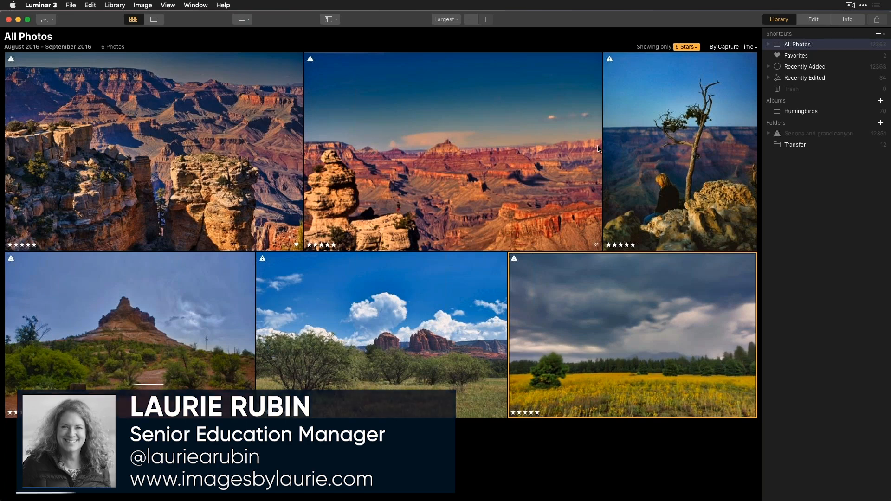
Step: Show the photos in the Transfer folder and sort them by File Name
left_click(794, 146)
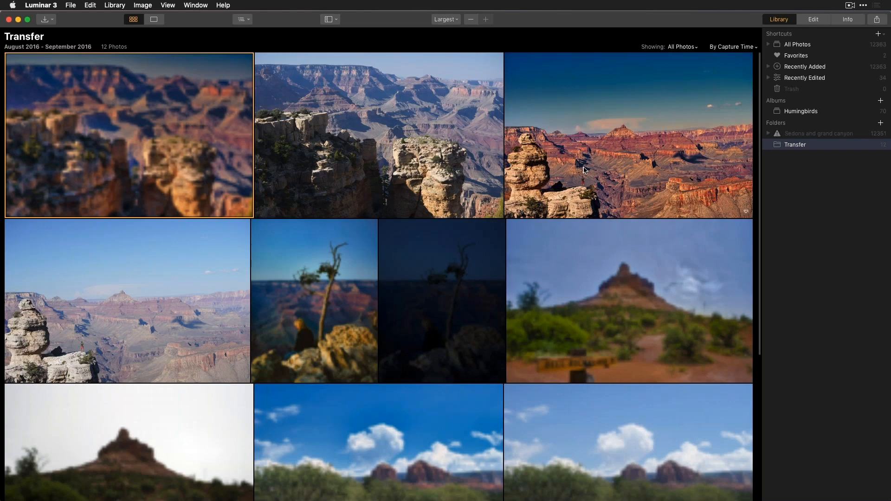
left_click(739, 48)
left_click(731, 104)
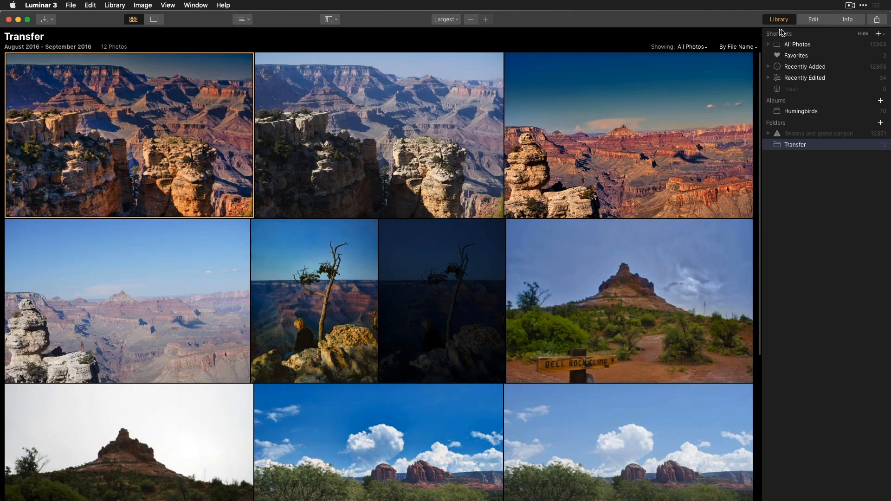
Step: Open the first Grand Canyon photo for editing and compare the edited and original versions of the two canyon views
left_click(813, 20)
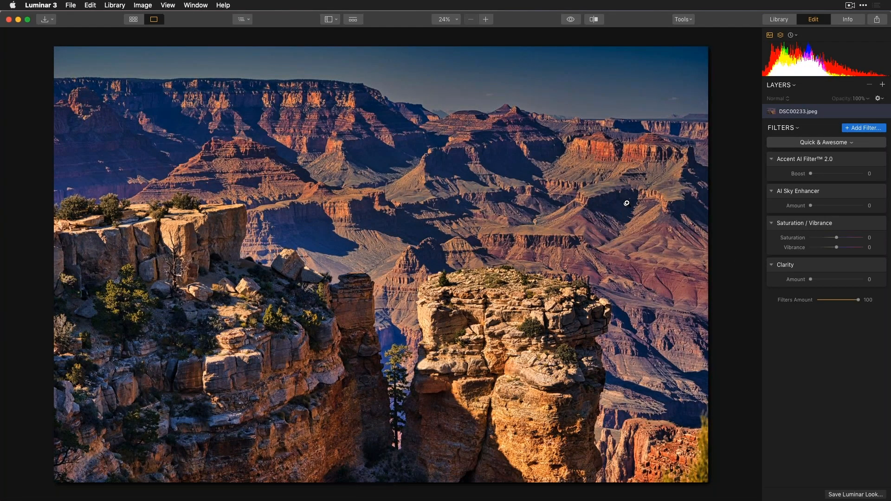
key("backslash")
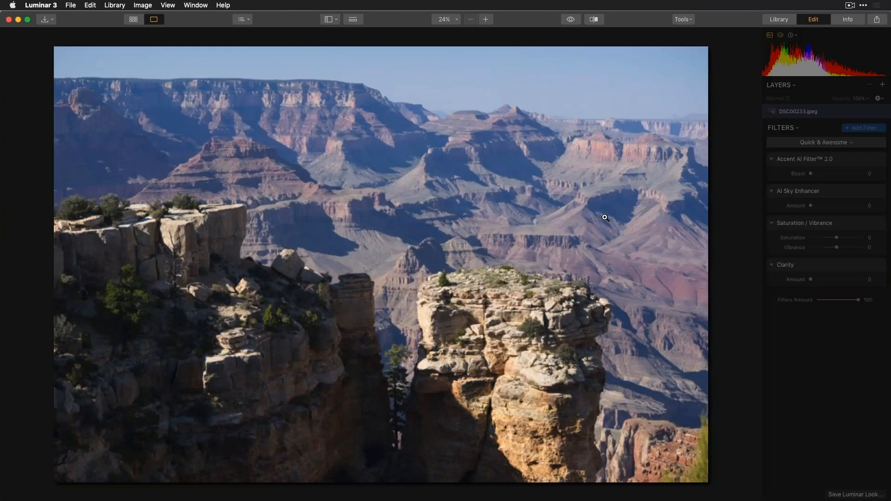
key("backslash")
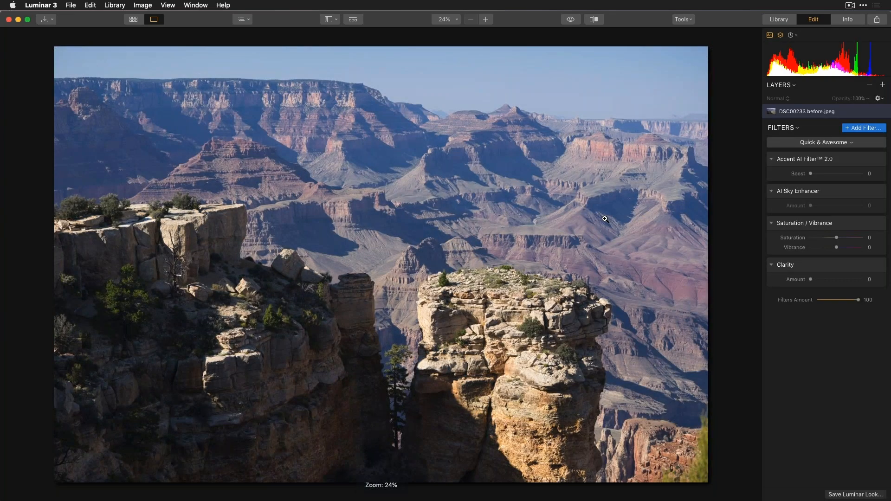
key("backslash")
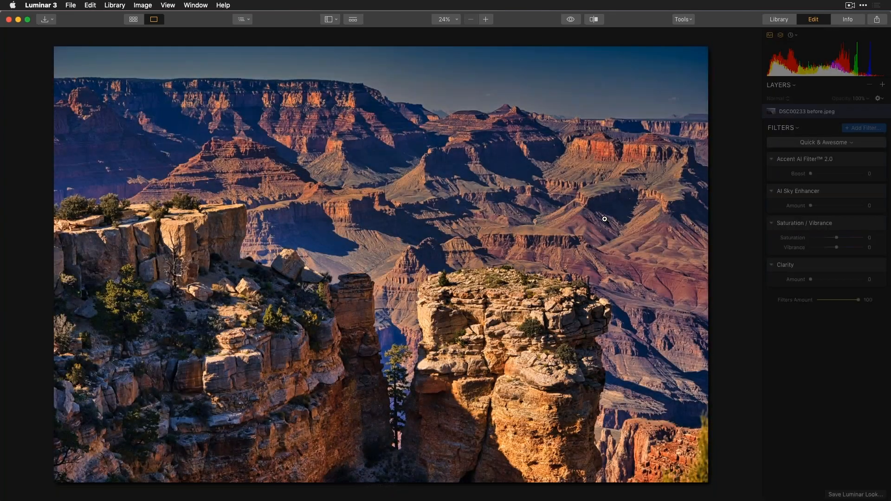
key("backslash")
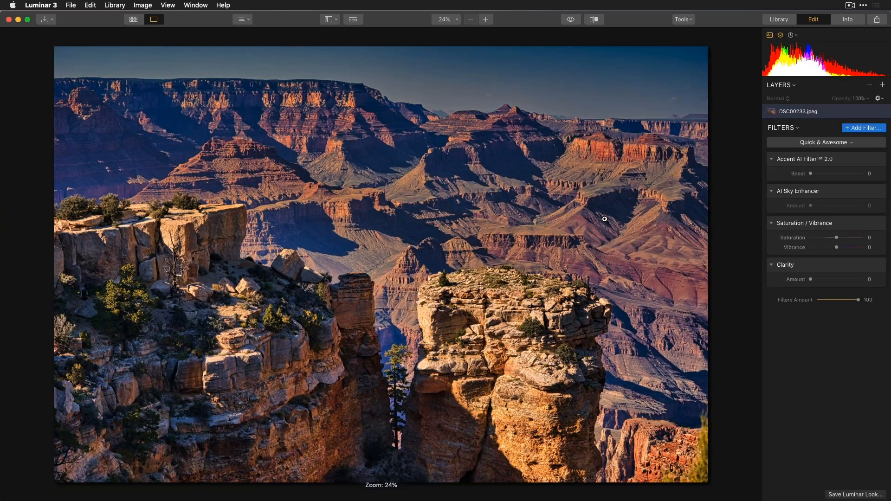
key("backslash")
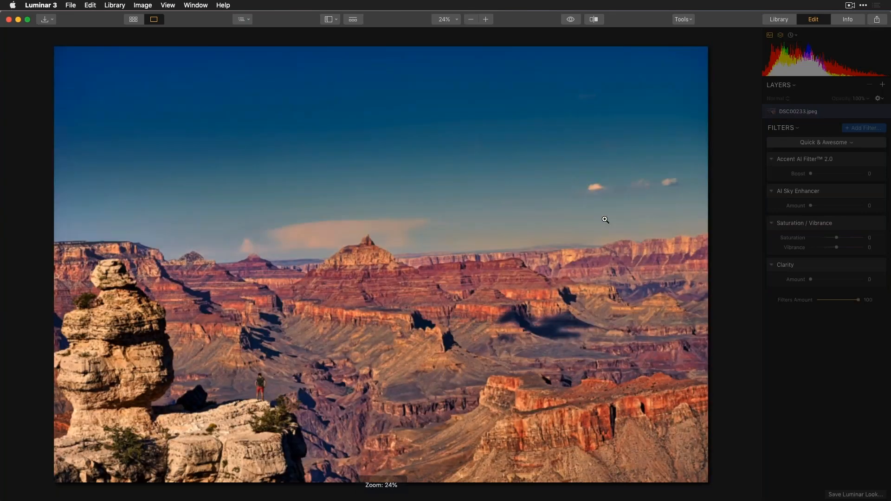
key("Right")
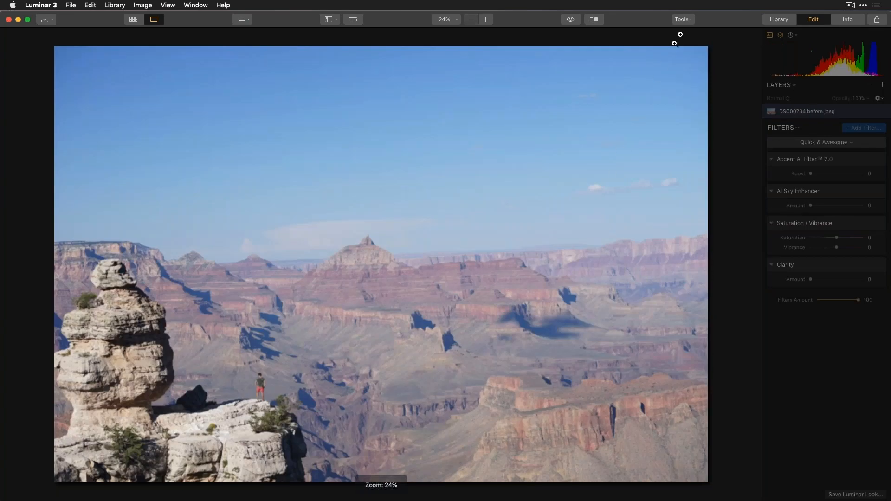
Step: Return to the Library's gallery view and sort the Transfer photos by file name in descending order
left_click(773, 19)
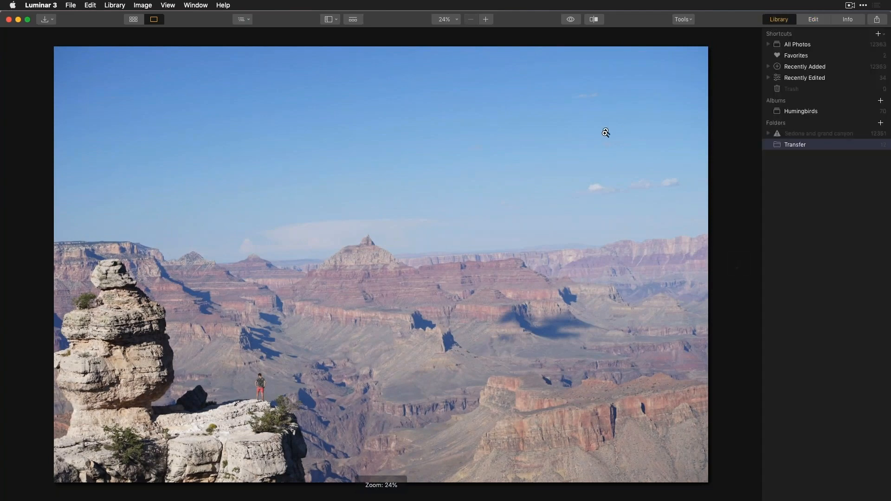
key("g")
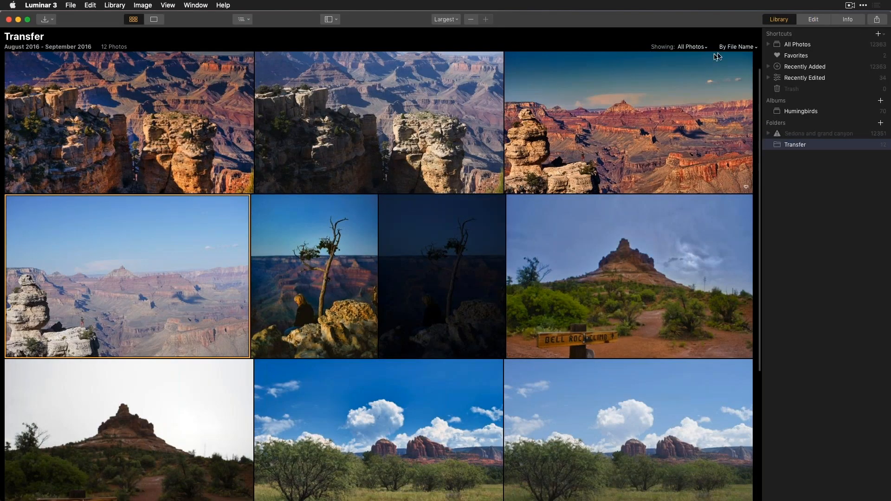
left_click(737, 47)
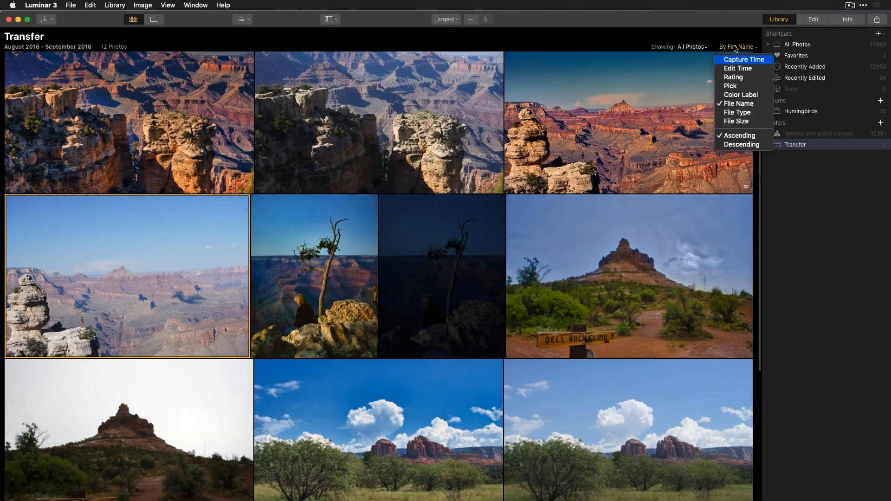
left_click(743, 145)
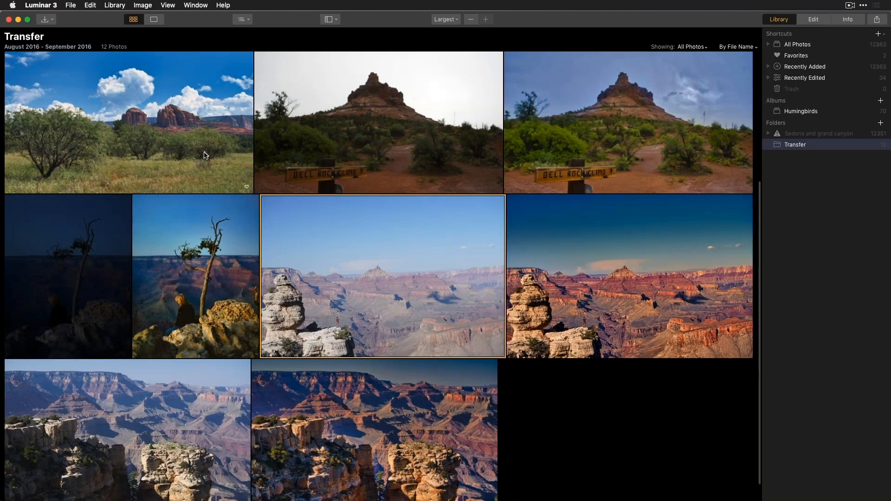
Step: View the Transfer photos one by one at full size, from the stormy field to the last canyon image, and return to the gallery
scroll(205, 156, "up", 5)
left_click(182, 145)
double_click(182, 140)
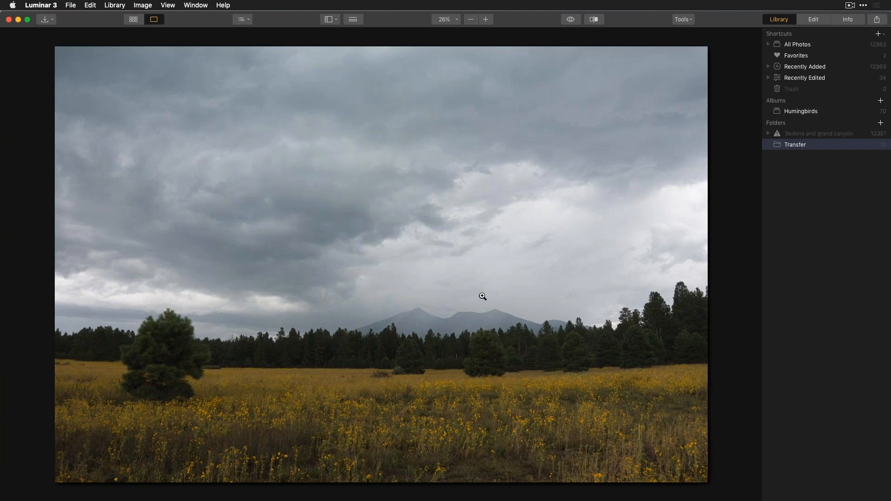
key("Right")
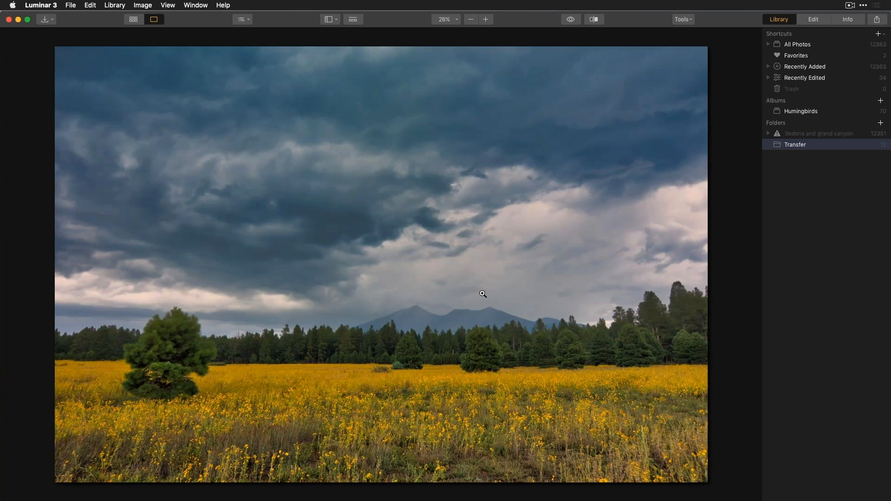
key("Right")
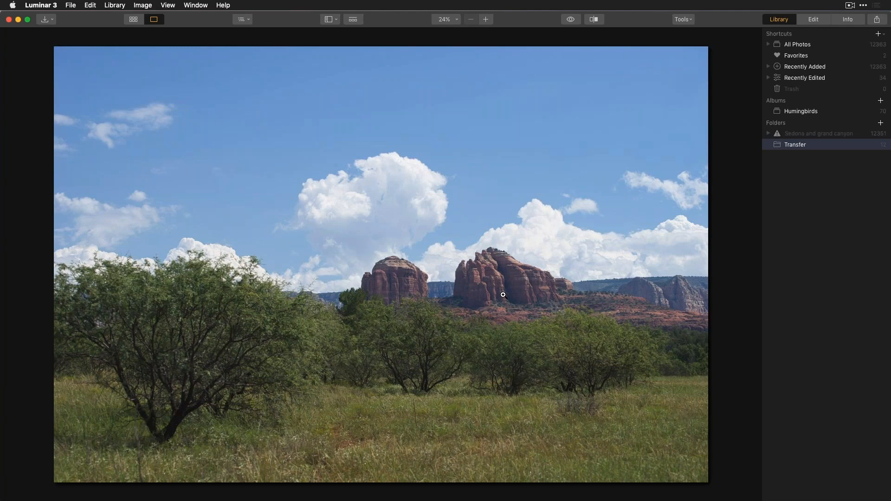
key("Right")
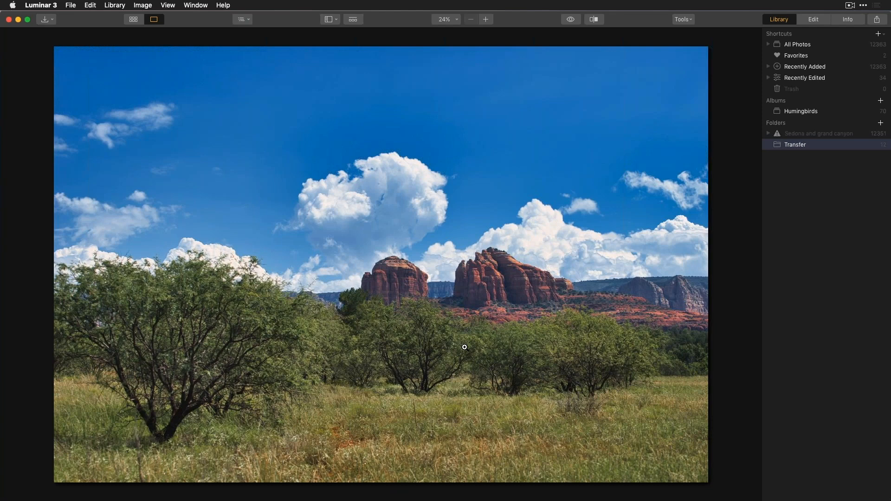
key("Right")
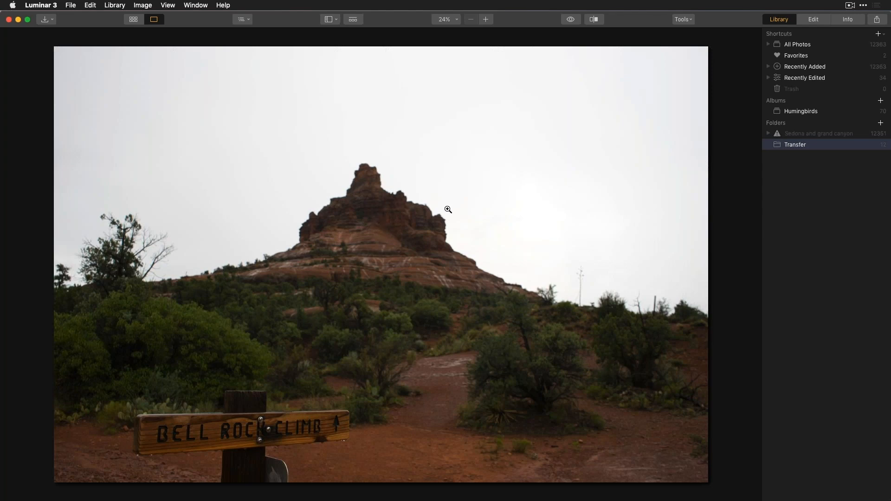
key("Right")
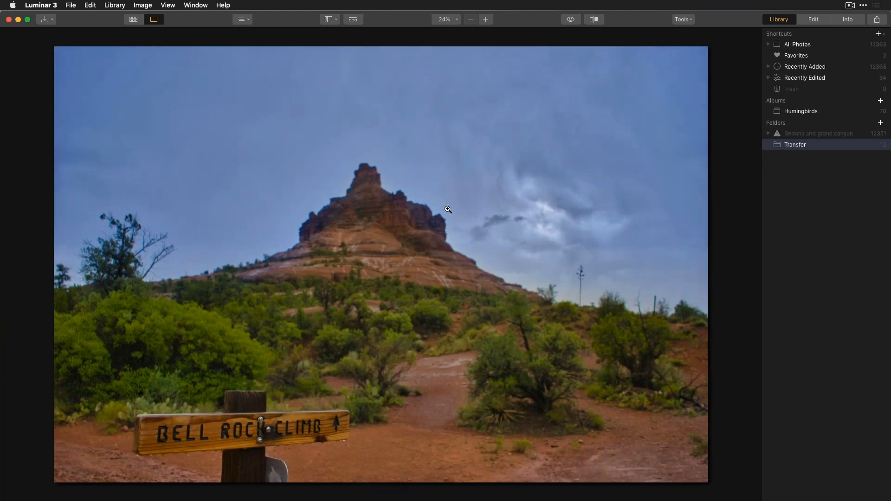
key("Right")
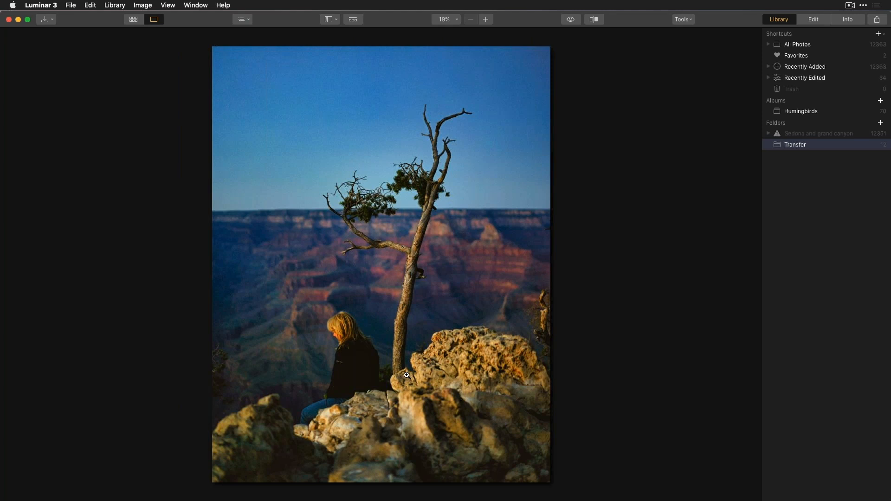
key("Right")
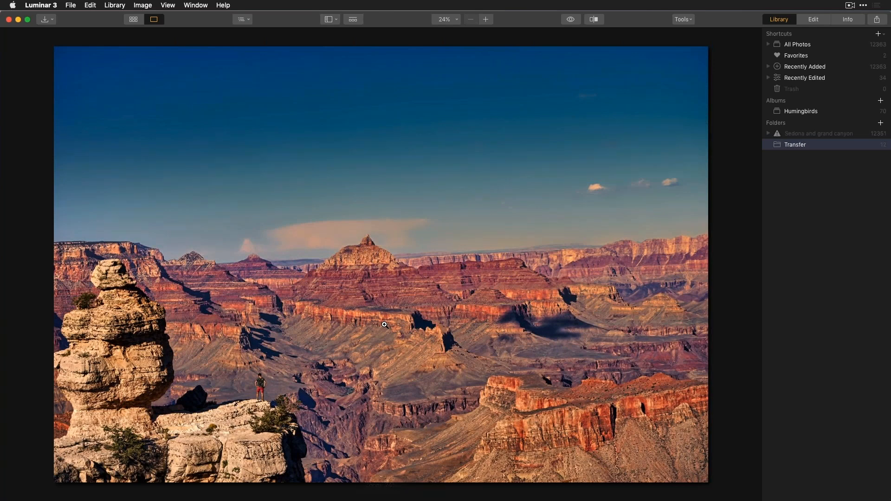
key("Right")
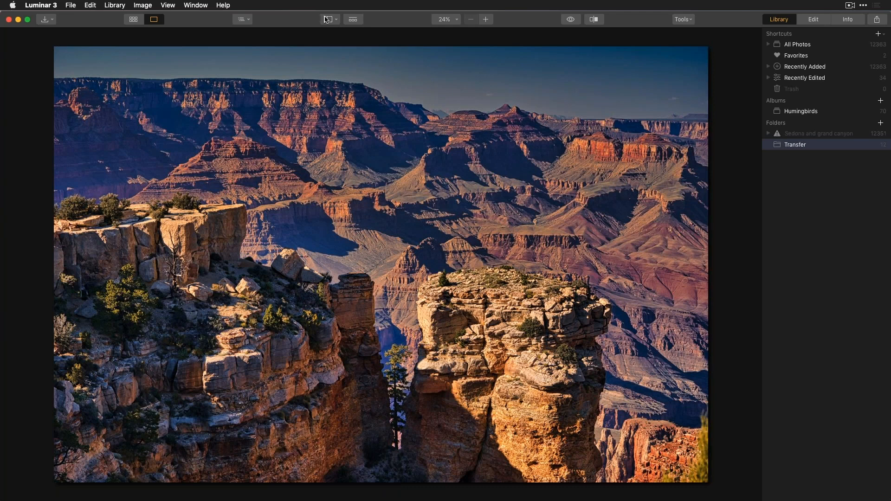
left_click(135, 21)
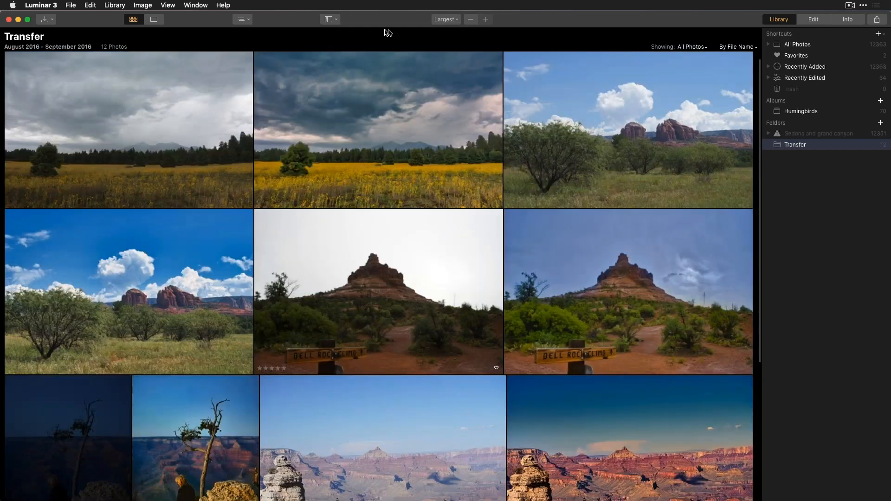
Step: Try the Small, Medium and Large thumbnail sizes in the gallery and return to Largest
left_click(454, 24)
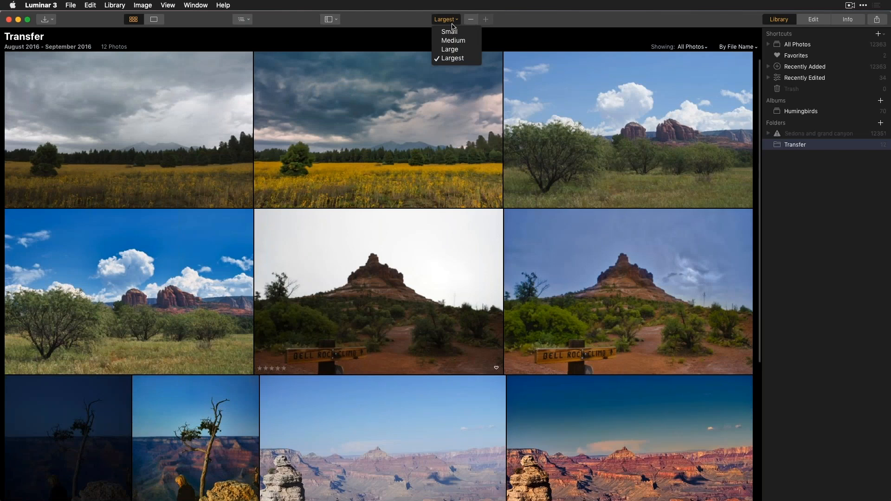
left_click(453, 31)
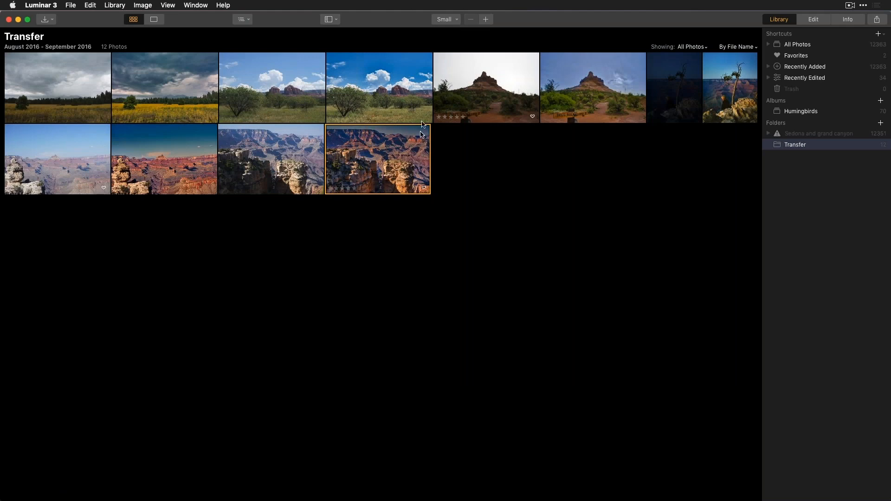
left_click(445, 19)
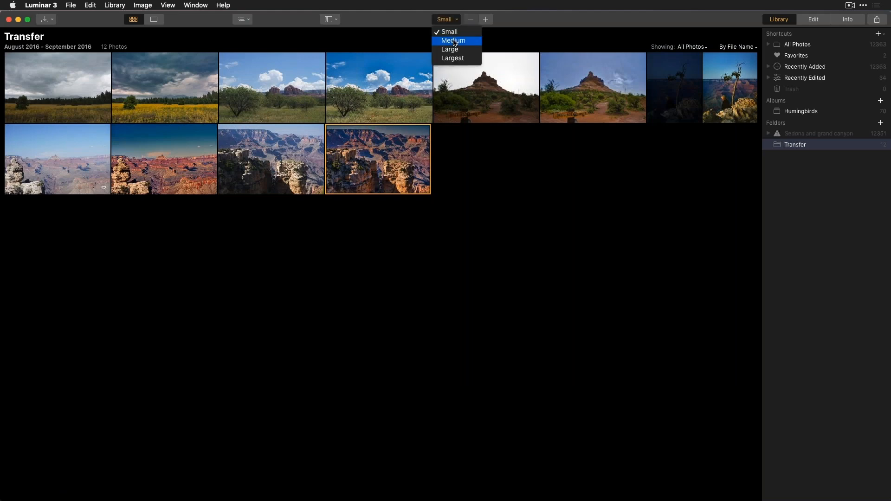
left_click(454, 40)
left_click(486, 20)
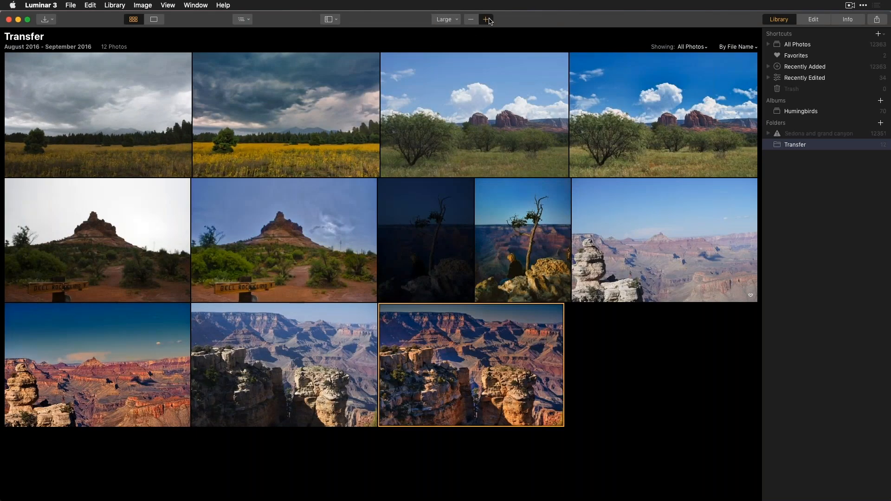
left_click(487, 20)
scroll(451, 170, "up", 5)
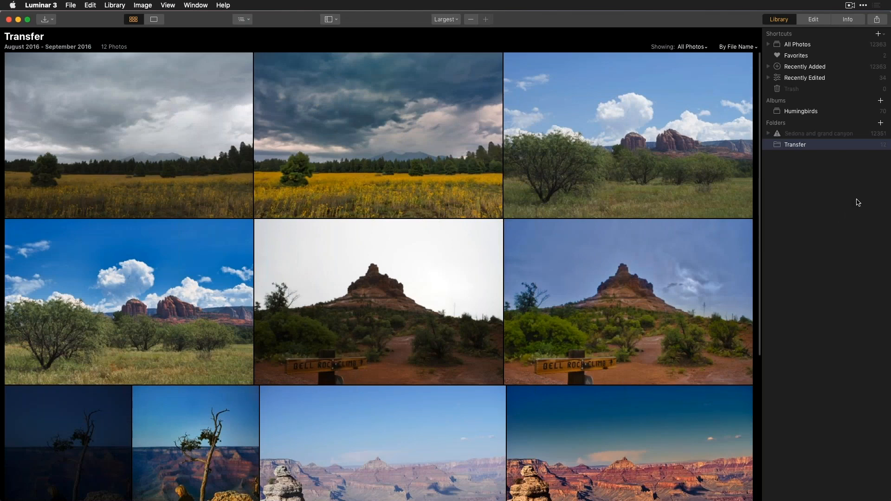
Step: Add the South Beach folder from the Desktop to the library's folders
left_click(882, 123)
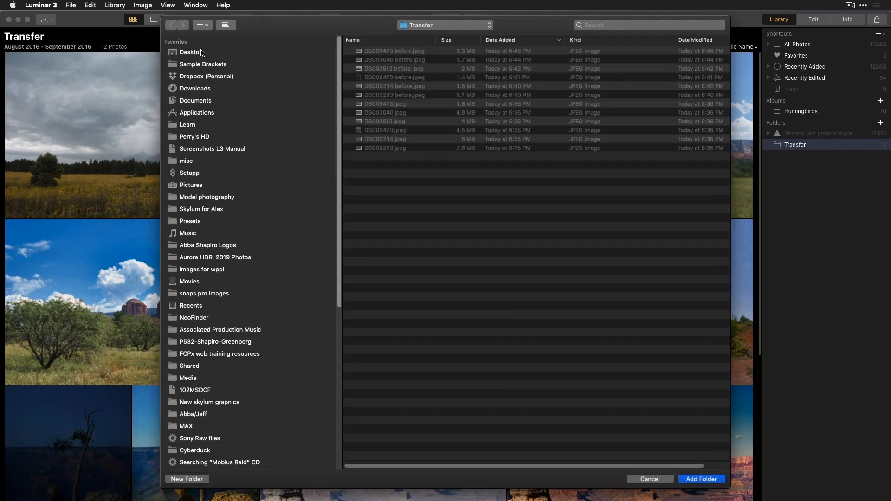
left_click(201, 52)
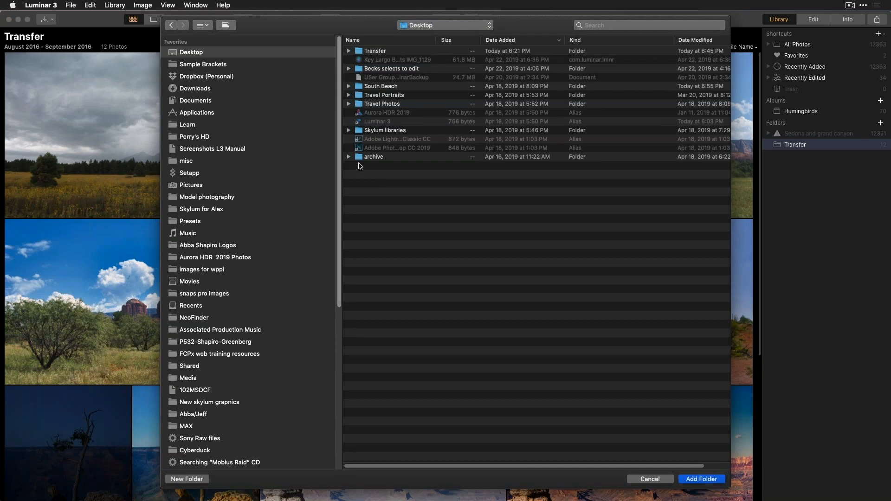
left_click(350, 104)
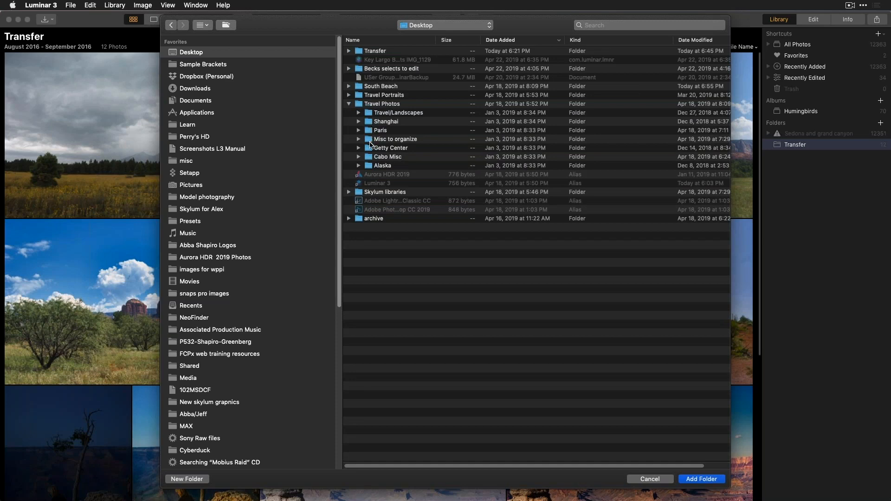
left_click(349, 86)
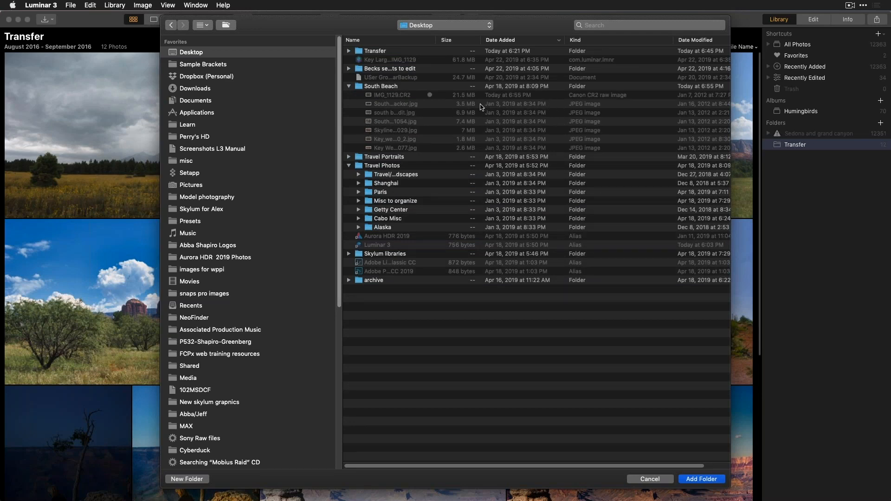
left_click(383, 87)
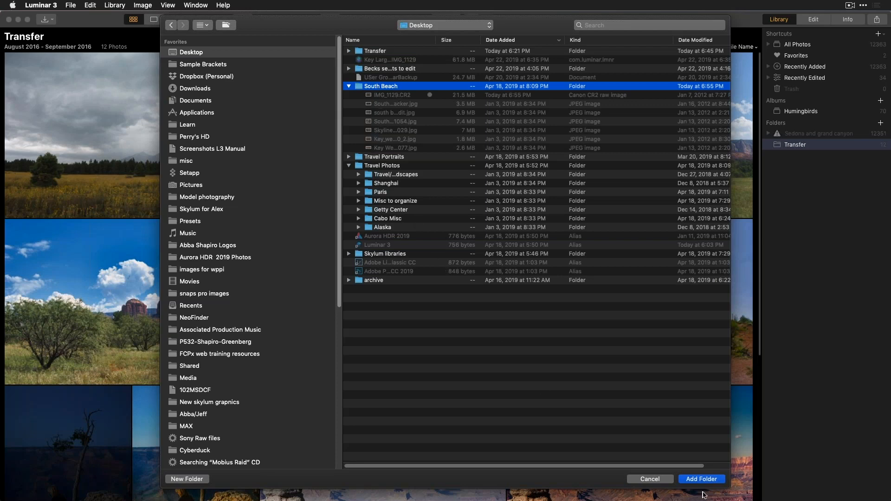
left_click(706, 481)
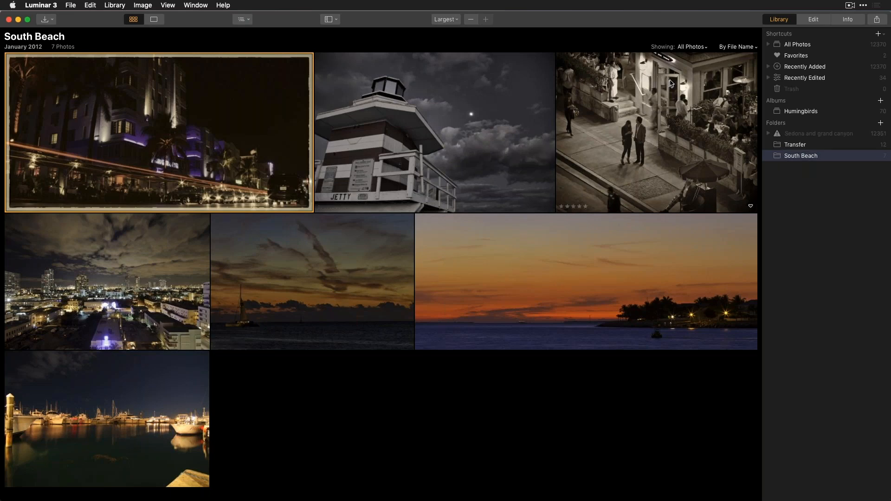
left_click(729, 48)
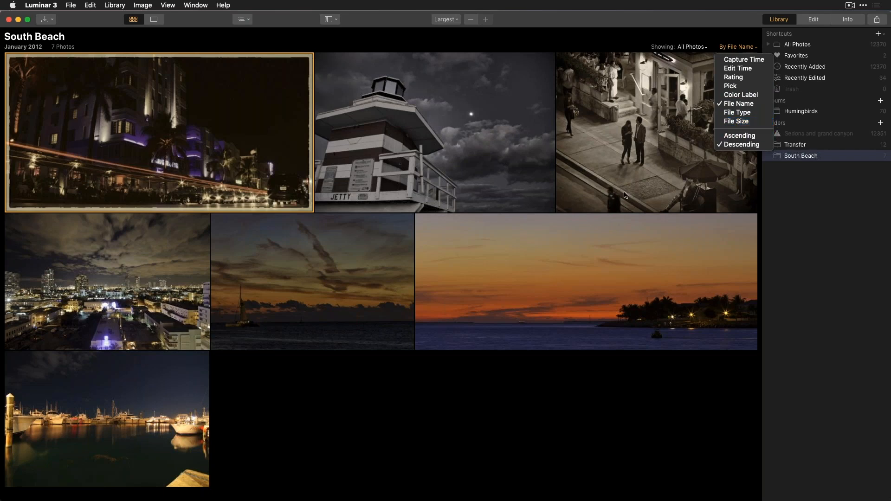
left_click(806, 225)
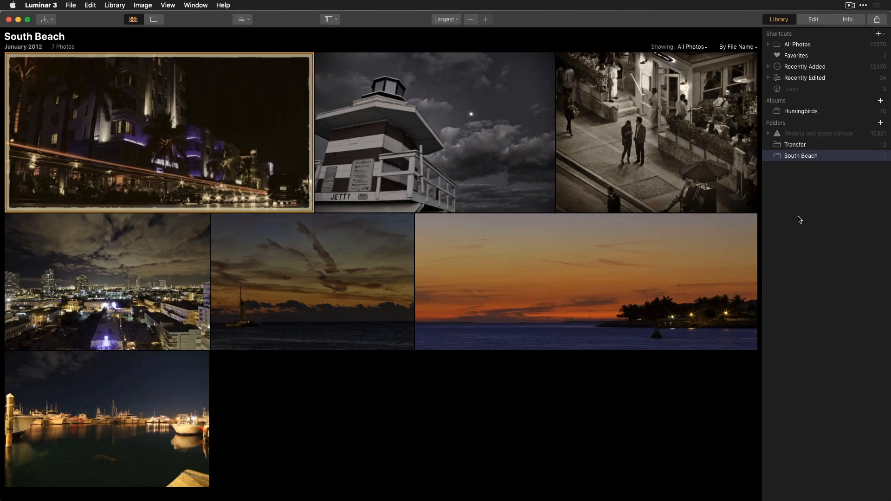
Step: Add the Travel Photos folder from the Desktop to the library's folders
left_click(881, 125)
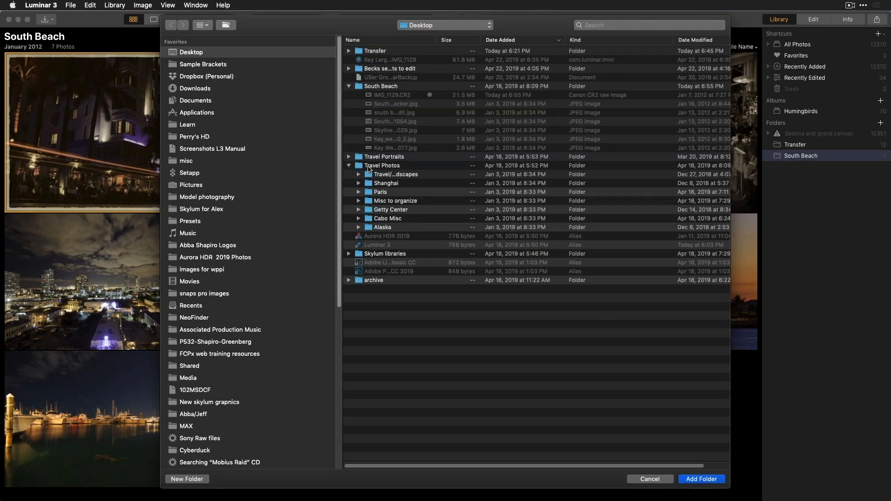
left_click(361, 168)
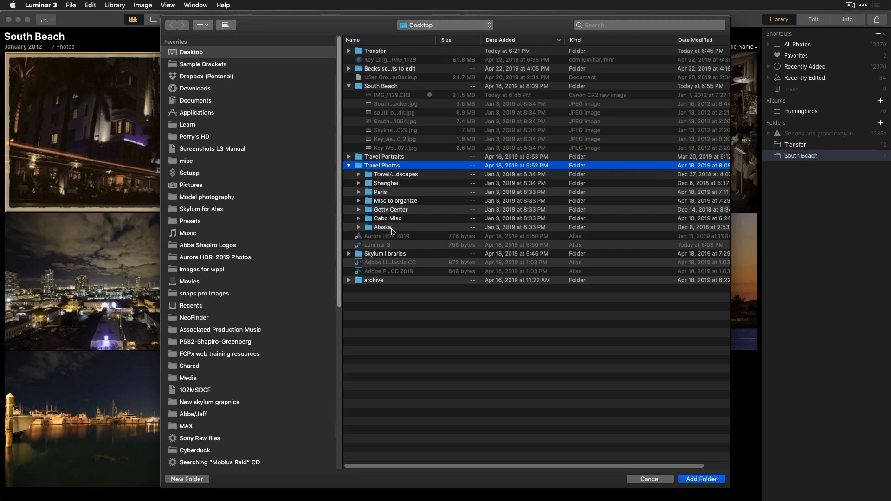
left_click(698, 482)
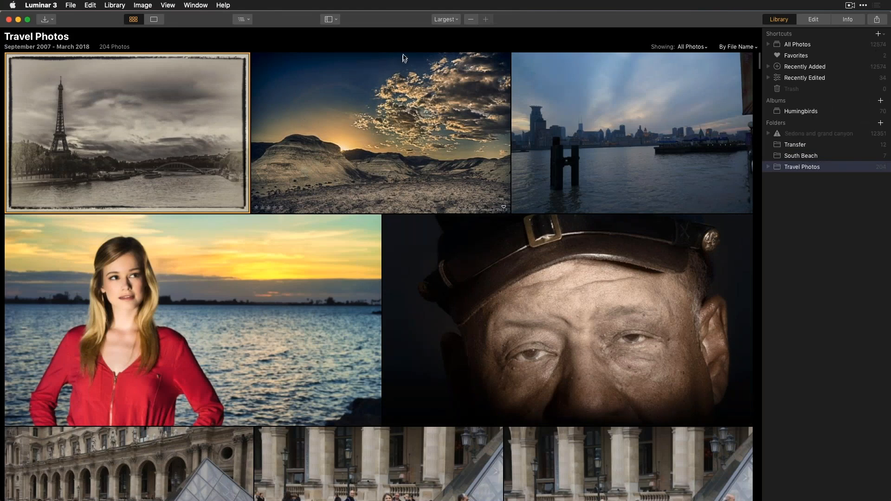
Step: Set the Travel Photos gallery to Small thumbnails and browse through its images
left_click(452, 23)
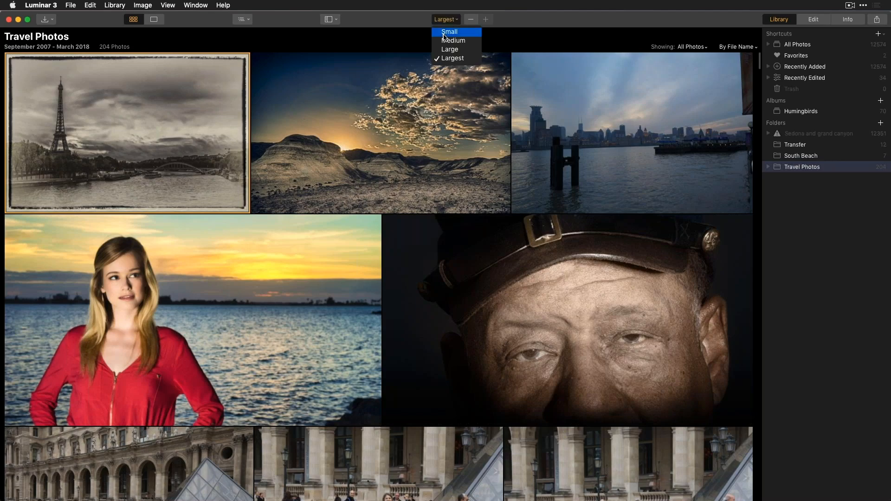
left_click(446, 31)
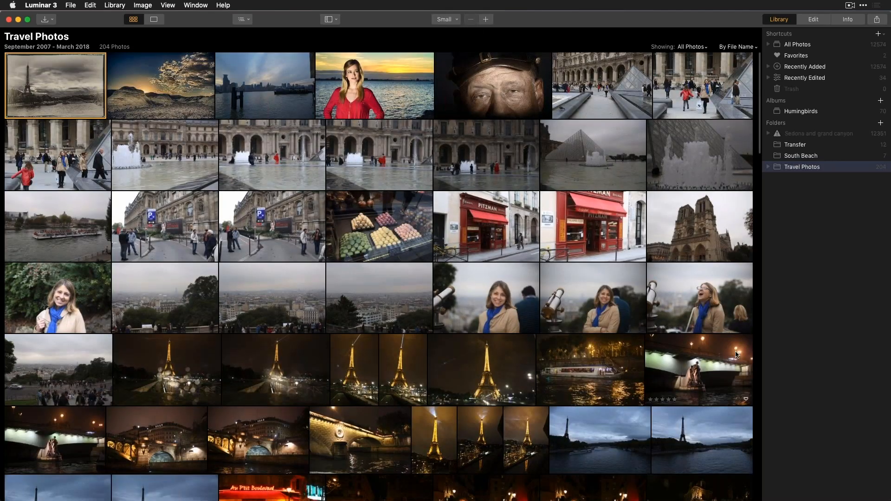
scroll(742, 366, "down", 10)
scroll(553, 374, "down", 20)
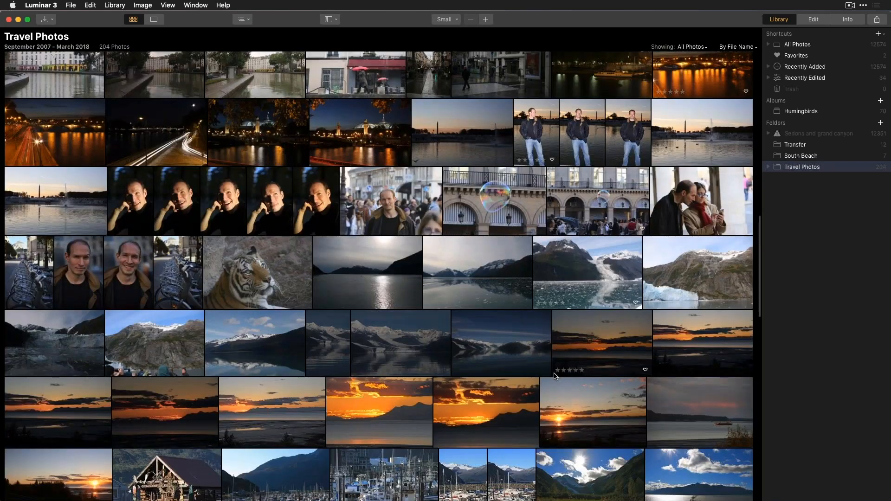
scroll(553, 374, "down", 10)
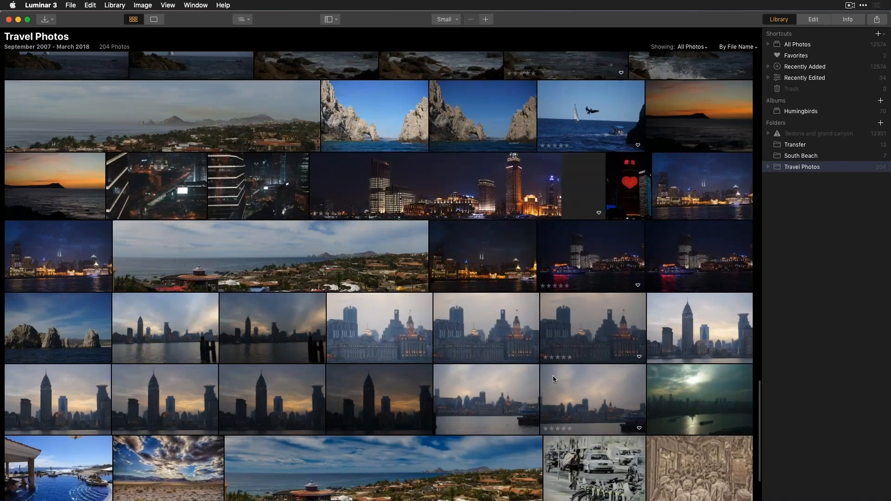
scroll(553, 376, "up", 20)
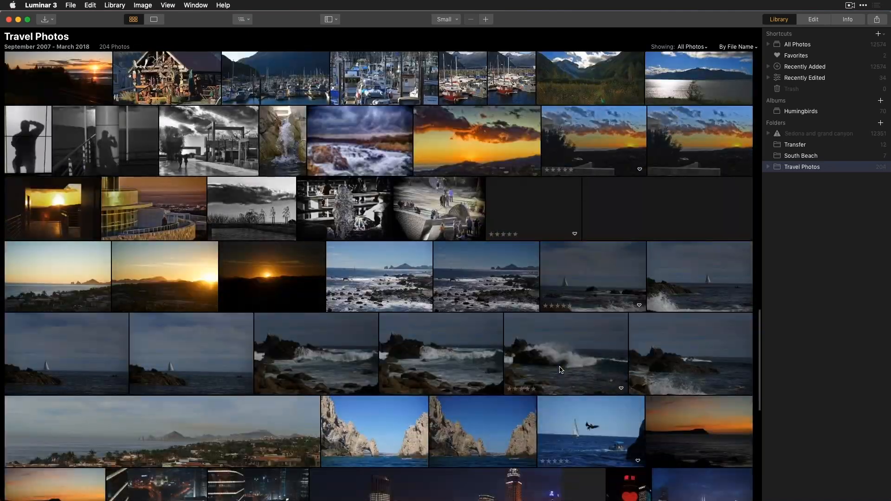
scroll(557, 371, "up", 5)
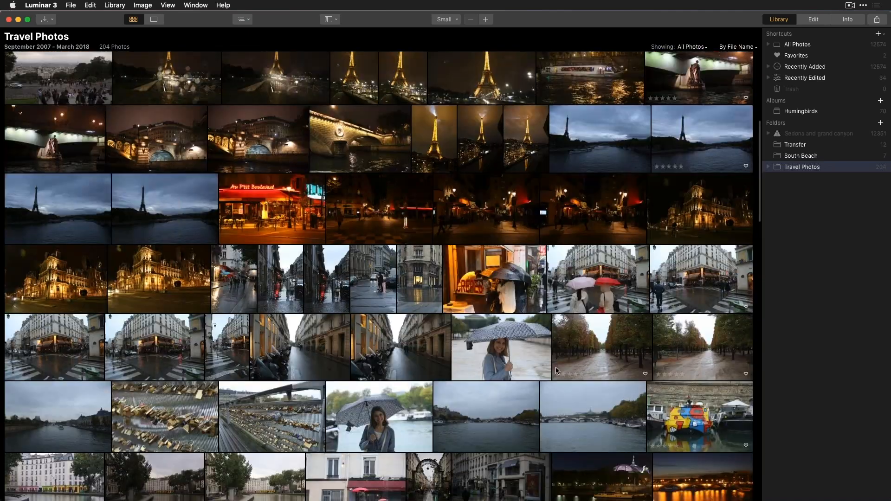
Step: Expand Travel Photos and its Travel:Landscapes subfolder, view the Other and Processed folders, and return to all Travel Photos
left_click(770, 168)
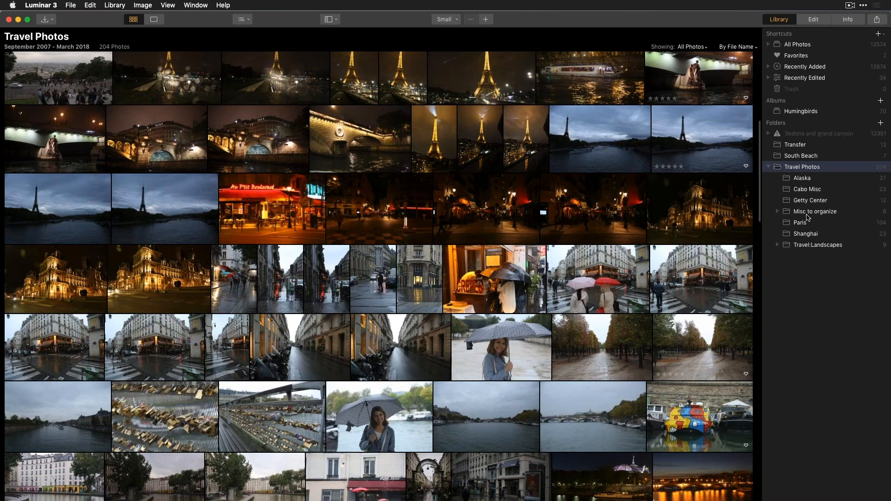
left_click(778, 246)
left_click(812, 257)
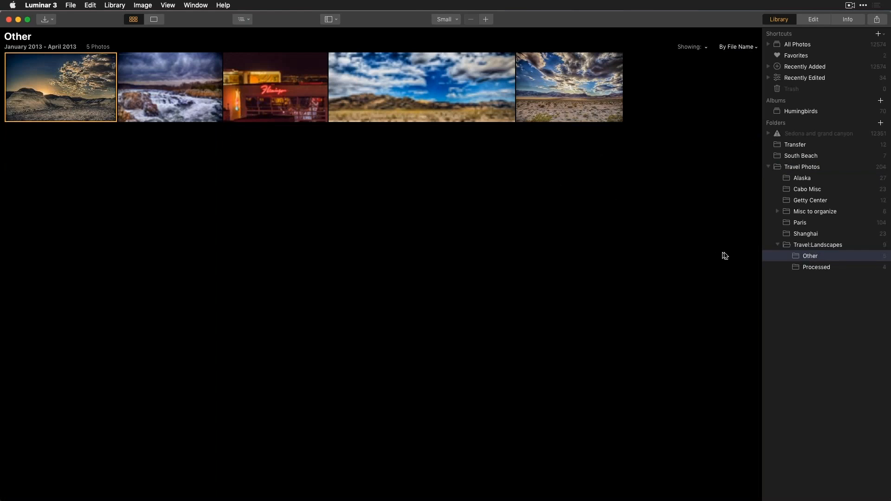
left_click(807, 268)
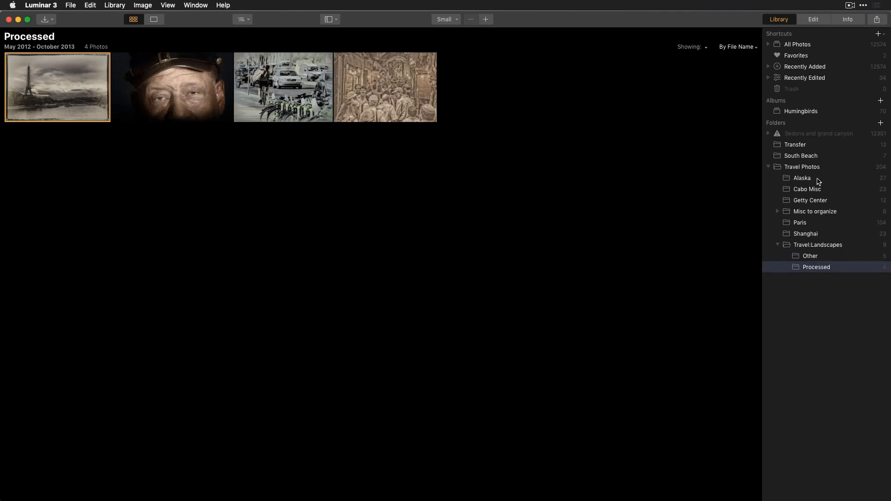
left_click(815, 168)
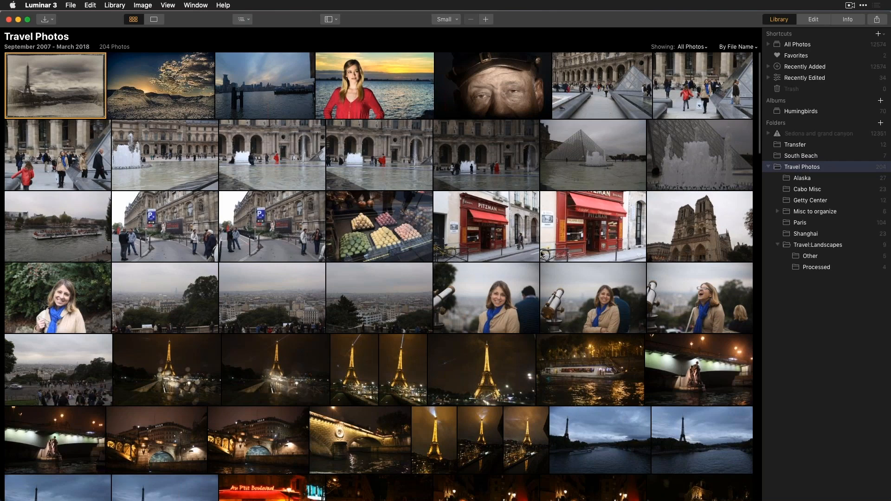
Step: Sort the Travel Photos by capture time and look over the new order
left_click(736, 49)
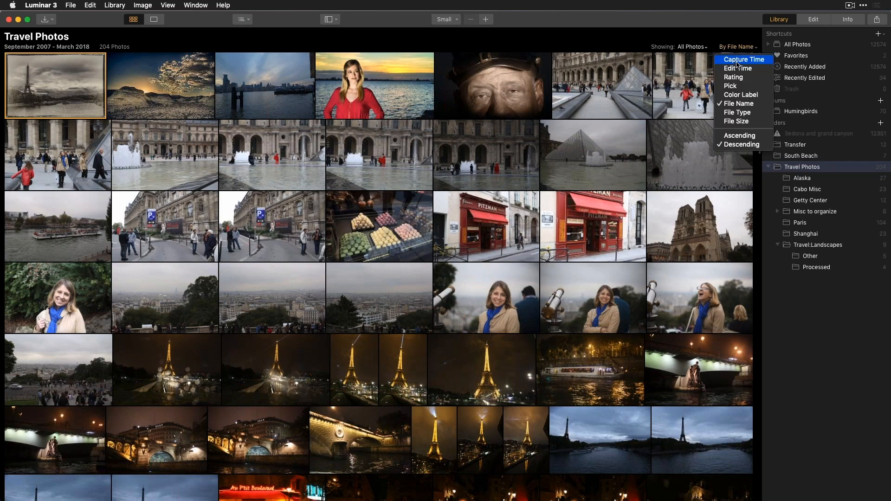
left_click(738, 61)
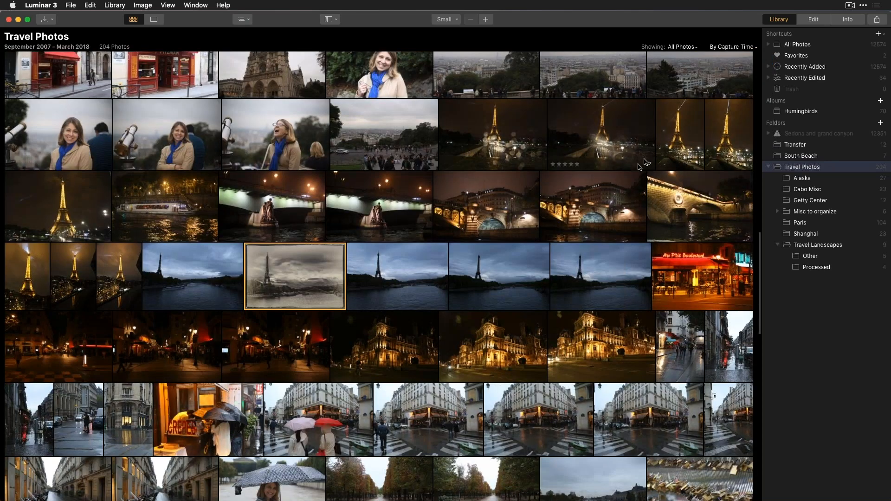
scroll(589, 325, "up", 10)
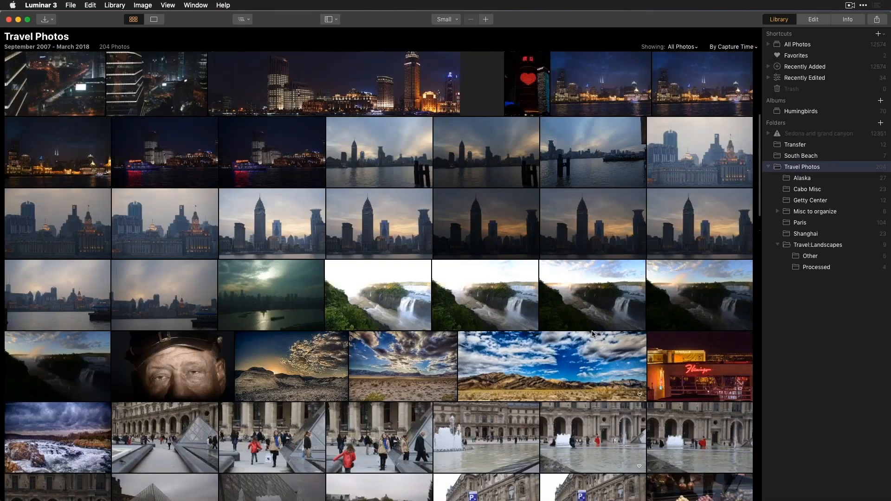
scroll(592, 333, "down", 2)
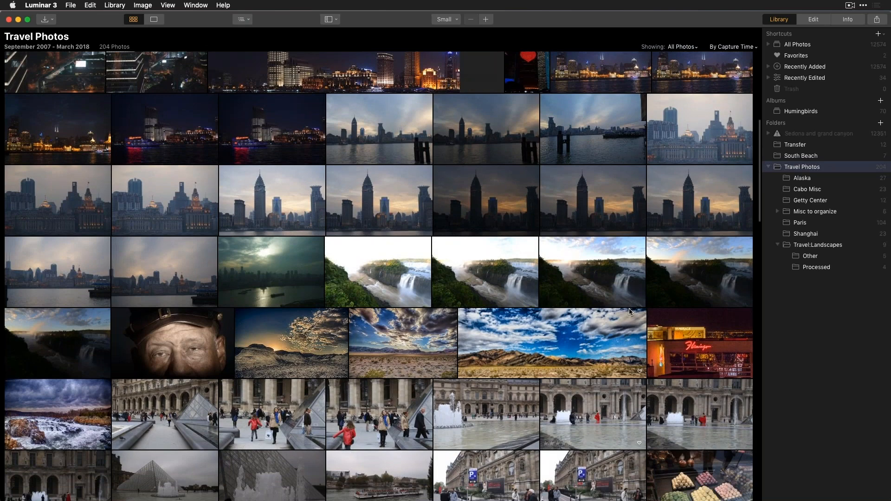
Step: Open the Shanghai folder and flag its first two night city photos as Favorite
left_click(807, 235)
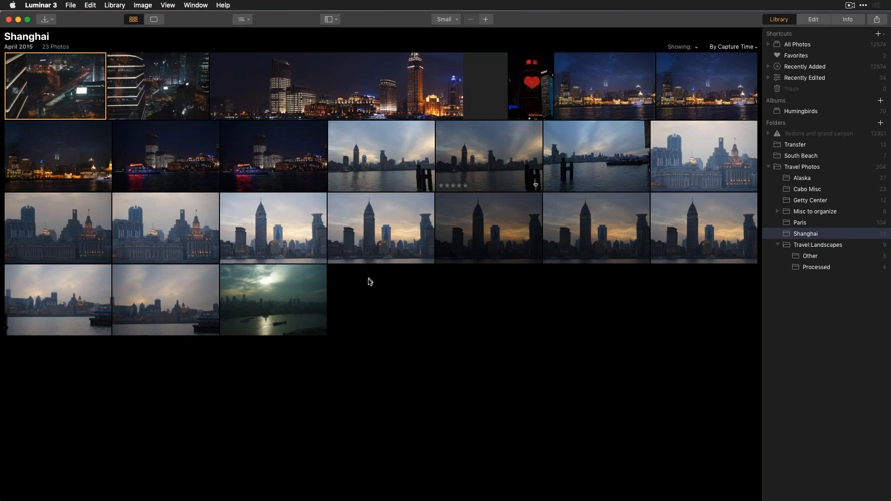
right_click(63, 97)
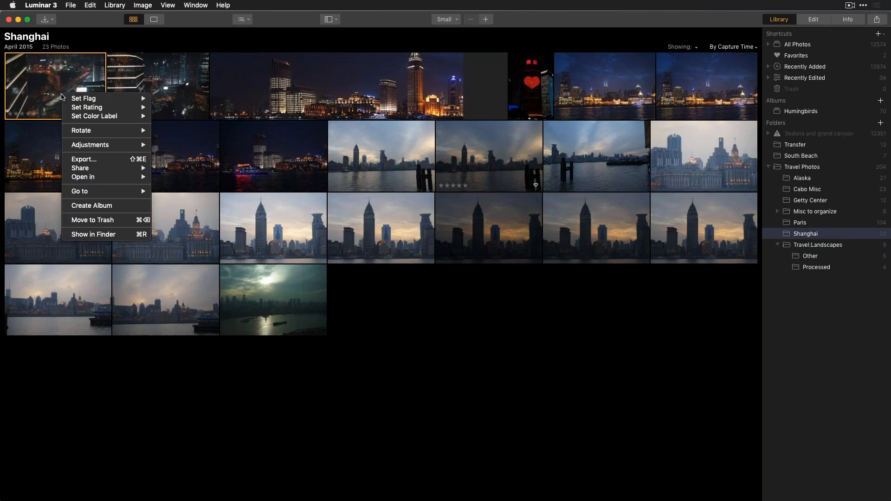
mouse_move(79, 100)
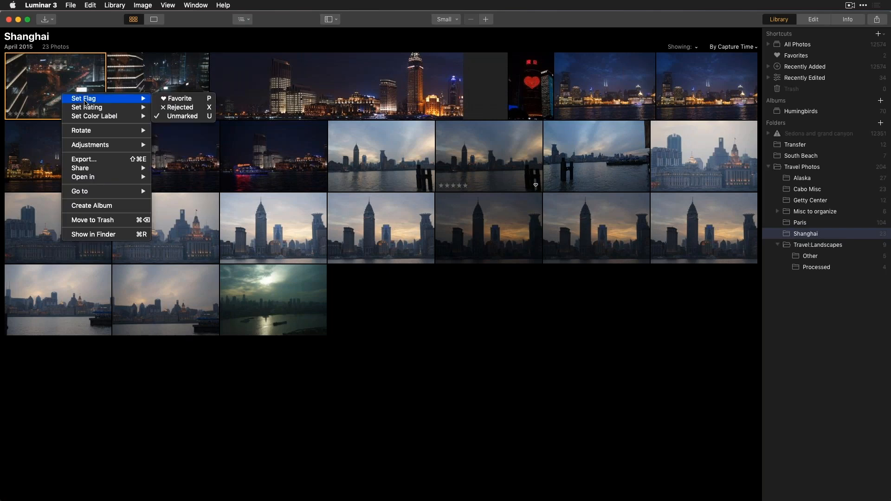
left_click(199, 99)
right_click(194, 105)
mouse_move(195, 105)
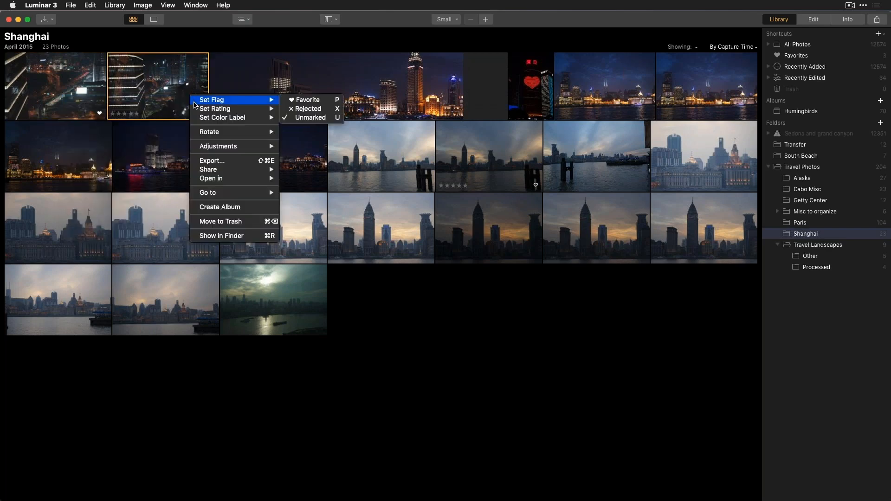
left_click(308, 102)
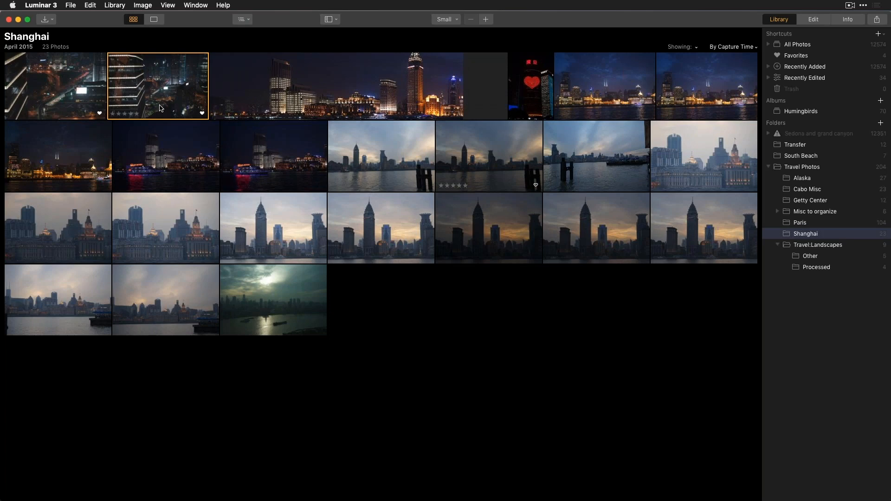
Step: Flag the night skyline panorama and the red heart building photo as favorites, enlarging the thumbnails to Medium
left_click(265, 98)
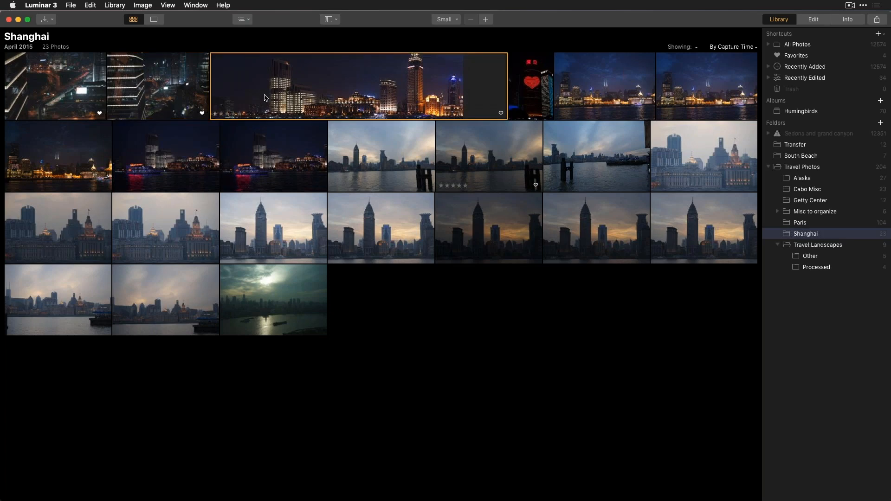
key("p")
left_click(485, 19)
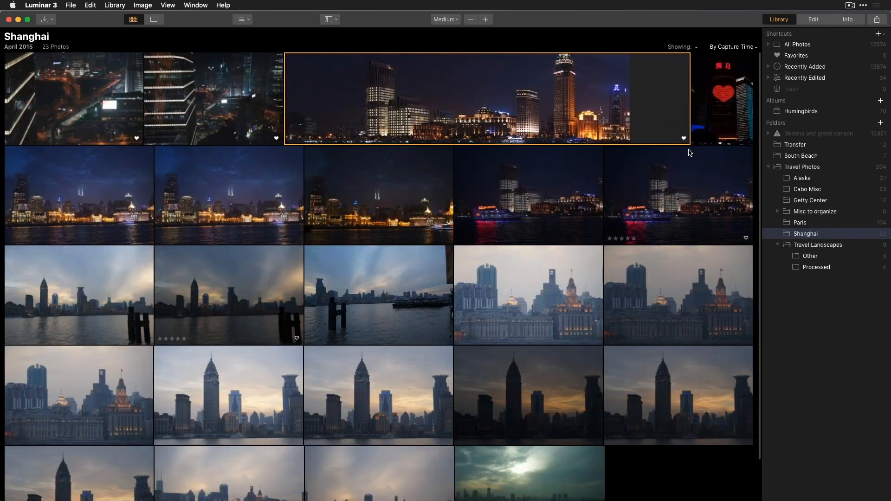
left_click(720, 129)
left_click(745, 138)
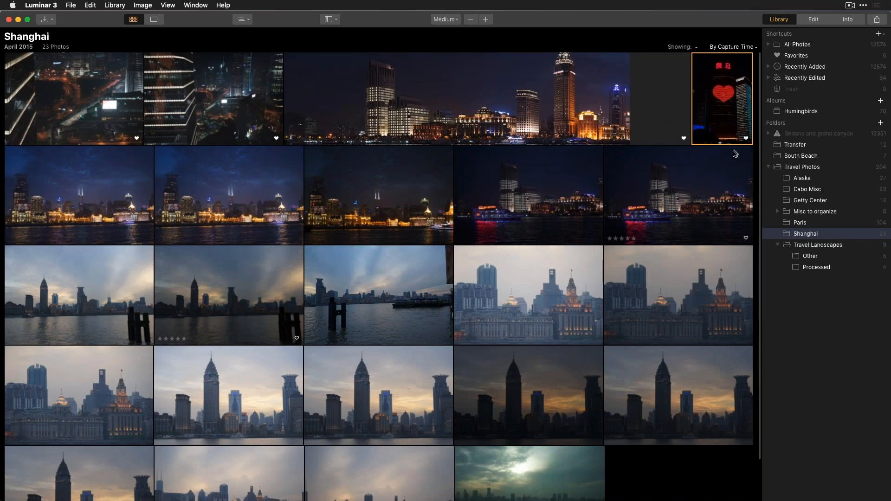
Step: Flag the last greenish river photo and the hazy skyline photo just before it as rejected
scroll(612, 286, "down", 2)
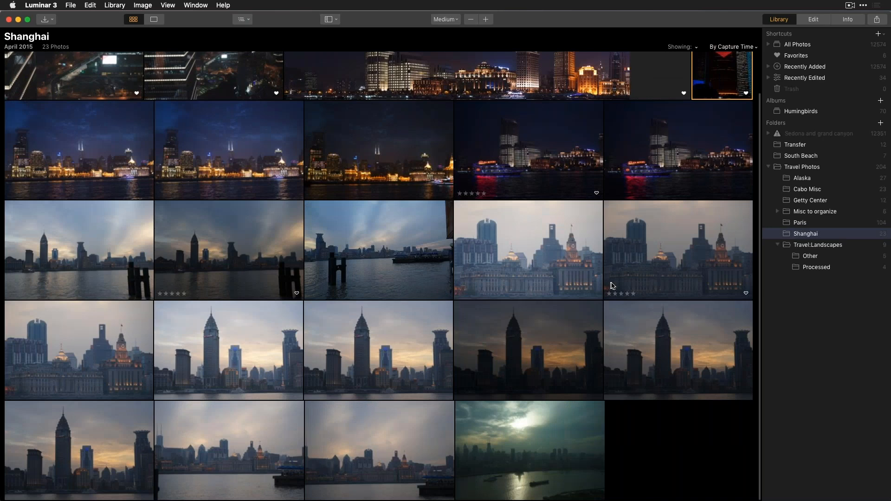
left_click(540, 454)
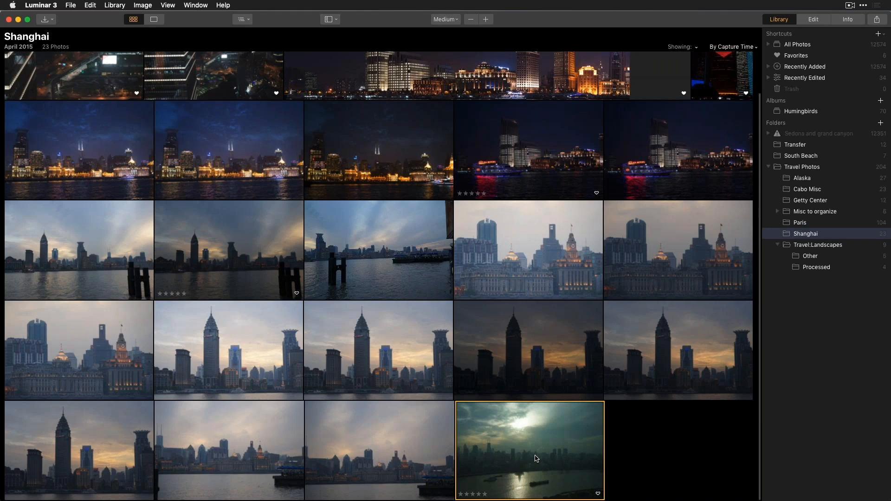
key("x")
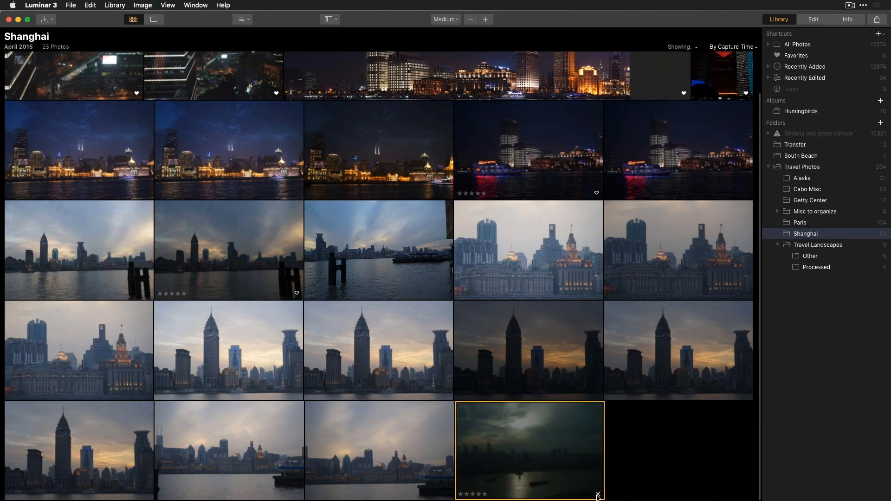
left_click(648, 369)
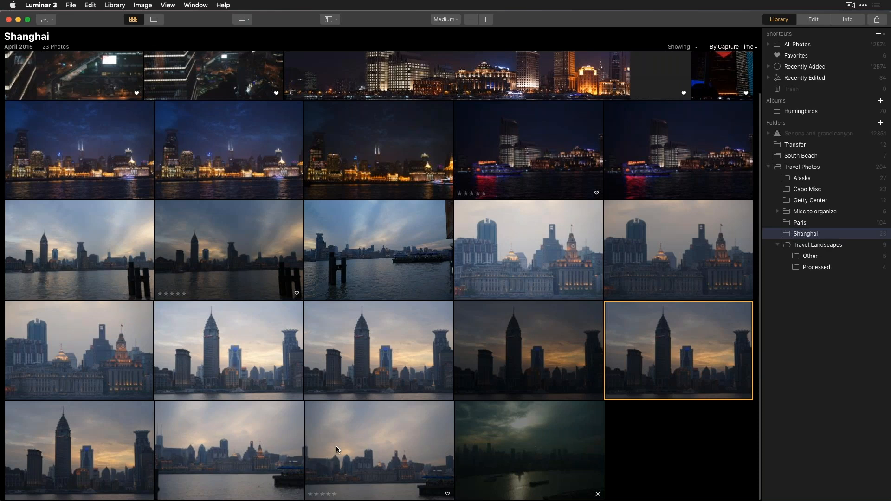
left_click(398, 458)
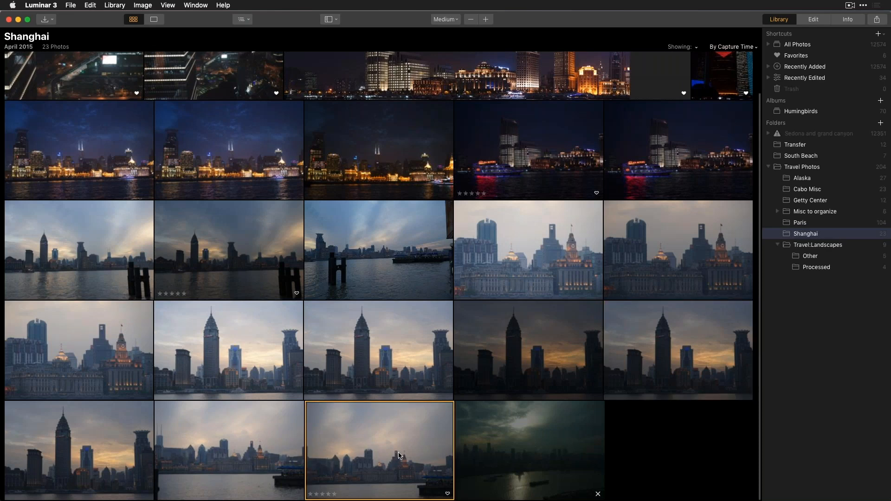
key("x")
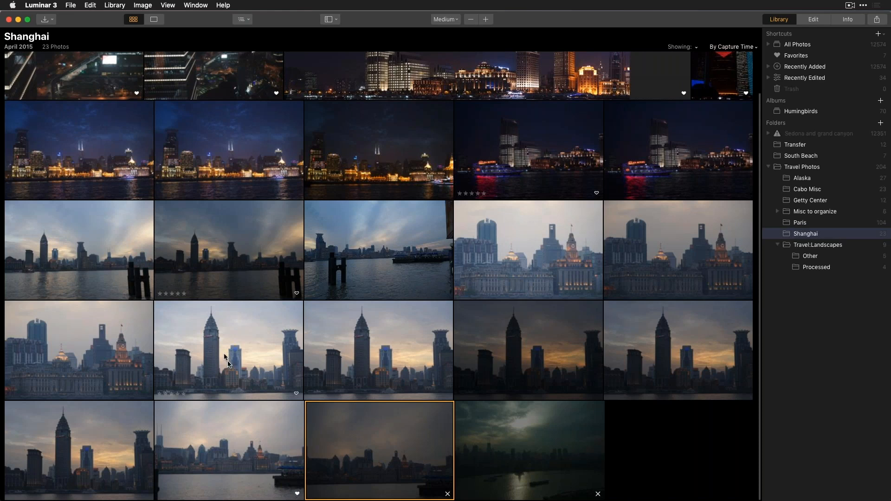
Step: Flag the first, second and fourth night river photos in the second row as favorites and the third and fifth as rejected
left_click(110, 174)
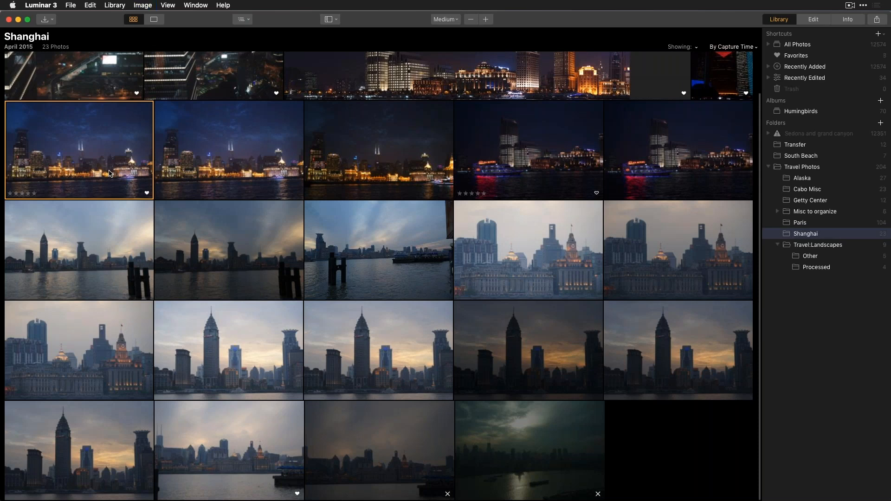
key("Right")
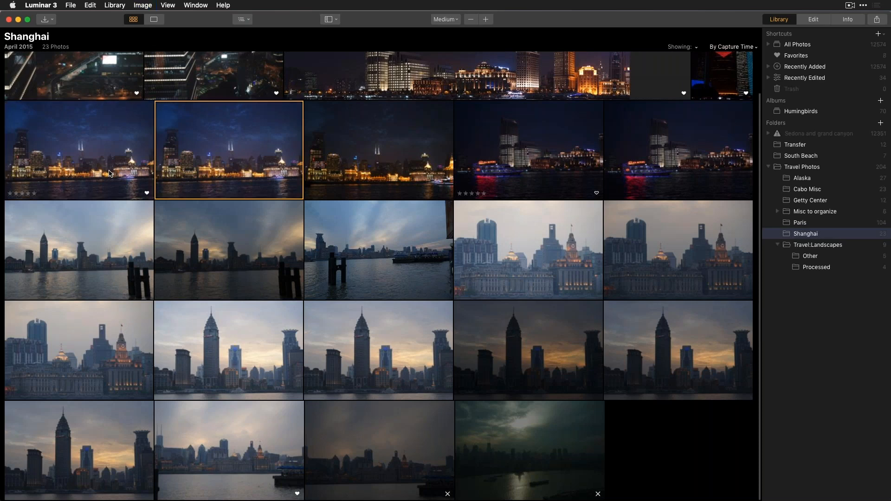
key("Right")
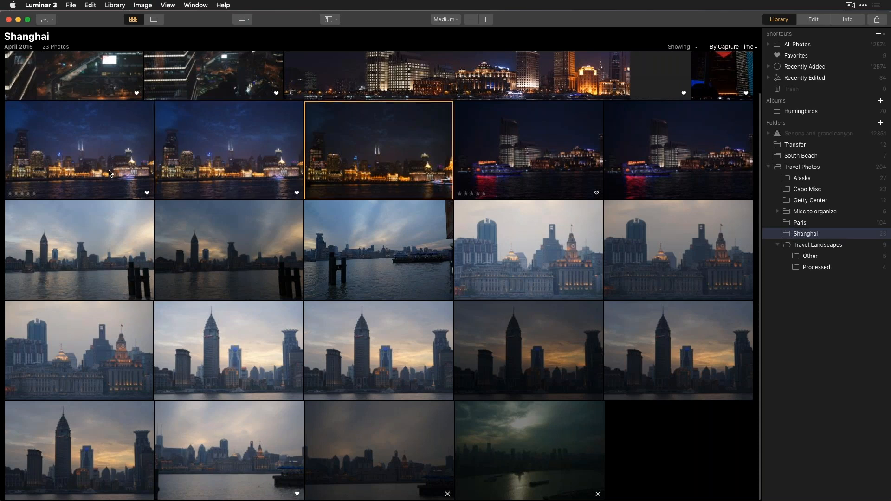
key("x")
key("Right")
key("p")
key("Right")
key("x")
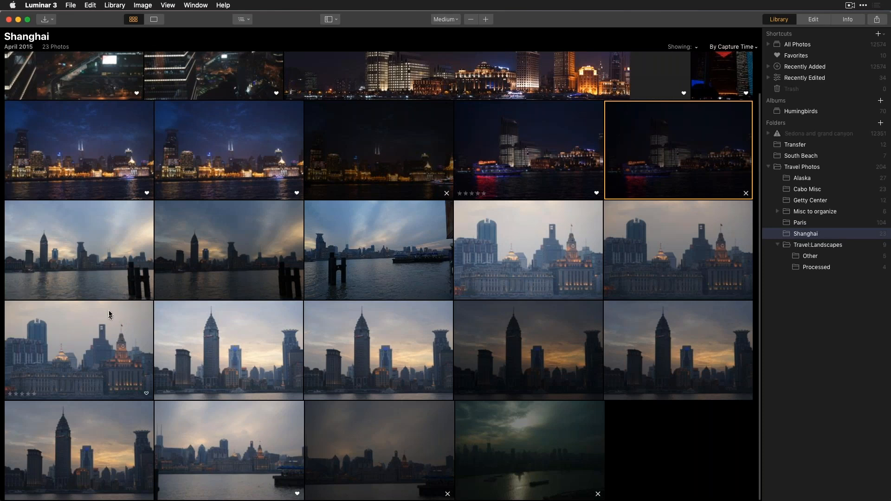
Step: Rate the third row's first river photo three stars and the next two river photos four stars each
right_click(103, 253)
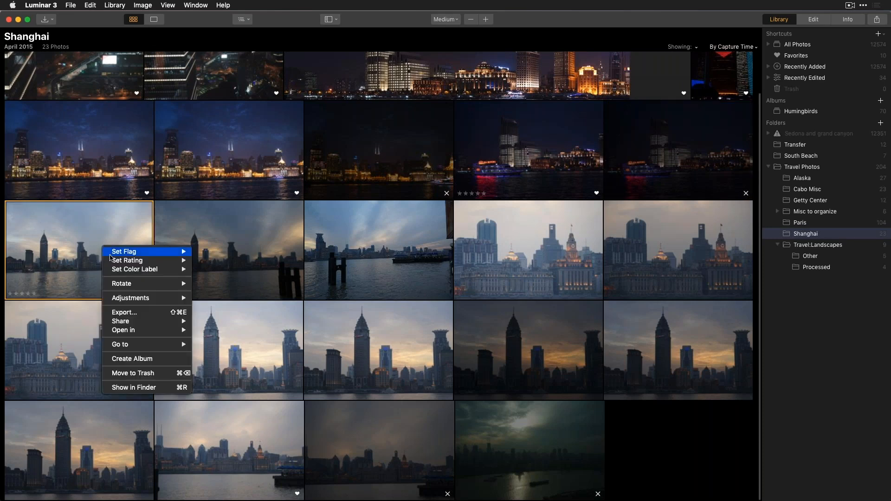
mouse_move(114, 266)
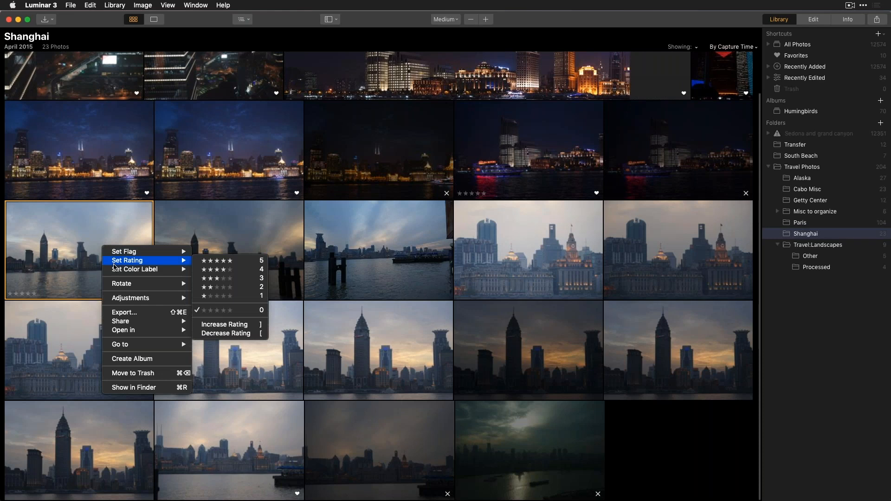
left_click(211, 278)
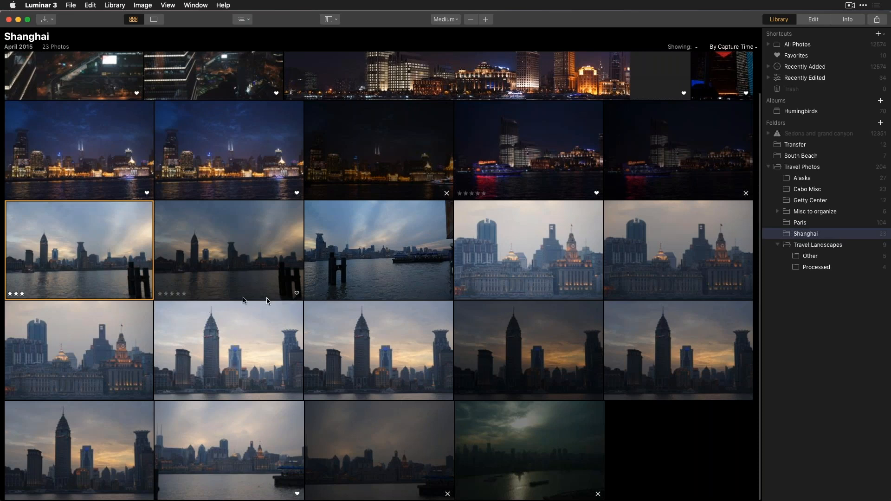
left_click(178, 293)
left_click(378, 291)
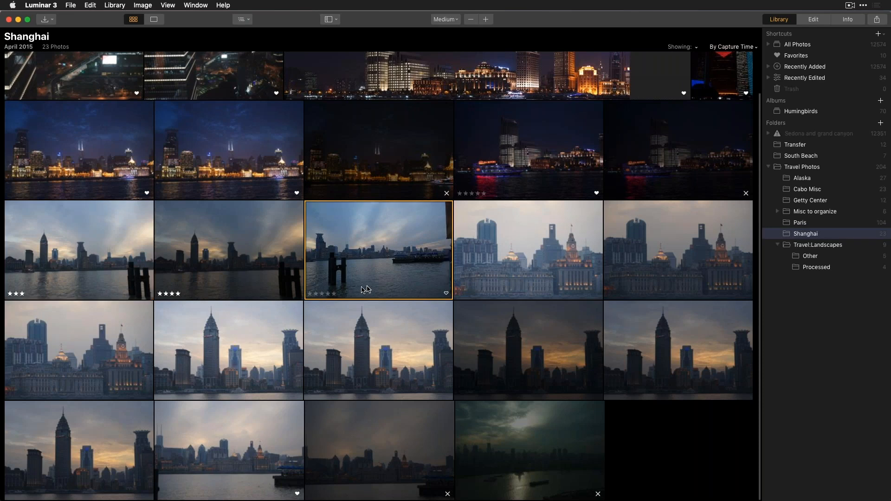
left_click(328, 294)
Step: Rate the third row's brighter clock tower photo three stars and the darker one beside it four stars
left_click(503, 278)
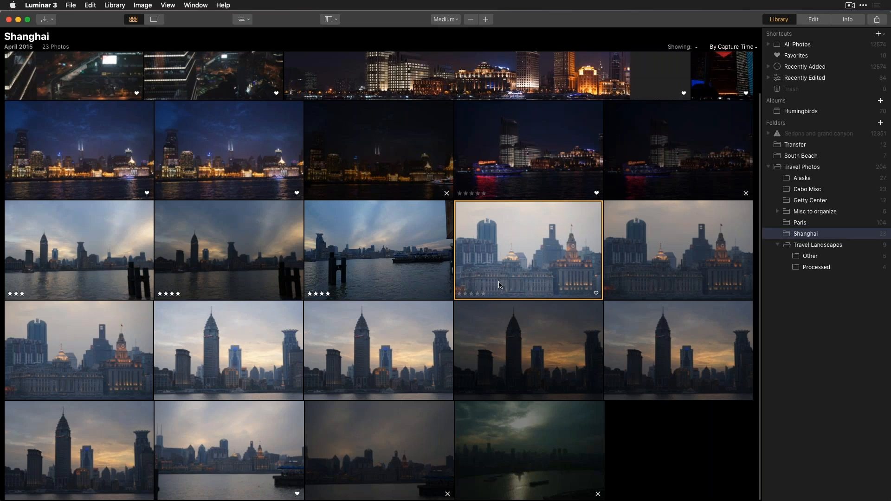
key("3")
left_click(660, 265)
key("4")
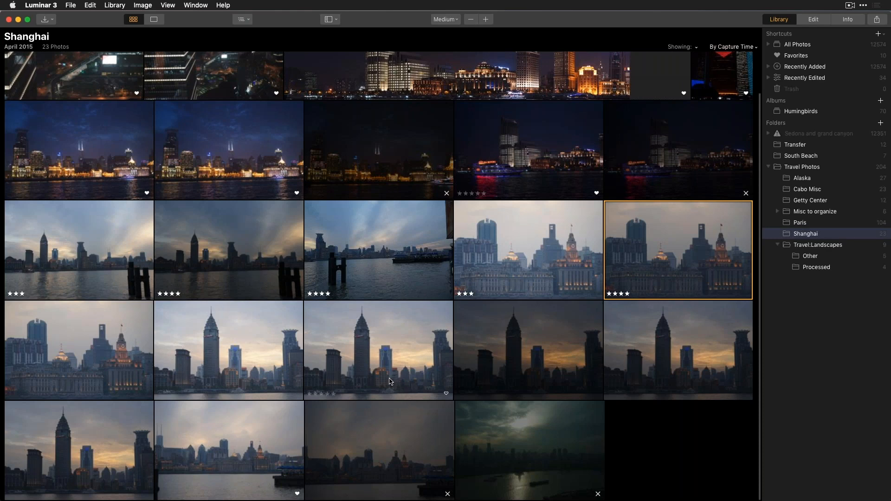
right_click(83, 355)
mouse_move(94, 372)
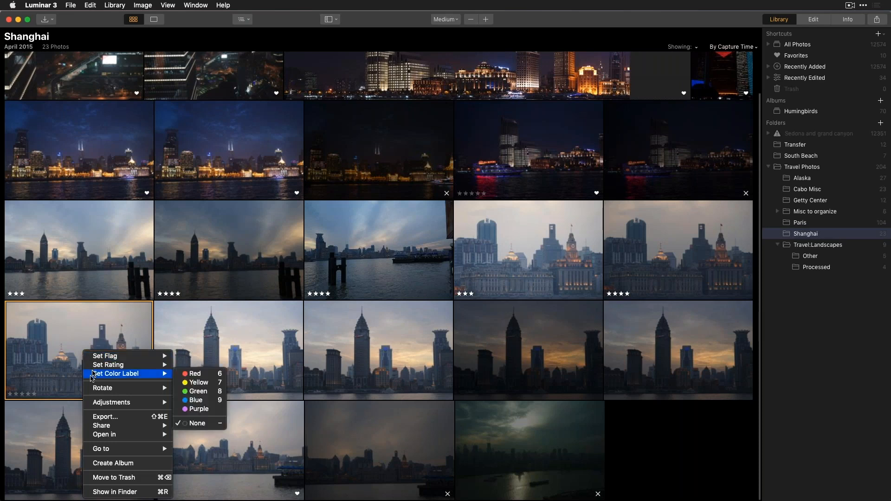
mouse_move(102, 405)
left_click(490, 366)
scroll(424, 283, "up", 2)
scroll(425, 286, "down", 2)
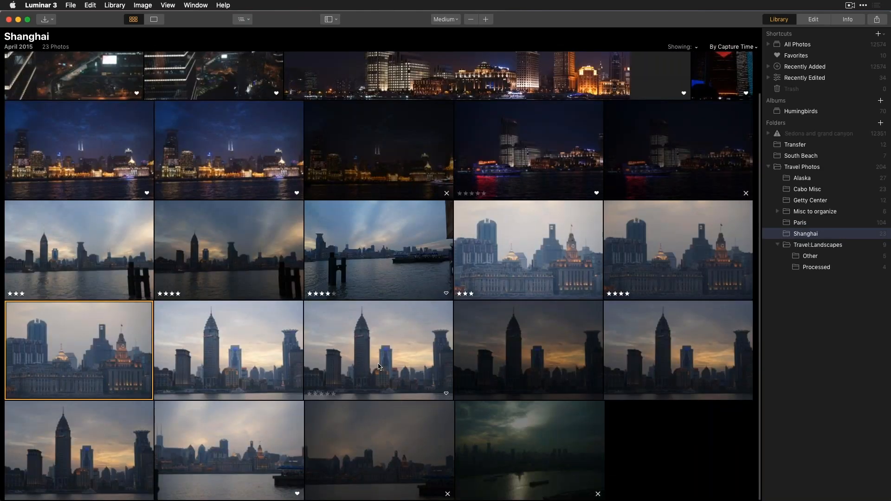
Step: Apply the Red color label to the third row's last two photos and the fourth row's first three photos
left_click(500, 280)
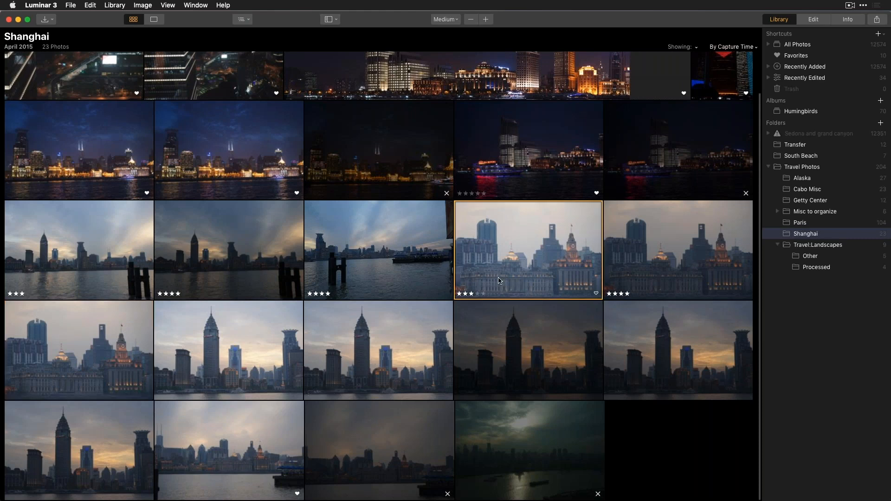
key("6")
left_click(684, 265)
key("6")
left_click(394, 366)
key("6")
left_click(203, 360)
key("6")
left_click(125, 360)
key("6")
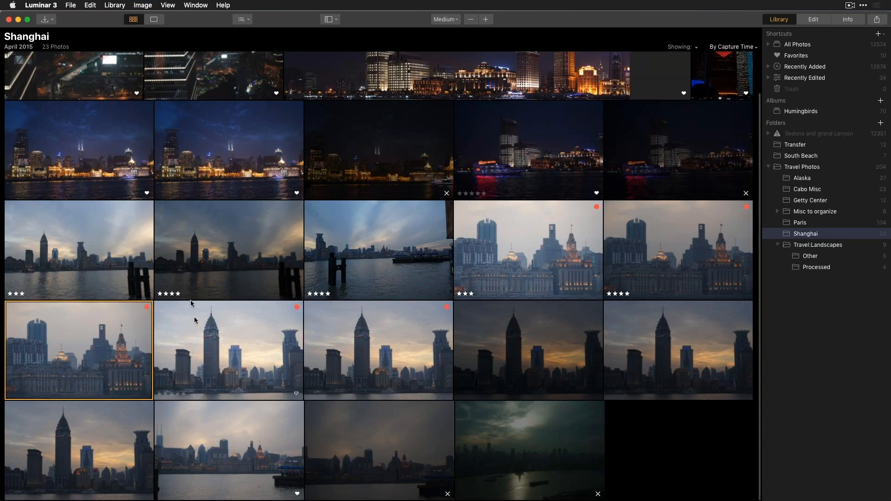
Step: Apply the Yellow color label to all four night photos in the first row, including the panorama and red heart building
scroll(212, 149, "up", 2)
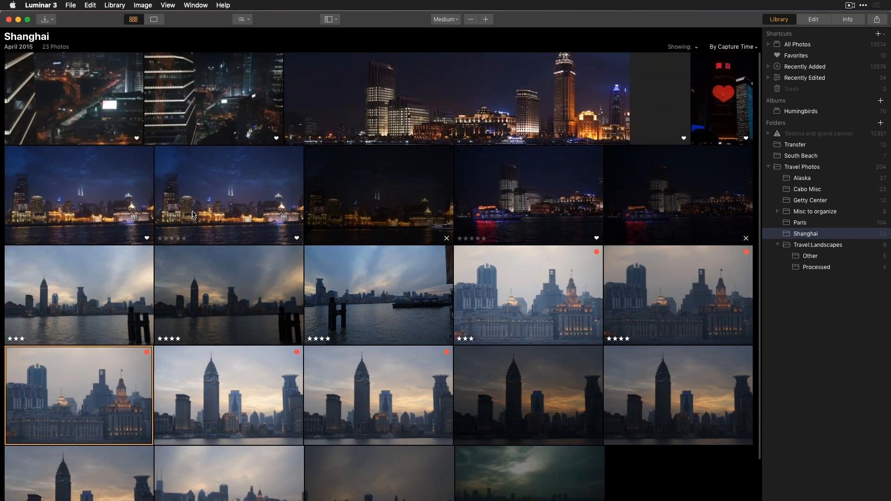
left_click(97, 116)
key("7")
left_click(191, 100)
key("7")
left_click(372, 94)
key("7")
left_click(703, 114)
key("7")
Step: Apply the Yellow color label to the last three night river photos in the second row
left_click(694, 172)
key("7")
left_click(574, 200)
key("7")
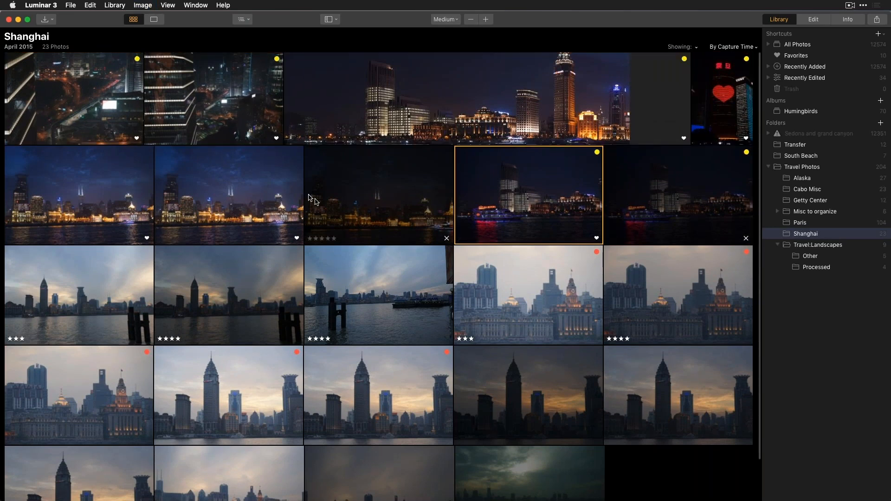
left_click(376, 199)
key("7")
Step: Apply the Green color label to the first two blue night skyline photos in the second row
left_click(266, 205)
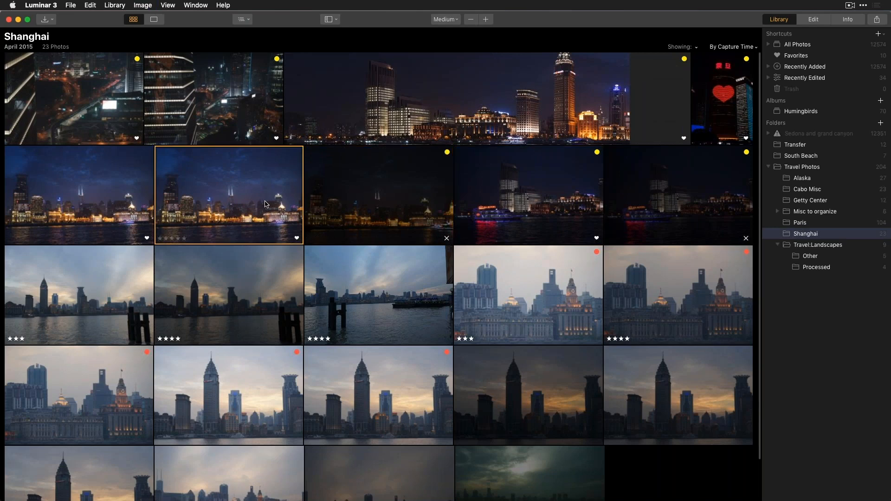
key("8")
left_click(114, 209)
key("8")
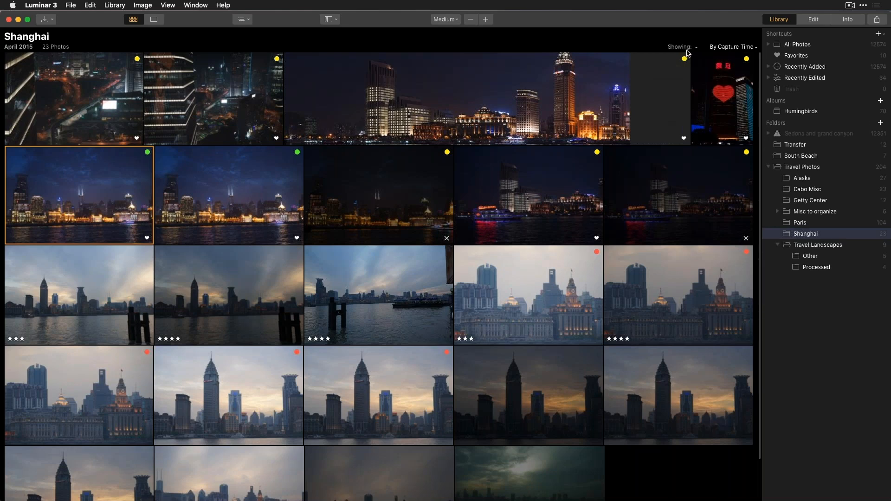
Step: Try to filter the Shanghai photos to Favorites, and close the program window
left_click_drag(691, 48, 677, 19)
left_click(696, 47)
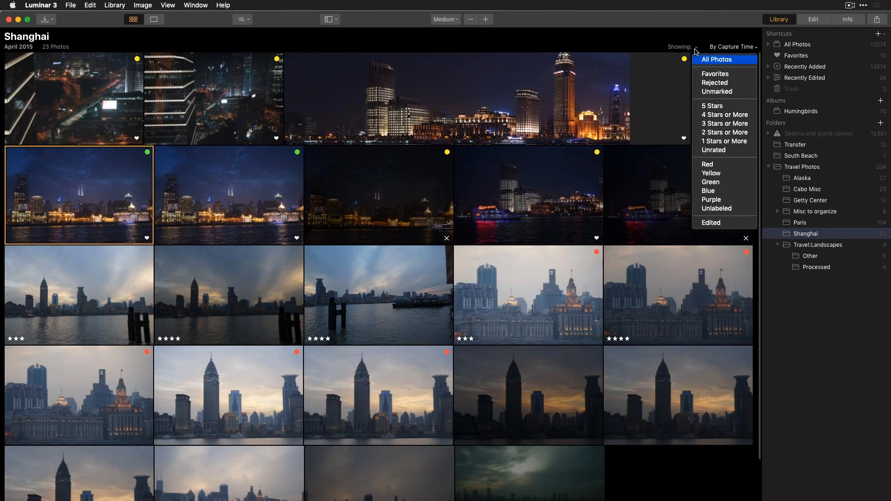
left_click(716, 78)
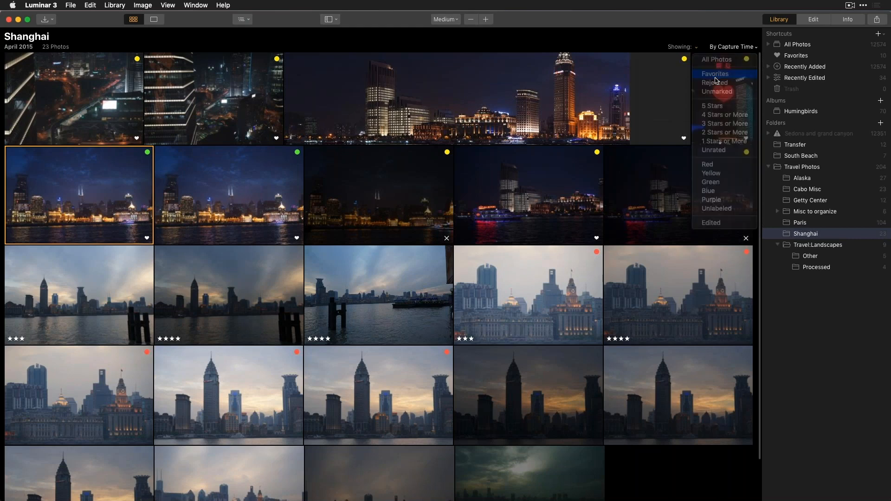
left_click(697, 48)
left_click(708, 75)
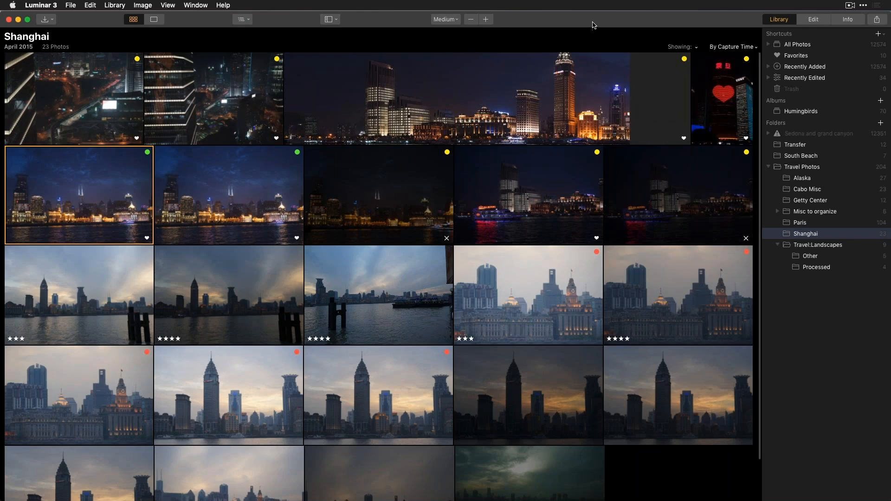
left_click(696, 46)
key("Escape")
left_click(8, 20)
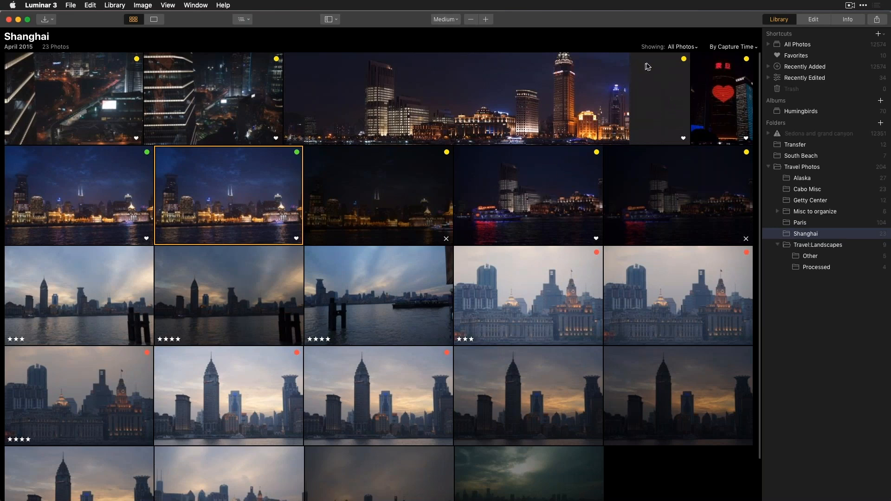
Step: View only the Favorites in the Shanghai folder, followed by only the Unmarked photos
left_click(682, 47)
left_click(687, 77)
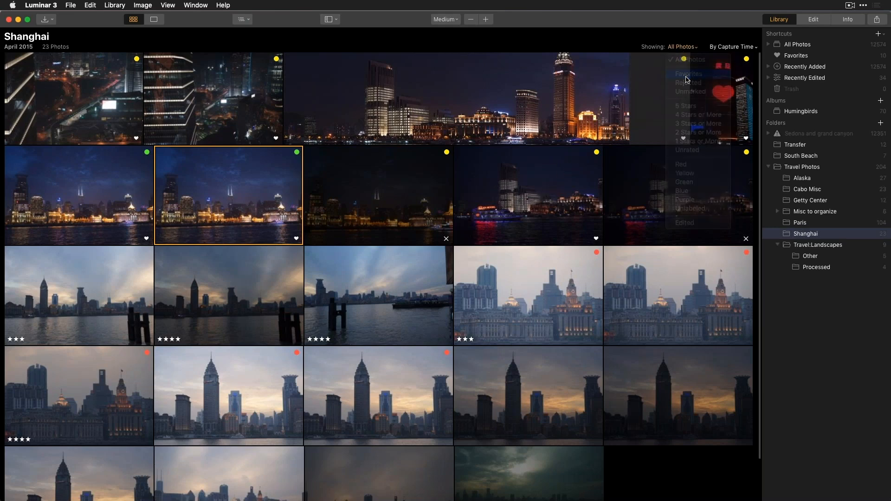
left_click(683, 47)
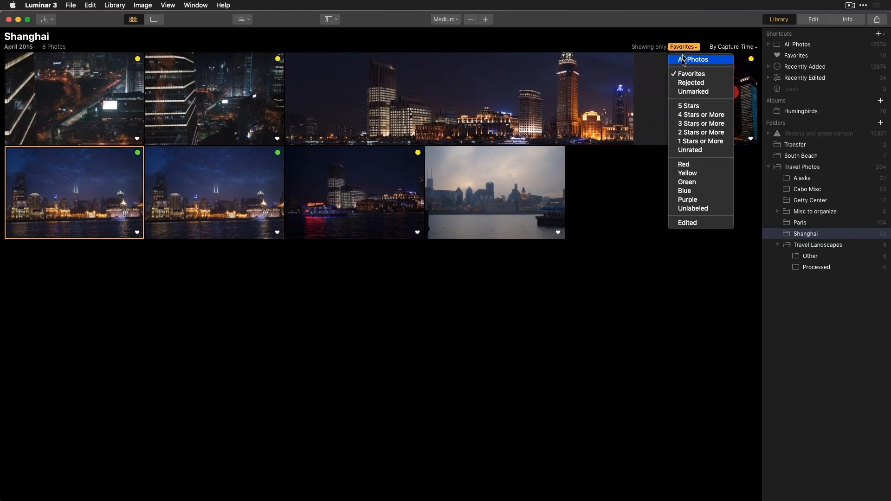
left_click(685, 92)
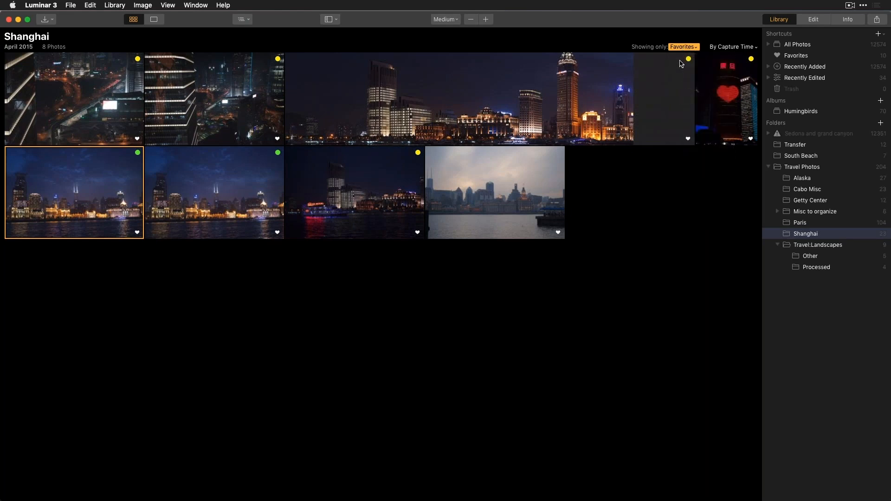
Step: Filter the Shanghai photos to 3 Stars or More and enlarge the thumbnails to Largest
left_click(696, 47)
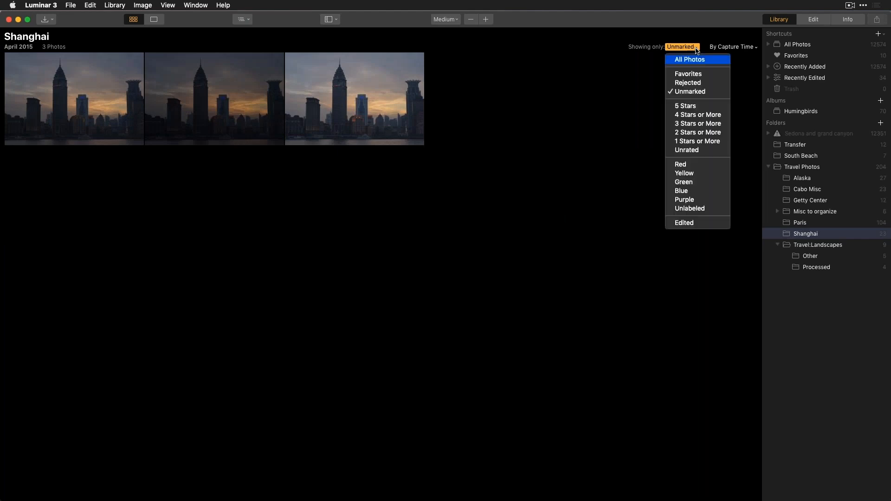
left_click(683, 124)
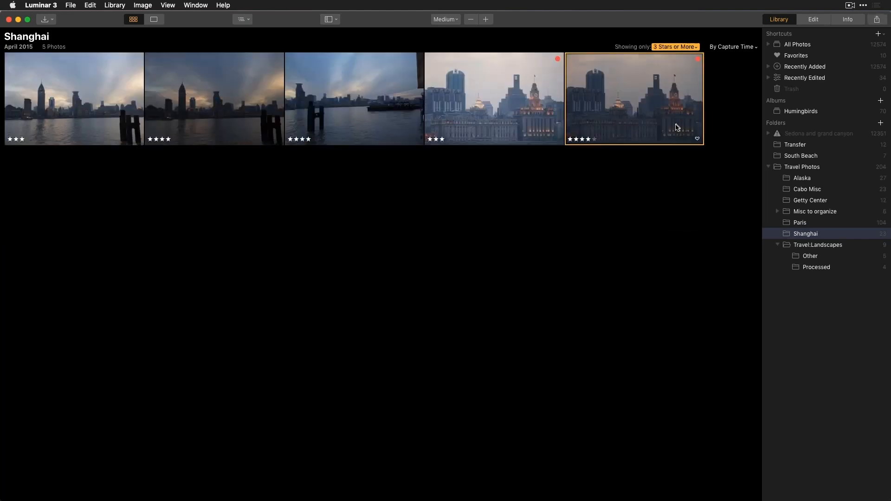
left_click(486, 20)
left_click(486, 20)
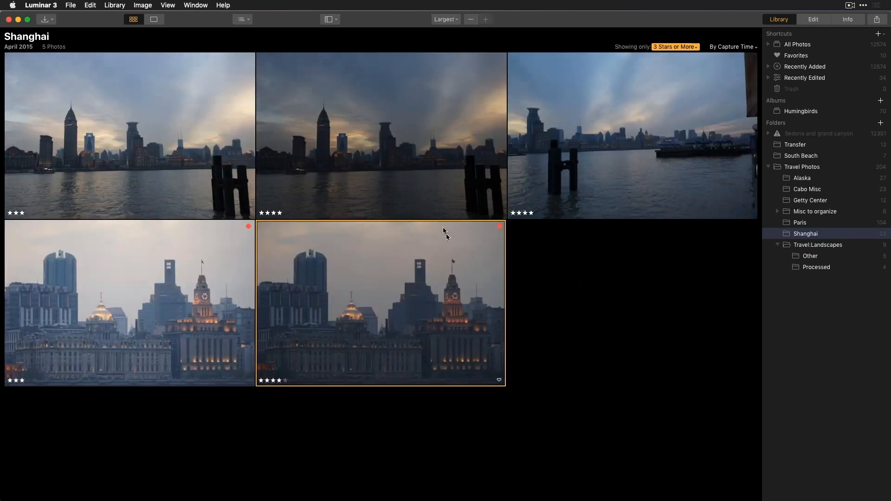
mouse_move(496, 307)
Step: Sort the filtered Shanghai photos by Rating and widen the filter to 2 Stars or More
left_click(747, 47)
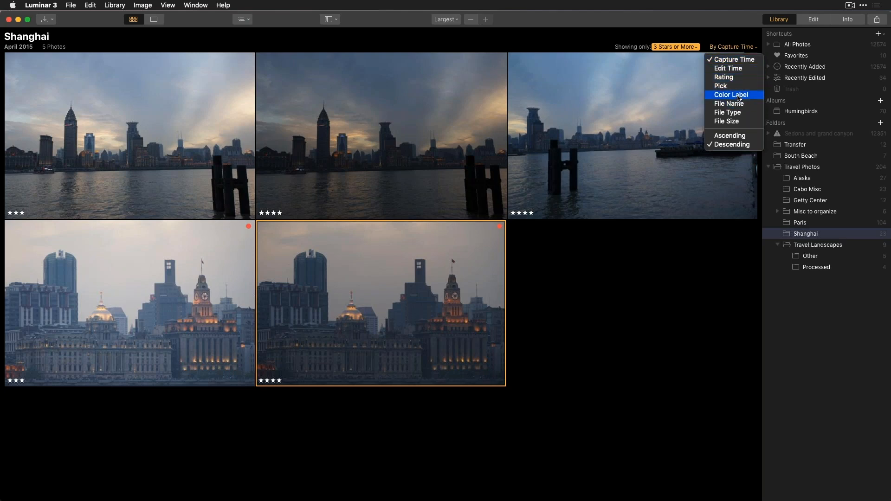
left_click(738, 78)
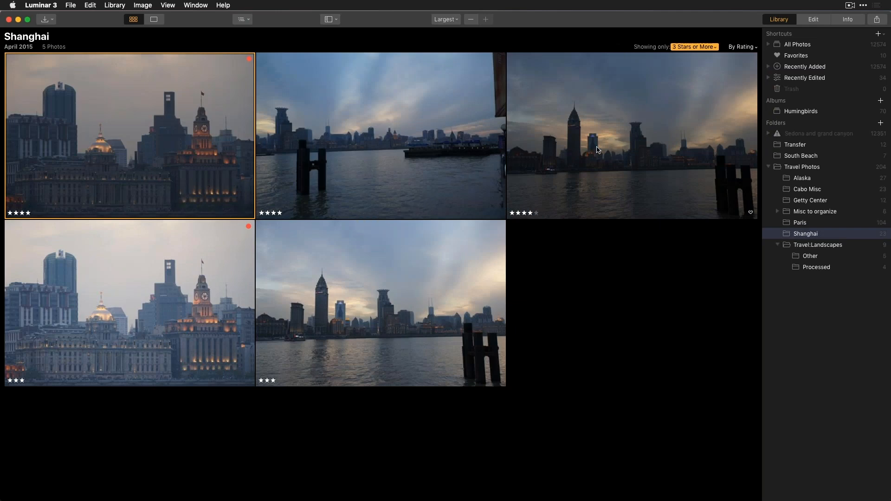
left_click(682, 47)
left_click(687, 134)
Step: Compare the rating sort in Ascending and Descending order, leaving it Descending, and select the dark four-star sunset river photo
left_click(742, 46)
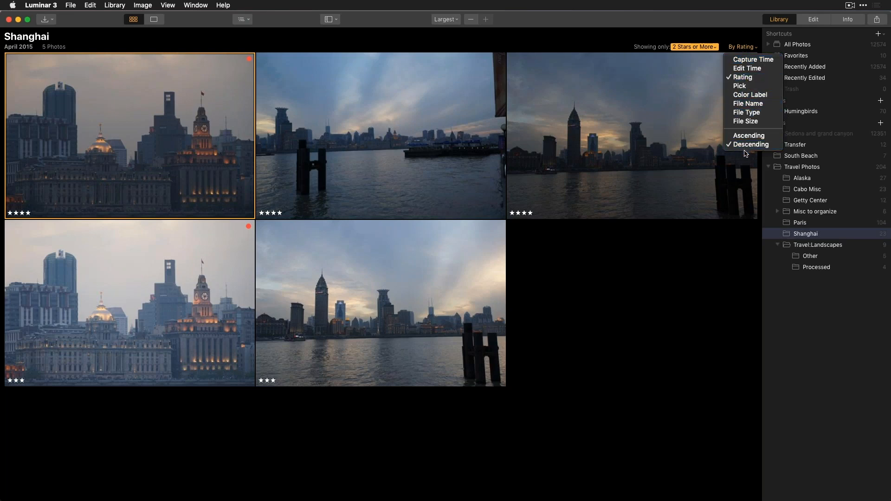
left_click(750, 136)
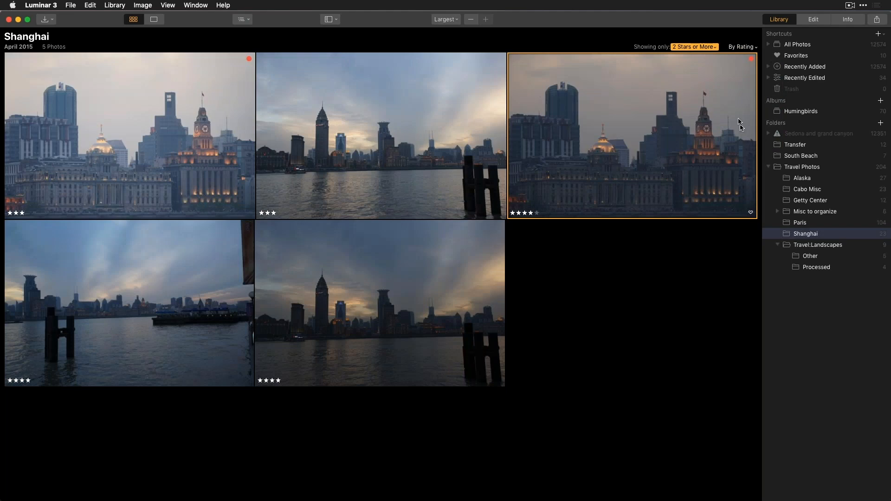
left_click(741, 47)
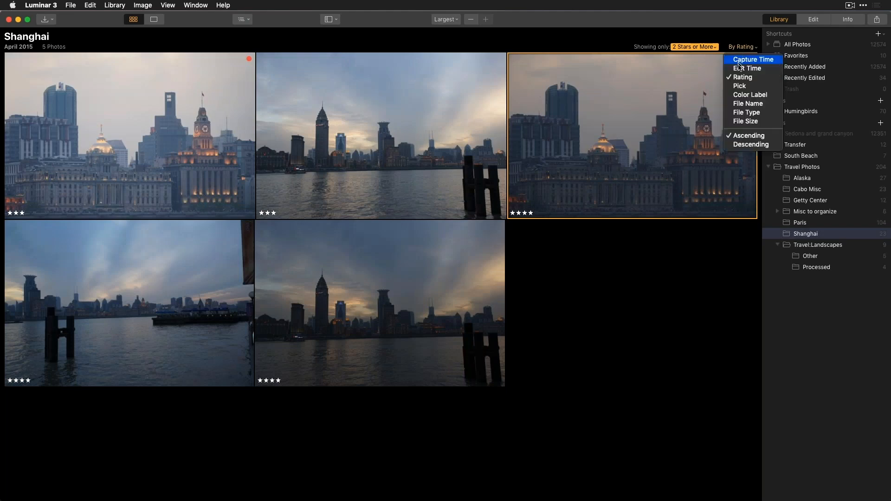
left_click(742, 143)
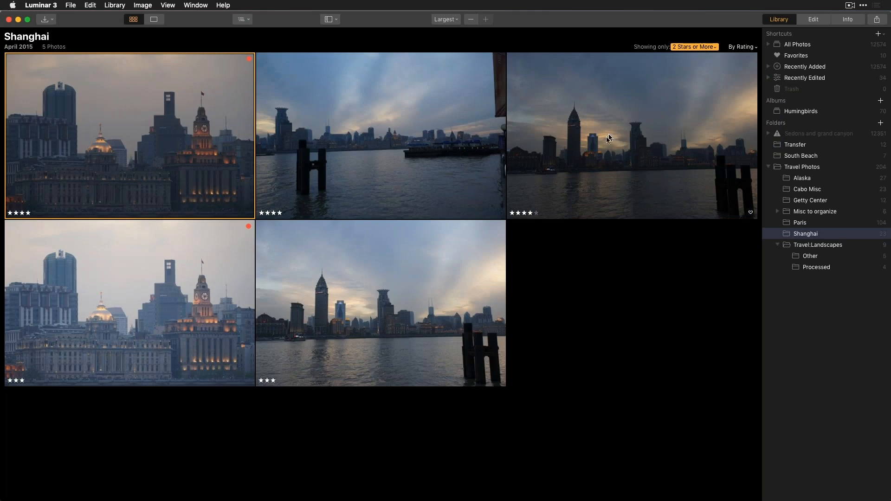
left_click(624, 180)
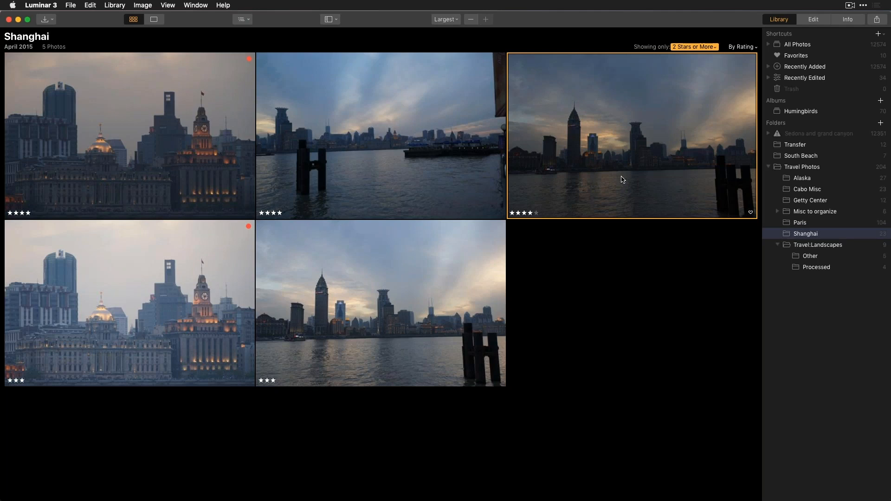
Step: Rate the selected dark sunset river photo in the Shanghai folder 5 stars
key("5")
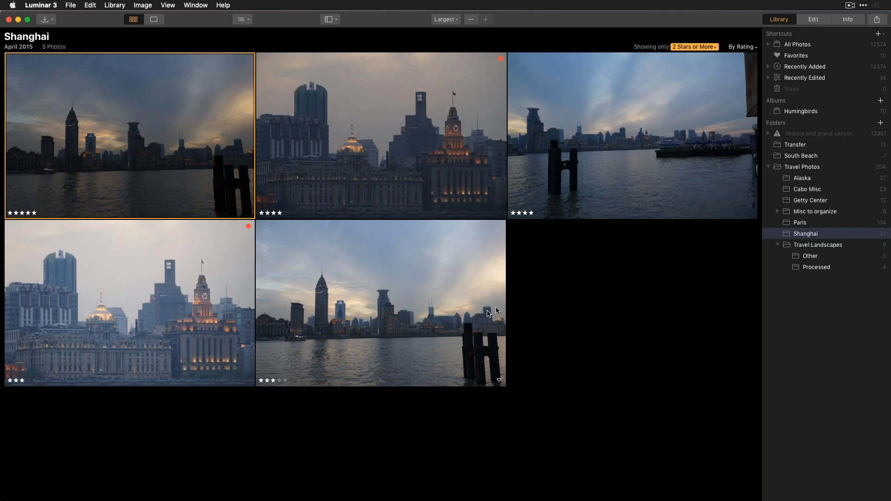
Step: Filter the library's Favorites to the Red color label, followed by the Yellow label
left_click(804, 59)
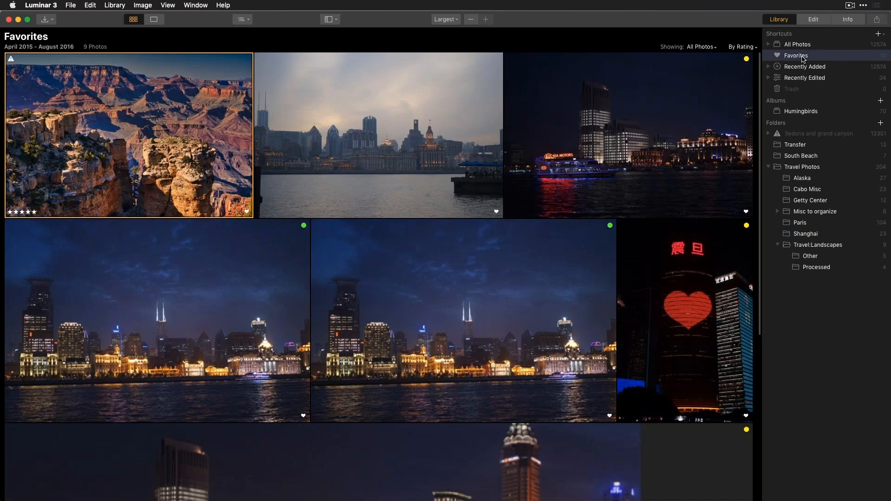
left_click(702, 47)
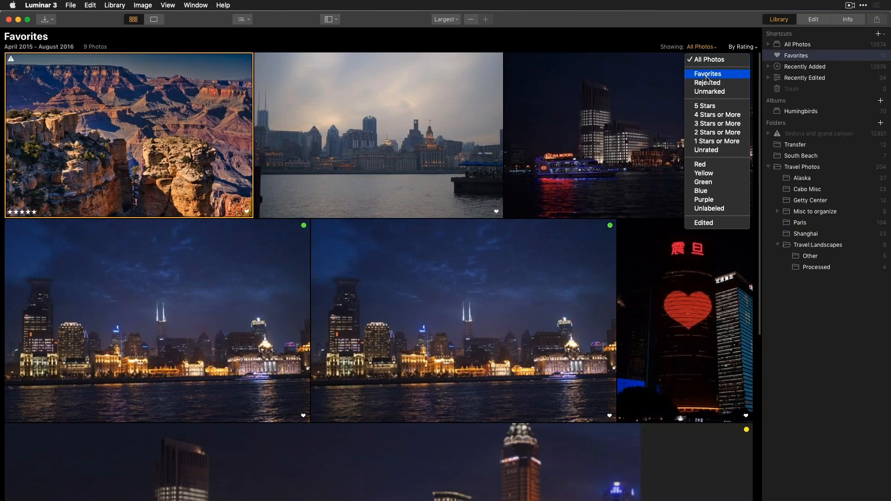
left_click(710, 167)
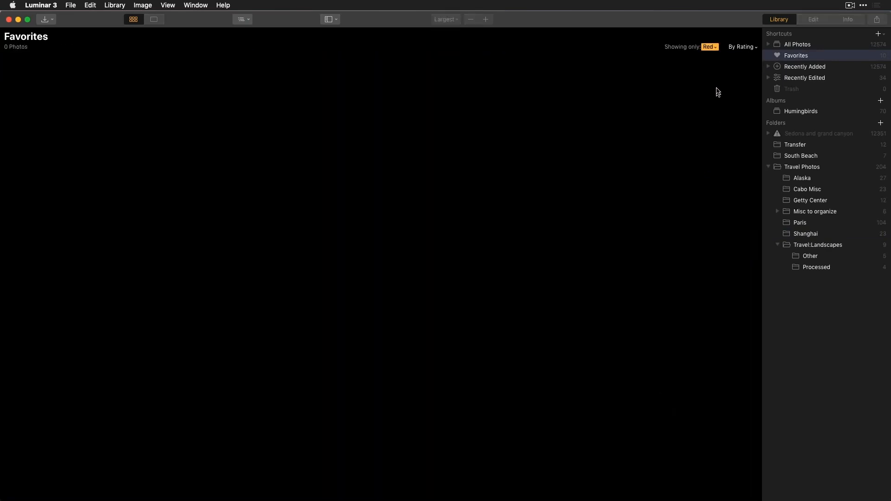
left_click(710, 47)
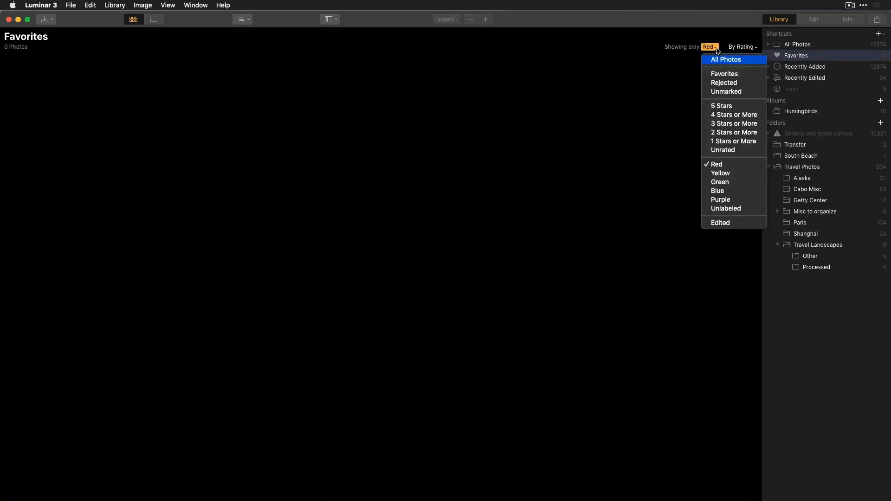
left_click(730, 176)
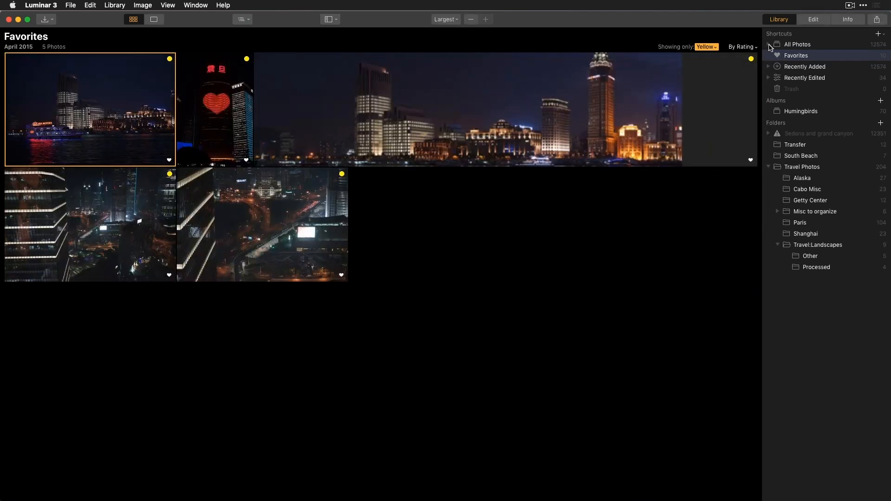
Step: Sort the yellow-labeled Favorites by Rating and rate the night boat photo 3 stars and the skyline panorama 5 stars
left_click(745, 48)
left_click(740, 77)
key("3")
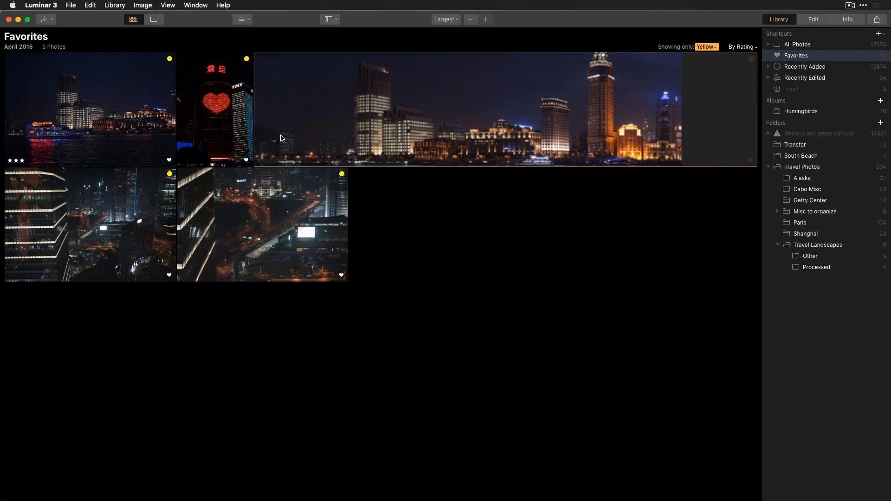
left_click(281, 138)
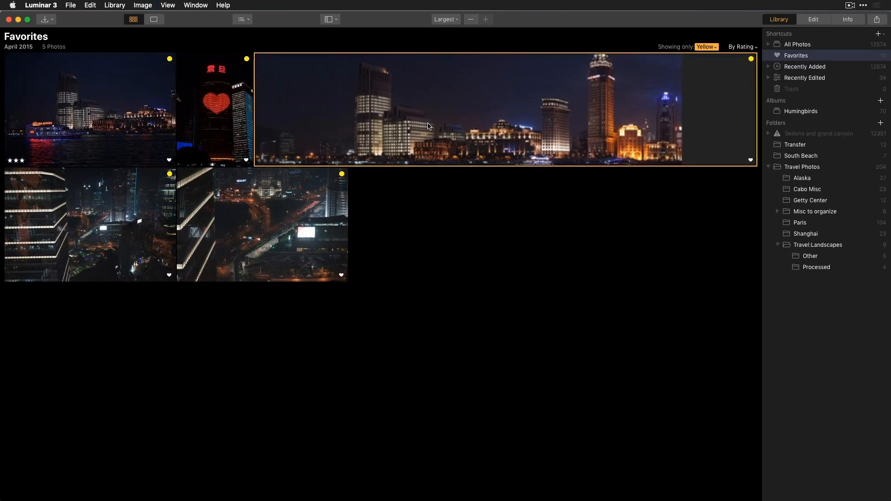
key("super+equal")
Step: Rate the red heart tower photo 2 stars, the lit curved high-rise 1 star and the elevated road night view 5 stars
left_click(391, 327)
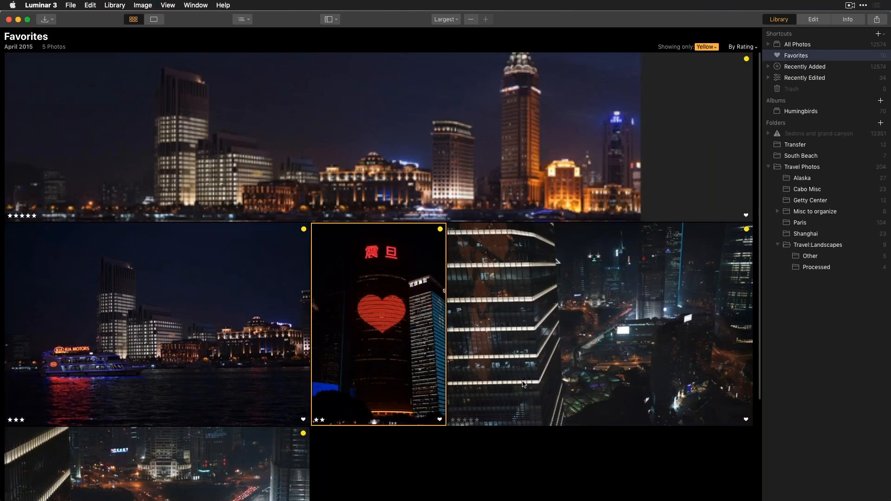
left_click(587, 333)
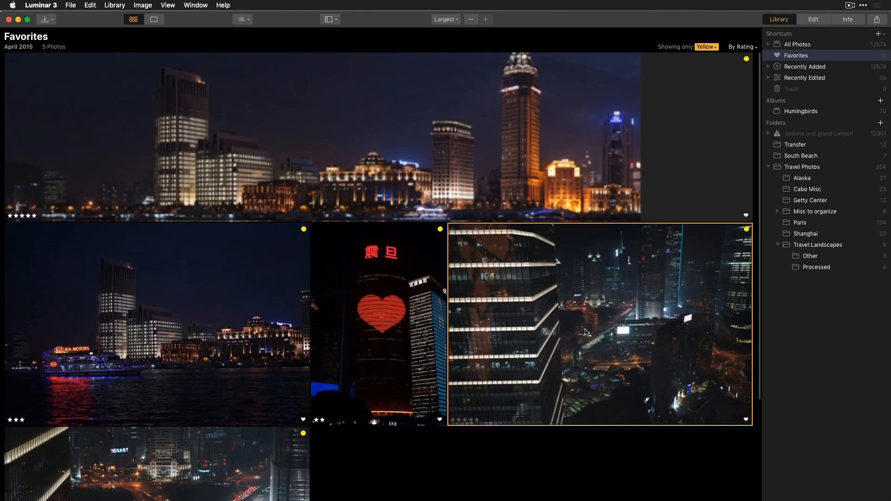
left_click(173, 476)
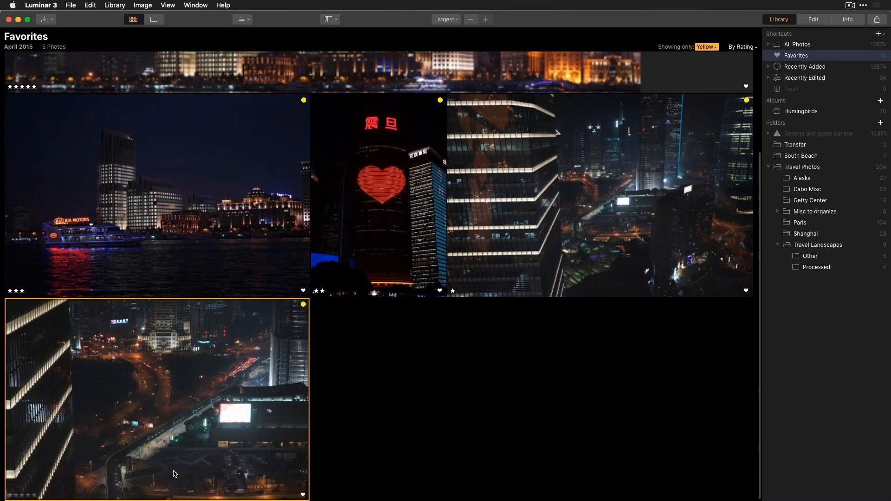
key("5")
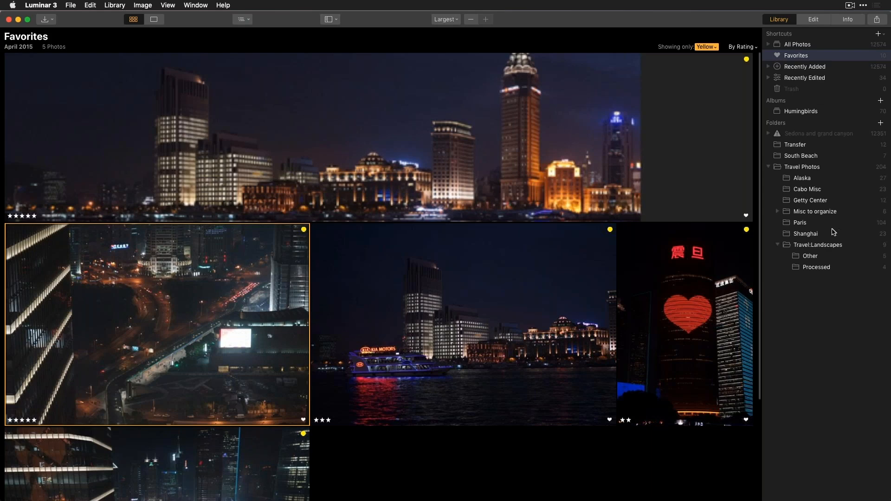
Step: Show the whole Travel Photos folder with Small thumbnails, sorted by Capture Time
left_click(802, 234)
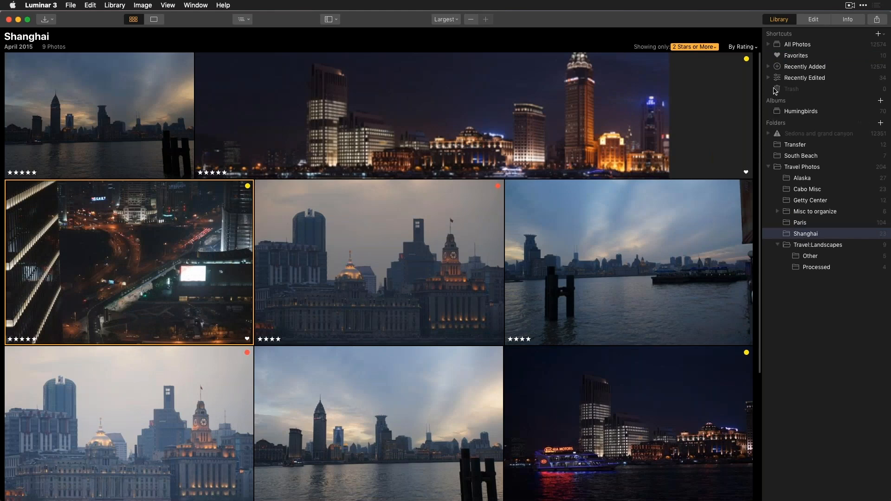
left_click(795, 168)
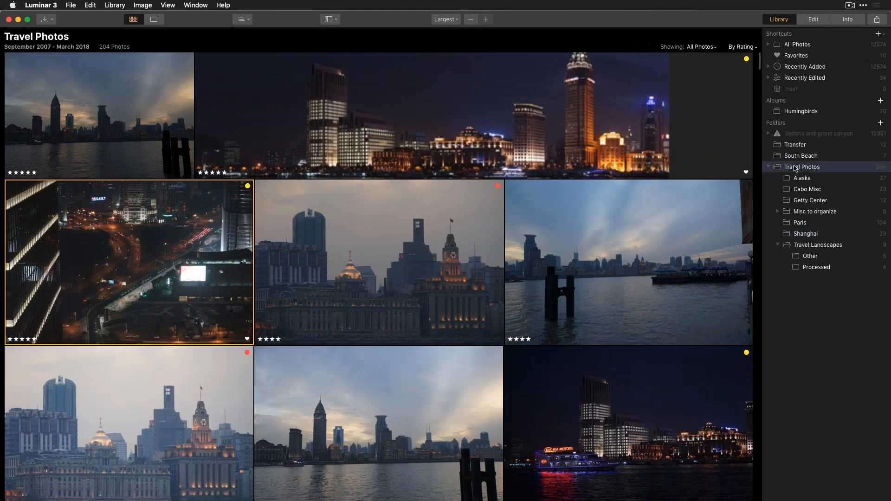
left_click(450, 20)
left_click(450, 32)
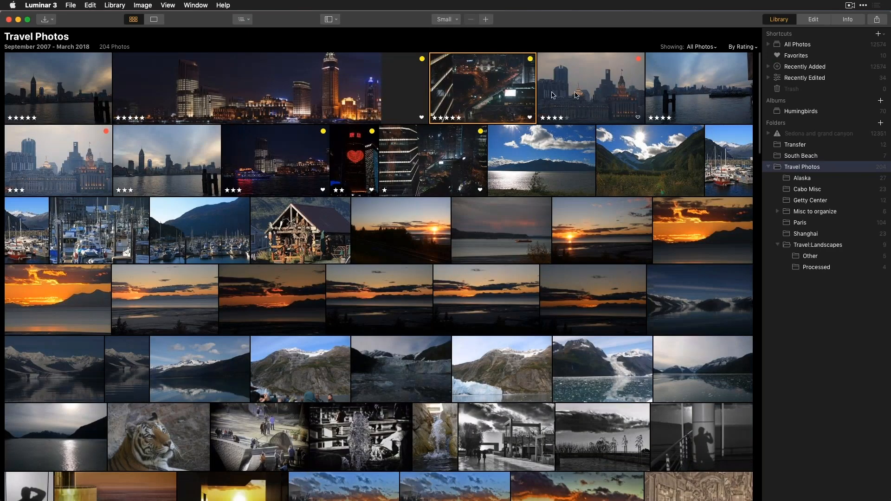
left_click(745, 47)
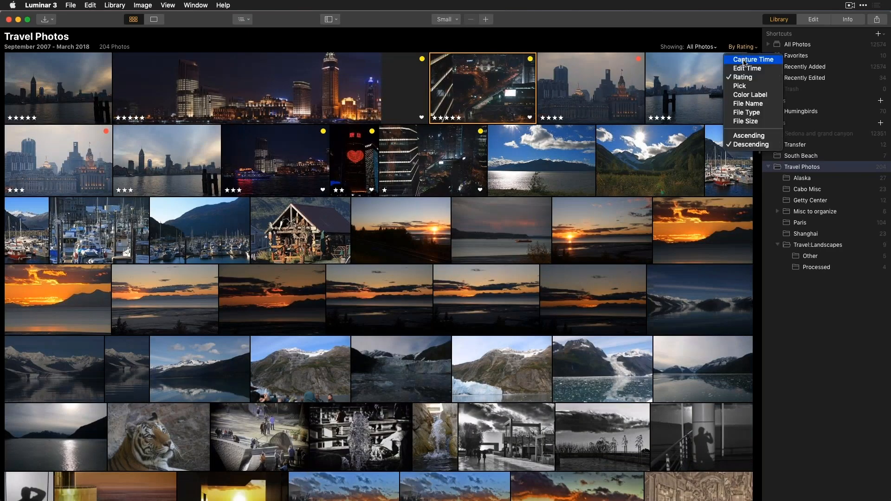
left_click(745, 62)
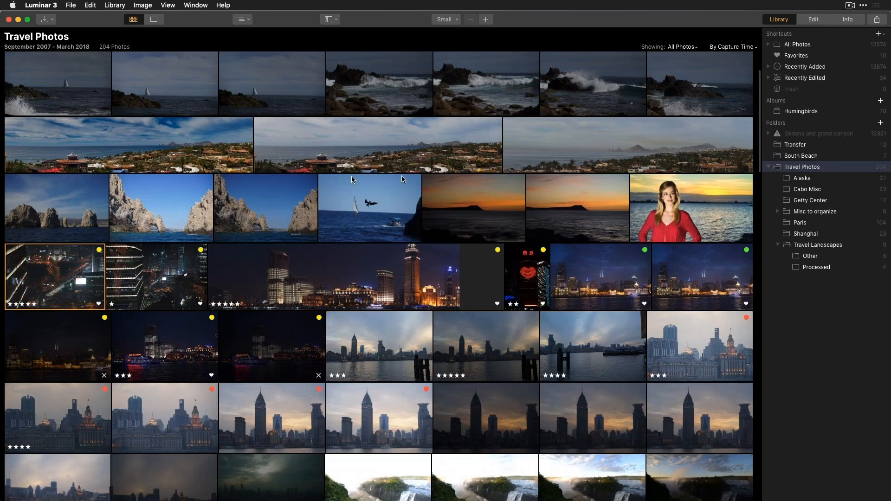
Step: Rate the first sailboat seascape 5 stars, the next two sailboat shots 3 stars and the three following wave photos 5 stars
left_click(57, 94)
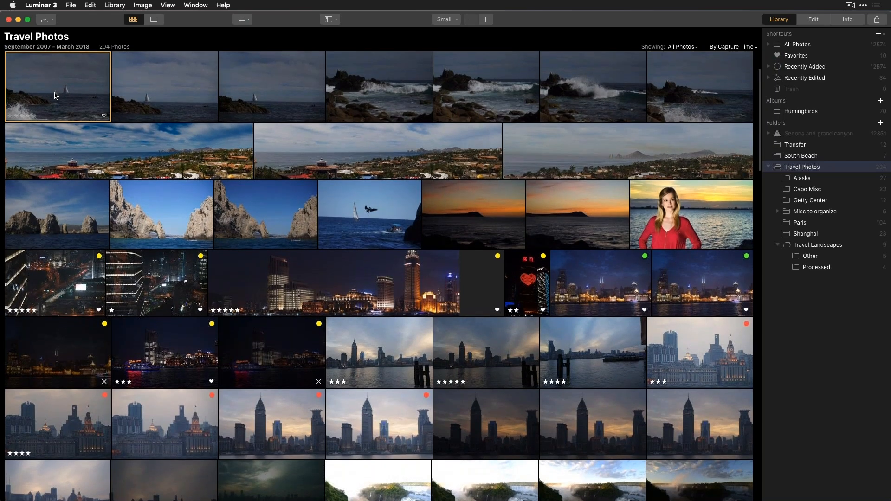
left_click(169, 95)
left_click(273, 92)
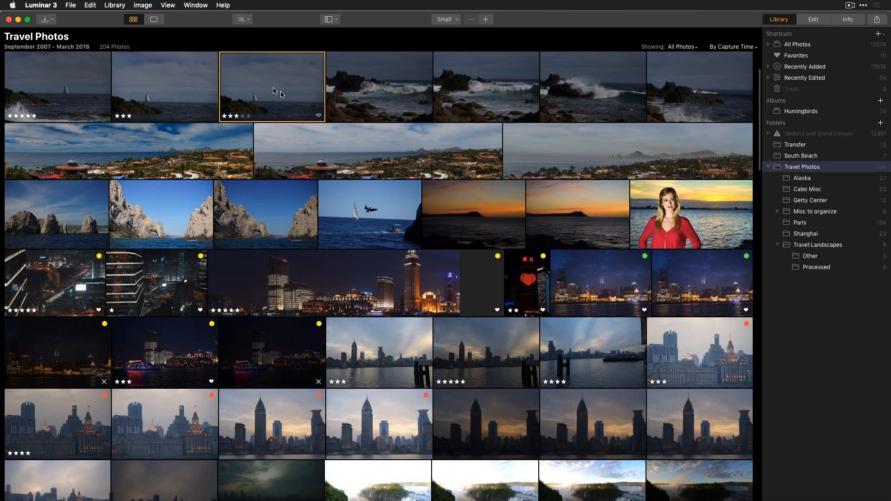
left_click(381, 90)
key("5")
left_click(496, 111)
key("5")
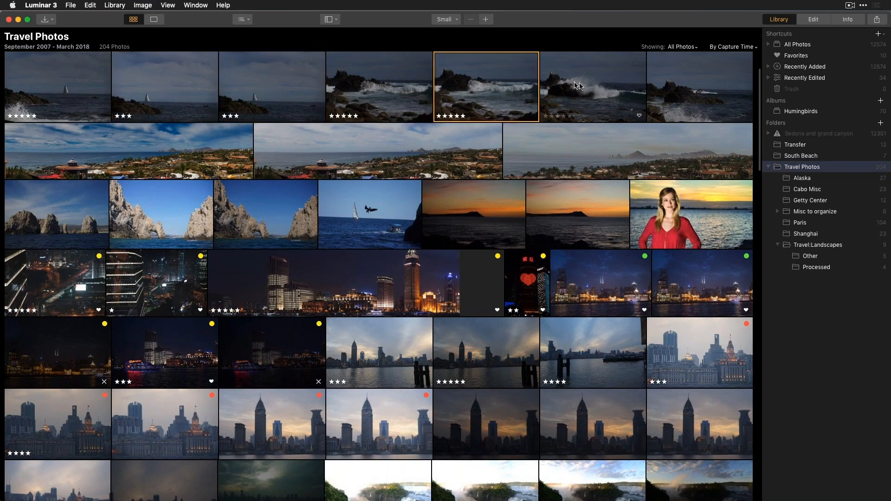
left_click(592, 95)
key("5")
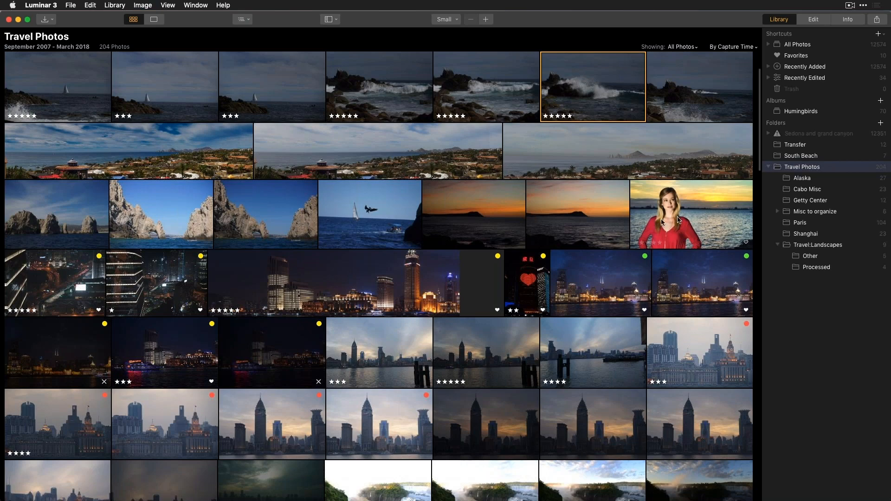
Step: Rate the red-lit Paris café night photo in Travel Photos 5 stars
scroll(418, 290, "down", 6)
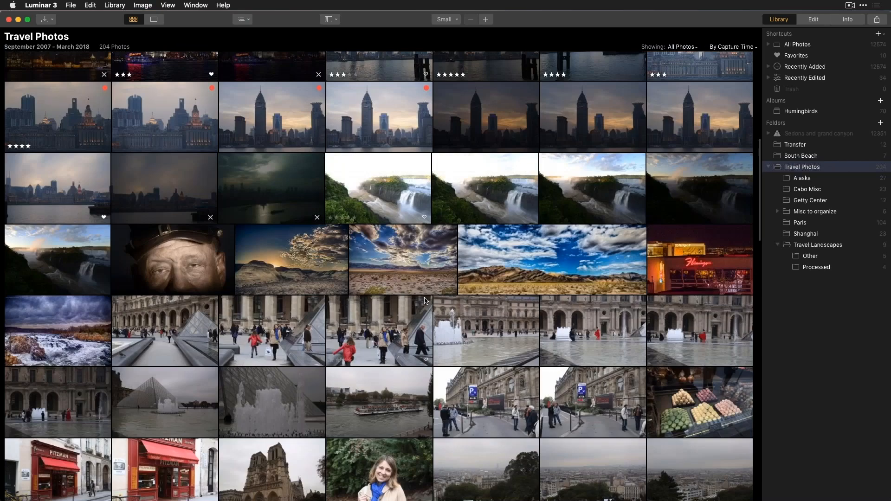
scroll(425, 301, "down", 2)
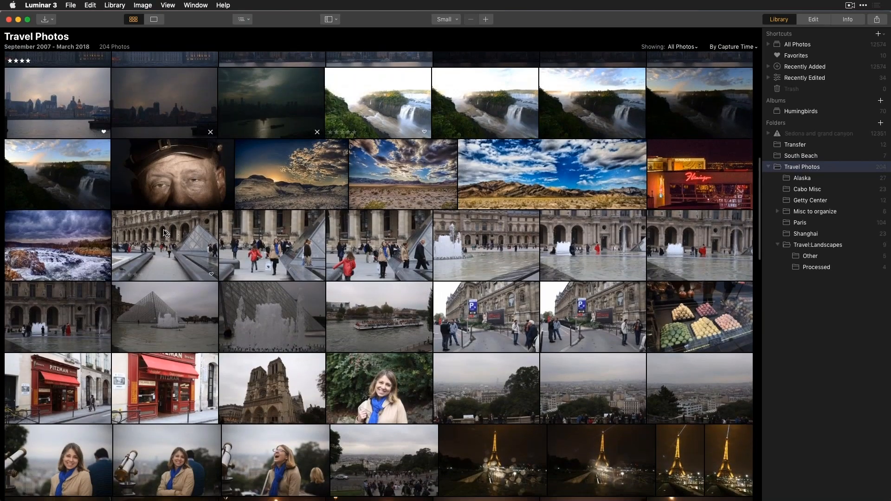
scroll(133, 159, "down", 8)
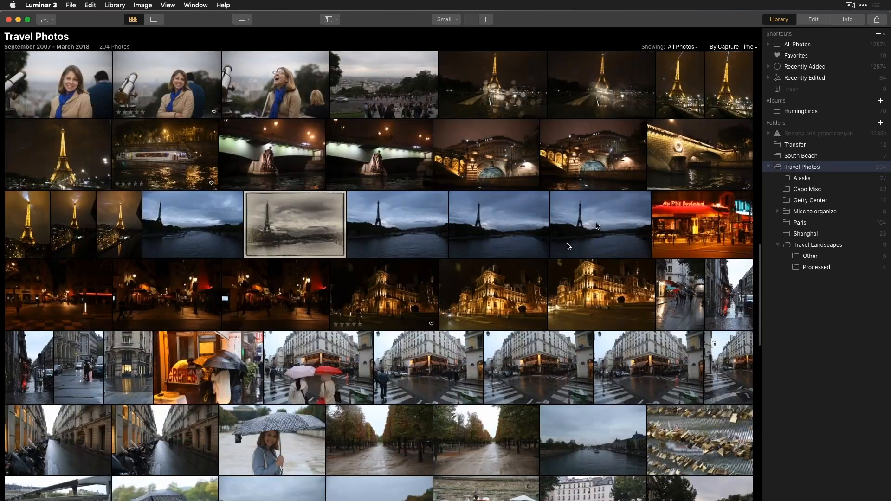
left_click(703, 241)
key("5")
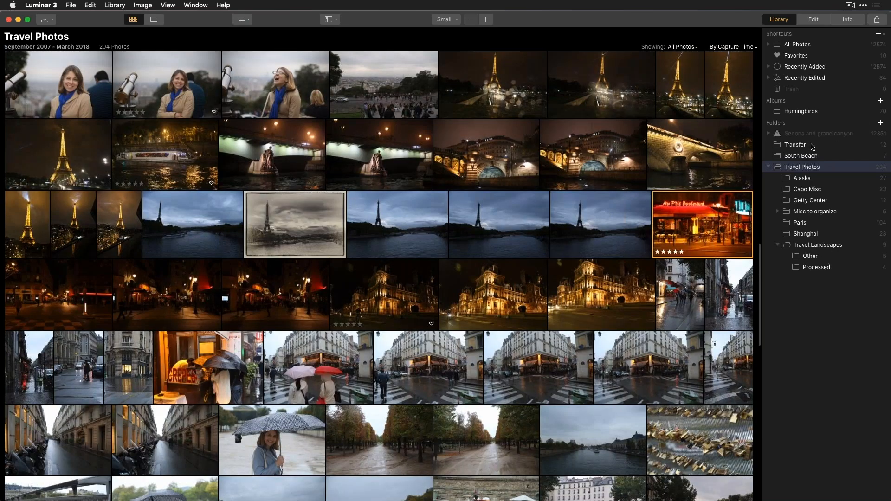
Step: In the Transfer folder, rate six photos 5 stars: the gray field, pale desert, white-sky butte, dark canyon tree and two pale canyon views
left_click(795, 145)
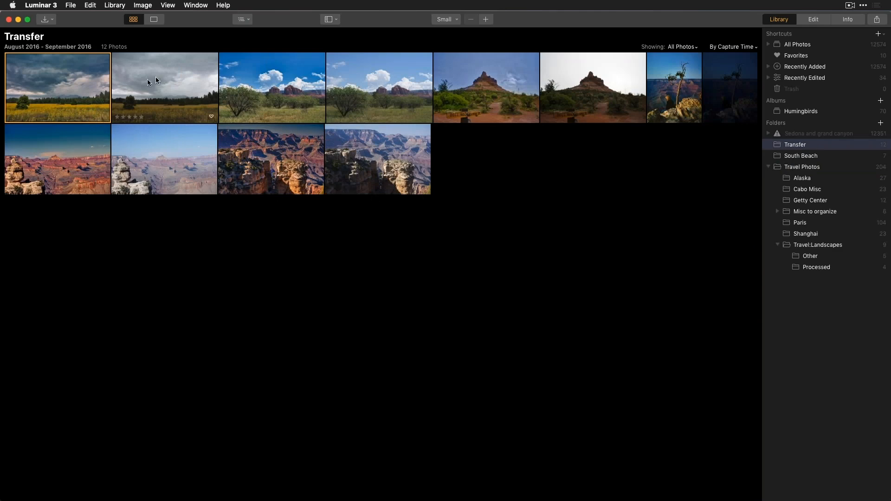
left_click(144, 103)
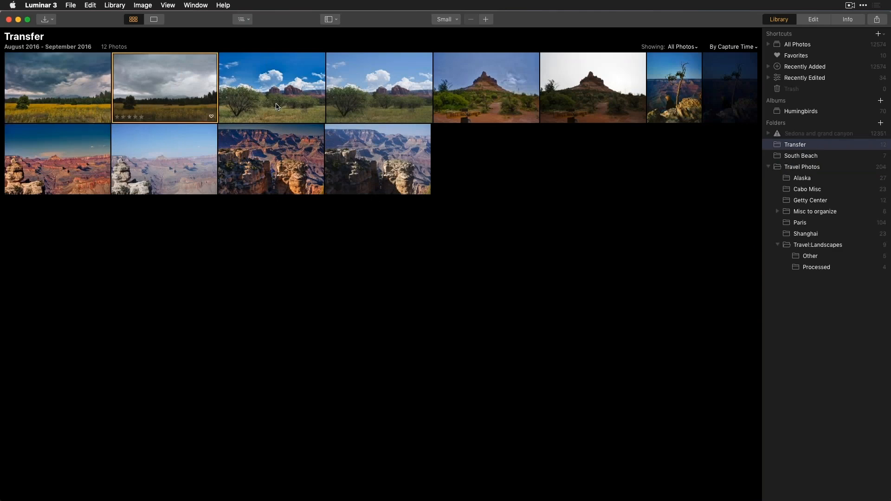
key("5")
left_click(363, 91)
key("5")
left_click(596, 90)
key("5")
left_click(400, 173)
key("5")
left_click(212, 186)
key("5")
left_click(726, 95)
key("5")
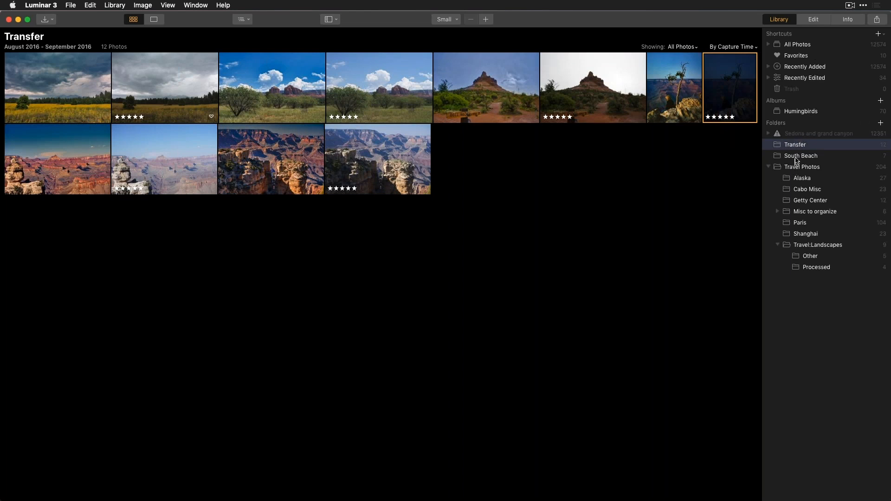
Step: Filter All Photos to 5 Stars and open the sunset portrait of the woman in red in the editing view
left_click(799, 46)
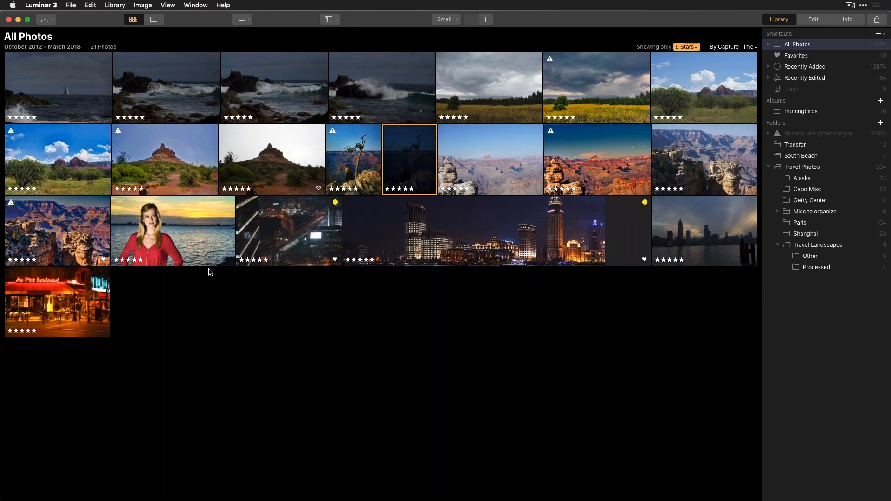
double_click(206, 223)
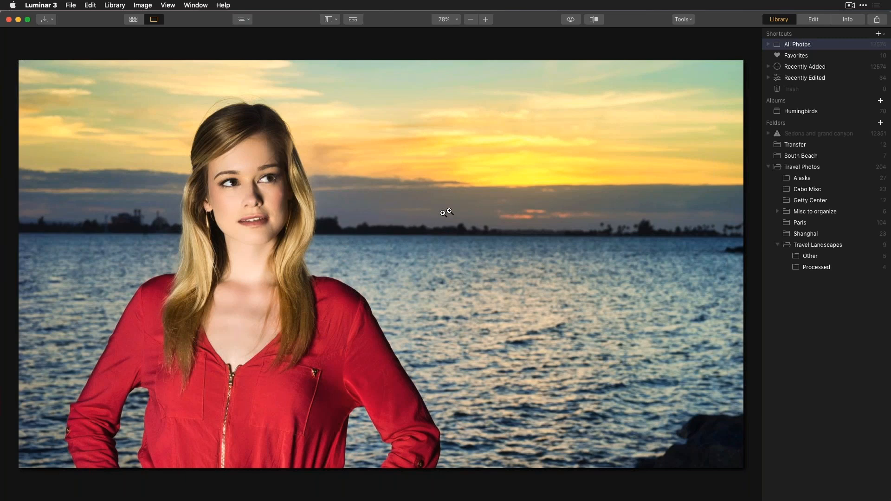
left_click(812, 20)
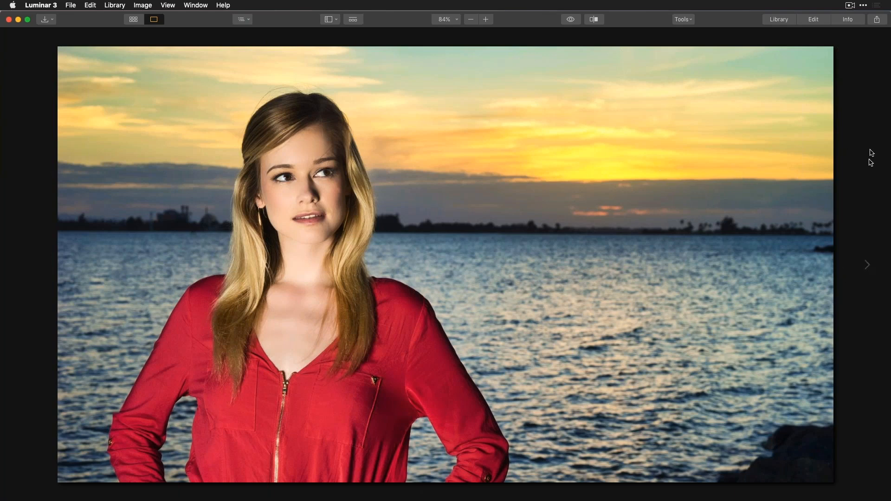
Step: Show the Side Panel and the Filmstrip alongside the enlarged portrait
left_click(336, 22)
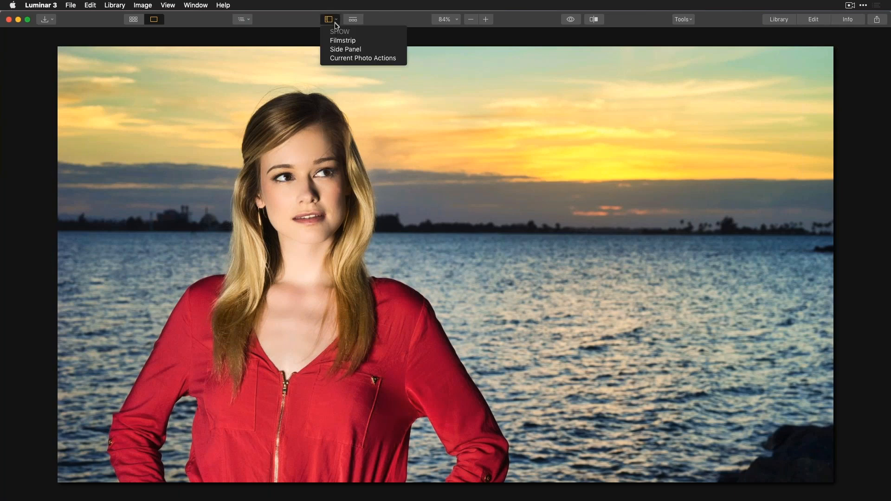
left_click(341, 50)
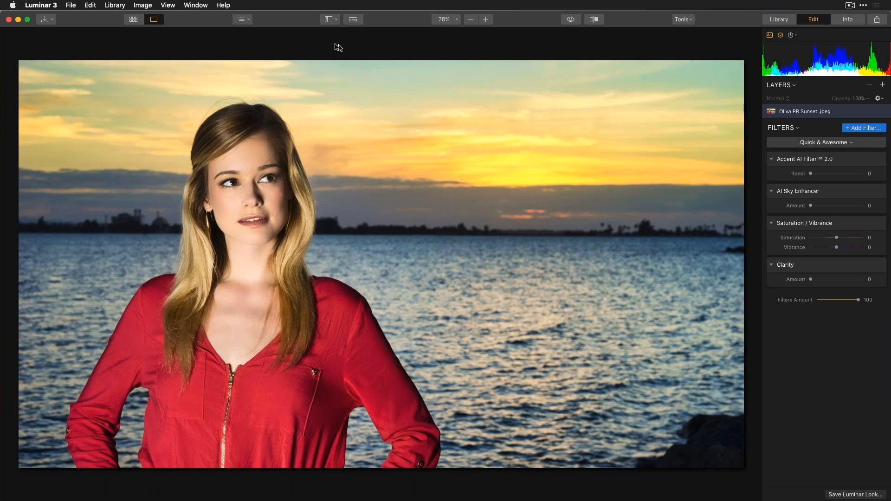
left_click(334, 23)
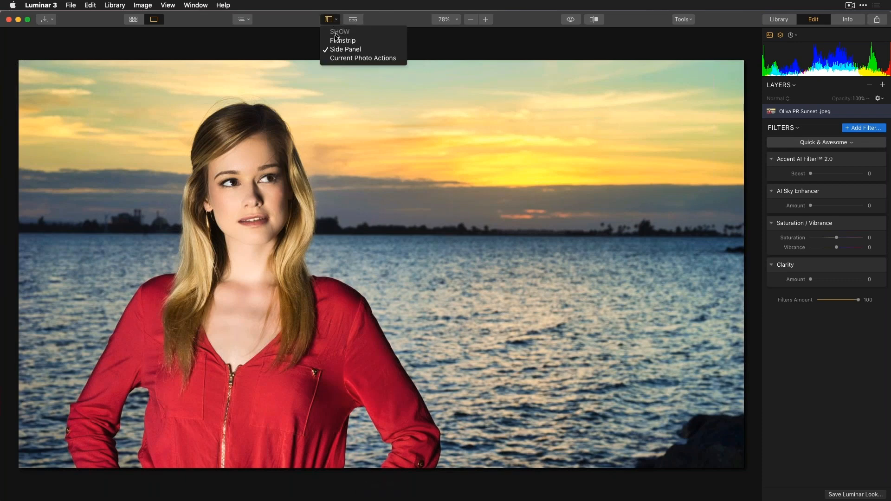
left_click(336, 39)
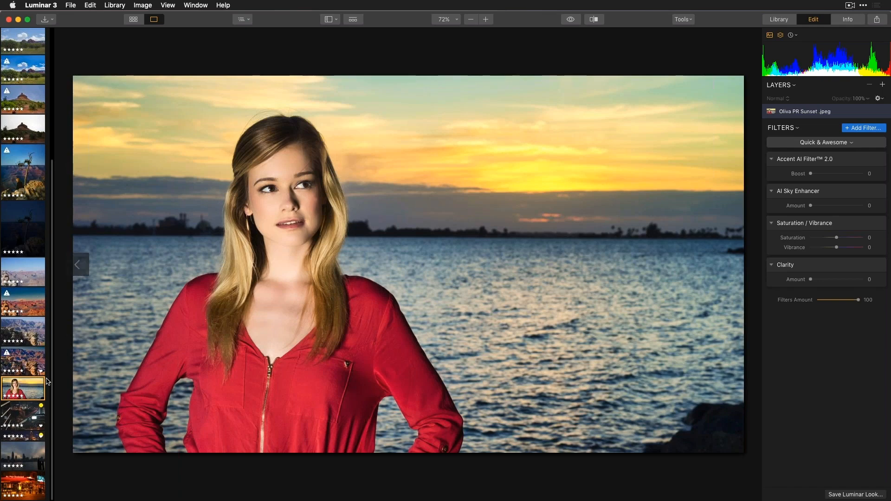
Step: Browse the neighbouring canyon photos in the filmstrip and return to the sunset portrait of the woman in red
left_click(27, 362)
left_click(25, 333)
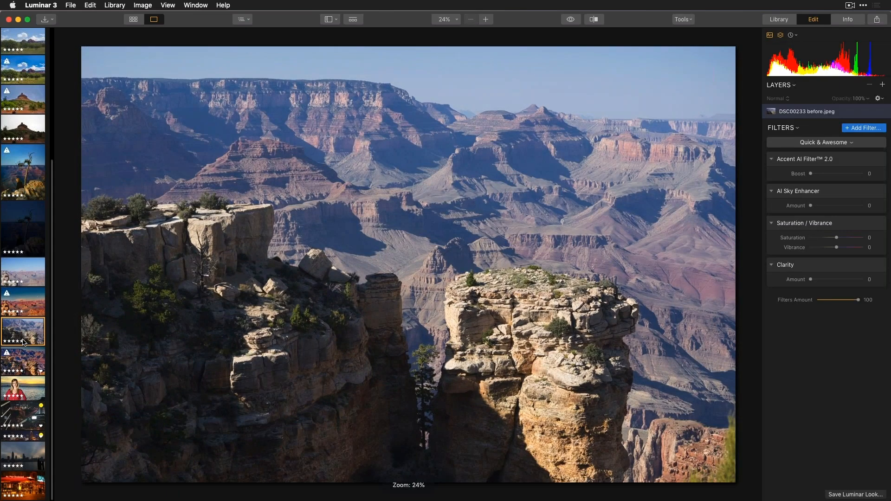
left_click(27, 395)
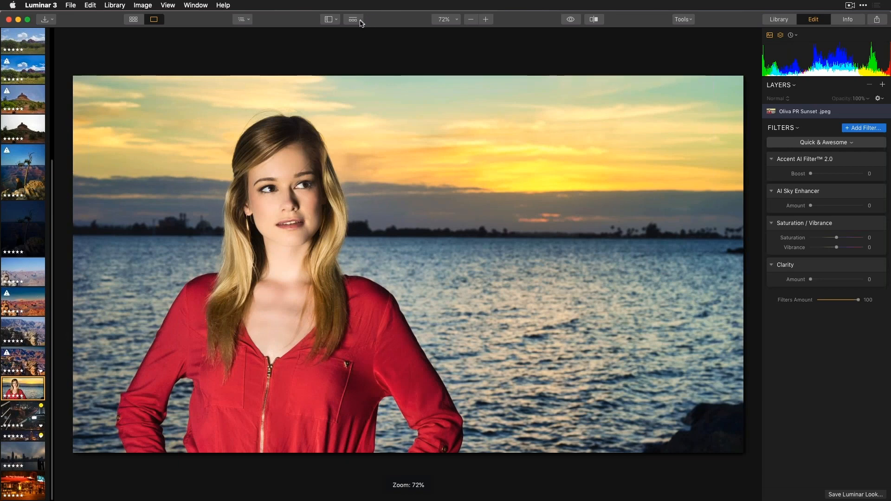
Step: Show the Current Photo Actions for the portrait and check the available color labels without assigning one
left_click(331, 22)
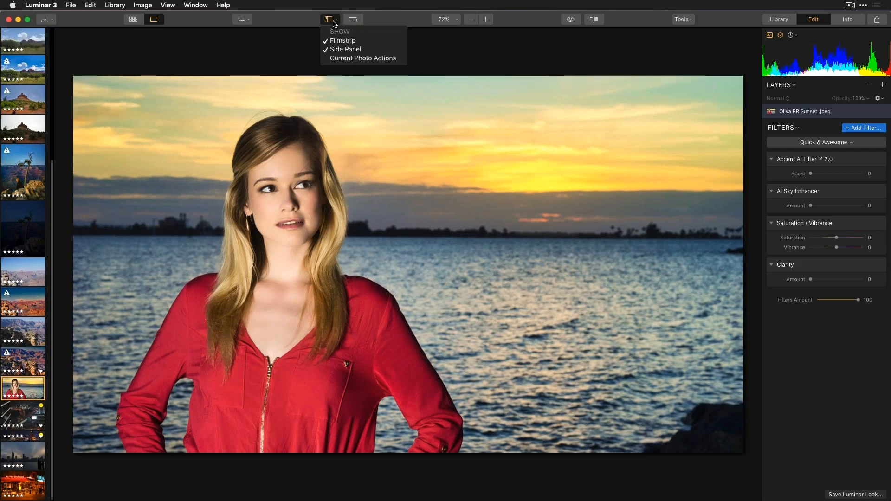
left_click(351, 59)
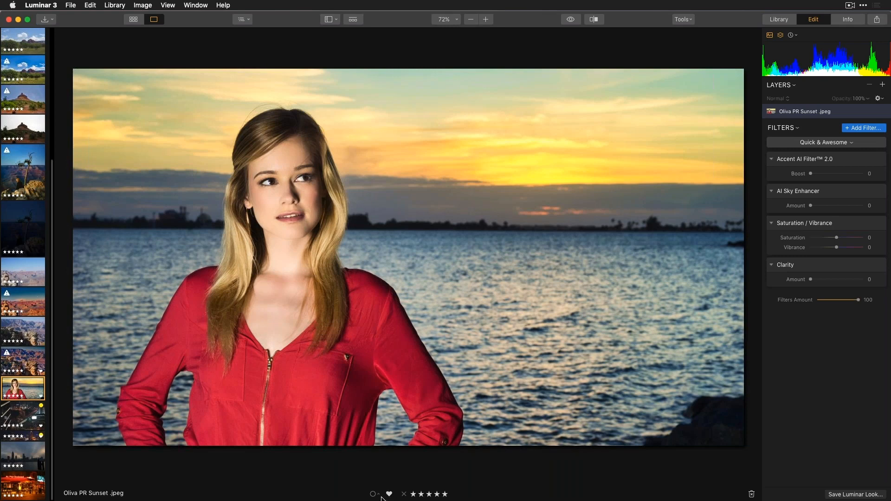
left_click(374, 495)
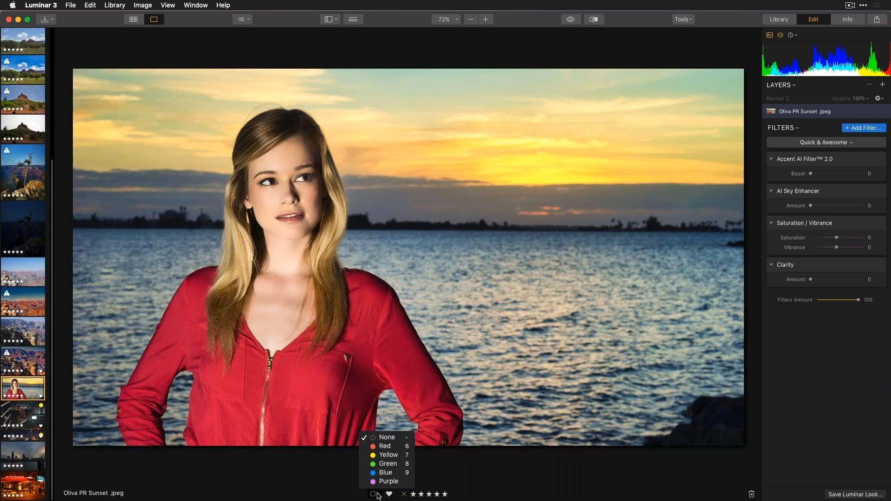
left_click(244, 474)
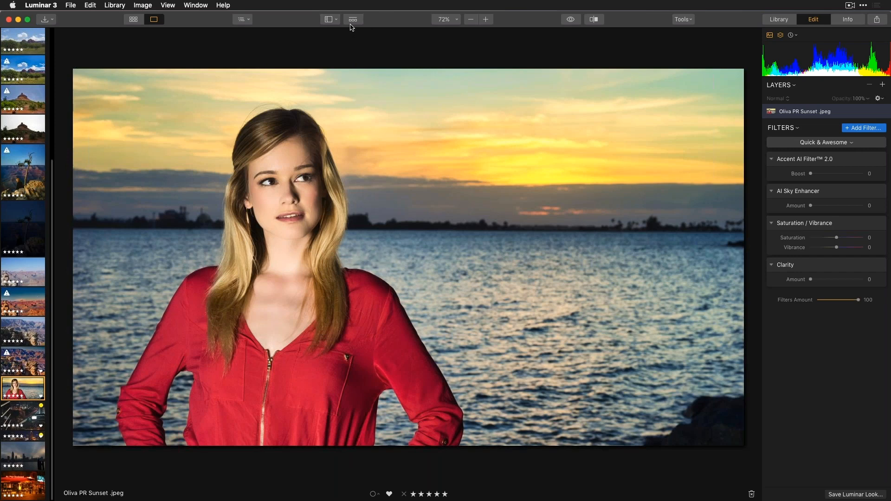
left_click(334, 21)
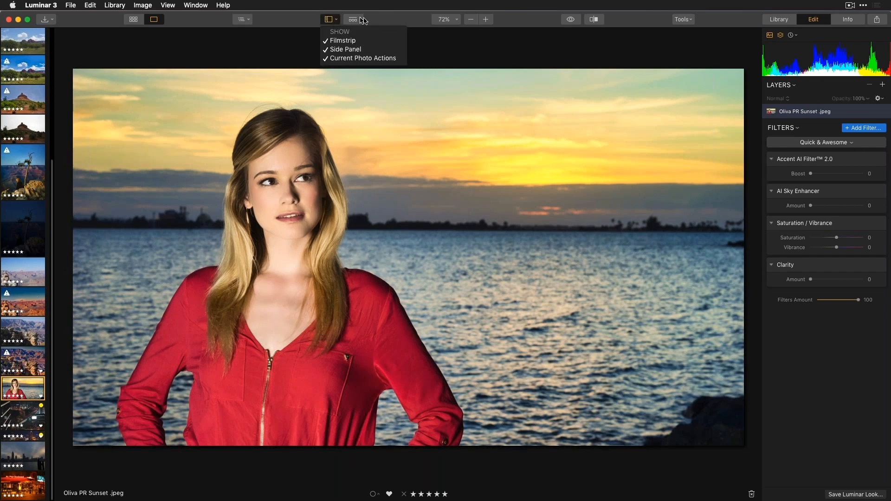
left_click(389, 21)
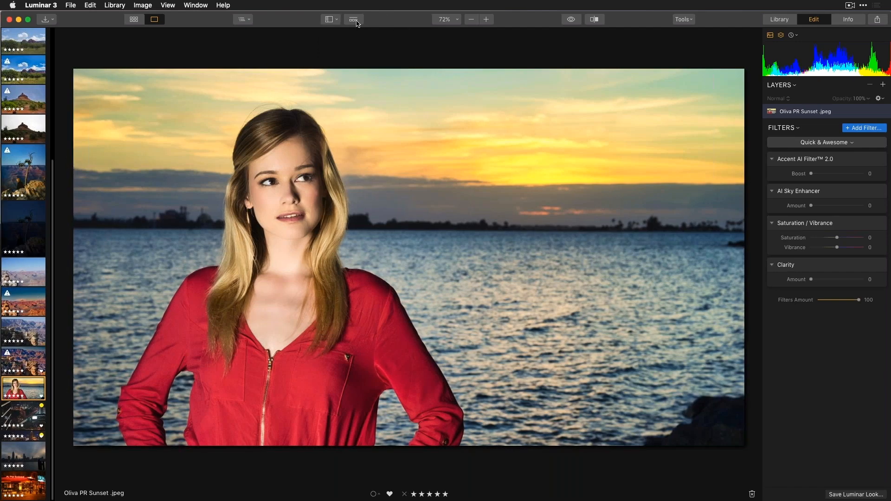
Step: Display the Luminar Looks, browse the available collections and switch to the Essentials collection
left_click(353, 20)
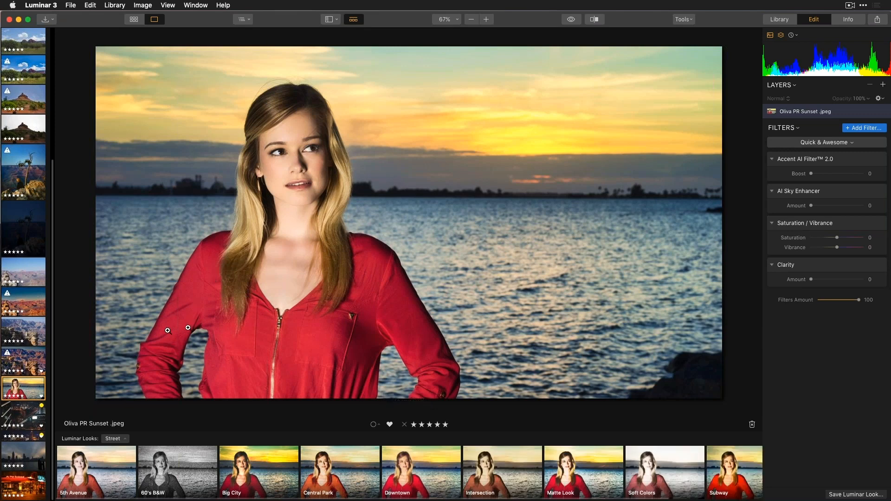
left_click(126, 439)
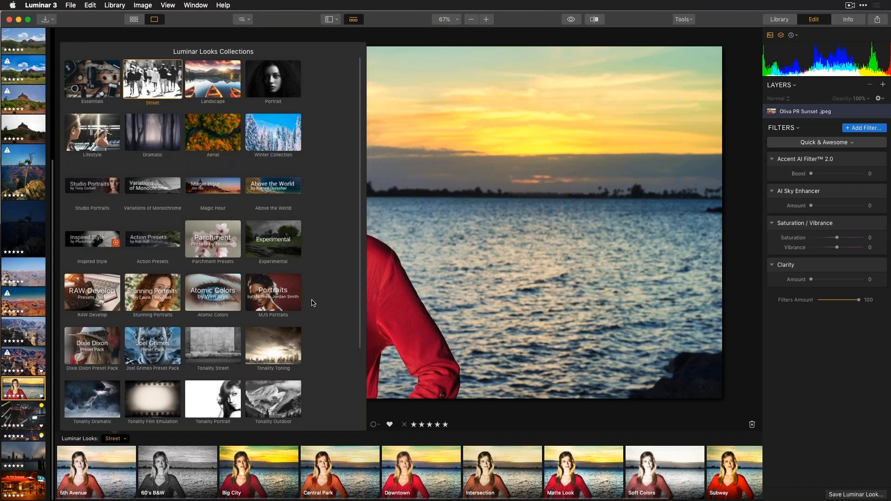
scroll(313, 308, "down", 5)
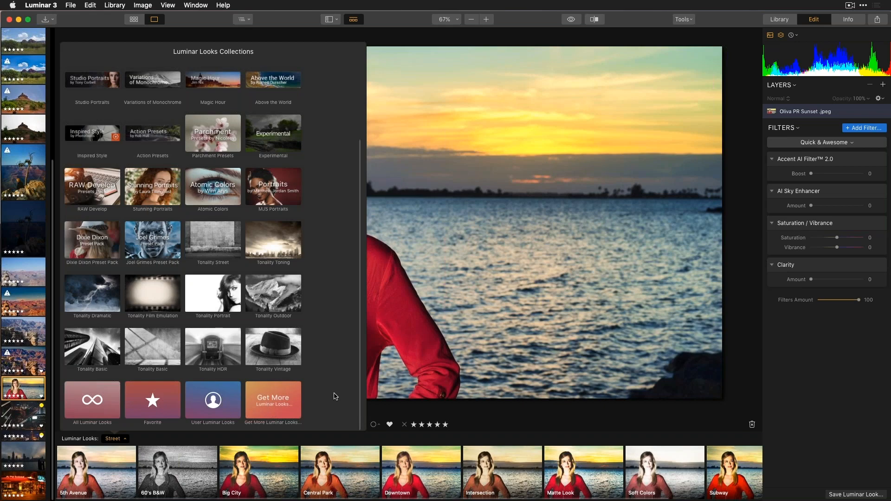
left_click(384, 413)
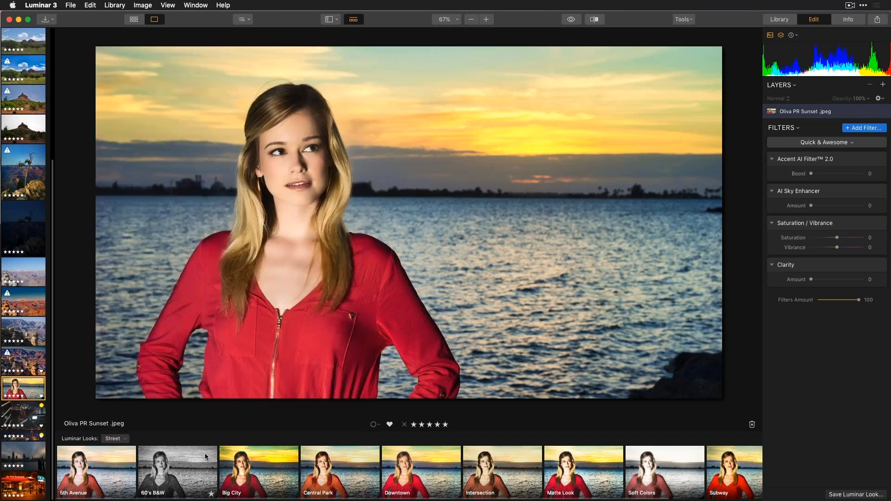
left_click(114, 439)
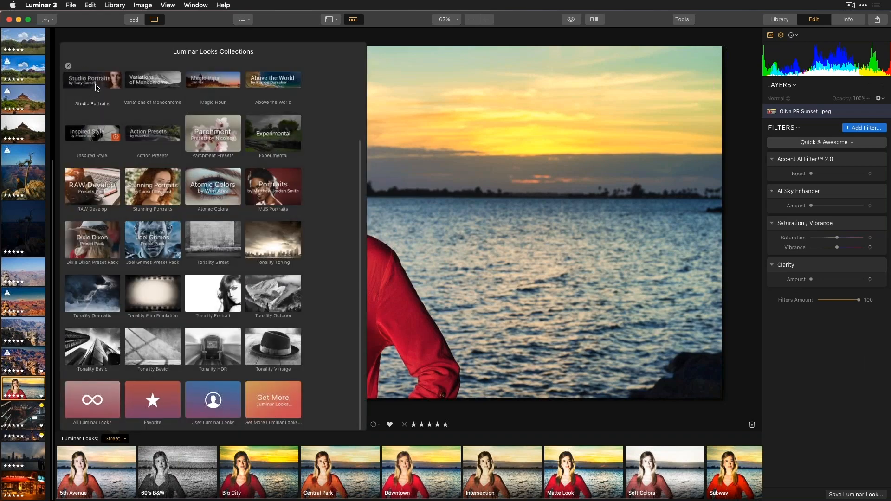
scroll(97, 90, "up", 3)
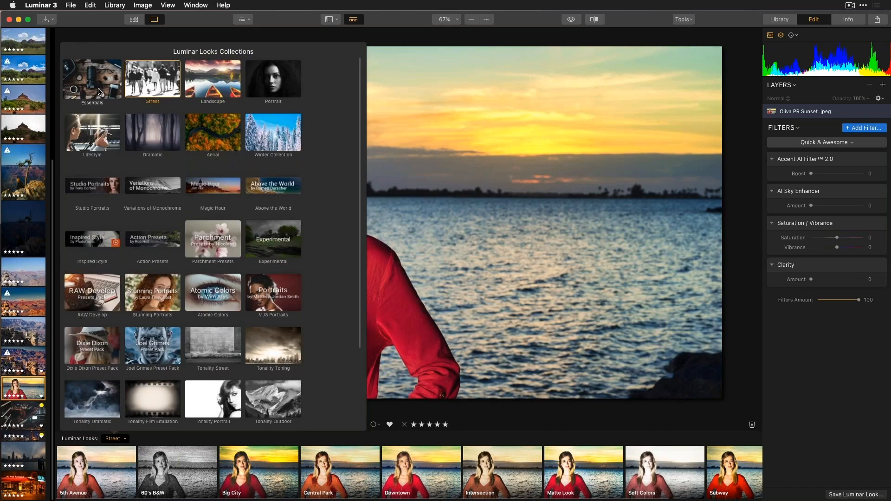
left_click(99, 82)
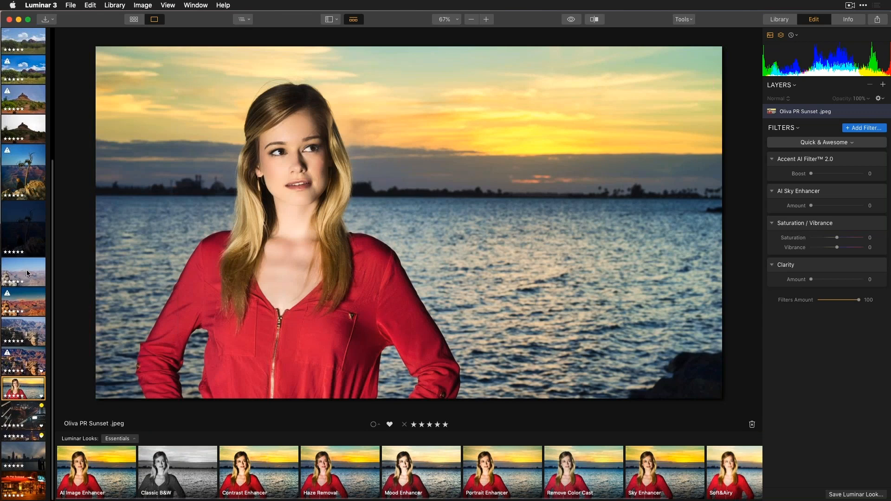
Step: Hide the Filmstrip and the Current Photo Actions to give the portrait more room
left_click(337, 20)
left_click(337, 43)
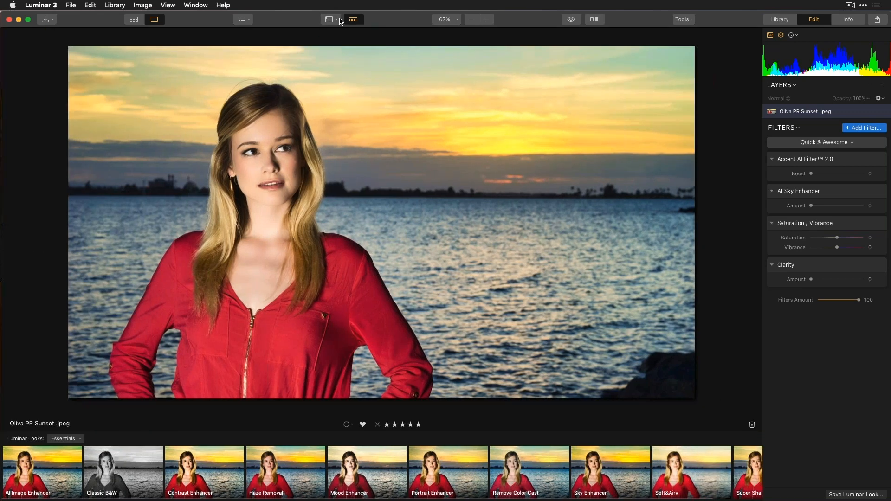
left_click(333, 19)
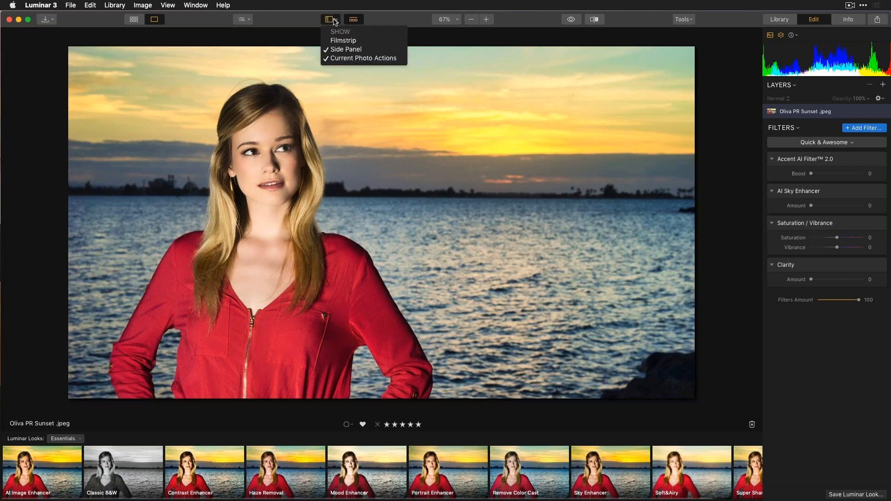
left_click(343, 58)
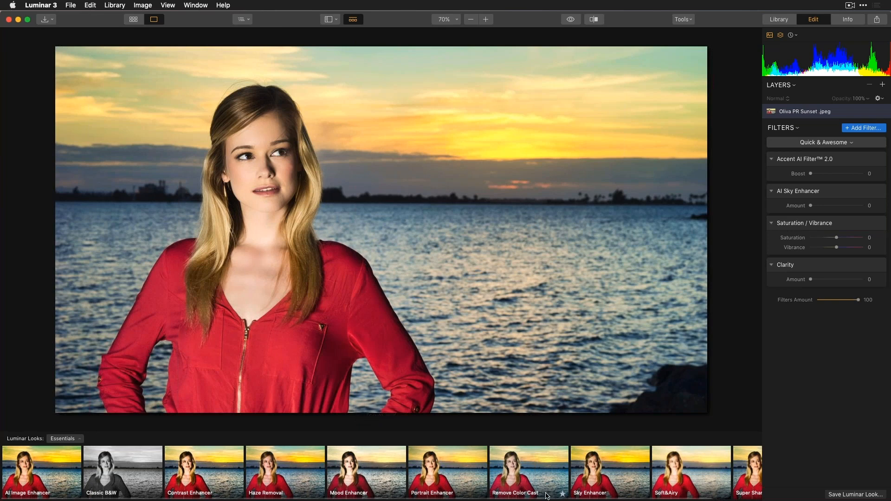
Step: Apply the AI Image Enhancer look from the Essentials collection to the portrait
mouse_move(546, 473)
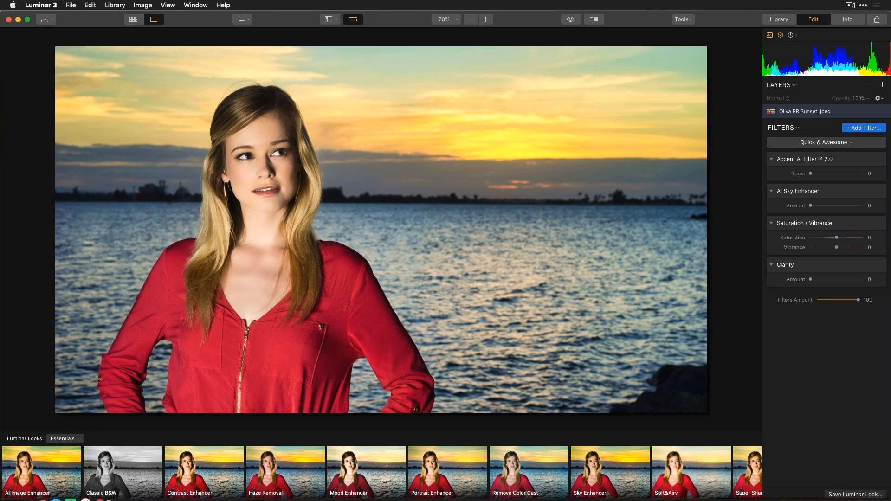
mouse_move(60, 453)
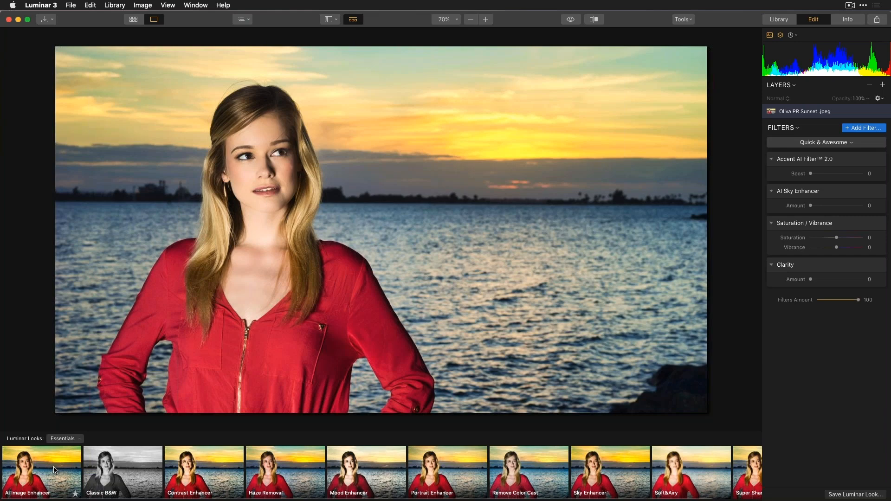
left_click(53, 470)
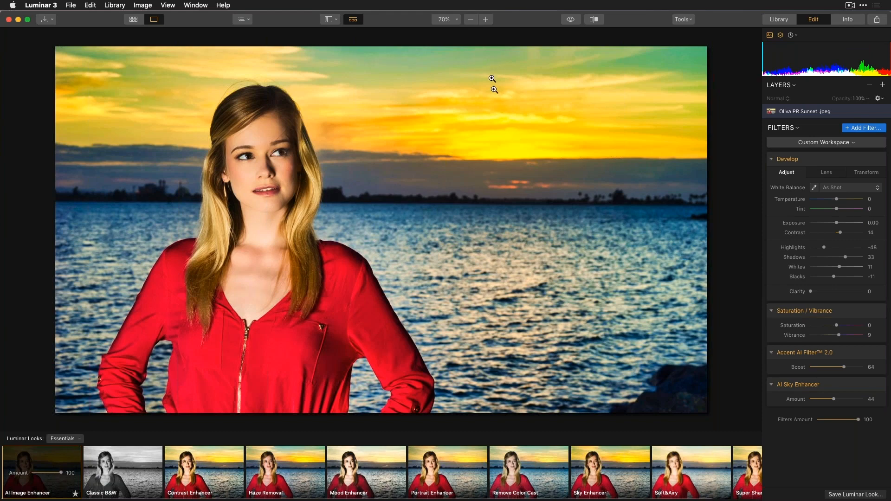
Step: Compare the enhanced portrait with the original, using the full preview and the split before/after view
left_click(571, 22)
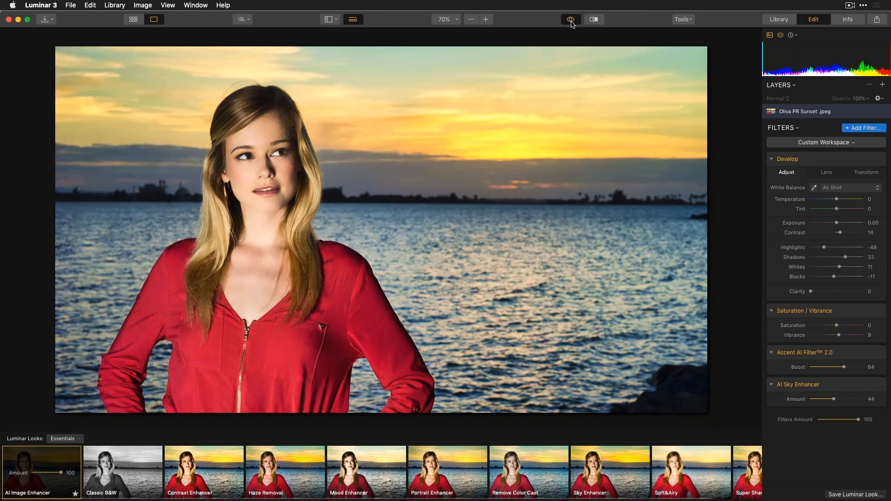
left_click(594, 21)
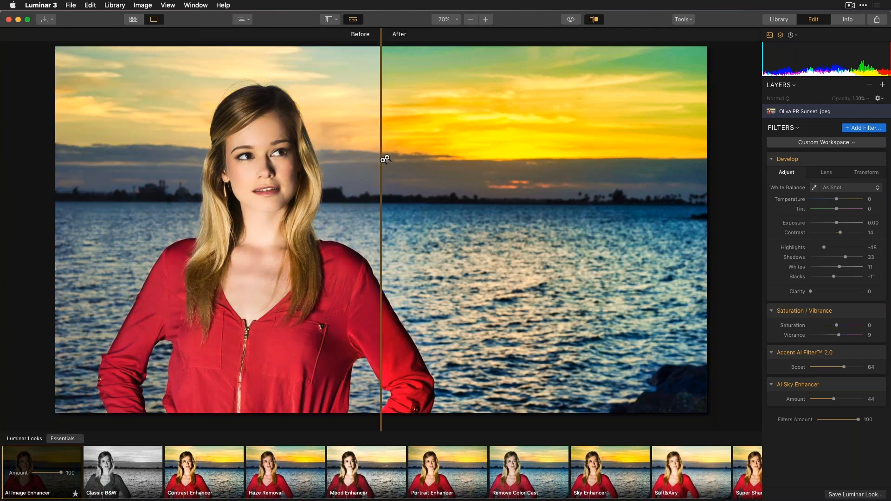
left_click_drag(381, 169, 465, 190)
left_click(595, 19)
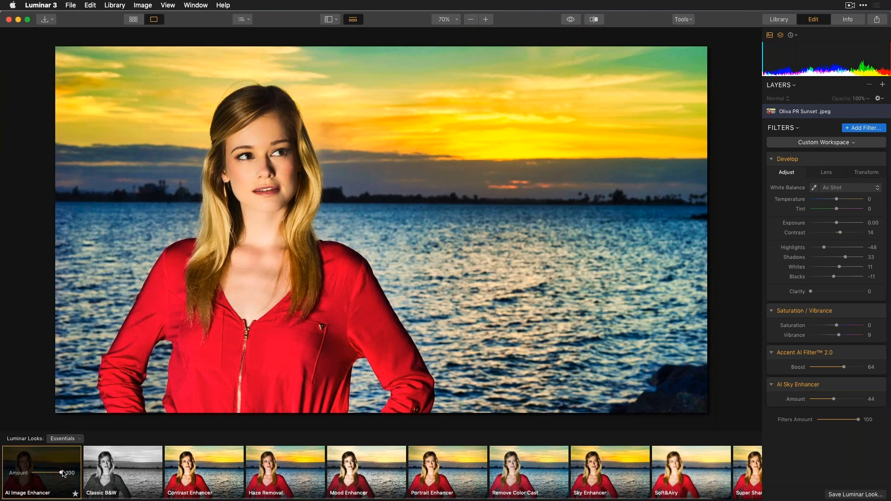
Step: Try the AI Image Enhancer look at an amount of 57 and restore it to 100
mouse_move(63, 473)
left_mouse_down()
mouse_move(29, 482)
mouse_move(48, 476)
left_mouse_up()
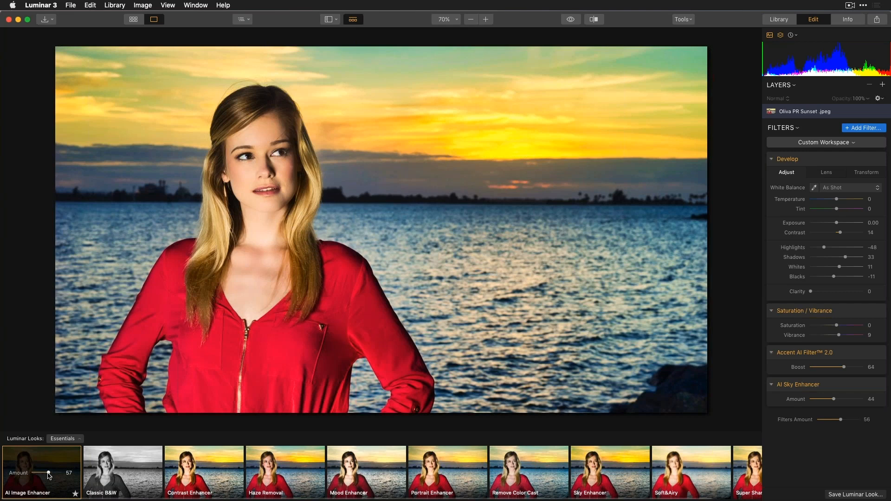
left_click_drag(48, 473, 76, 473)
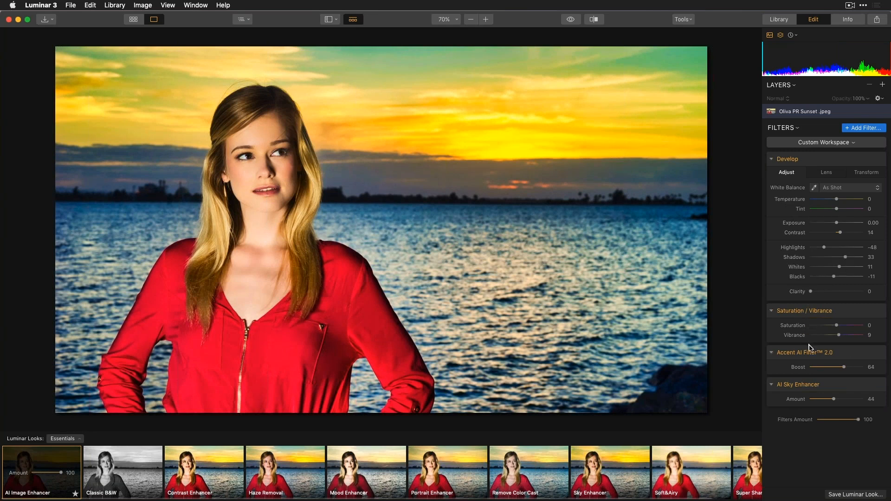
Step: Fine-tune the look's filters to Saturation -34, AI Sky Enhancer Amount 67 and Accent AI Filter Boost 45, and compare with the original
left_click_drag(837, 326, 827, 332)
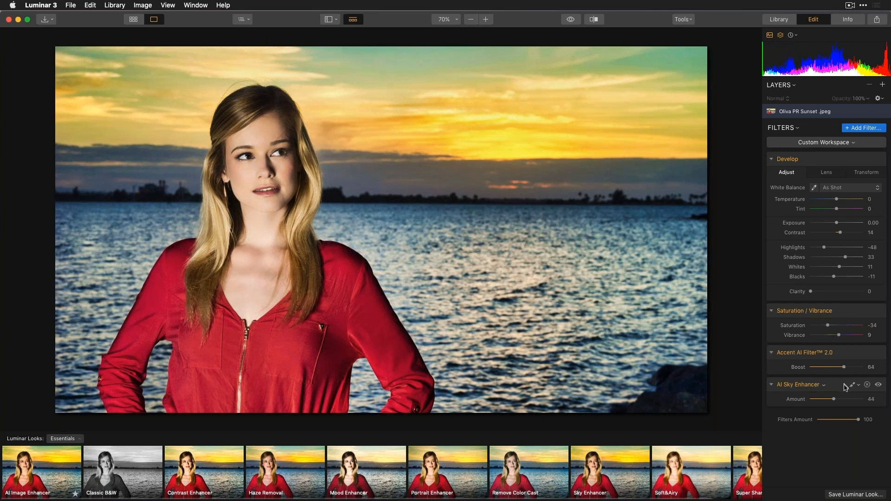
left_click_drag(834, 399, 803, 403)
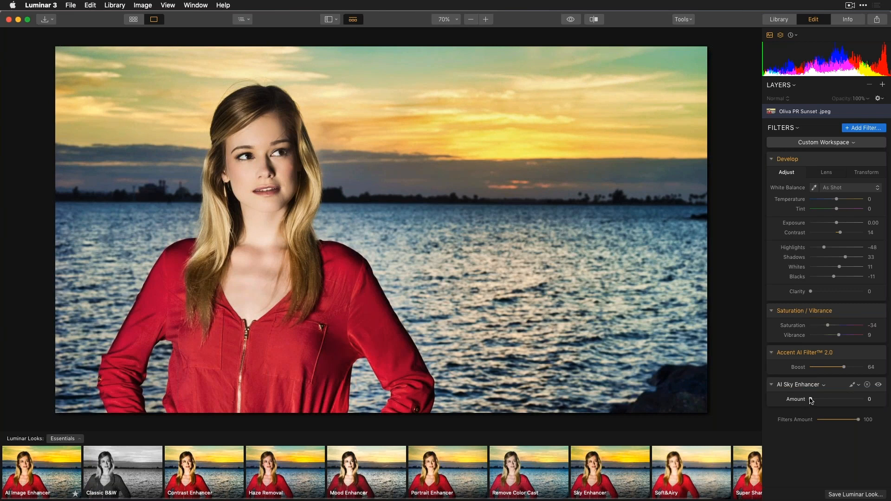
left_click_drag(811, 400, 850, 399)
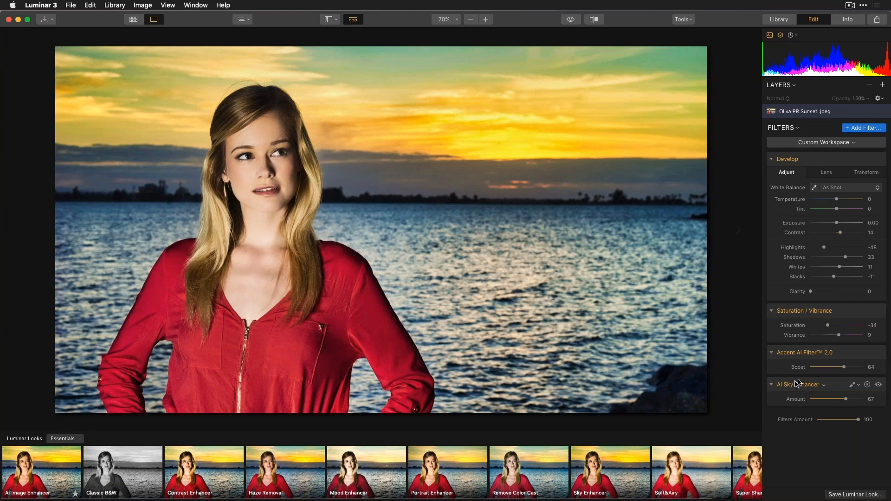
mouse_move(844, 368)
left_mouse_down()
mouse_move(792, 365)
mouse_move(831, 362)
left_mouse_up()
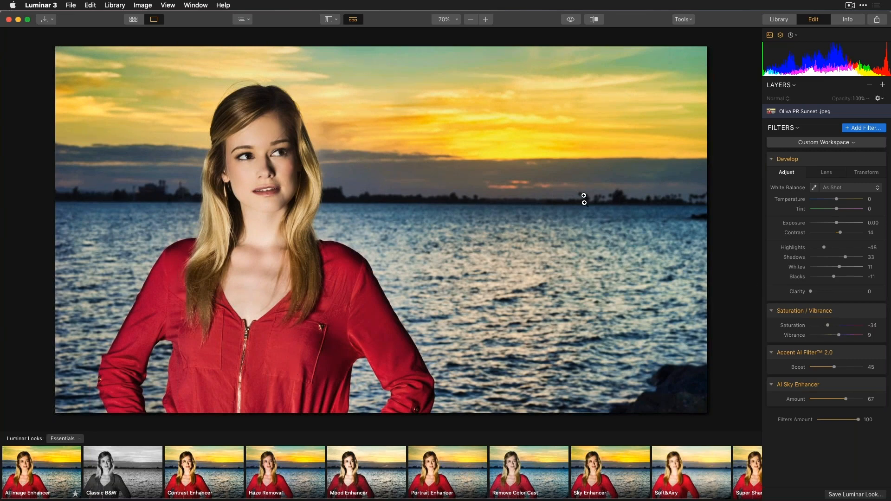
left_click(571, 20)
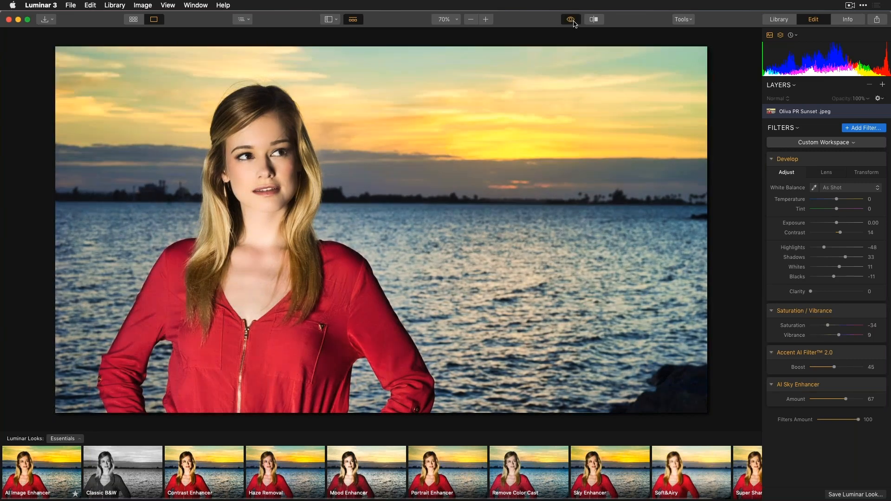
left_click(574, 22)
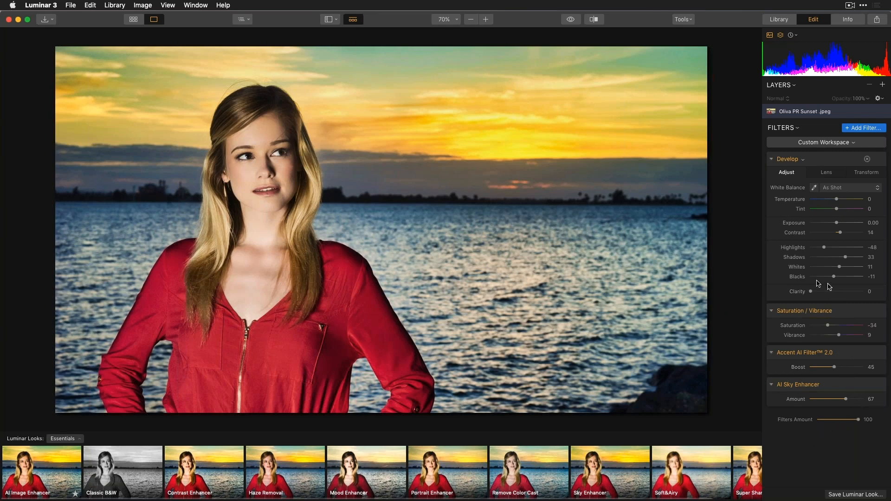
Step: Browse the filters catalog from the Essential to the Utility category and add a Vignette filter to the portrait
left_click(861, 131)
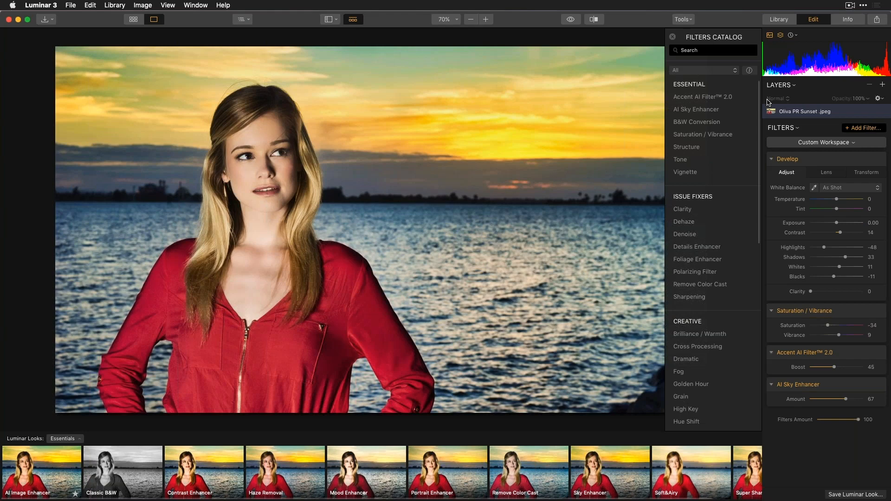
scroll(735, 295, "down", 10)
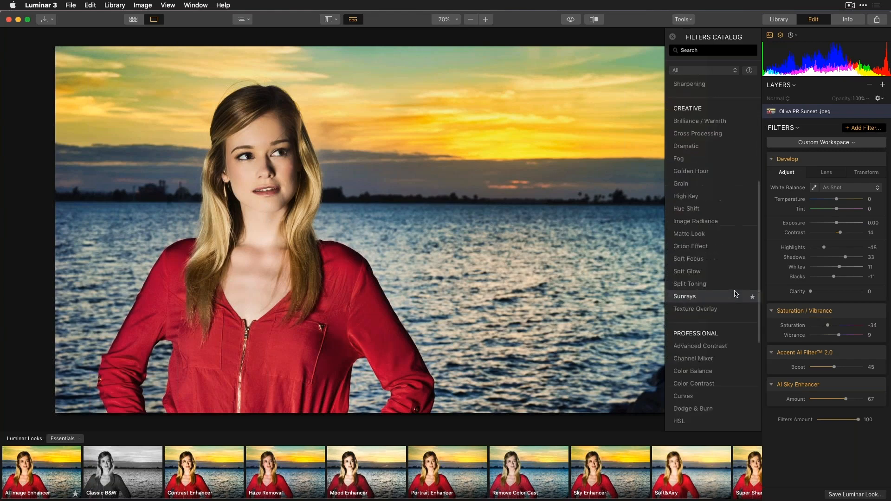
scroll(736, 245, "up", 10)
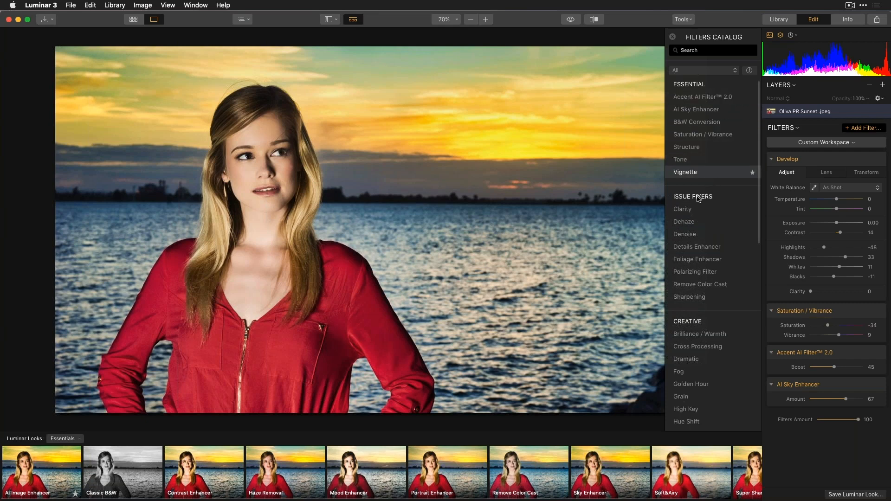
scroll(722, 216, "down", 5)
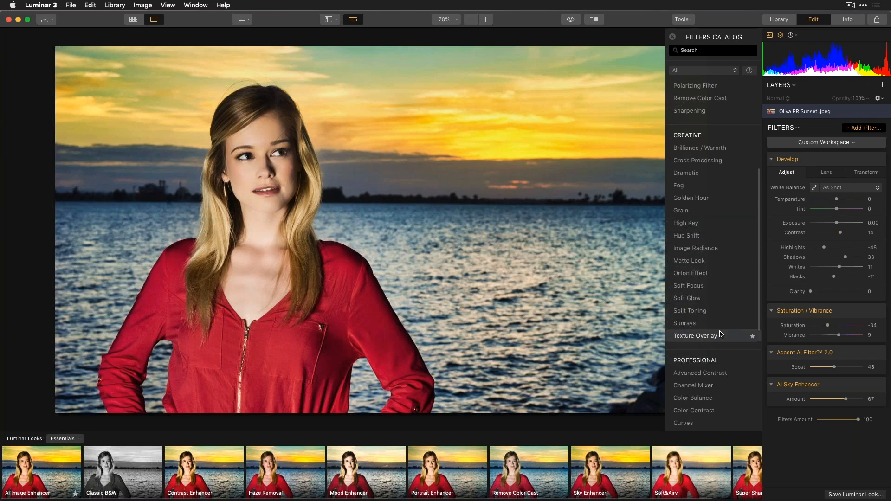
scroll(719, 331, "down", 5)
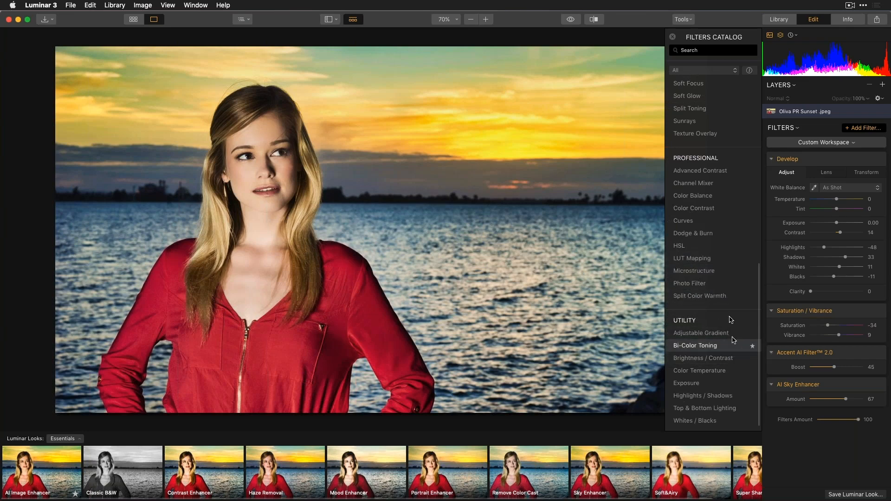
scroll(700, 182, "up", 10)
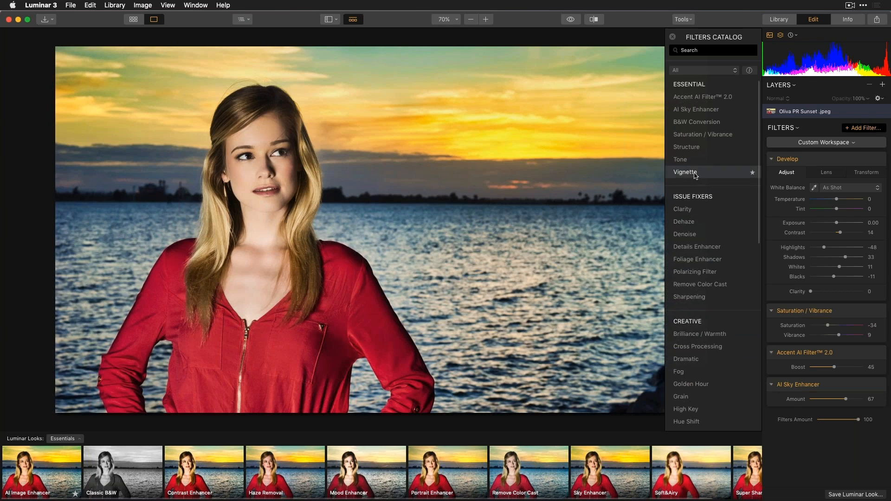
left_click(696, 173)
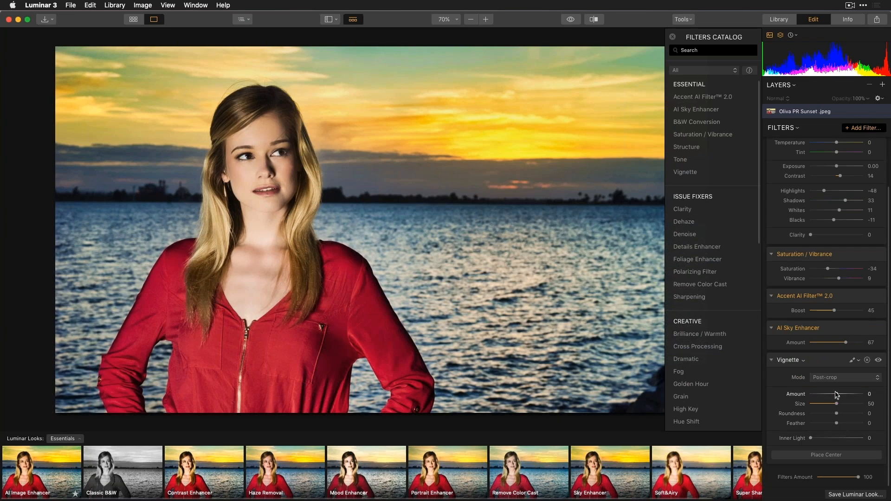
Step: Set the vignette's Amount to -100, Feather to -100 and Roundness to 82
left_click_drag(837, 394, 819, 395)
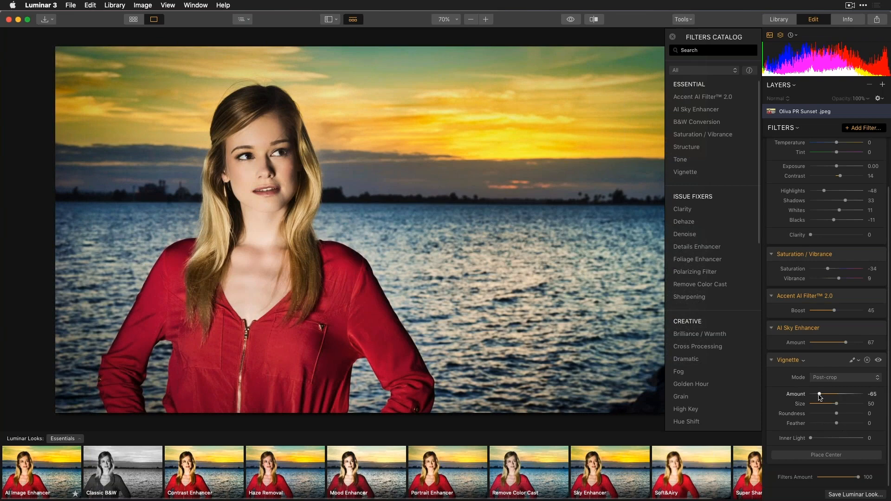
left_click_drag(819, 394, 792, 397)
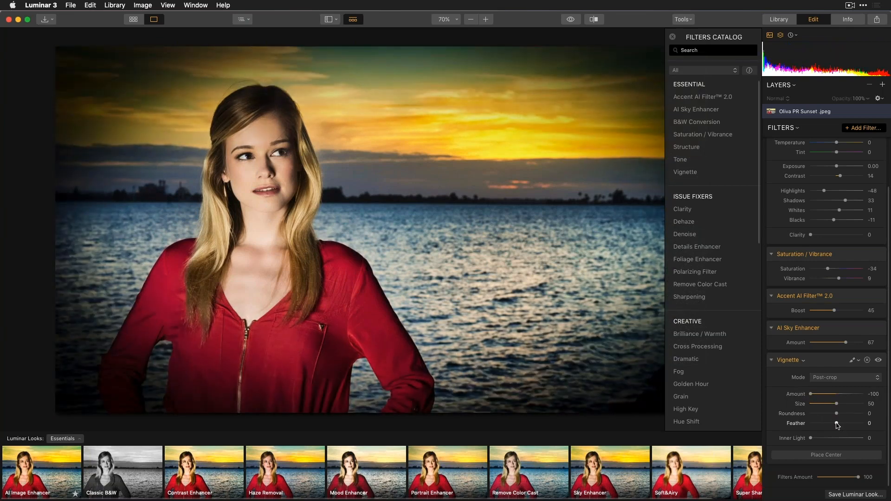
left_click_drag(837, 423, 857, 414)
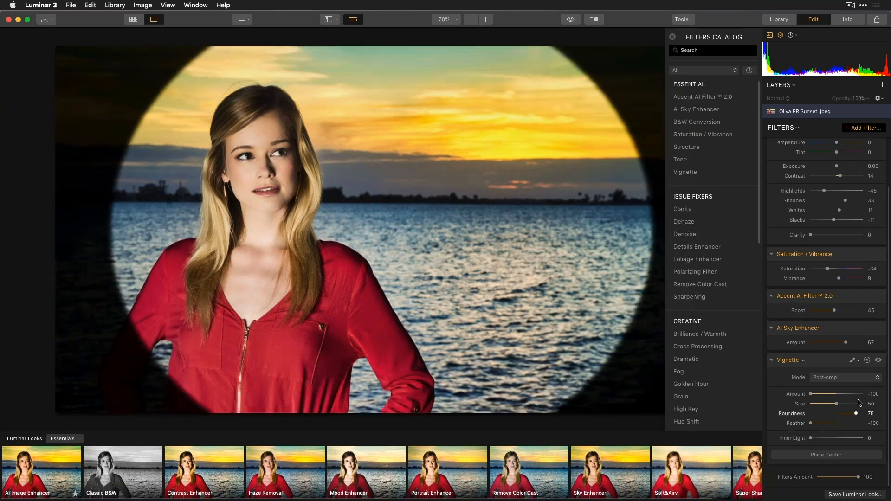
left_click_drag(858, 413, 858, 434)
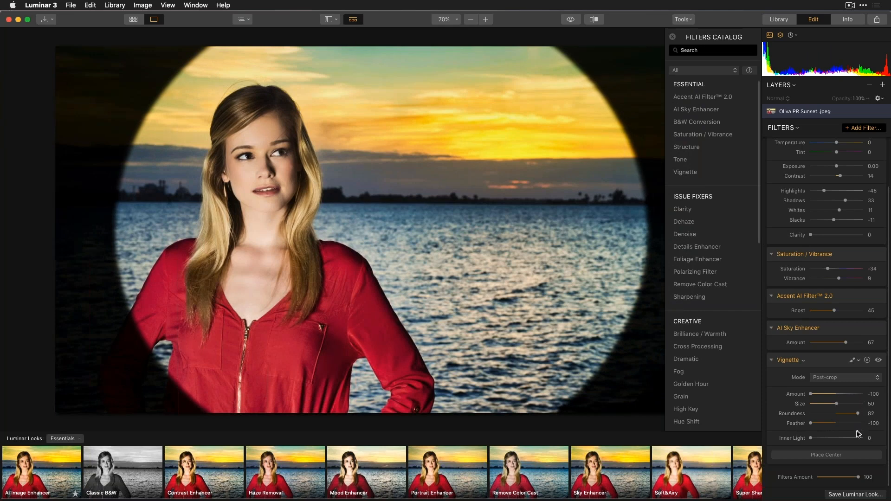
Step: Center the vignette on the woman's chest and set its Amount to -56, Feather to 93 and Size to 26
left_click(831, 456)
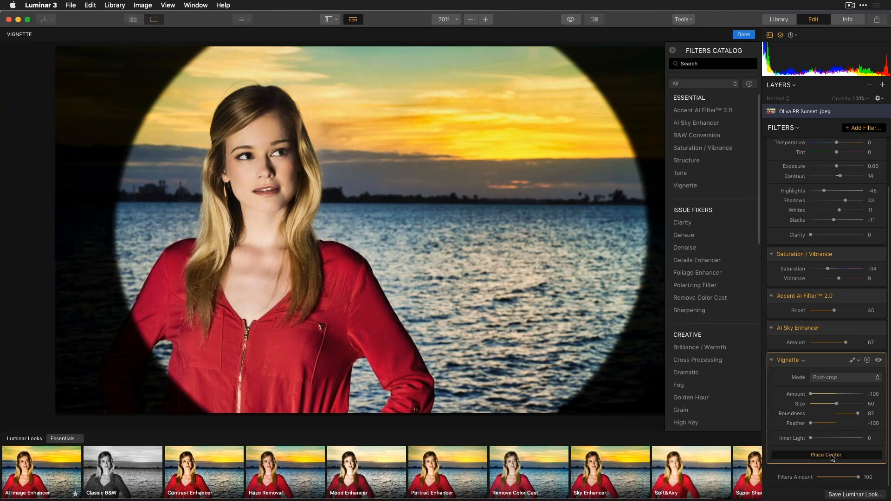
left_click(261, 274)
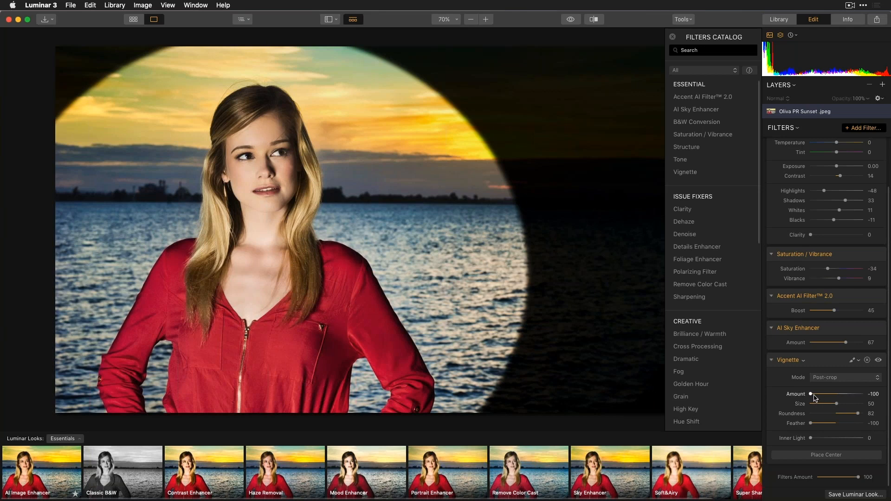
left_click_drag(813, 395, 821, 394)
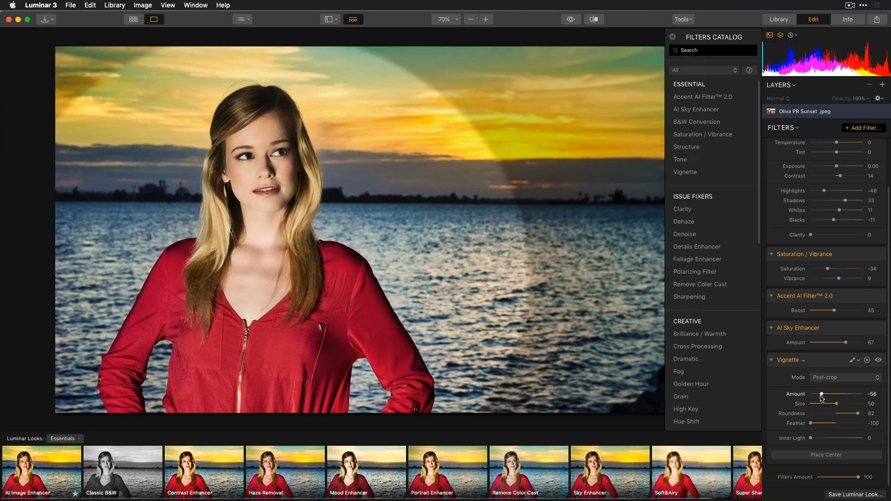
left_click_drag(812, 425, 824, 406)
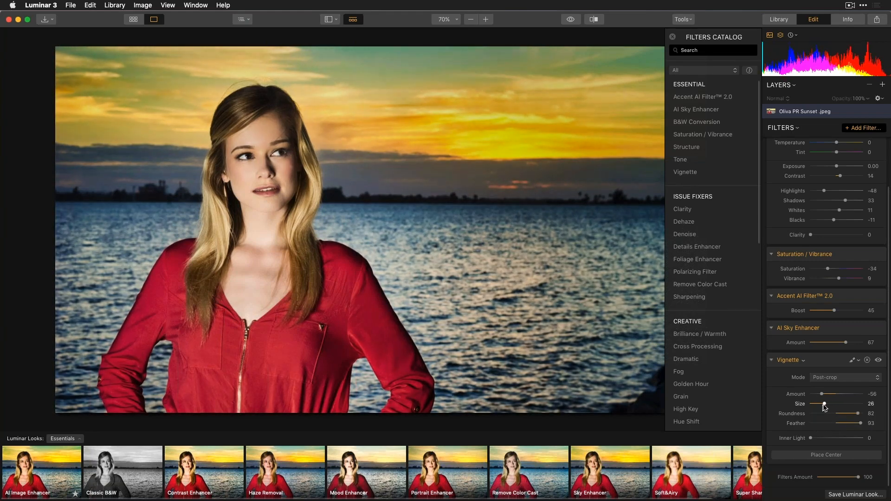
Step: Set the vignette's Inner Light to 32 and compare the portrait with and without the vignette
left_click(878, 360)
left_click(879, 361)
left_click(878, 360)
left_click_drag(811, 438, 828, 438)
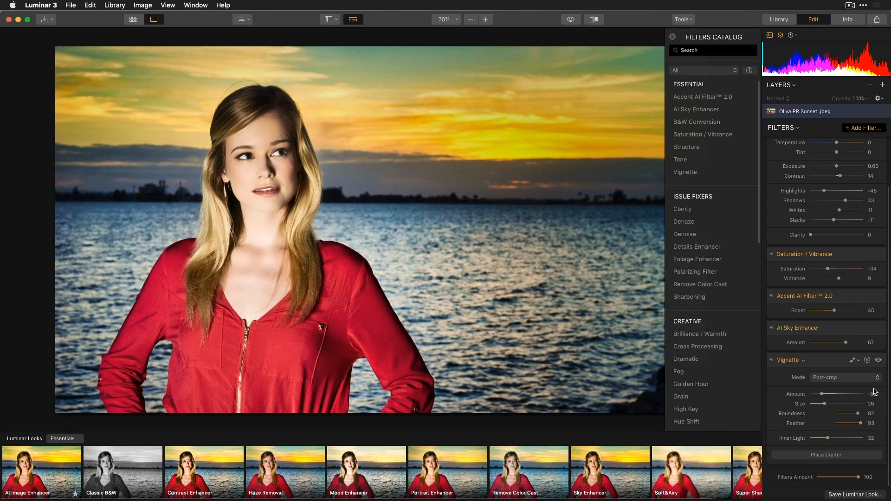
left_click(878, 360)
left_click(879, 361)
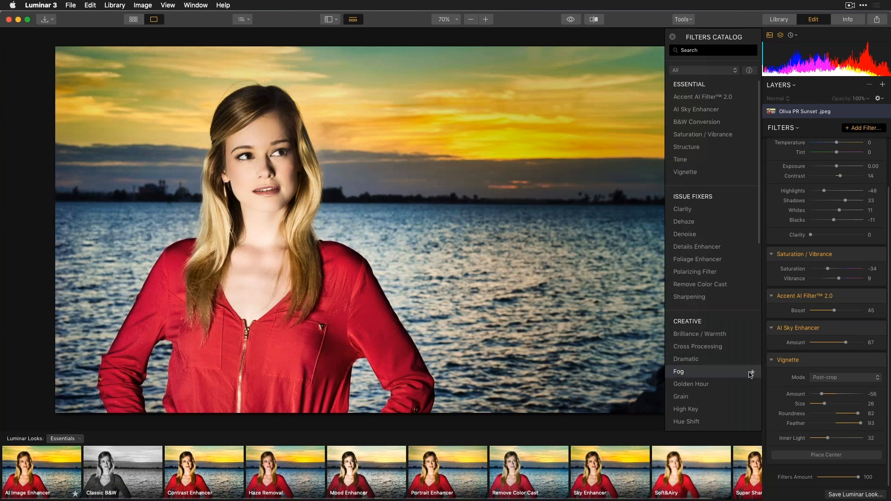
Step: Add an HSL filter, set its Red saturation to -19 and try different Orange saturation levels
scroll(752, 383, "down", 10)
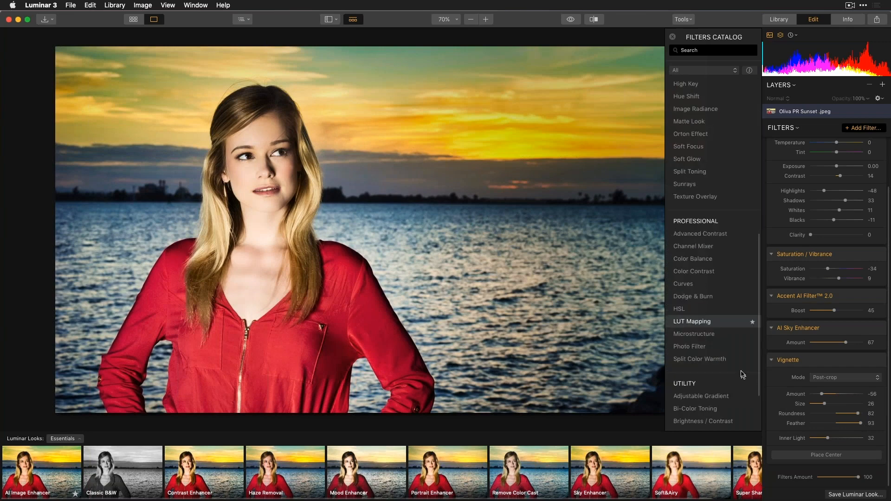
left_click(727, 314)
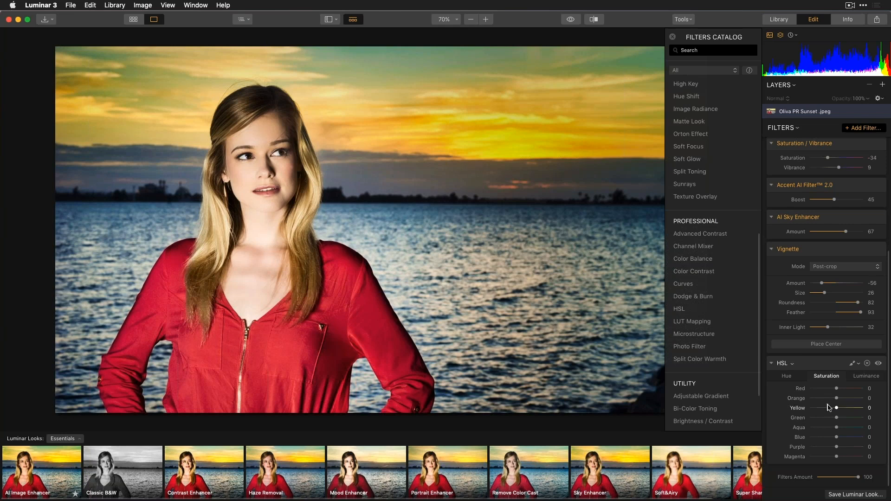
left_click_drag(839, 393, 832, 391)
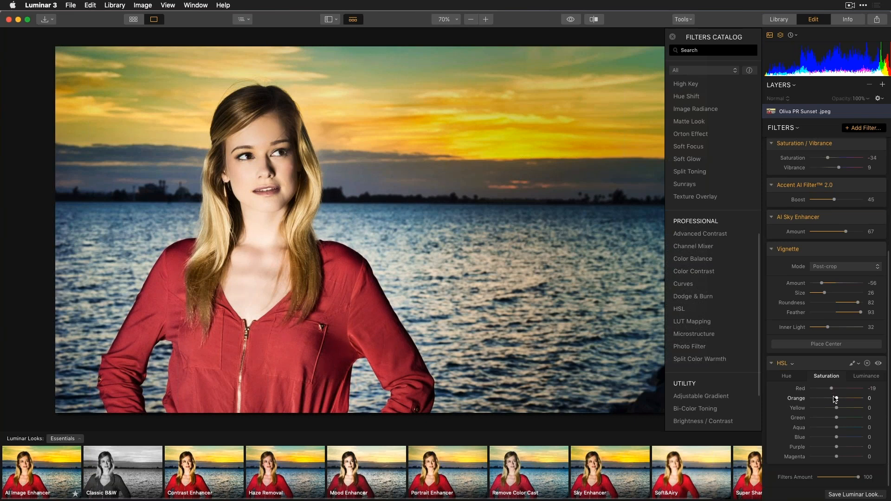
left_click_drag(836, 399, 834, 399)
mouse_move(834, 401)
left_mouse_down()
mouse_move(859, 395)
mouse_move(841, 402)
left_mouse_up()
Step: Try shifting the Red hue in the HSL filter, and set the Yellow hue to -28
left_click(790, 378)
mouse_move(837, 391)
left_mouse_down()
mouse_move(805, 397)
mouse_move(870, 386)
mouse_move(854, 392)
left_mouse_up()
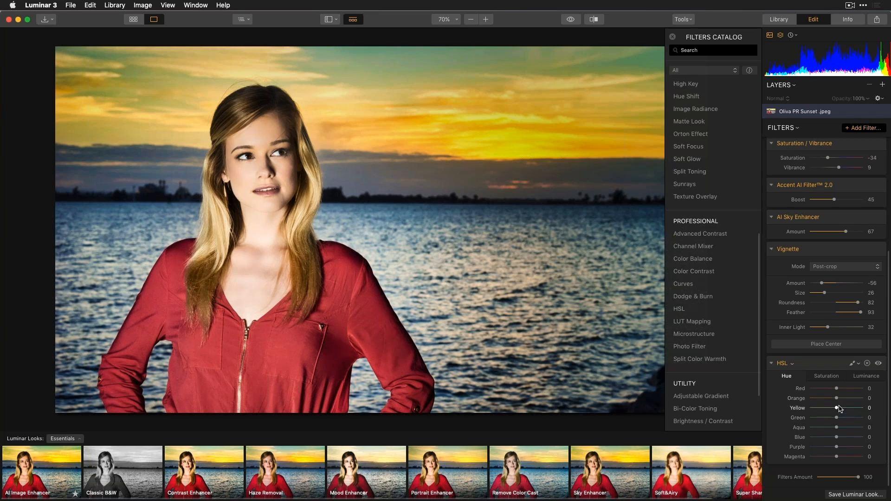
left_click_drag(837, 407, 828, 410)
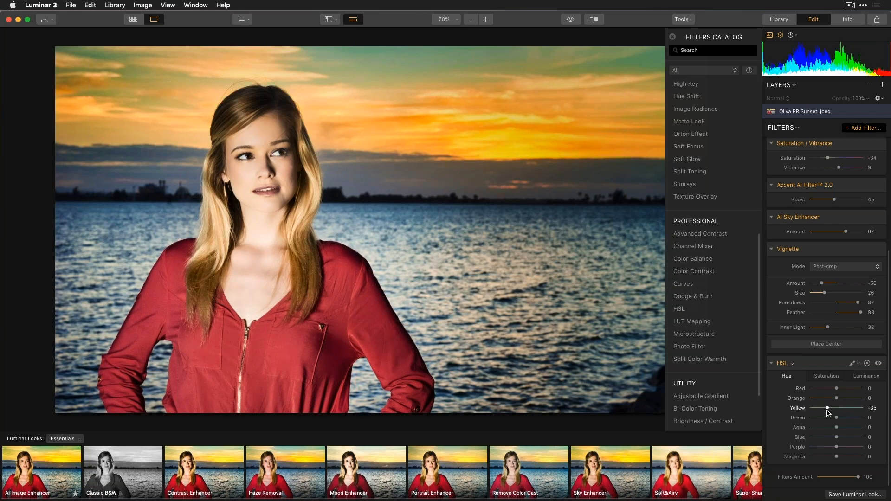
left_click_drag(828, 410, 829, 411)
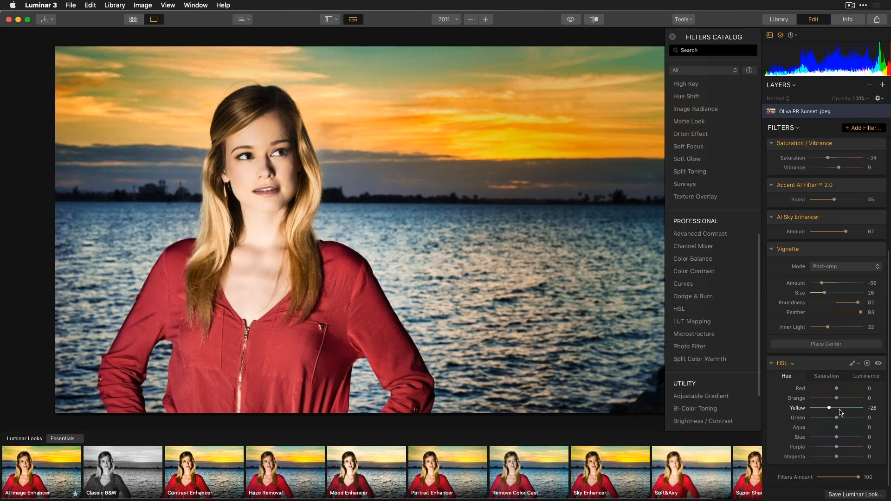
Step: Set the HSL luminance of Orange to -10 and Yellow to -19, and compare the portrait with and without the filter
left_click(866, 377)
left_click_drag(836, 408, 835, 401)
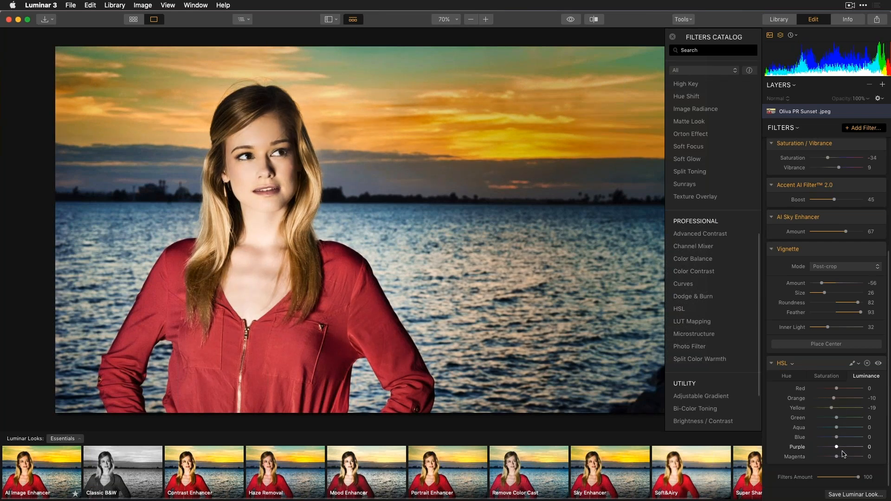
left_click(878, 364)
left_click(878, 365)
left_click(793, 366)
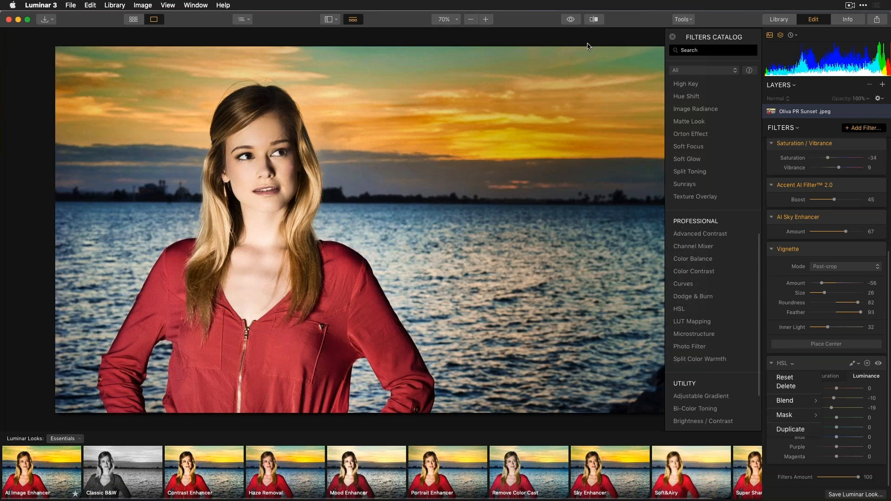
Step: Compare the edited portrait with the original in full preview and with a movable before/after split
left_click(569, 21)
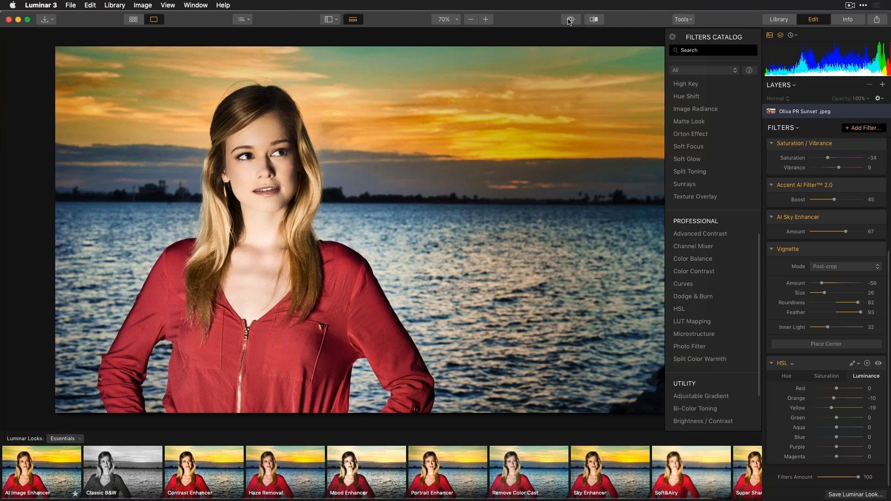
left_click(569, 21)
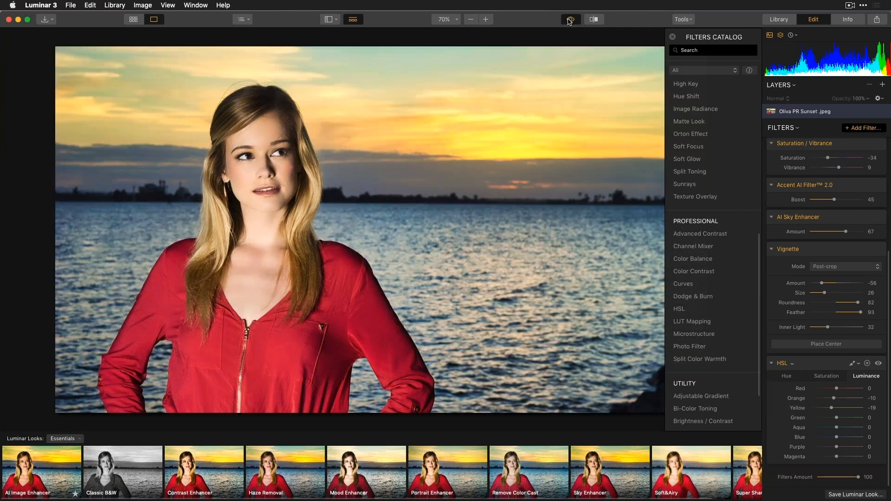
left_click(570, 21)
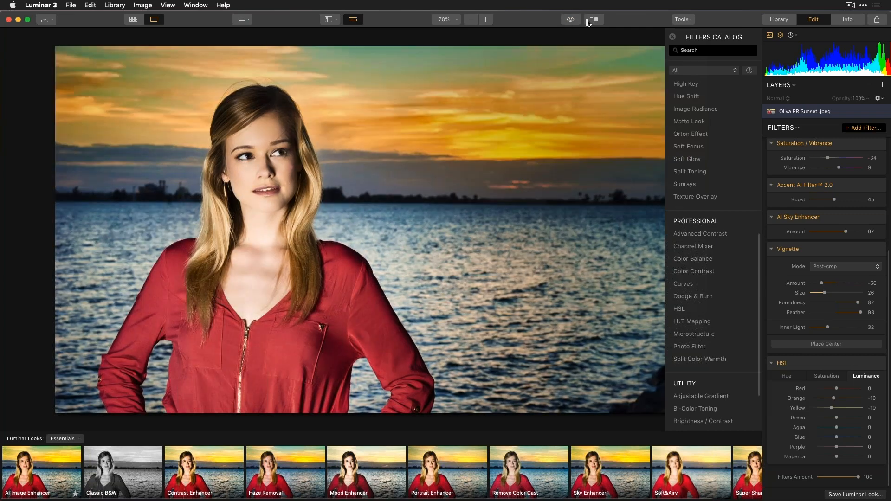
left_click(594, 19)
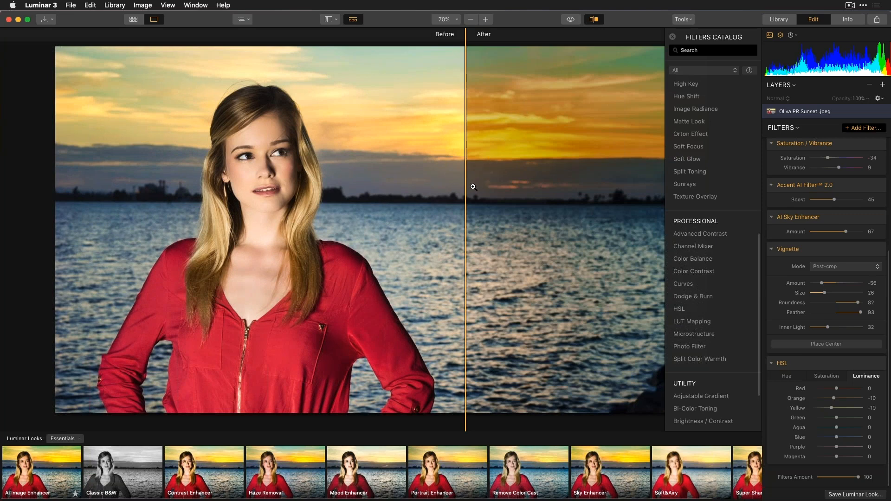
left_click_drag(466, 194, 478, 325)
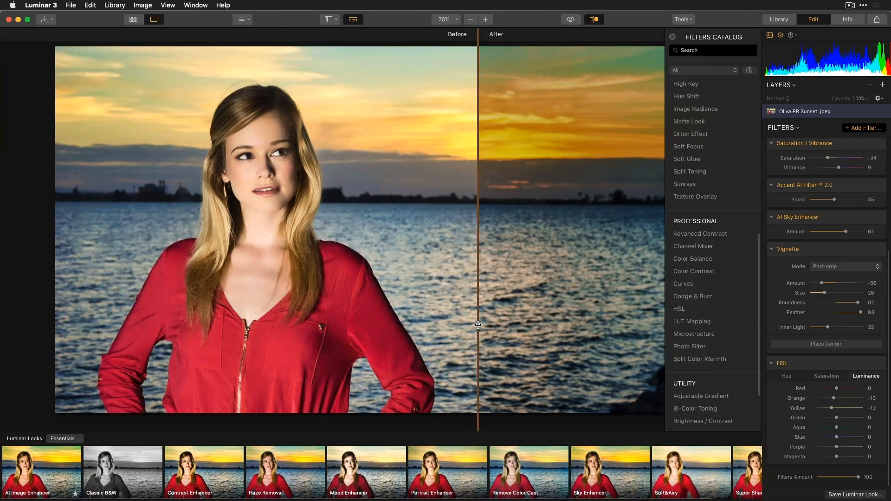
left_click(593, 19)
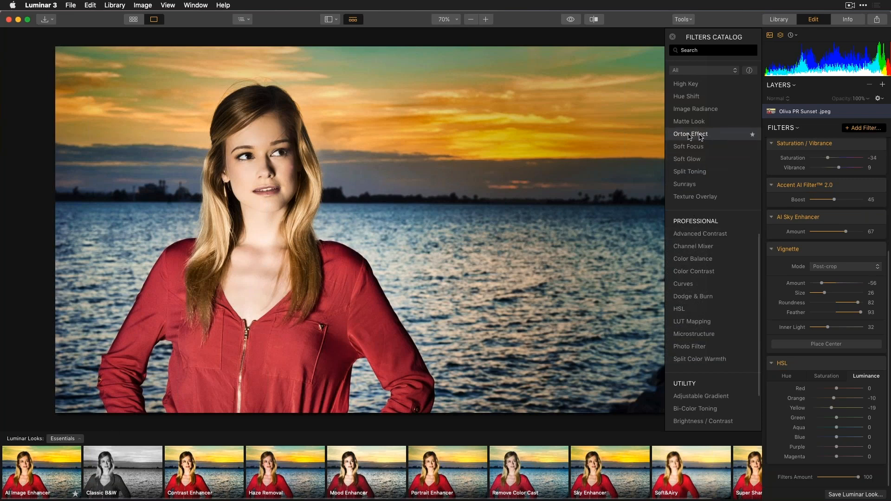
Step: Open the five-star red rock landscape with green trees from the gallery for editing, and clear its filter workspace
left_click(133, 23)
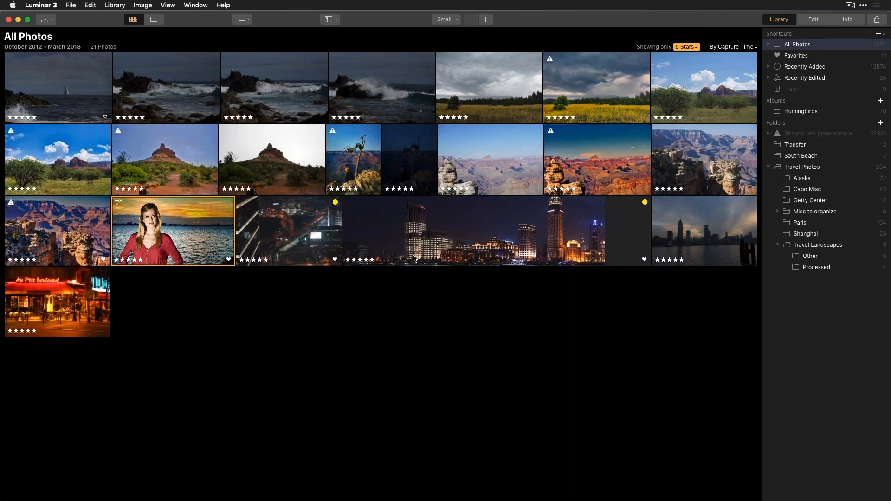
left_click(692, 96)
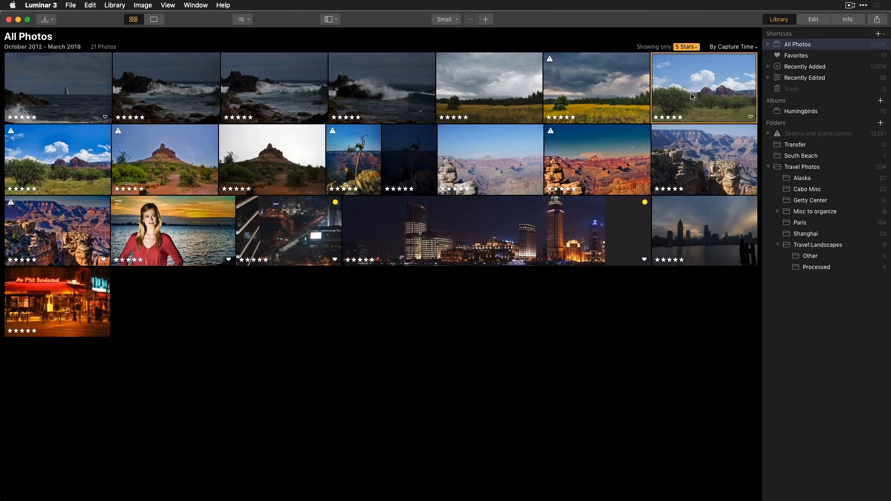
double_click(692, 96)
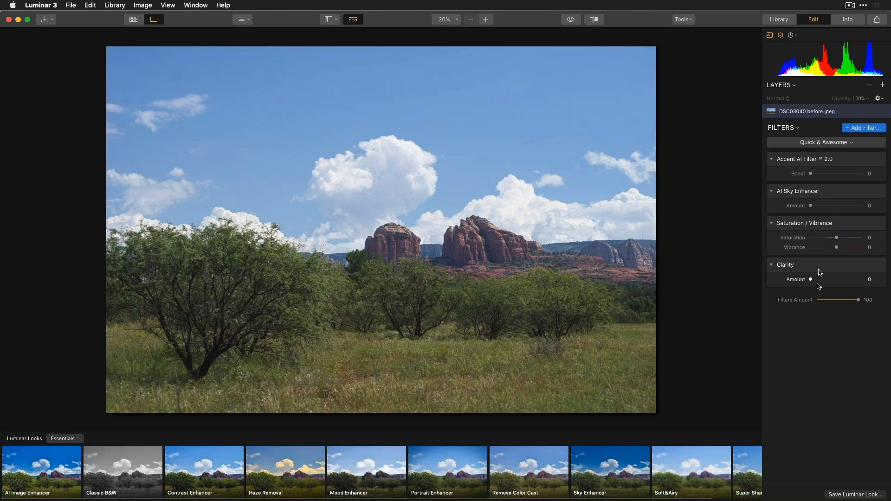
left_click(846, 146)
left_click(840, 156)
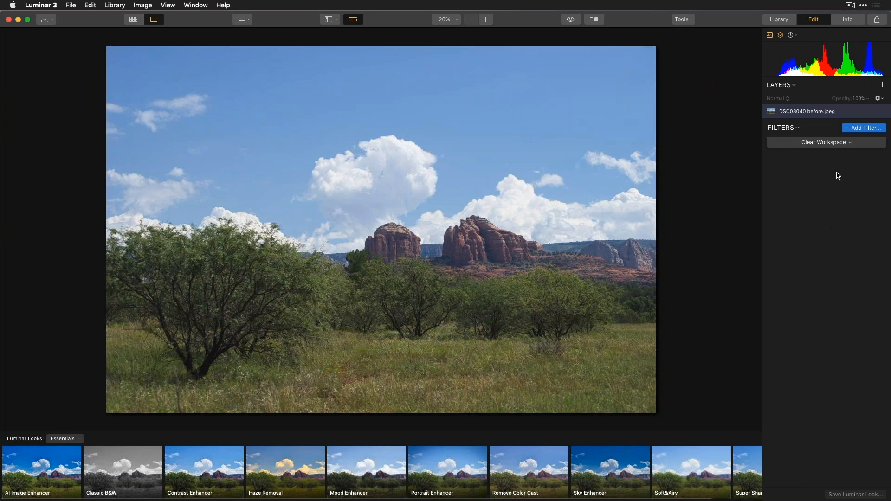
Step: Add the Accent AI Filter 2.0, AI Sky Enhancer, Foliage Enhancer and Details Enhancer filters to the landscape
left_click(857, 127)
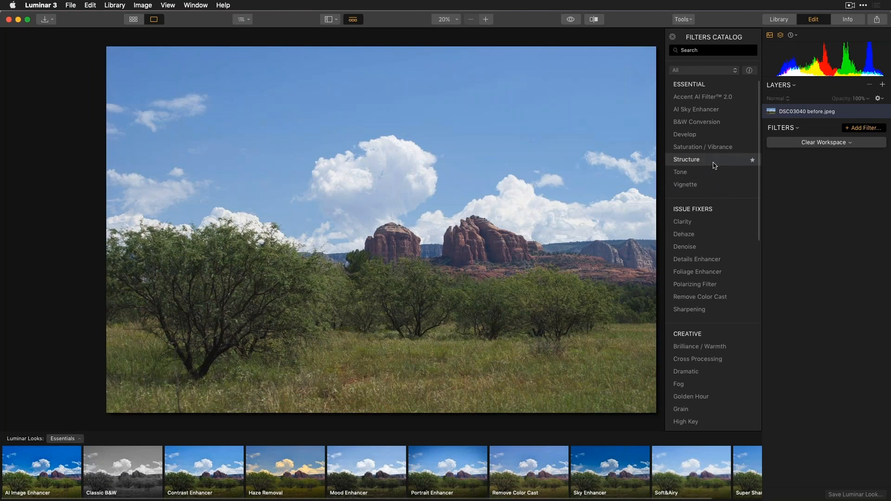
left_click(701, 97)
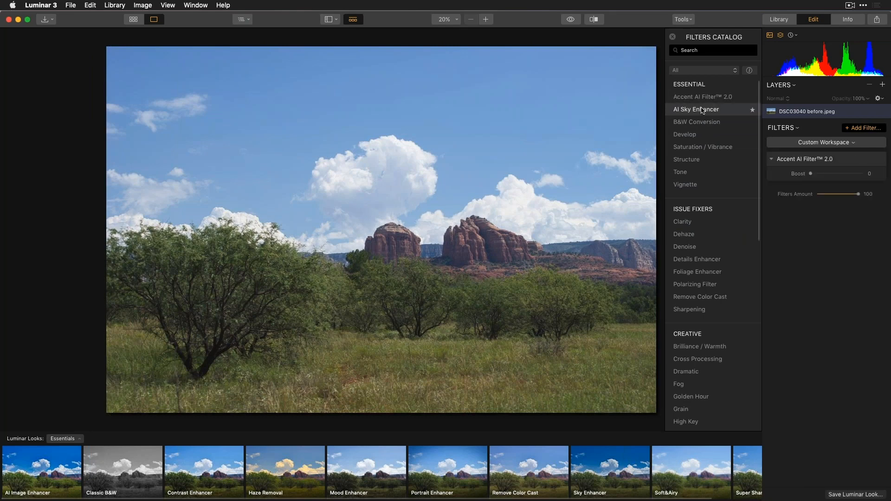
left_click(703, 110)
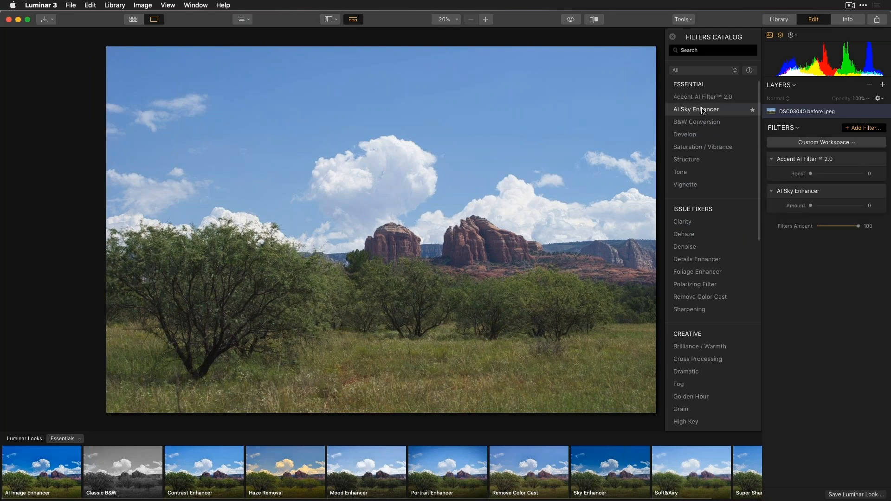
left_click(695, 274)
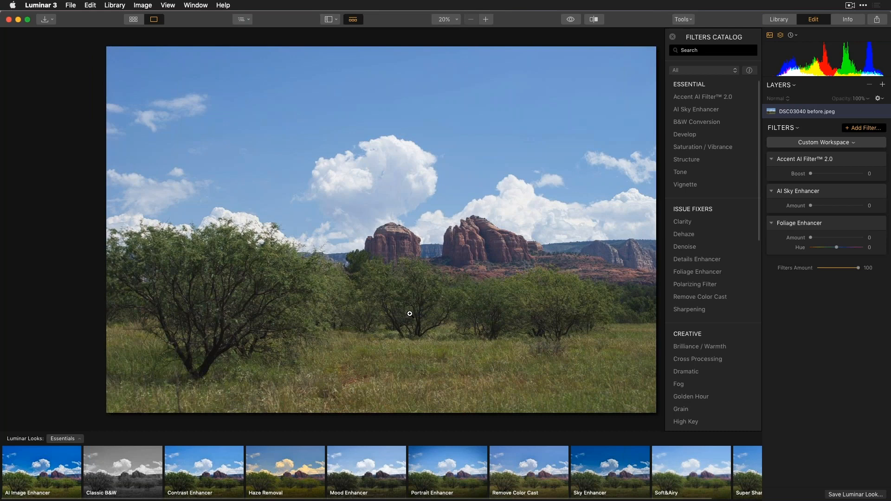
left_click(703, 259)
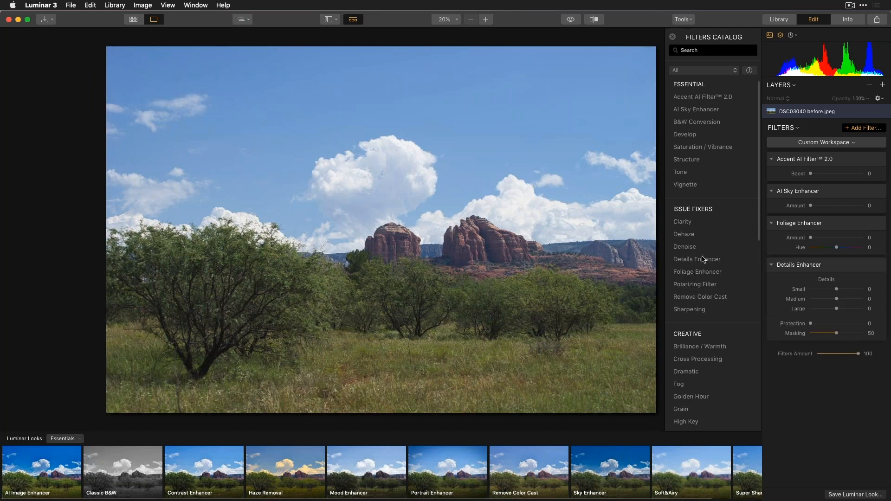
scroll(712, 419, "down", 5)
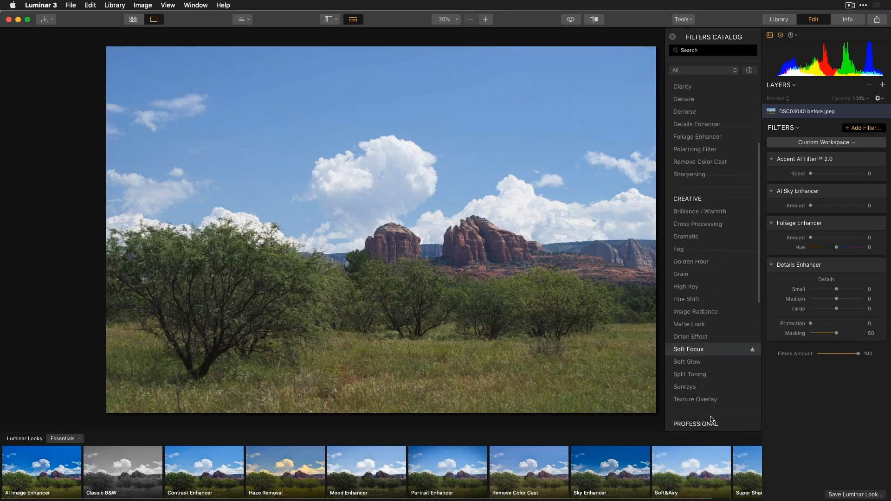
scroll(711, 419, "down", 3)
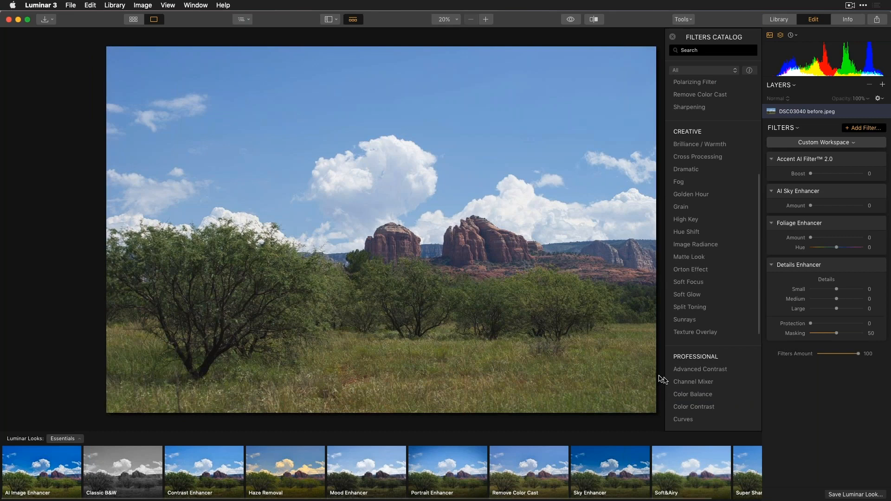
left_click(865, 129)
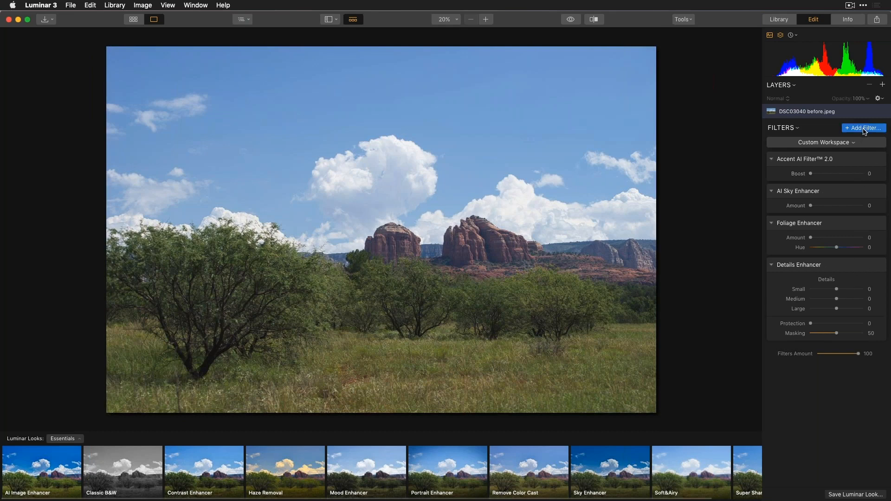
Step: Hide the Luminar Looks strip and add the Develop filter to the landscape
left_click(354, 21)
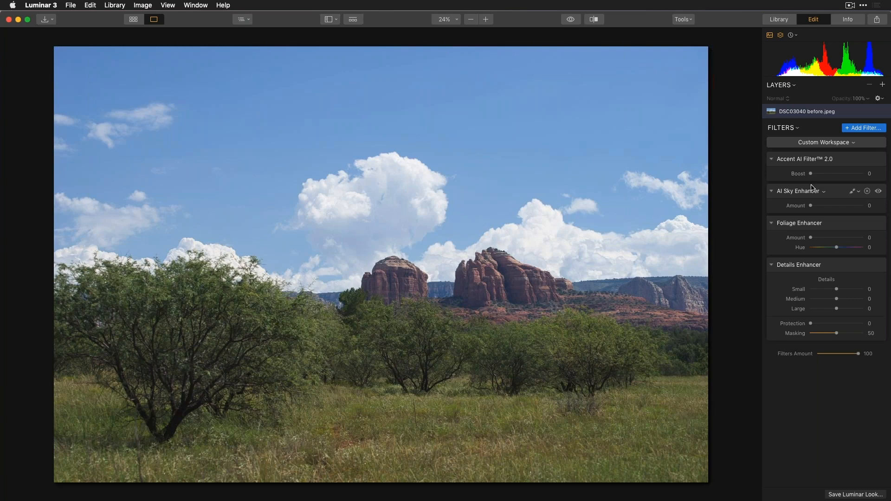
left_click(865, 130)
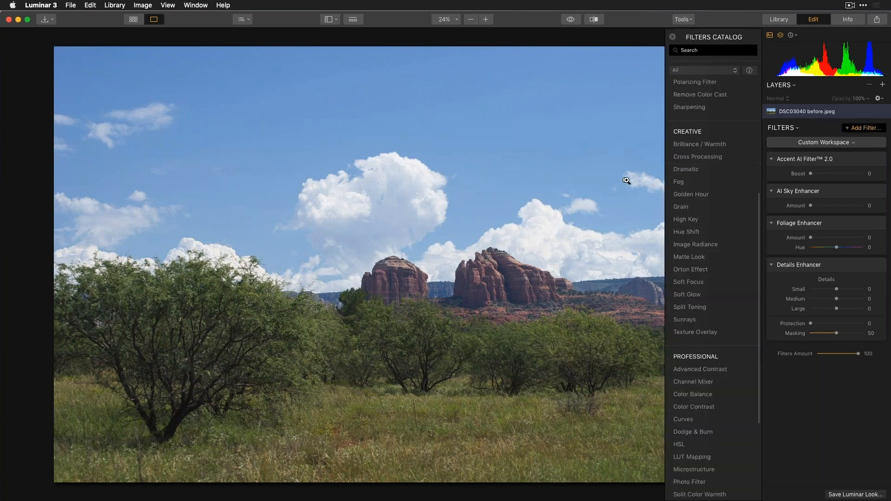
scroll(697, 122, "up", 5)
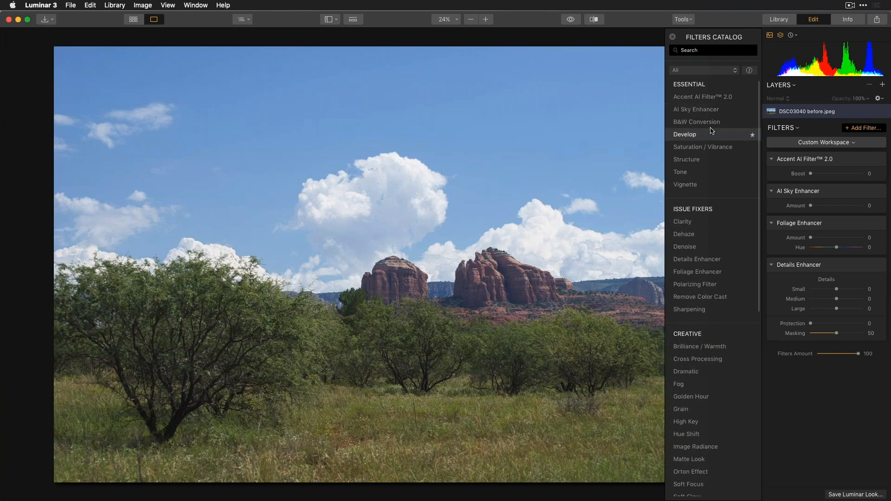
left_click(711, 134)
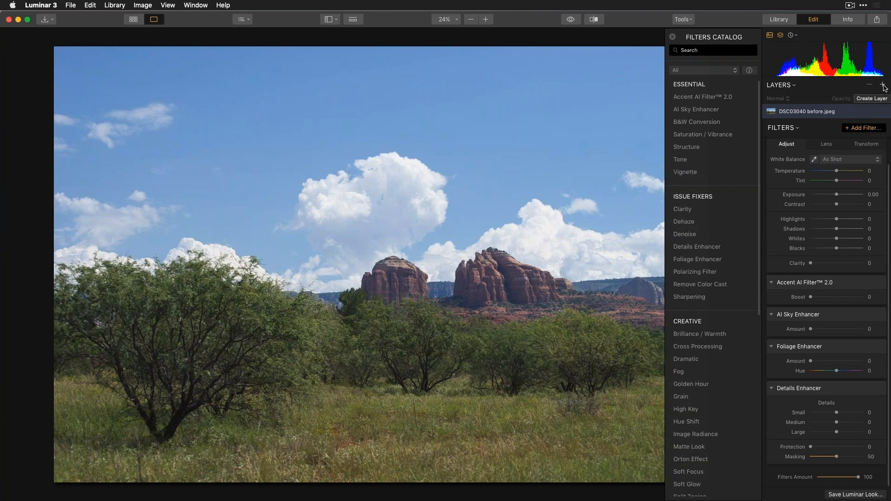
left_click(864, 128)
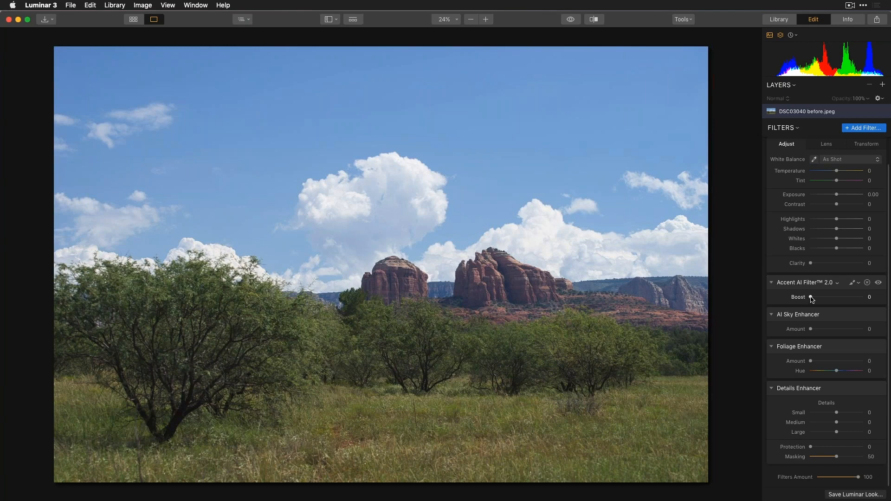
Step: Set the Accent AI Boost to 81 and the AI Sky Enhancer Amount to 48, and inspect the rocks and clouds at 100%
left_click_drag(811, 297, 859, 301)
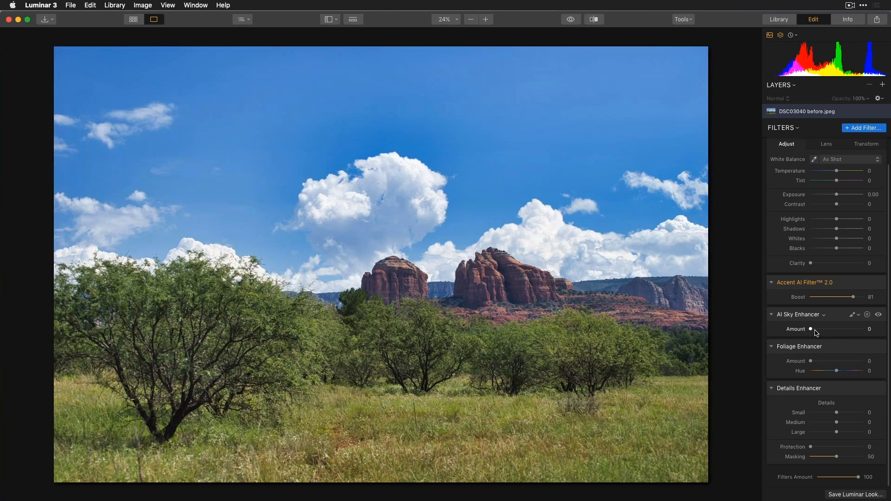
left_click_drag(811, 330, 841, 327)
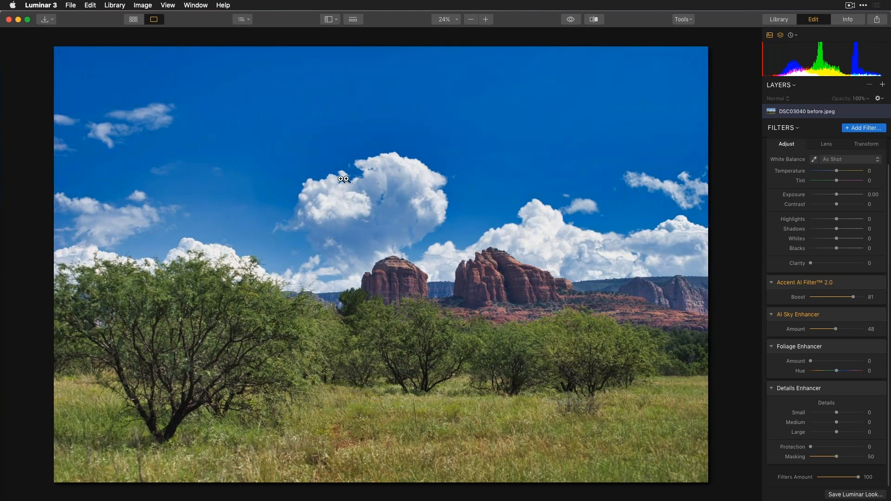
left_click(472, 257)
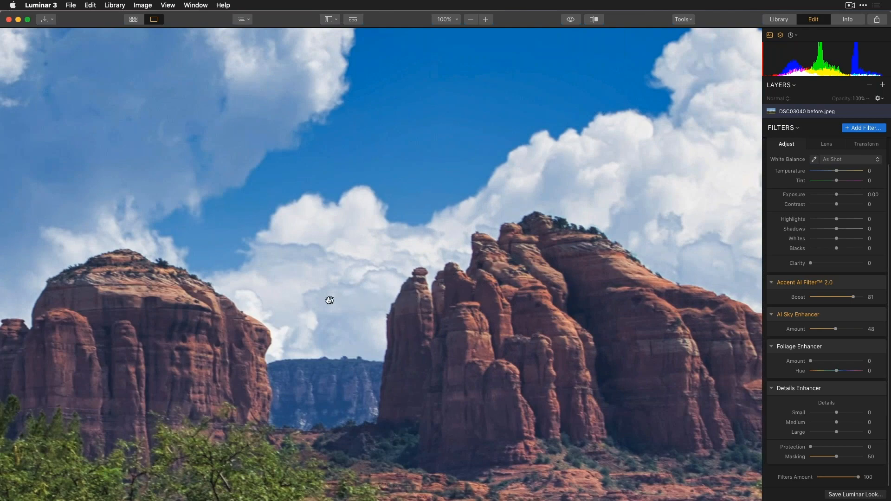
left_click(419, 245)
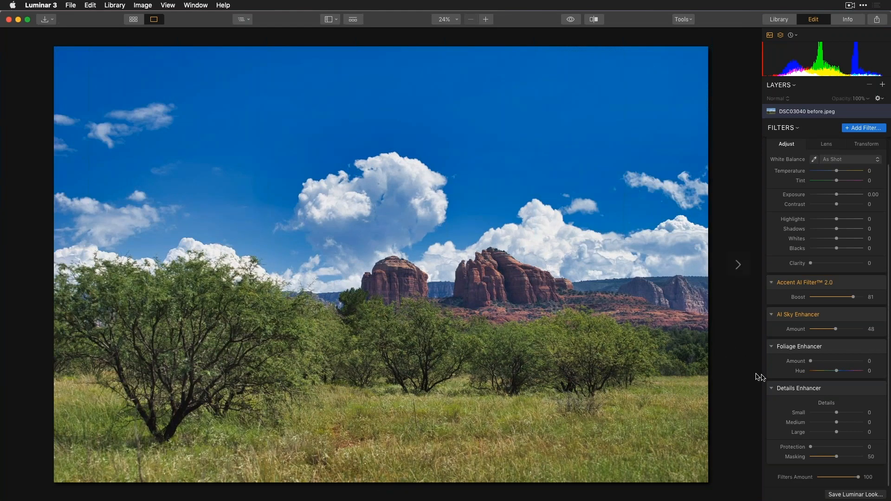
Step: Set the Foliage Enhancer Amount to 11 and its Hue to -45
left_click_drag(811, 365, 830, 368)
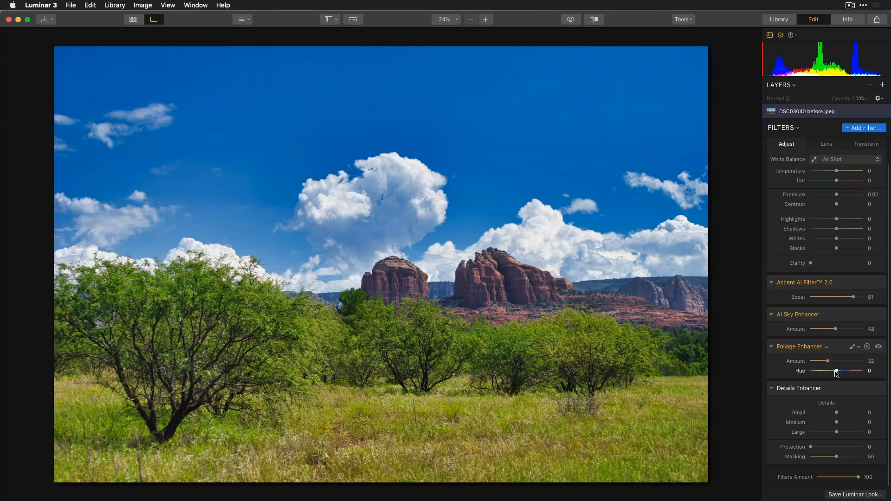
left_click_drag(833, 375, 816, 361)
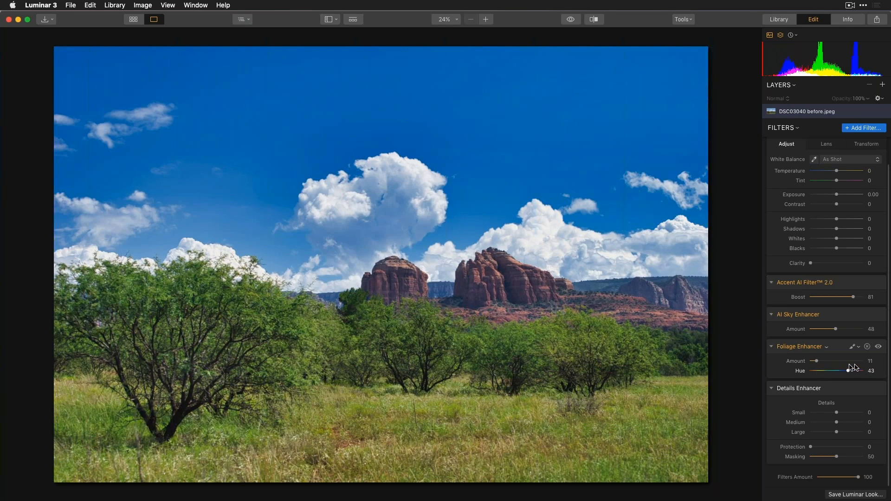
left_click(827, 374)
left_click_drag(828, 373, 825, 373)
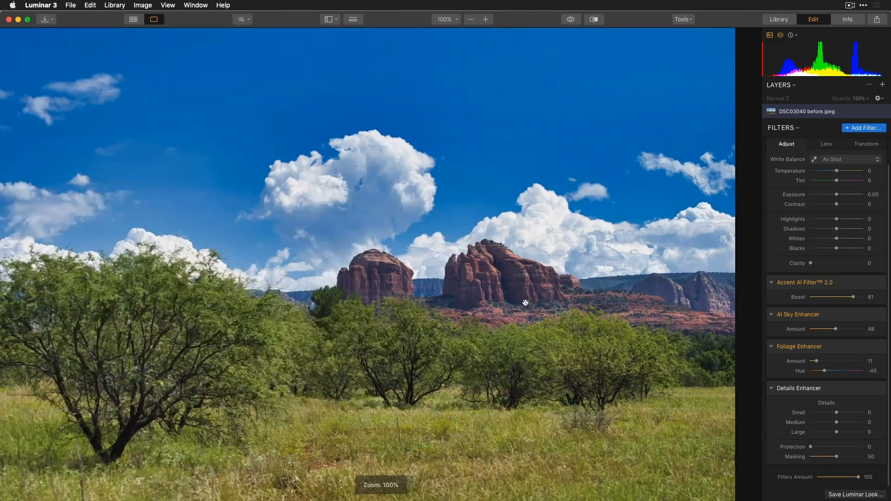
Step: Set the Details Enhancer to Small 29, Medium 40 and Large -71 while viewing the red rocks at 100%
left_click(526, 303)
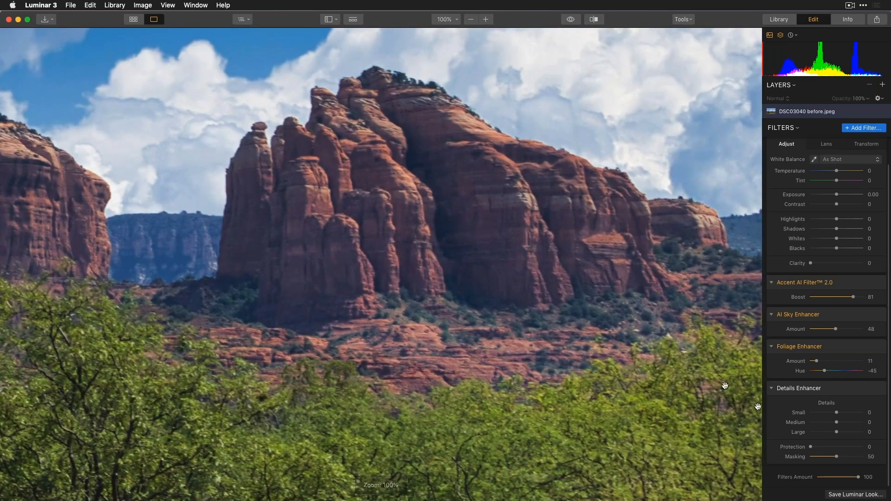
left_click_drag(838, 413, 847, 422)
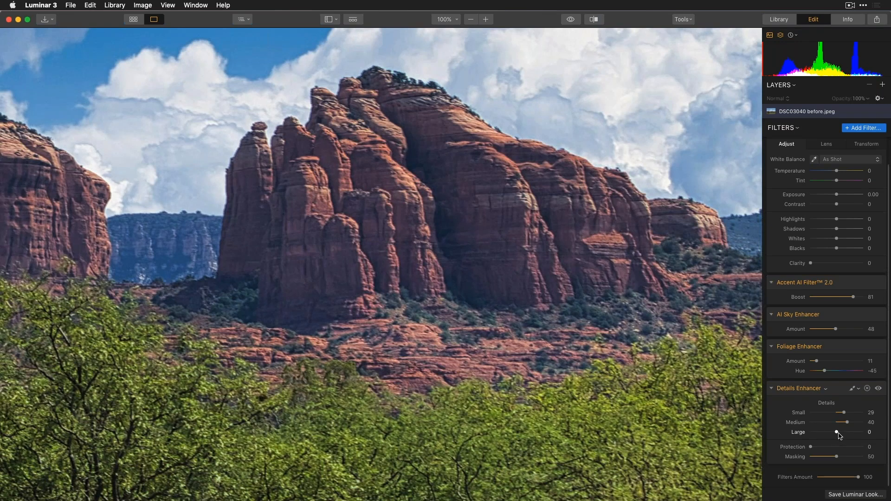
left_click_drag(837, 434, 818, 434)
scroll(635, 321, "down", 10)
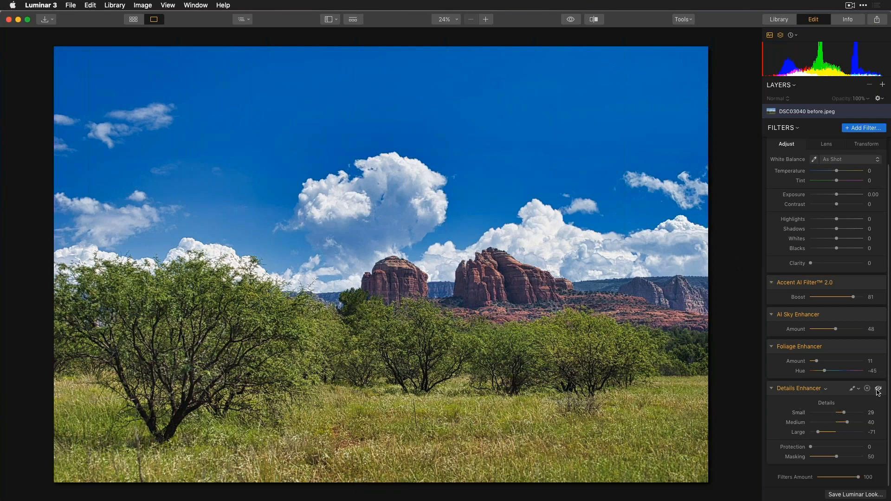
Step: Compare the landscape with and without the Details Enhancer and against the unedited original
left_click(878, 389)
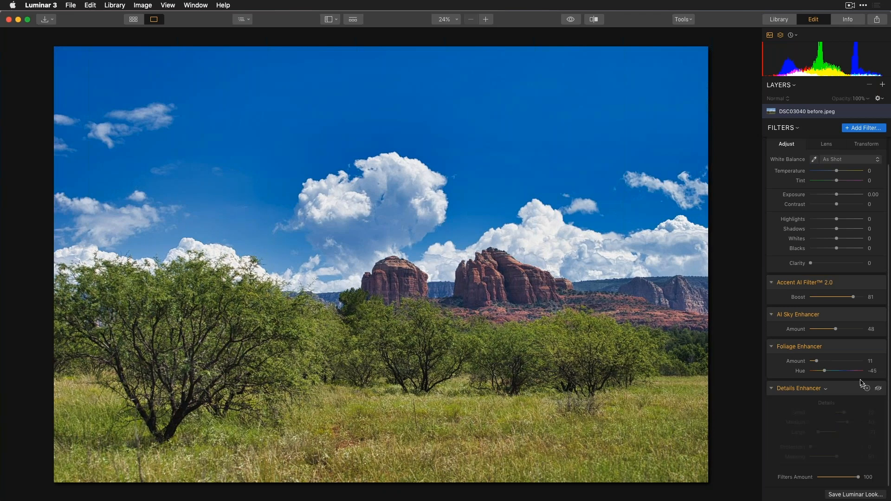
left_click(571, 20)
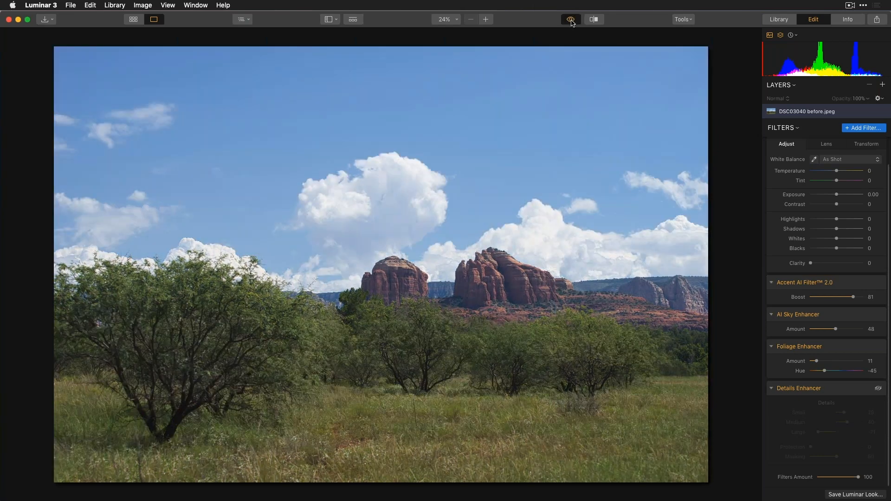
left_click(571, 21)
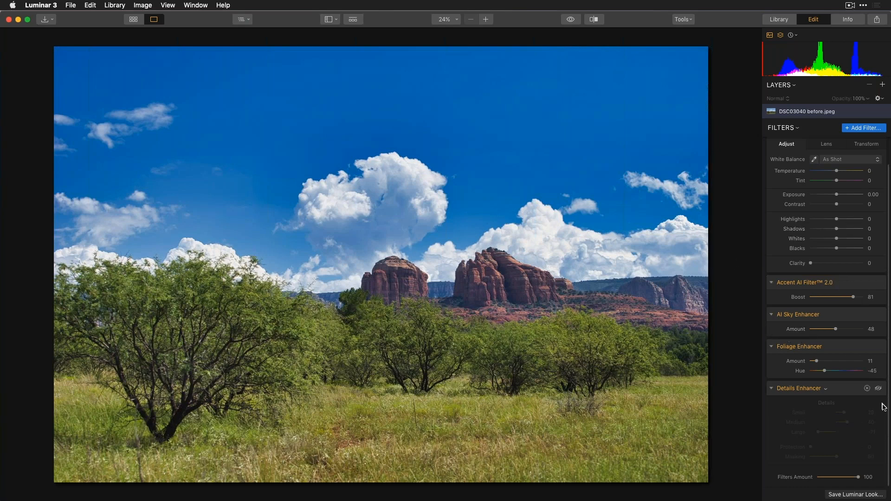
left_click(879, 389)
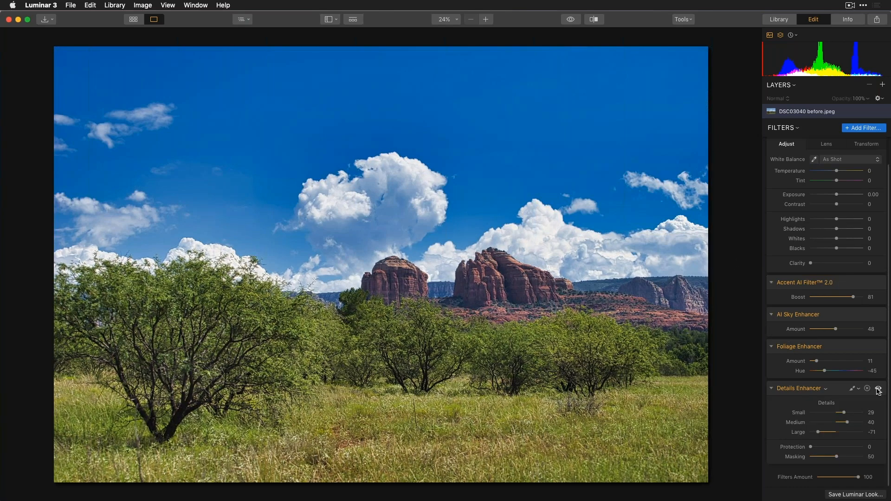
Step: Add a Saturation / Vibrance filter, try Saturation at -53 and reset it, and set Vibrance to -21
left_click(873, 129)
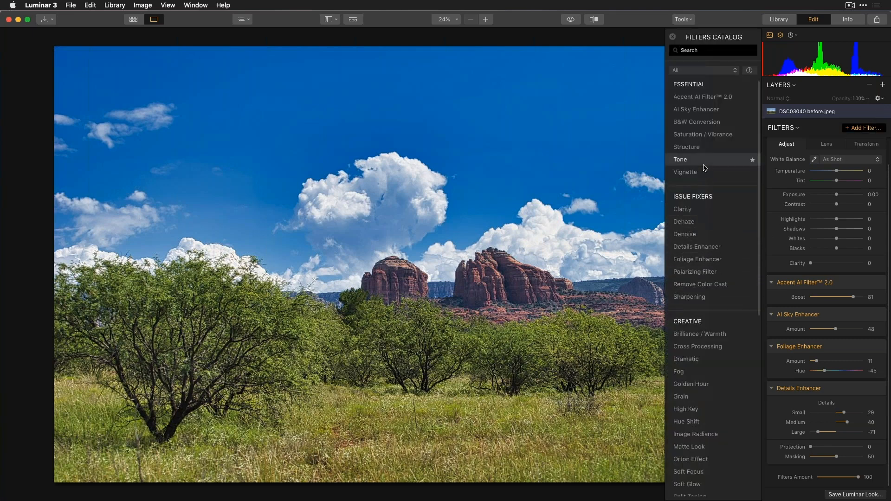
left_click(705, 138)
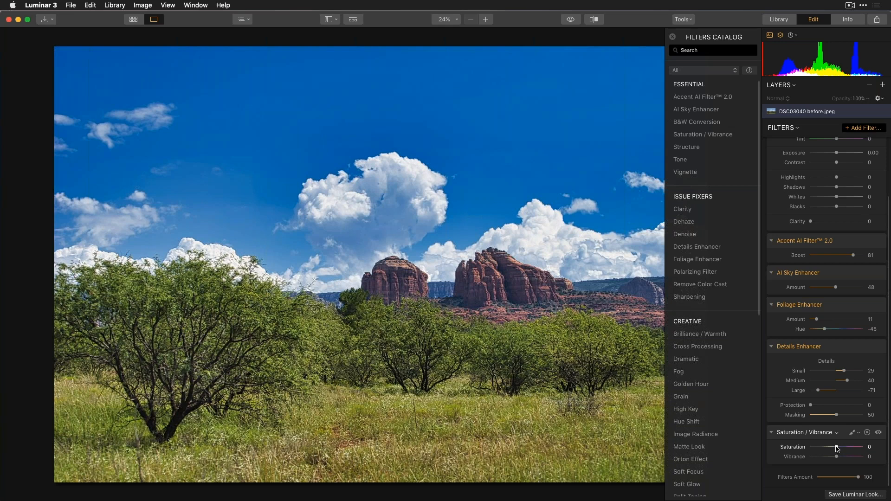
left_click_drag(841, 447, 822, 447)
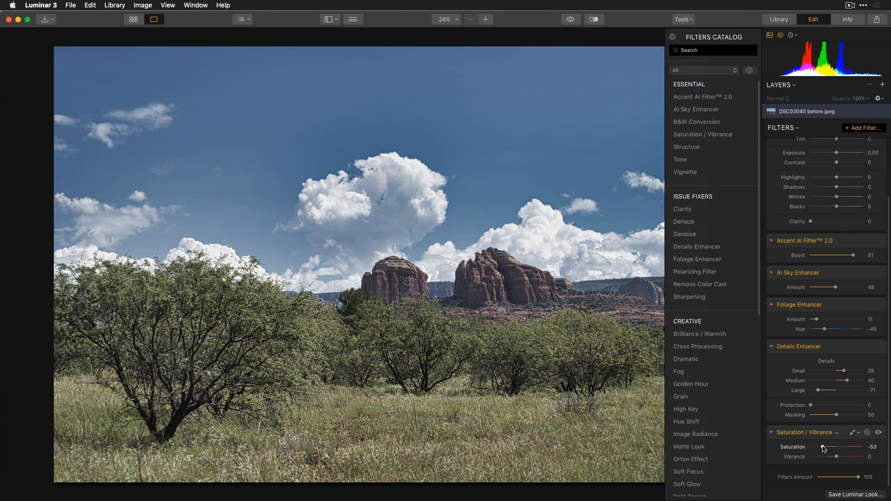
double_click(824, 448)
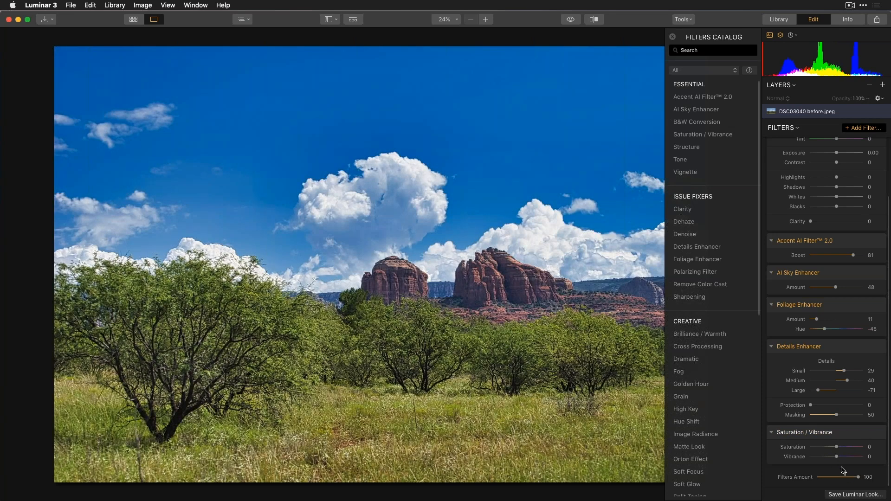
mouse_move(836, 456)
left_mouse_down()
mouse_move(851, 455)
mouse_move(831, 457)
left_mouse_up()
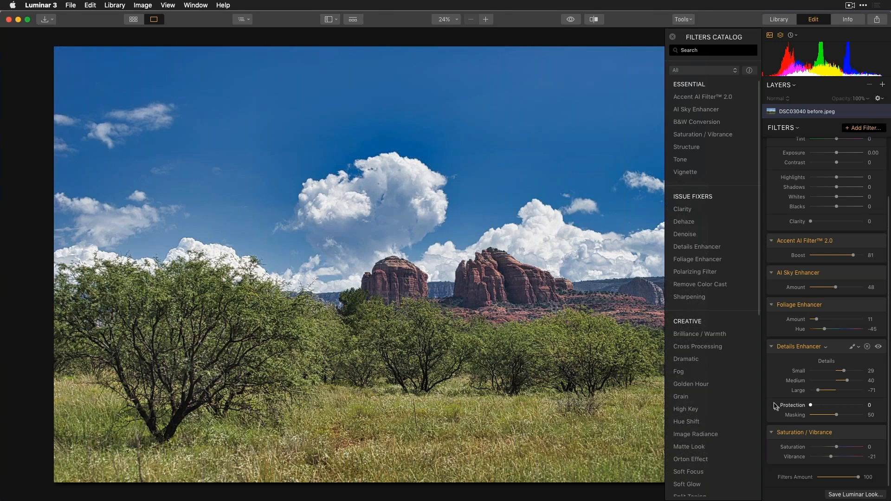
left_click(874, 132)
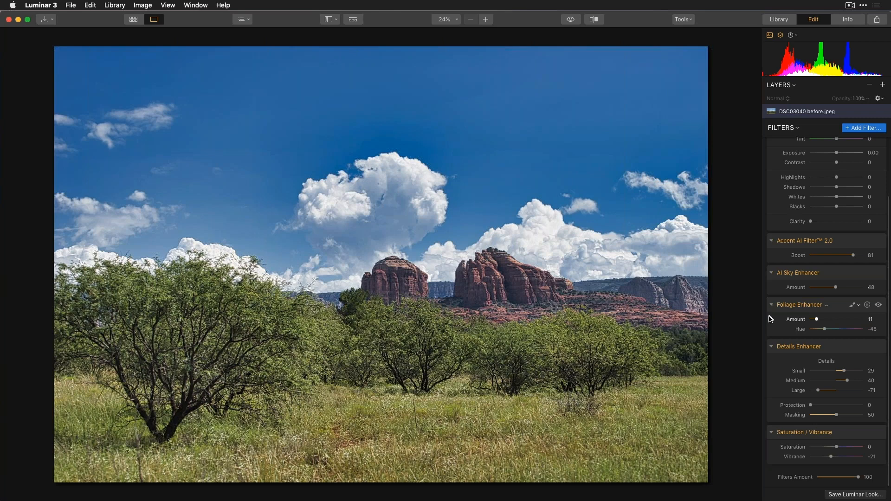
Step: Open the filter catalog to choose another filter for the landscape
left_click(862, 133)
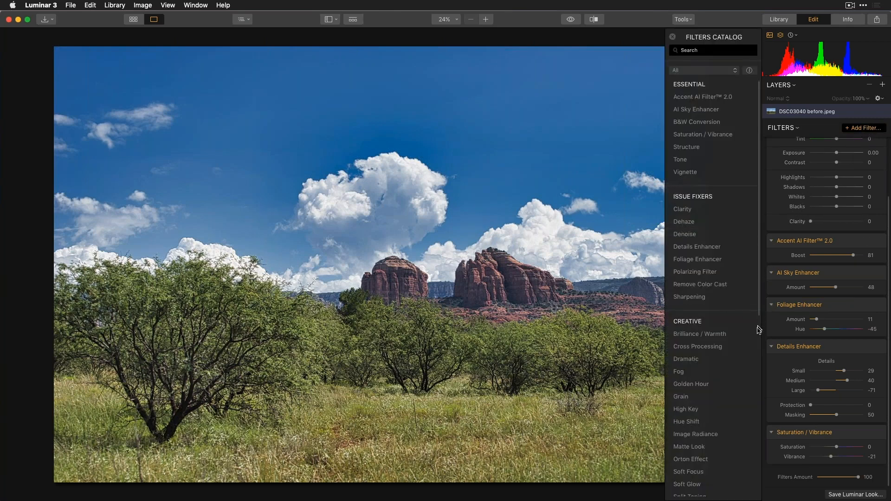
Step: Add the Golden Hour filter to the photo with an Amount of 65 and a Saturation of 1
scroll(744, 357, "down", 5)
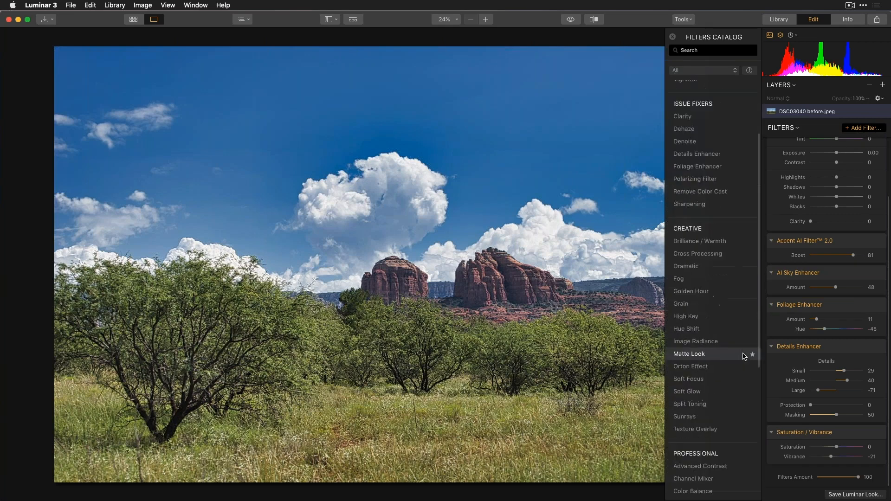
left_click(704, 292)
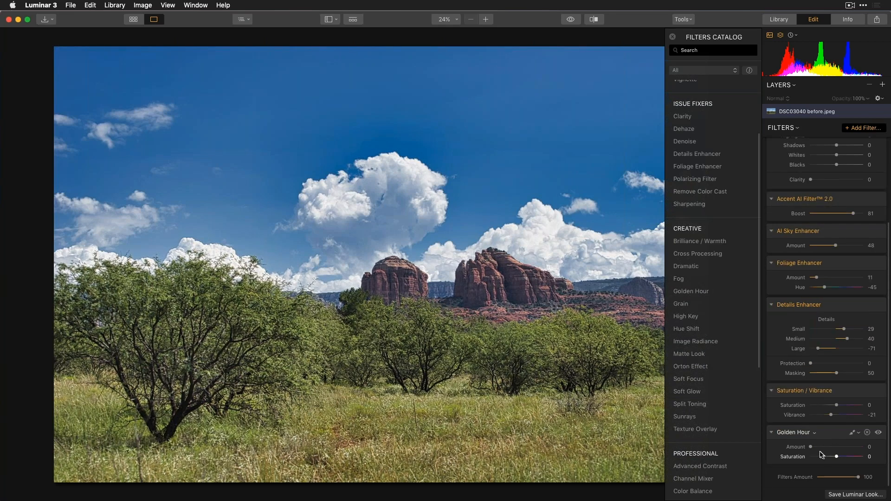
left_click_drag(810, 448, 833, 446)
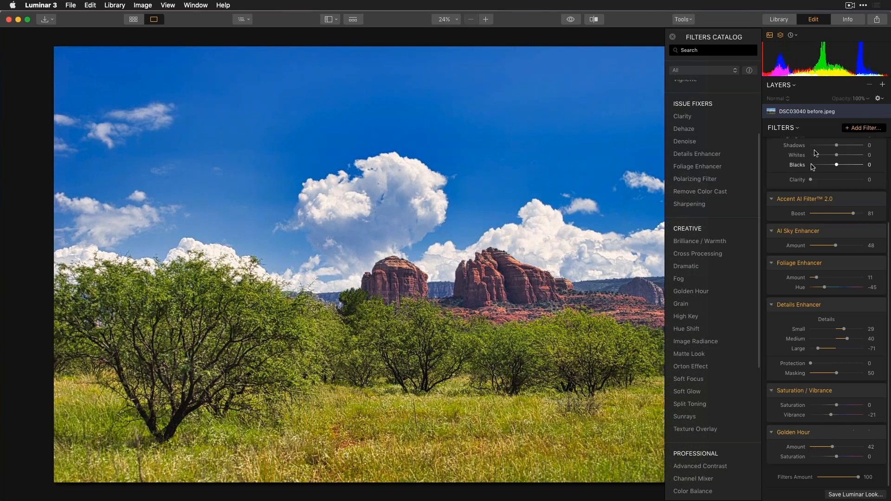
left_click(864, 129)
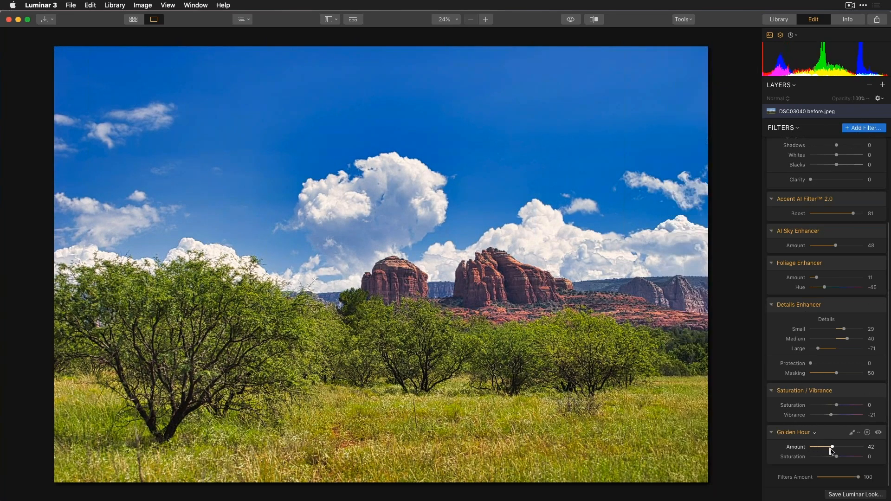
left_click_drag(836, 449, 846, 443)
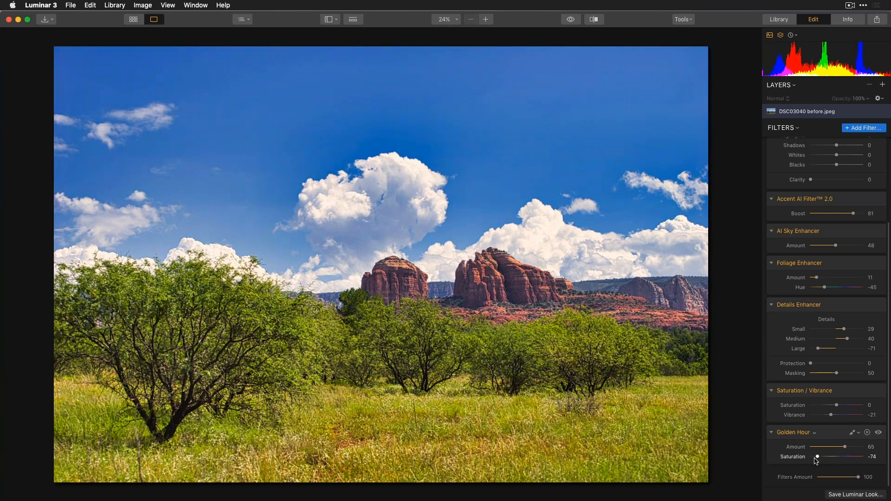
left_click_drag(838, 459, 834, 459)
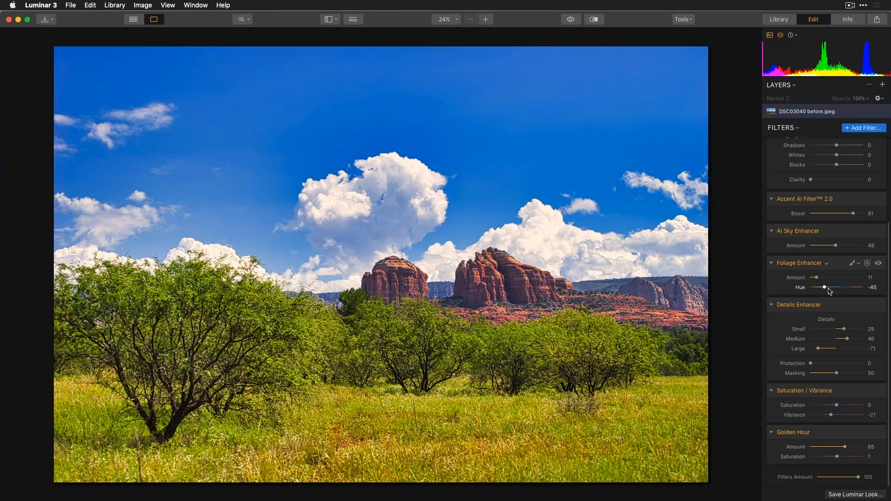
Step: Set the Foliage Enhancer to Amount 11 and Hue -64, and compare the photo with and without Golden Hour
left_click_drag(825, 287, 808, 282)
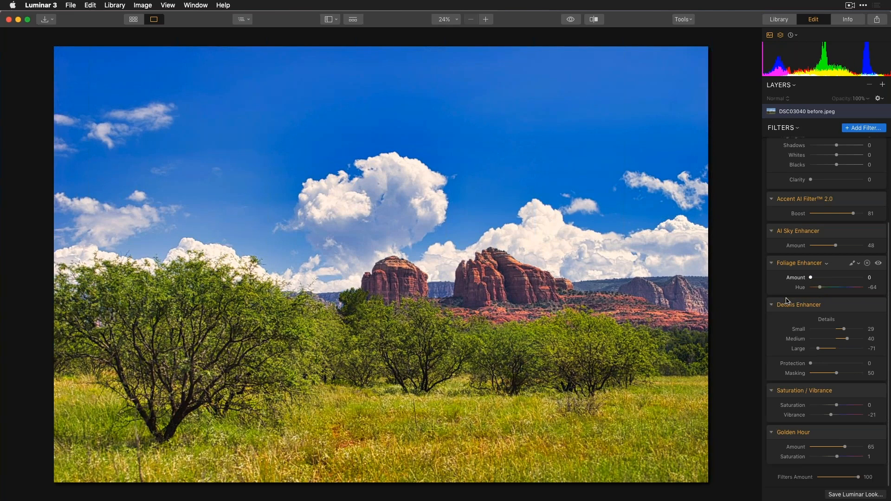
left_click_drag(811, 280, 816, 281)
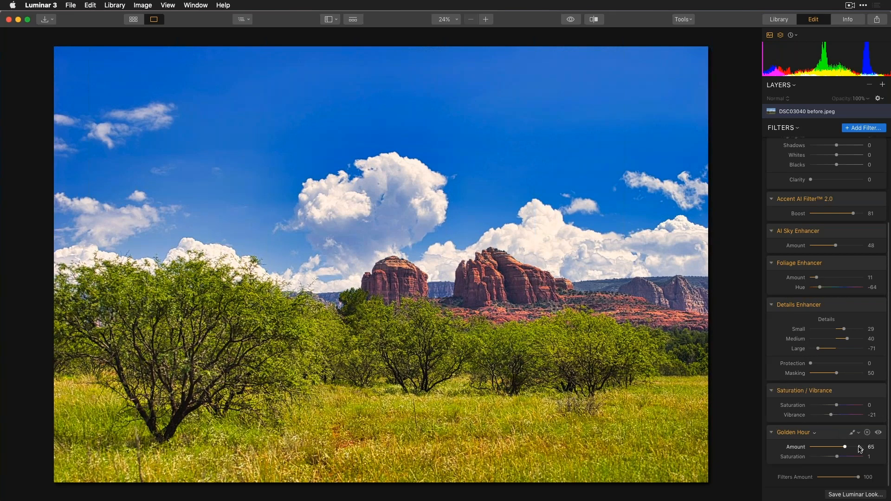
left_click(878, 433)
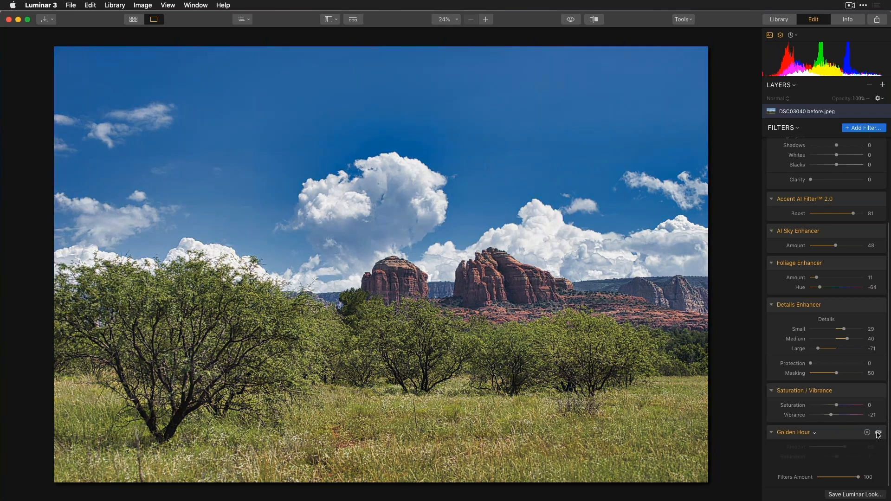
left_click(878, 433)
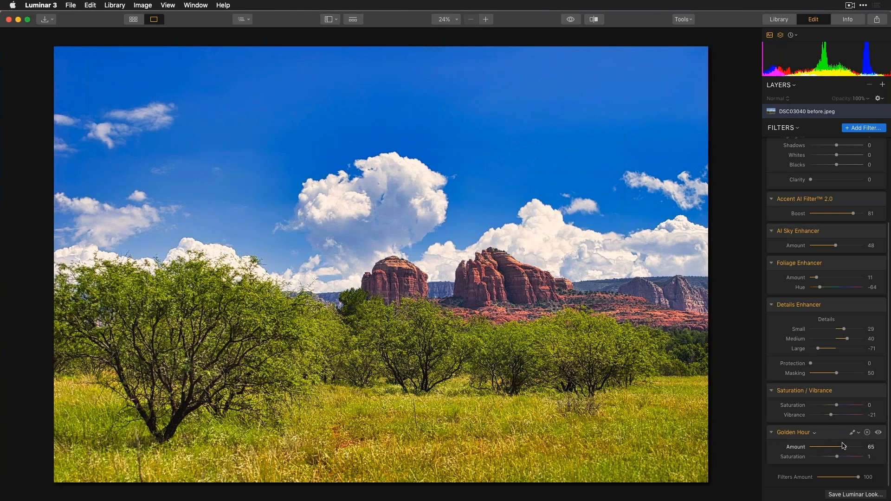
Step: Paint a brush mask for the Golden Hour filter over the two red rock formations and the red ground below them
left_click(859, 434)
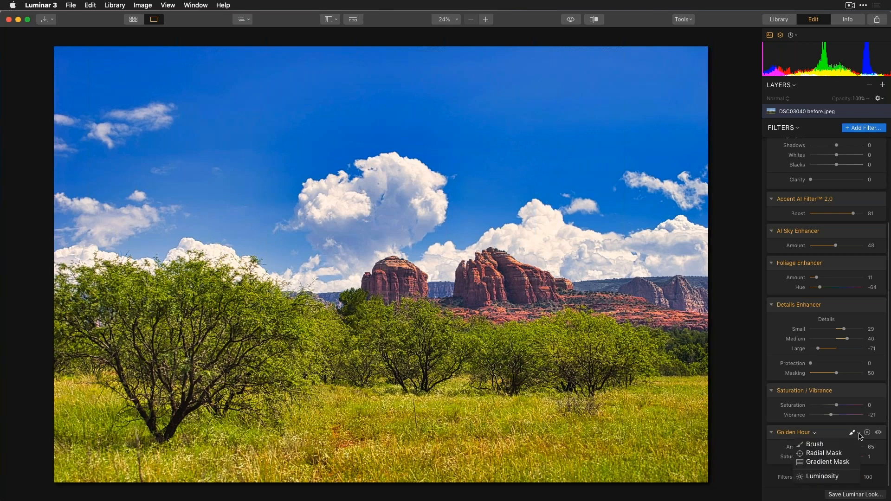
left_click(835, 446)
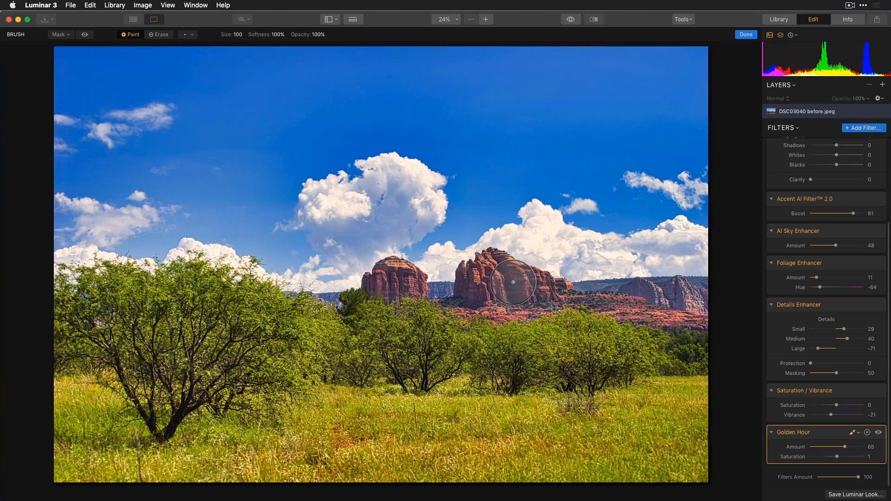
key("super+1")
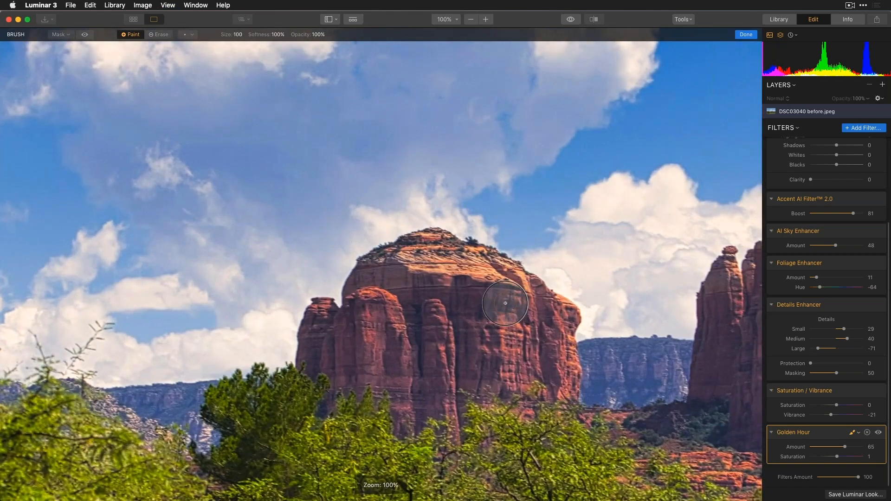
left_click(376, 290)
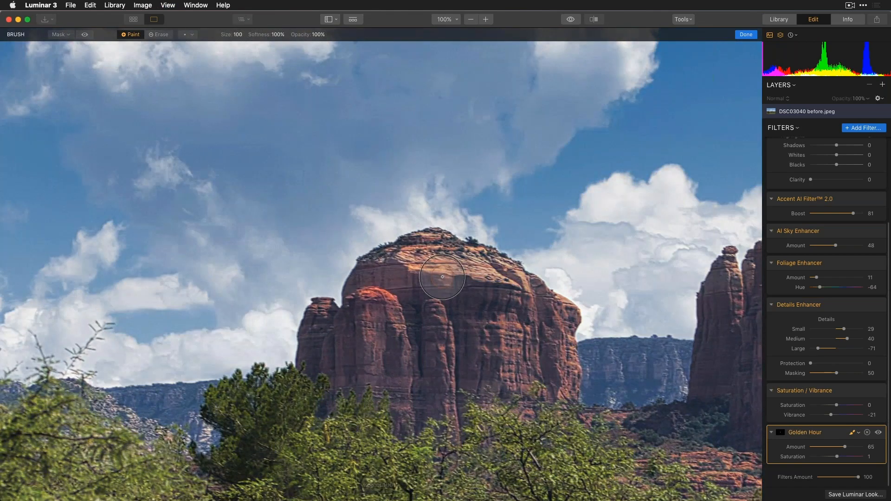
left_click(423, 269)
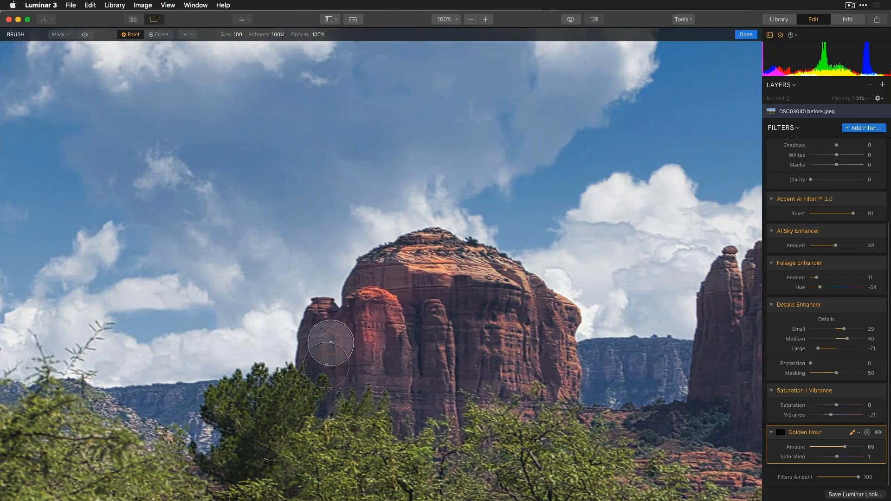
mouse_move(374, 346)
left_mouse_down()
mouse_move(417, 359)
mouse_move(437, 420)
mouse_move(470, 375)
mouse_move(514, 389)
mouse_move(547, 355)
mouse_move(543, 333)
mouse_move(495, 298)
mouse_move(450, 267)
mouse_move(421, 262)
mouse_move(476, 264)
mouse_move(540, 314)
mouse_move(556, 356)
mouse_move(552, 310)
mouse_move(553, 360)
mouse_move(550, 350)
mouse_move(509, 338)
mouse_move(493, 356)
left_mouse_up()
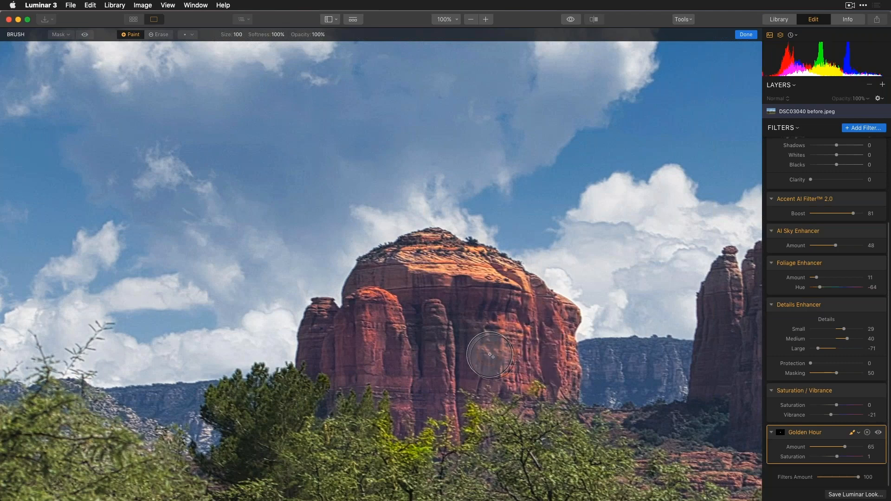
mouse_move(740, 395)
left_mouse_down()
mouse_move(692, 372)
mouse_move(433, 309)
mouse_move(322, 293)
left_mouse_up()
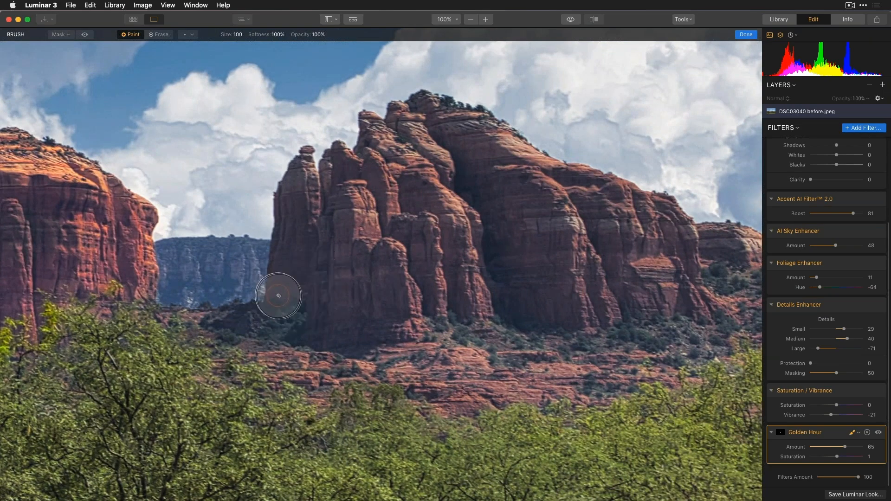
mouse_move(322, 219)
left_mouse_down()
mouse_move(421, 141)
mouse_move(432, 182)
mouse_move(450, 180)
mouse_move(442, 139)
mouse_move(512, 175)
mouse_move(434, 124)
mouse_move(724, 256)
mouse_move(392, 255)
mouse_move(538, 234)
mouse_move(428, 239)
mouse_move(389, 208)
mouse_move(376, 302)
mouse_move(319, 326)
mouse_move(367, 318)
mouse_move(335, 344)
mouse_move(355, 340)
mouse_move(426, 365)
mouse_move(519, 360)
mouse_move(482, 376)
mouse_move(466, 363)
mouse_move(471, 351)
mouse_move(531, 324)
mouse_move(607, 347)
mouse_move(730, 333)
mouse_move(740, 311)
mouse_move(651, 343)
mouse_move(751, 264)
mouse_move(683, 270)
mouse_move(675, 262)
mouse_move(629, 301)
mouse_move(331, 351)
mouse_move(263, 337)
mouse_move(309, 347)
mouse_move(235, 312)
mouse_move(217, 316)
mouse_move(239, 332)
mouse_move(340, 319)
mouse_move(181, 287)
mouse_move(158, 267)
mouse_move(207, 263)
mouse_move(169, 273)
mouse_move(229, 272)
mouse_move(299, 299)
mouse_move(255, 287)
mouse_move(285, 313)
mouse_move(338, 331)
mouse_move(289, 296)
mouse_move(167, 275)
mouse_move(170, 268)
mouse_move(248, 266)
mouse_move(258, 292)
left_mouse_up()
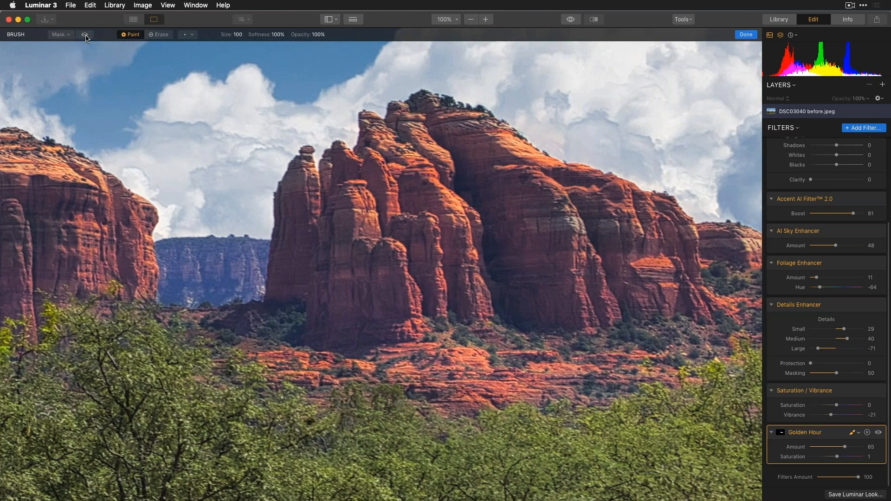
Step: Show the mask overlay, fill the gaps inside both rock formations and extend the mask over the distant cliffs and red slopes
left_click(85, 35)
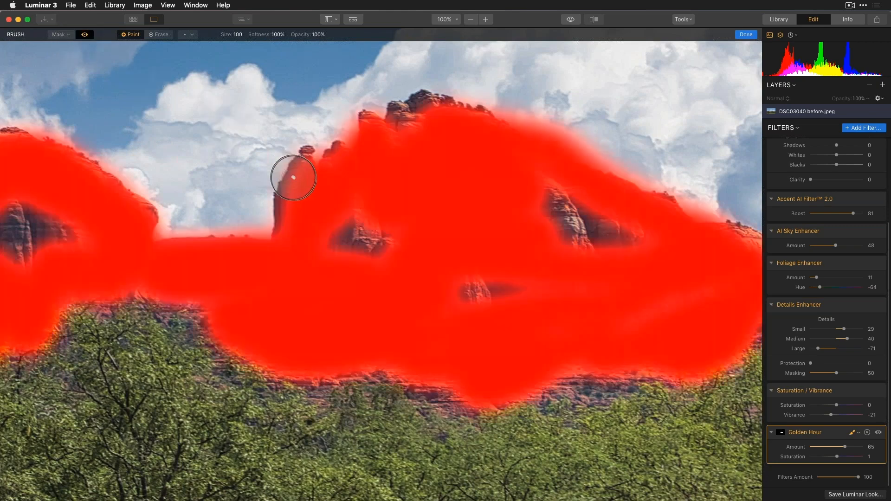
key("super+minus")
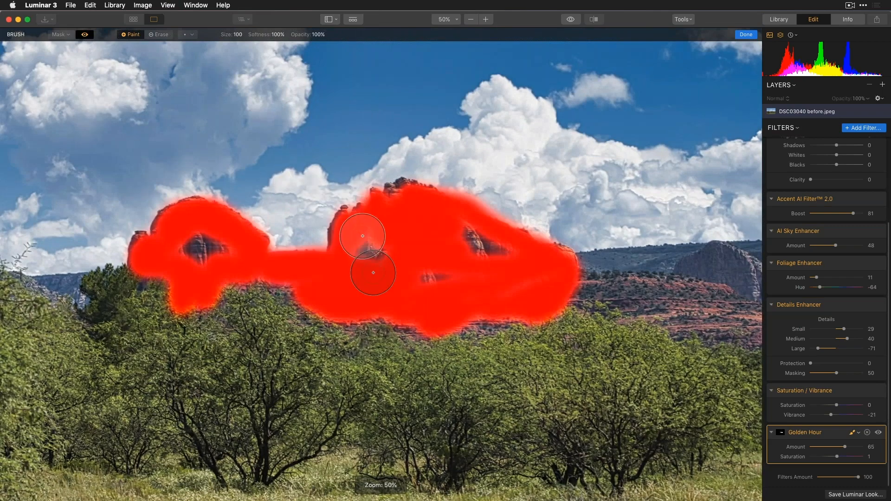
mouse_move(369, 263)
left_mouse_down()
mouse_move(391, 246)
mouse_move(372, 256)
mouse_move(398, 275)
mouse_move(426, 279)
mouse_move(414, 280)
mouse_move(509, 249)
mouse_move(472, 248)
mouse_move(497, 249)
mouse_move(473, 255)
mouse_move(481, 301)
left_mouse_up()
mouse_move(741, 322)
left_mouse_down()
mouse_move(600, 290)
mouse_move(616, 278)
mouse_move(687, 265)
mouse_move(737, 270)
mouse_move(759, 288)
left_mouse_up()
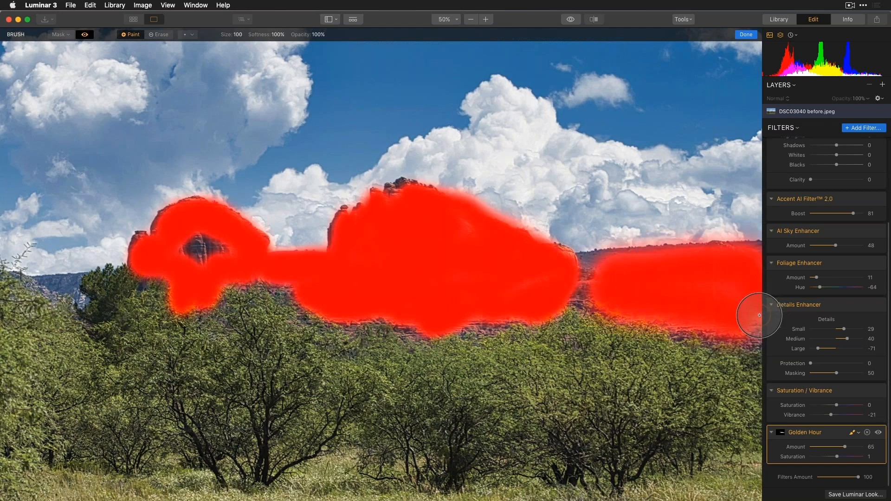
mouse_move(596, 271)
left_mouse_down()
mouse_move(567, 285)
mouse_move(662, 289)
mouse_move(720, 316)
mouse_move(686, 332)
left_mouse_up()
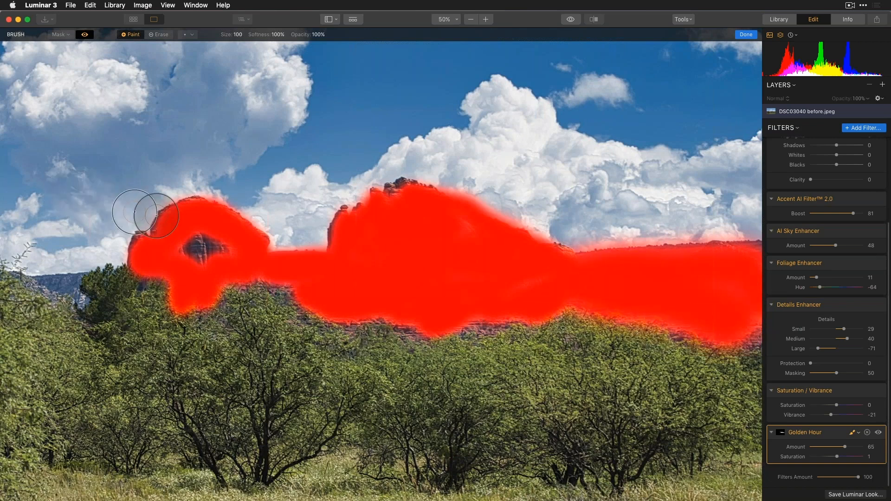
left_click_drag(184, 249, 208, 249)
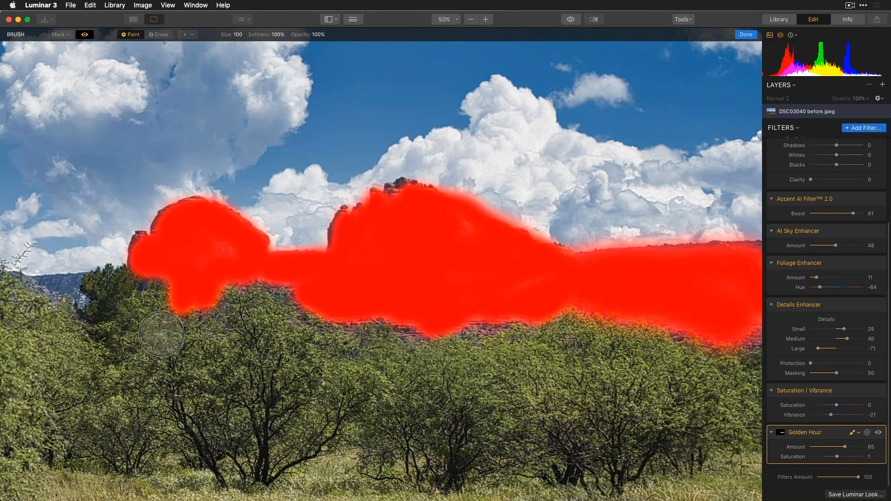
Step: Erase the mask from the trees below the smaller rock and the blue ridge between the rocks, using 74% brush opacity
left_click(159, 34)
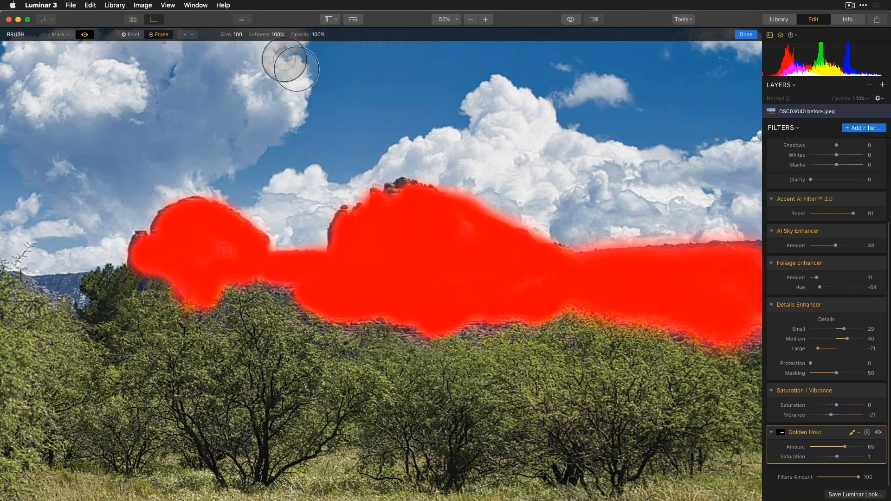
left_click(237, 35)
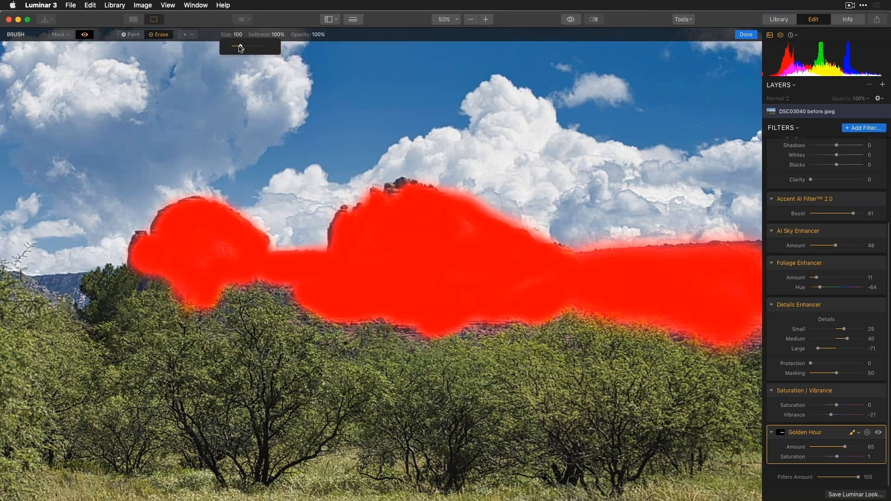
left_click(241, 47)
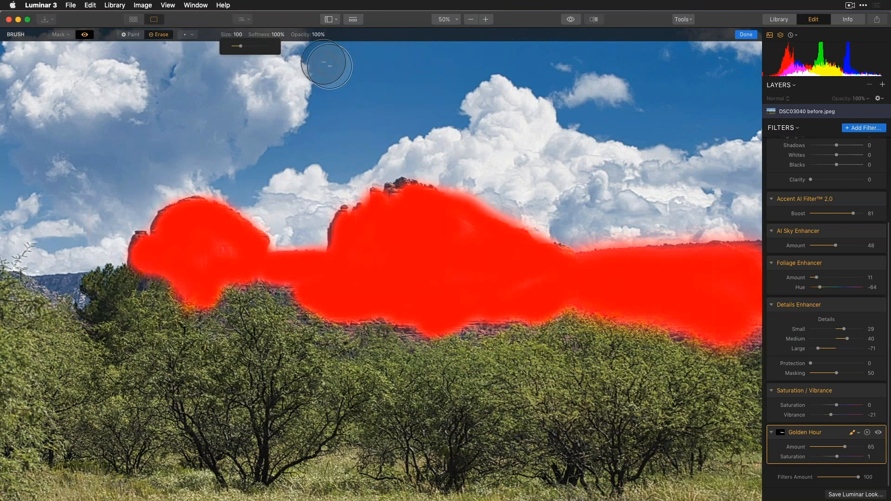
left_click(278, 35)
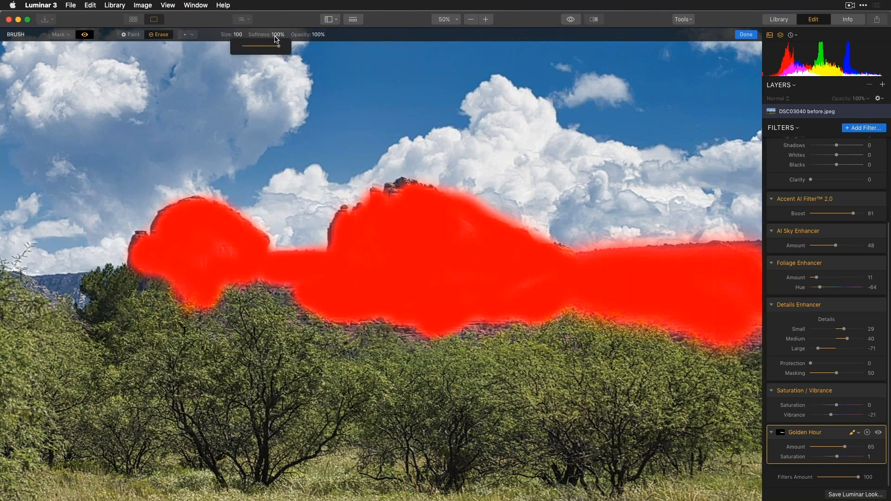
left_click(321, 35)
left_click_drag(321, 47, 309, 46)
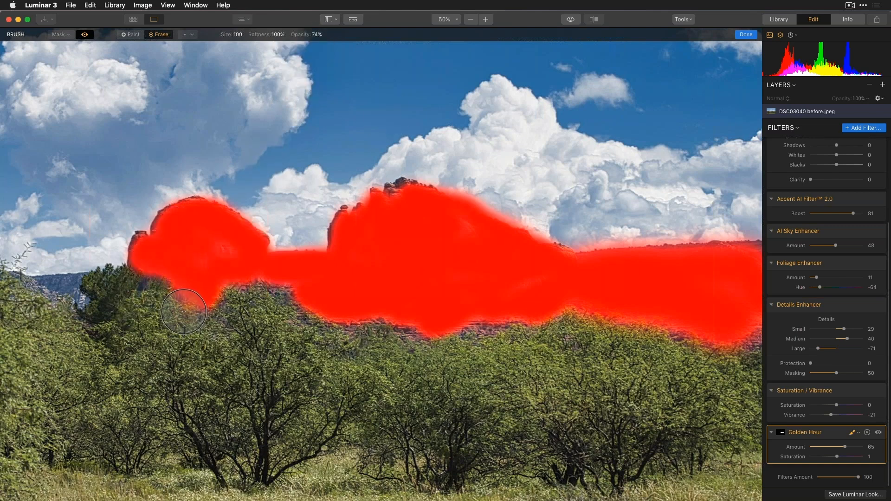
mouse_move(196, 306)
left_mouse_down()
mouse_move(278, 327)
mouse_move(296, 286)
left_mouse_up()
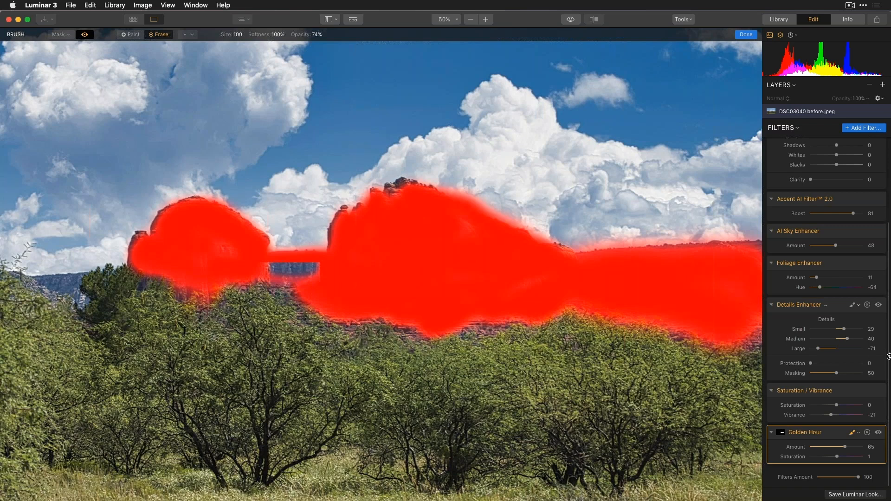
left_click(853, 433)
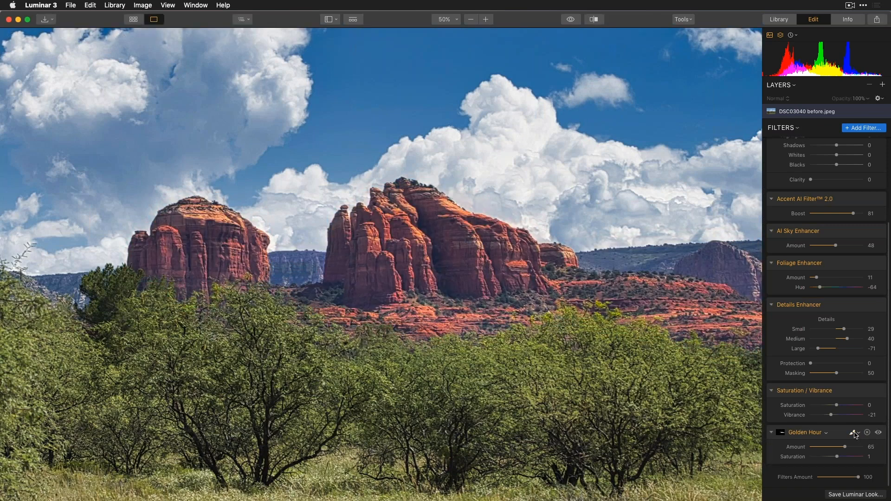
Step: Compare the photo with and without the masked Golden Hour filter, and view the whole image
left_click(879, 433)
left_click(879, 433)
left_click(686, 319)
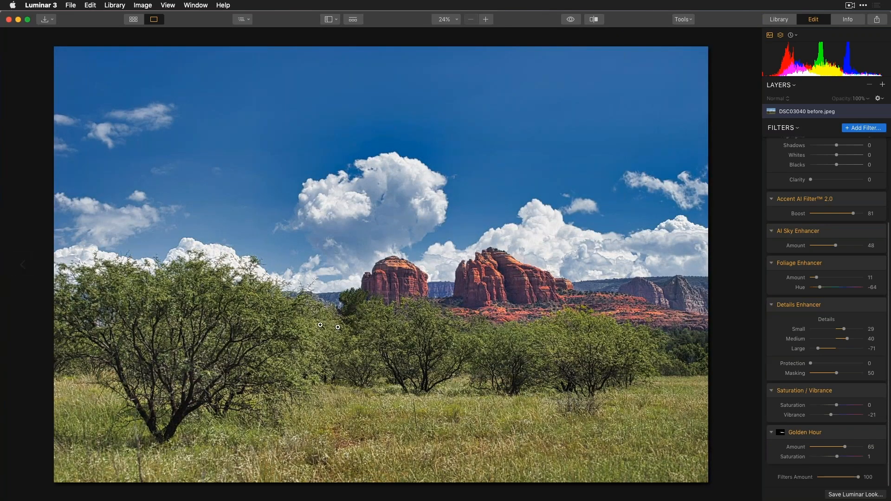
Step: Add the HSL filter and set its Green saturation to -56
left_click(864, 128)
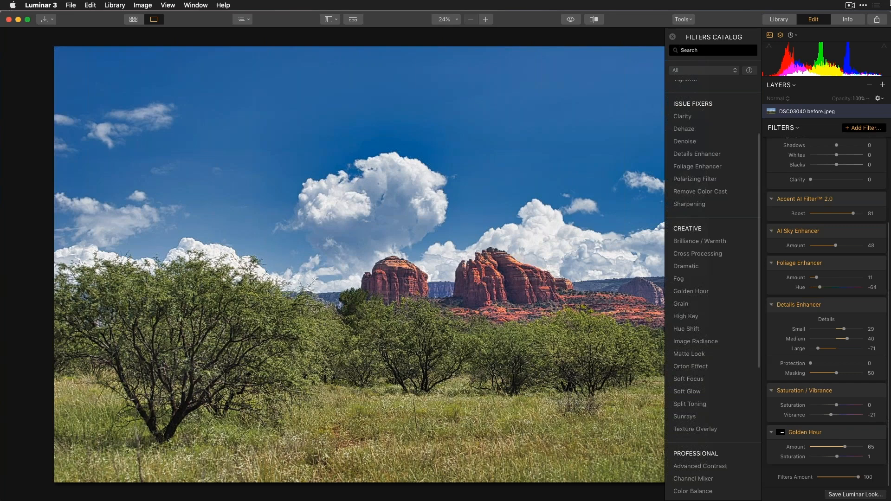
type("hsl")
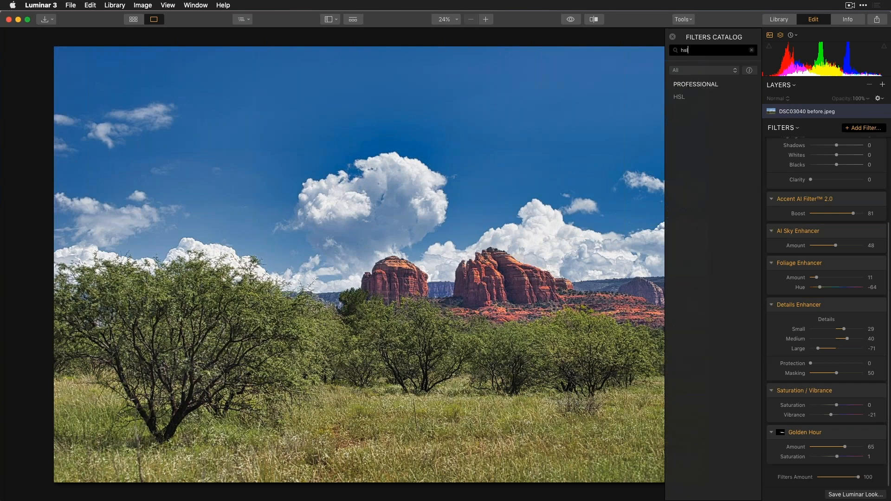
left_click(679, 96)
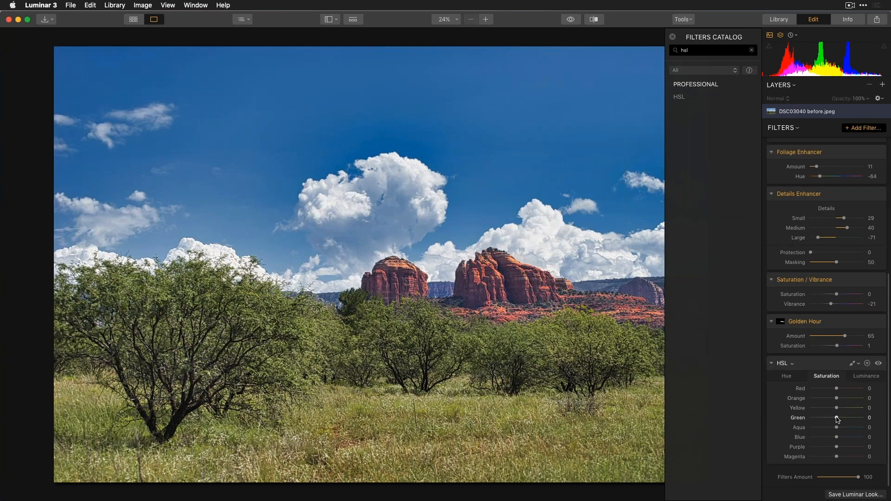
left_click_drag(836, 419, 821, 423)
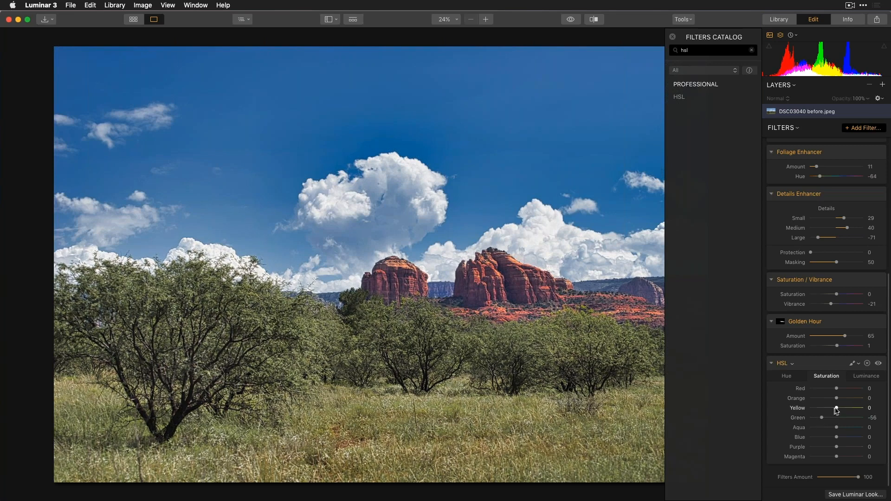
Step: Set the HSL filter's Yellow saturation to -13 and Green hue to -33, and compare the result with the original photo
left_click_drag(837, 411, 836, 411)
left_click(802, 377)
left_click_drag(835, 419, 828, 421)
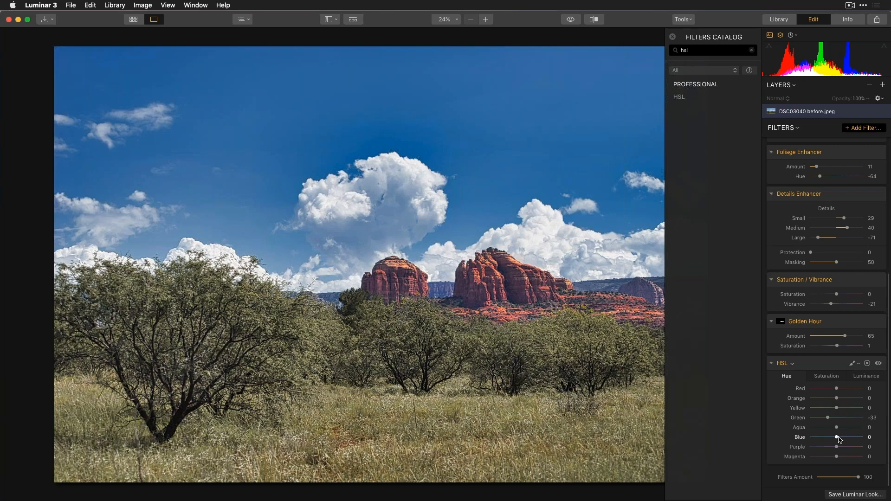
left_click(572, 19)
left_click(571, 19)
Step: Return to the library's thumbnail gallery with the edited red rock photo selected
left_click(779, 20)
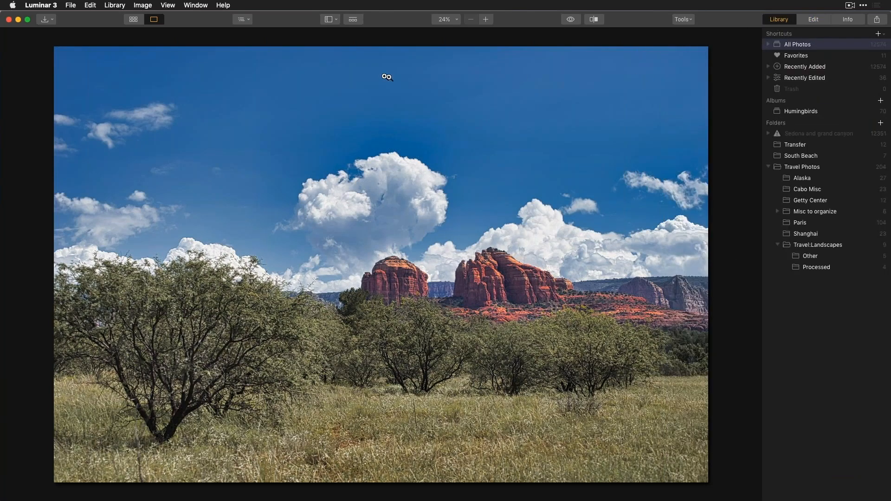
left_click(135, 21)
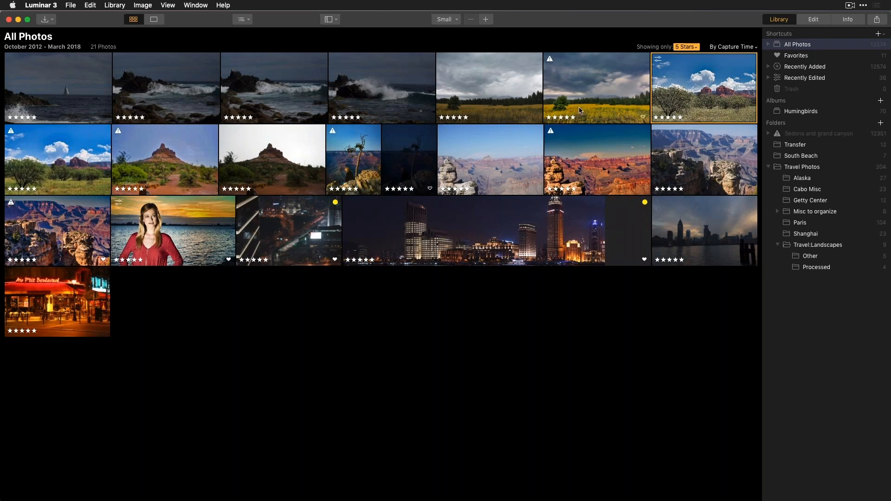
right_click(697, 91)
left_click(685, 98)
right_click(685, 96)
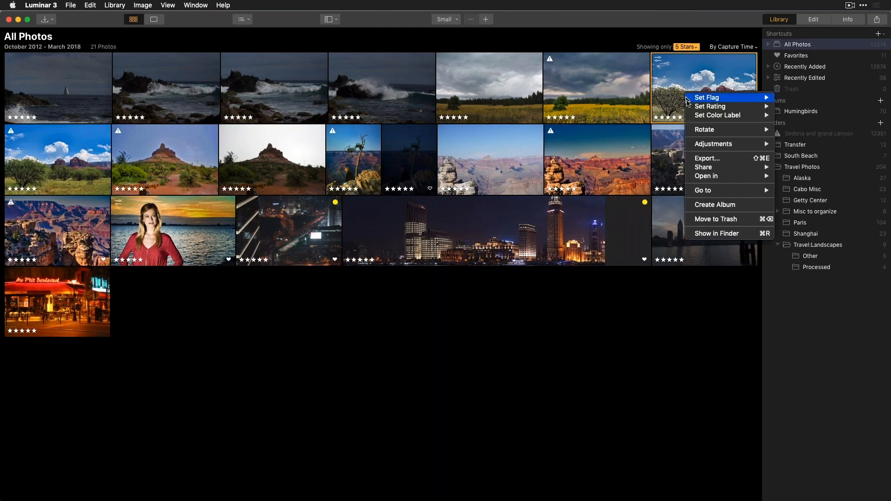
mouse_move(702, 148)
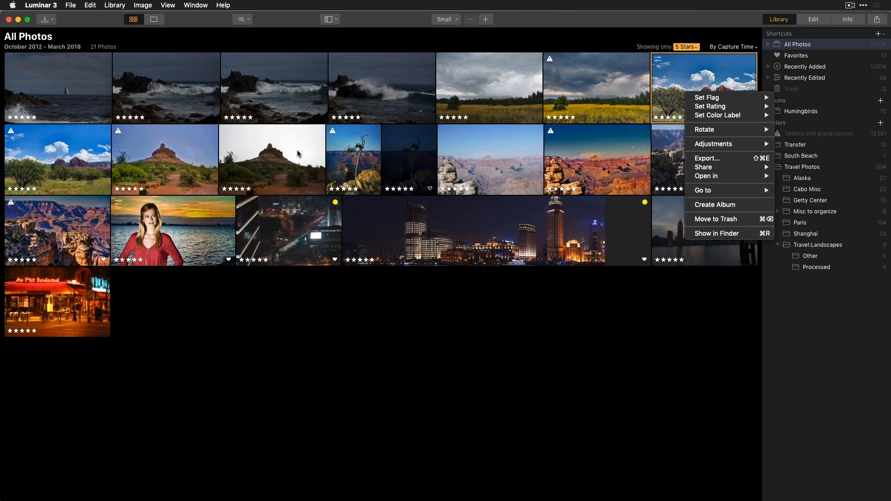
left_click(293, 162)
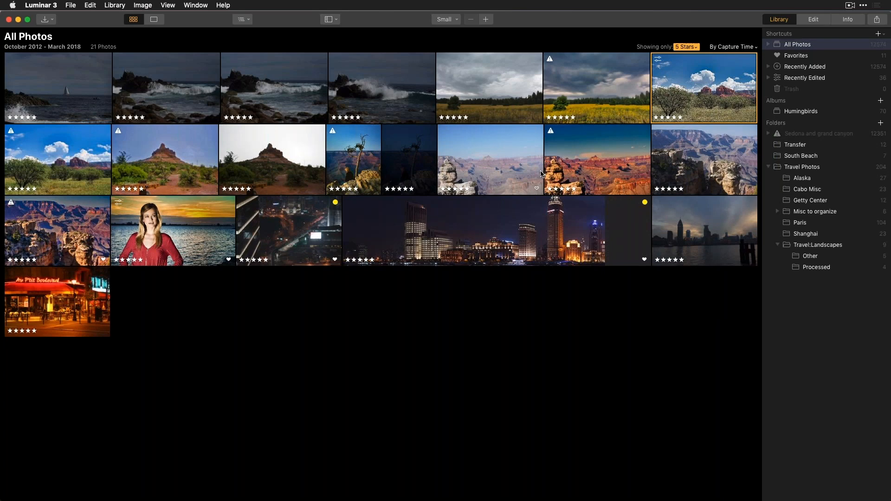
Step: Add the two unedited Grand Canyon photos to the selection and sync the red rock photo's adjustments to them
left_click(496, 166, "super")
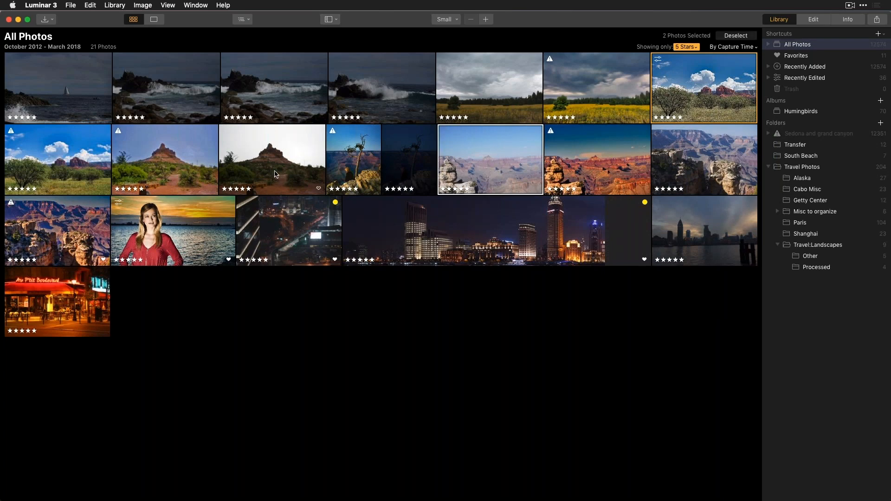
left_click(688, 164, "super")
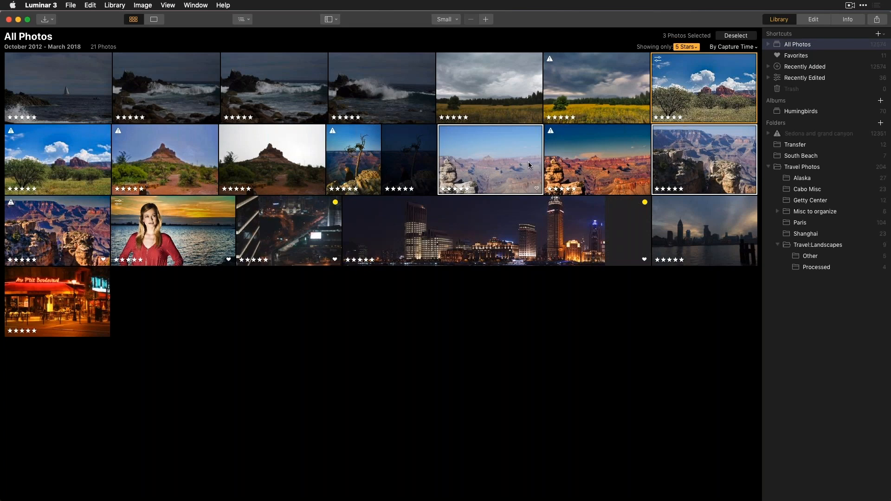
right_click(696, 163)
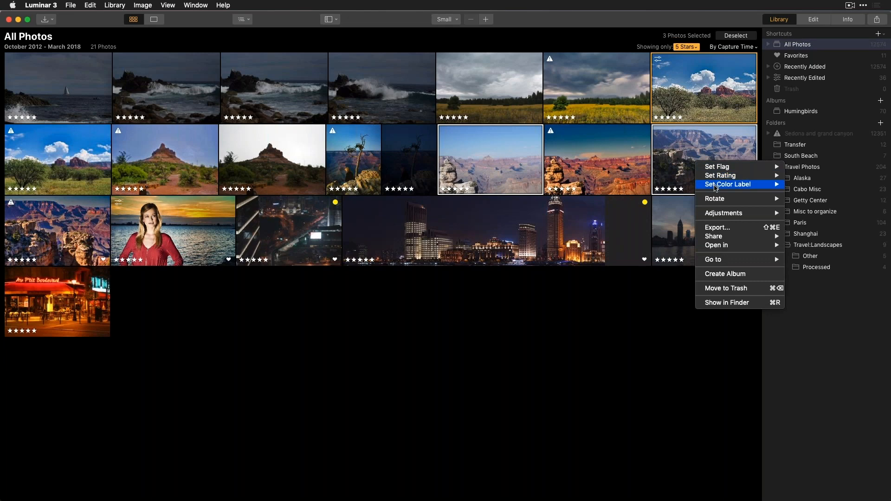
mouse_move(733, 213)
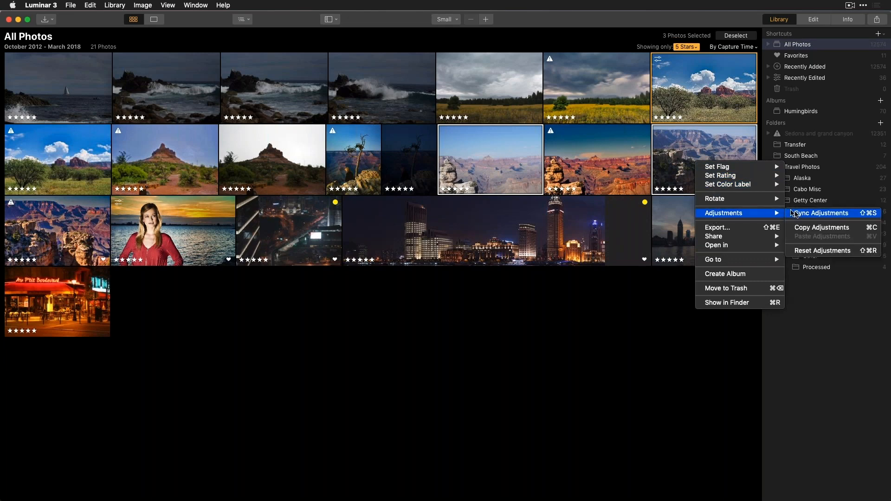
left_click(802, 214)
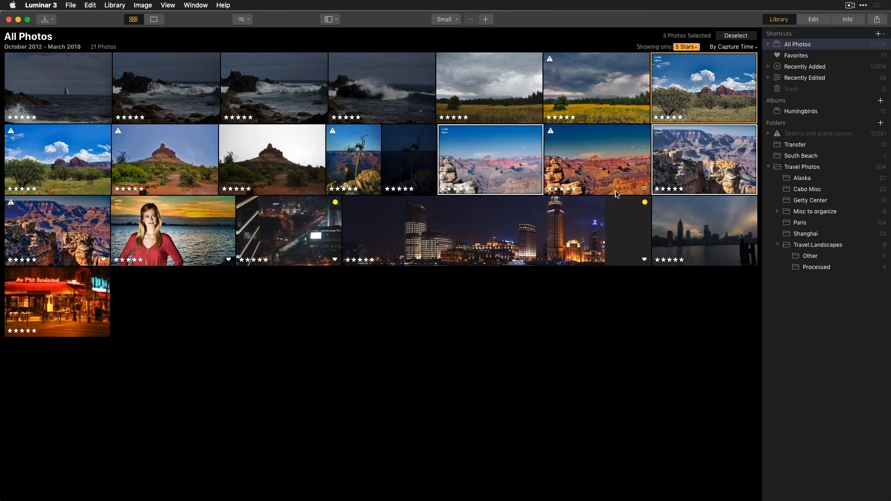
Step: Open the synced canyon photo with the balanced rock for editing and compare it with its original
double_click(496, 176)
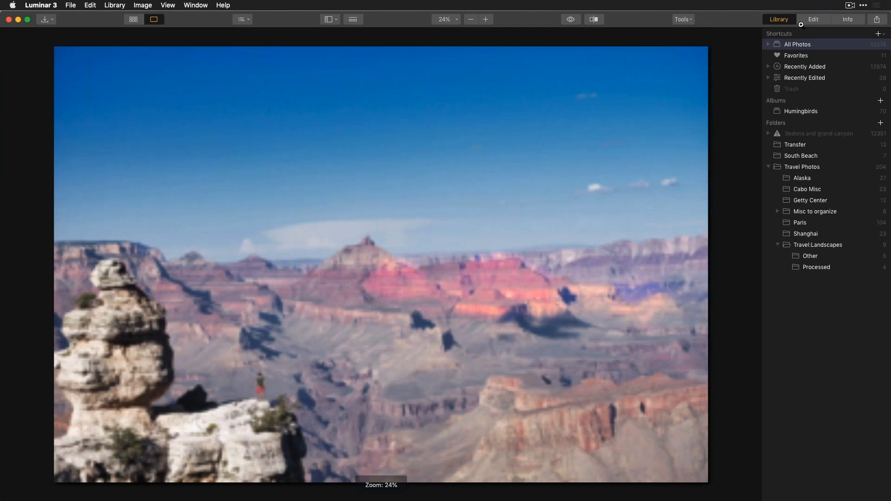
left_click(819, 23)
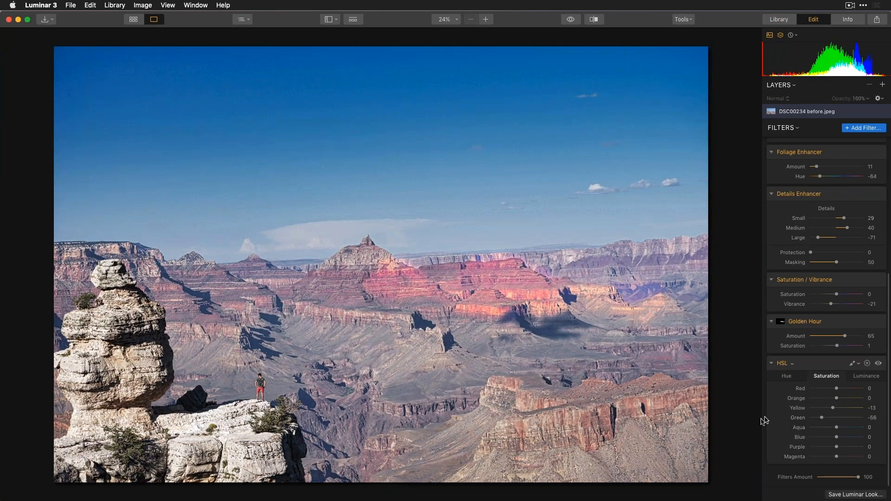
left_click(571, 21)
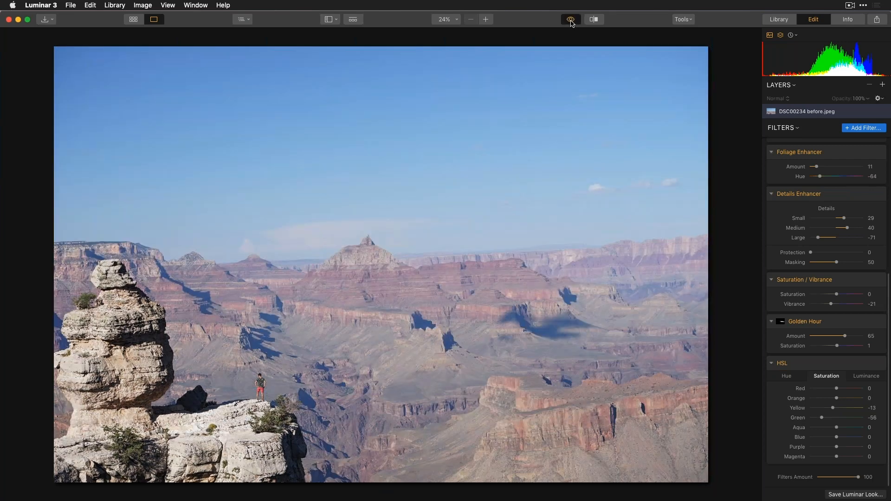
left_click(571, 21)
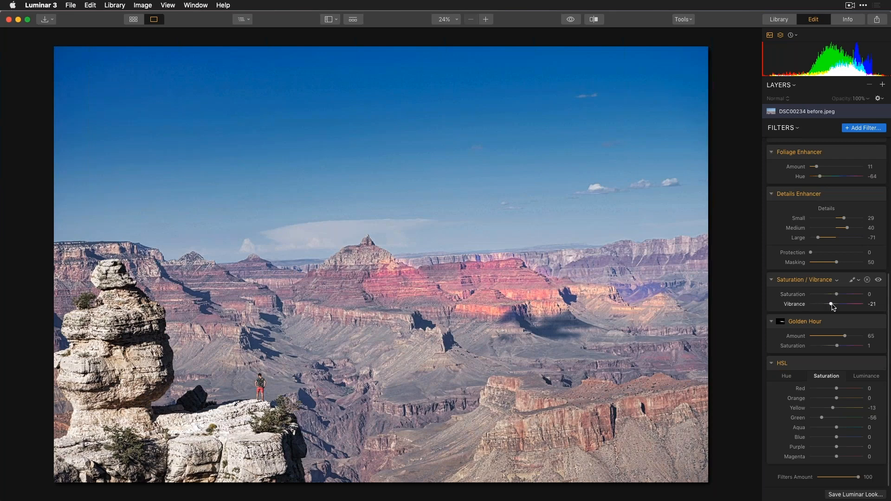
Step: Raise the canyon photo's Vibrance to 37 and its Golden Hour amount to 79
mouse_move(839, 305)
left_mouse_down()
mouse_move(855, 304)
mouse_move(846, 305)
left_mouse_up()
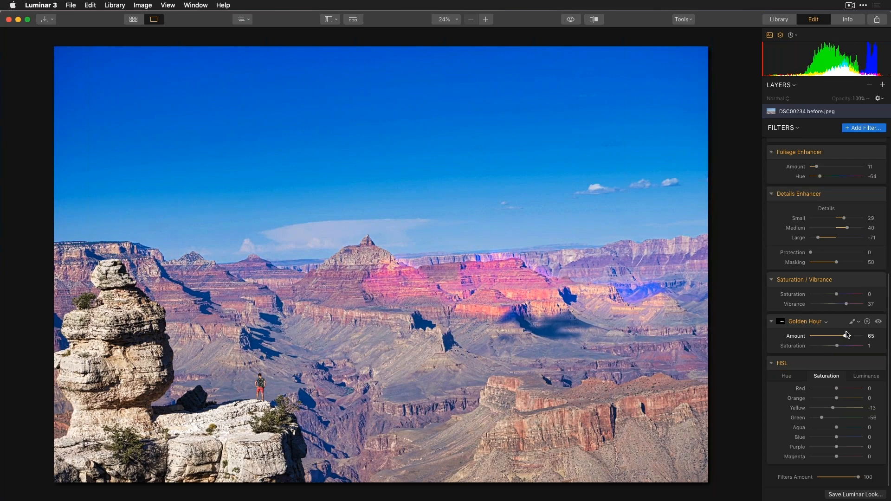
left_click_drag(846, 339, 854, 339)
Step: Fill the Golden Hour mask so it covers the whole canyon photo, and reduce the filter's amount to 46
left_click(784, 323)
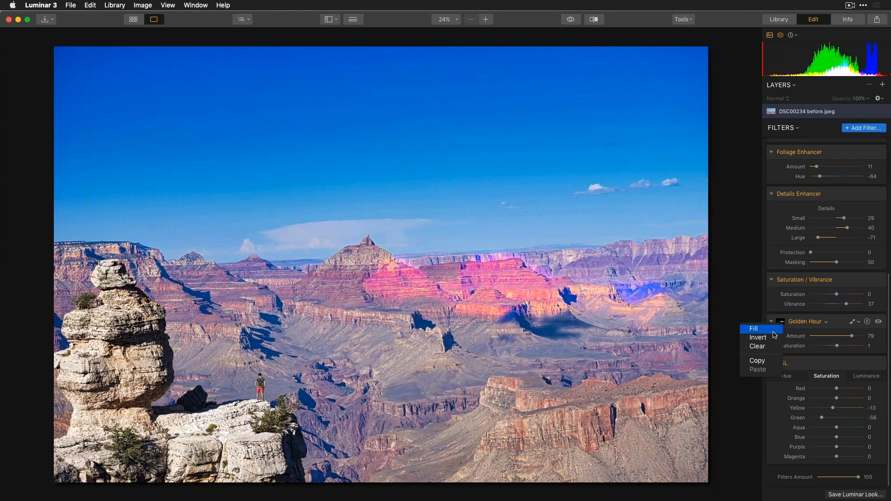
left_click(769, 333)
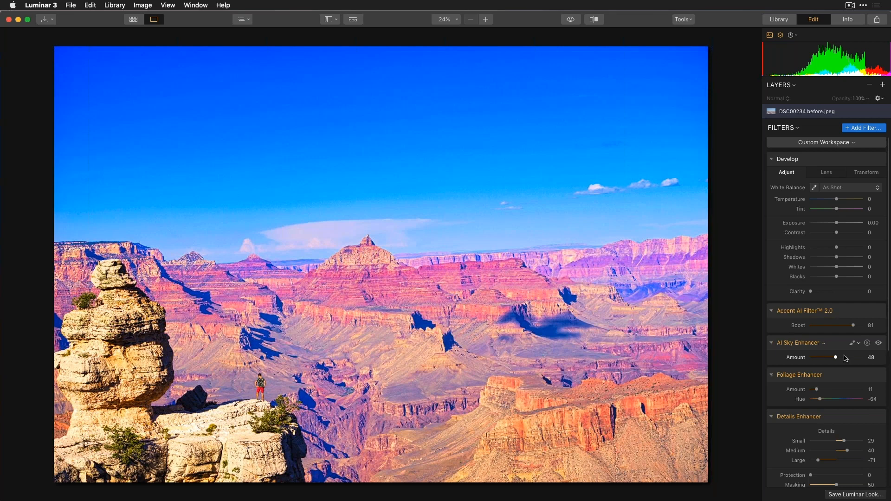
scroll(826, 388, "down", 5)
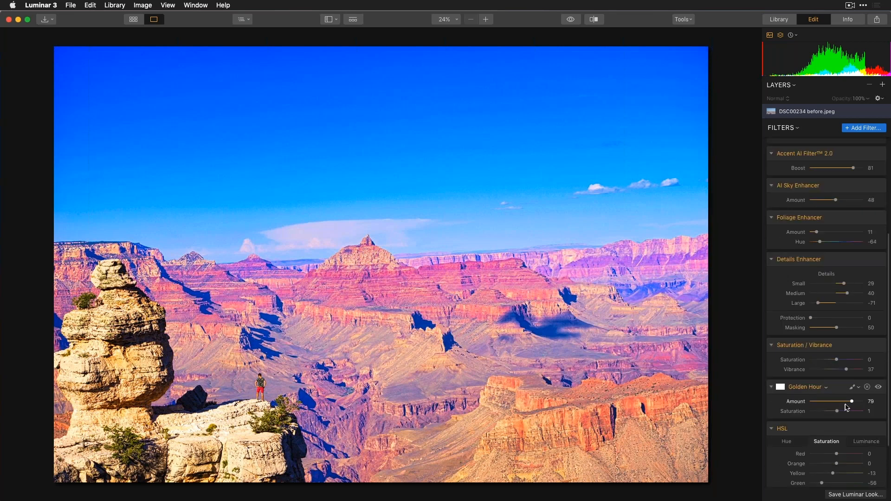
left_click_drag(846, 403, 835, 404)
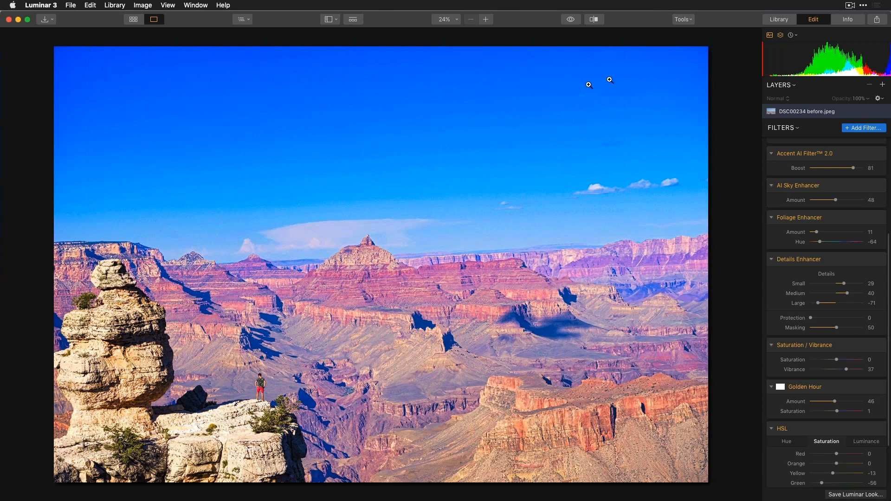
Step: Start cropping the canyon photo with a 1:1 (Square) aspect and shrink the frame around the balanced rock and central butte
left_click(691, 20)
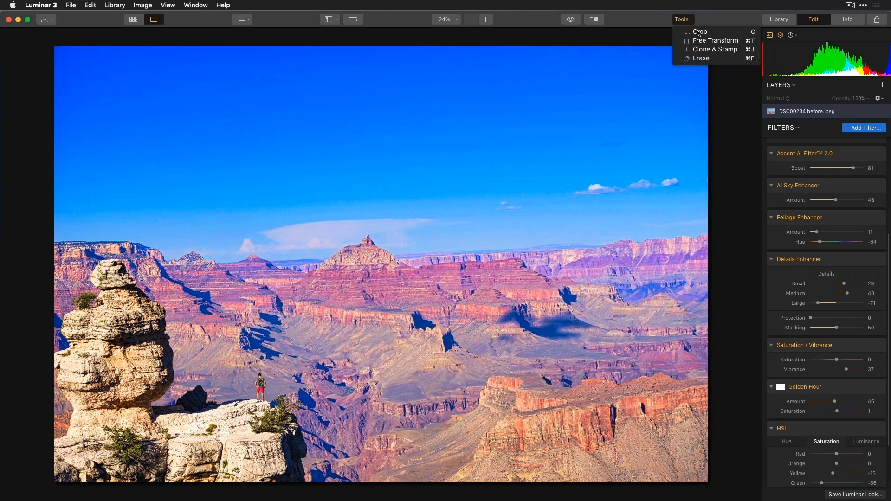
left_click(698, 32)
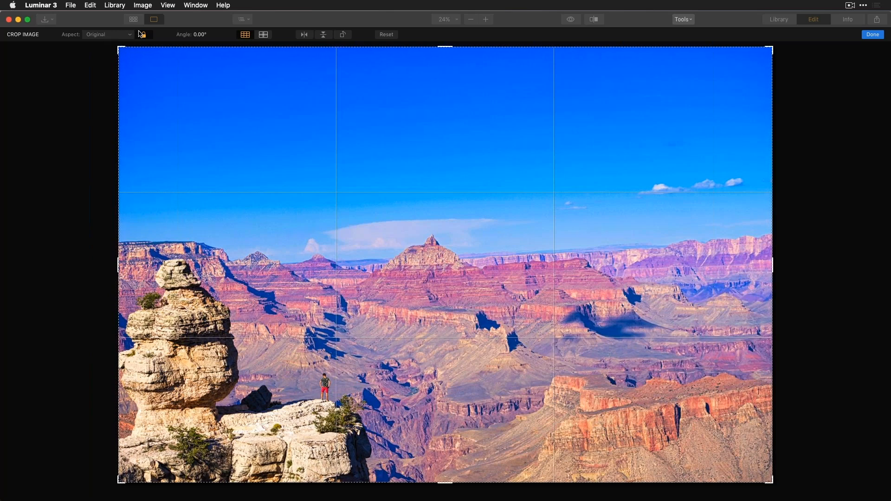
left_click(119, 38)
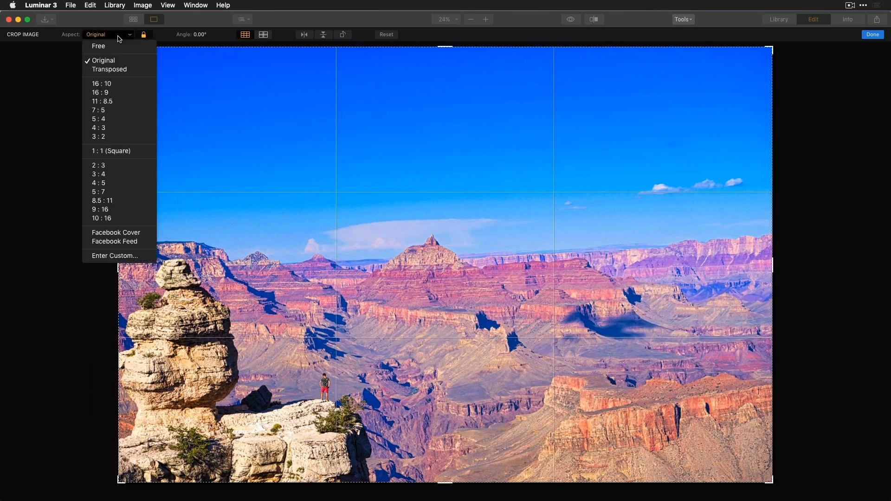
left_click(116, 150)
left_click_drag(584, 347, 630, 352)
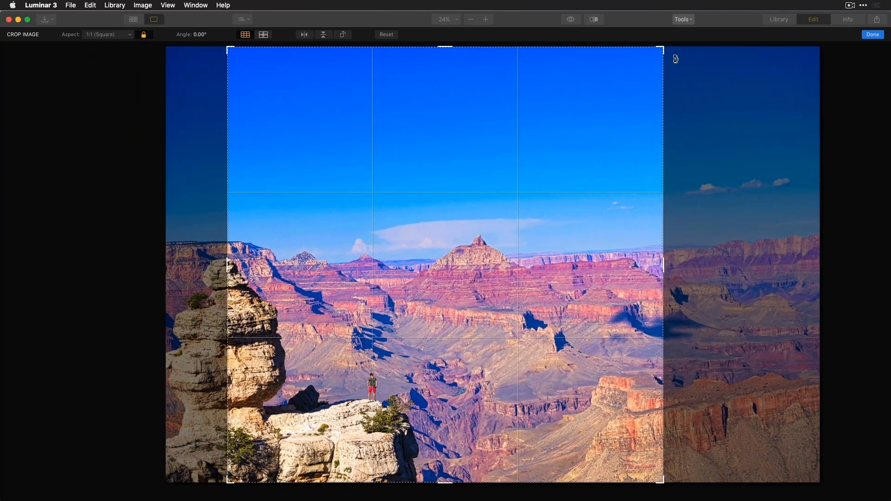
left_click_drag(663, 48, 596, 114)
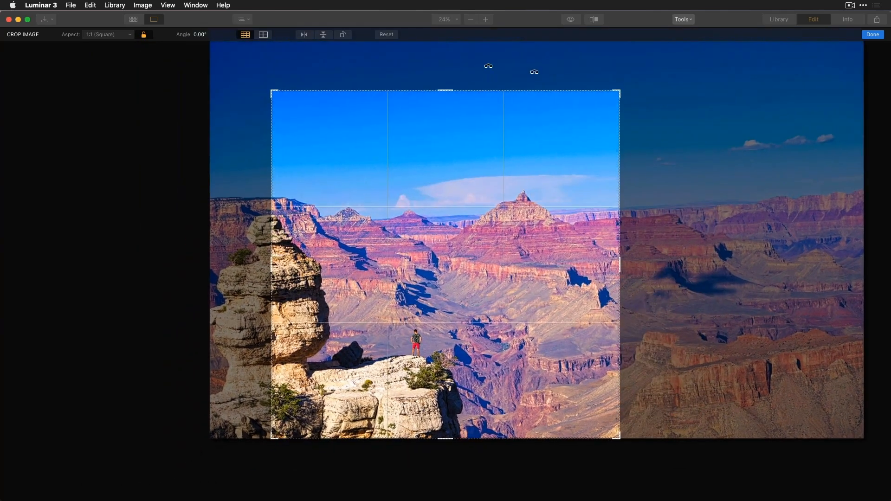
Step: Change the crop aspect to Facebook Cover and enlarge the frame to span the full width of the canyon photo
left_click(109, 35)
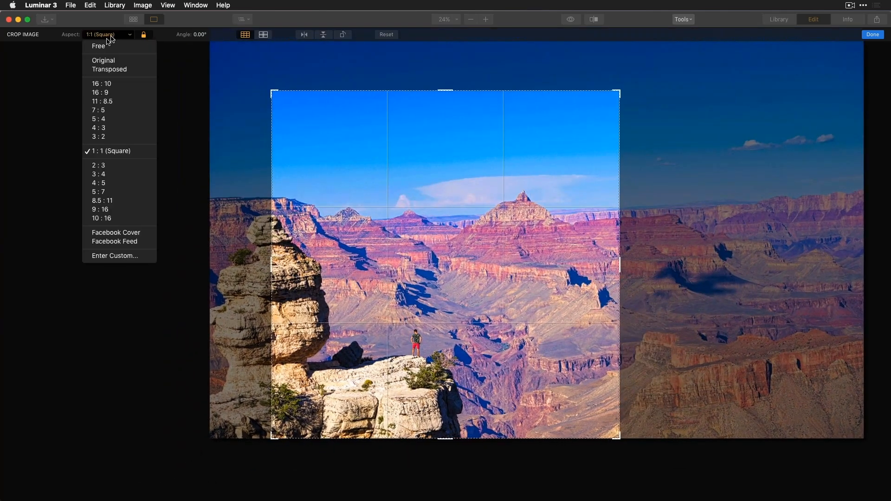
left_click(99, 232)
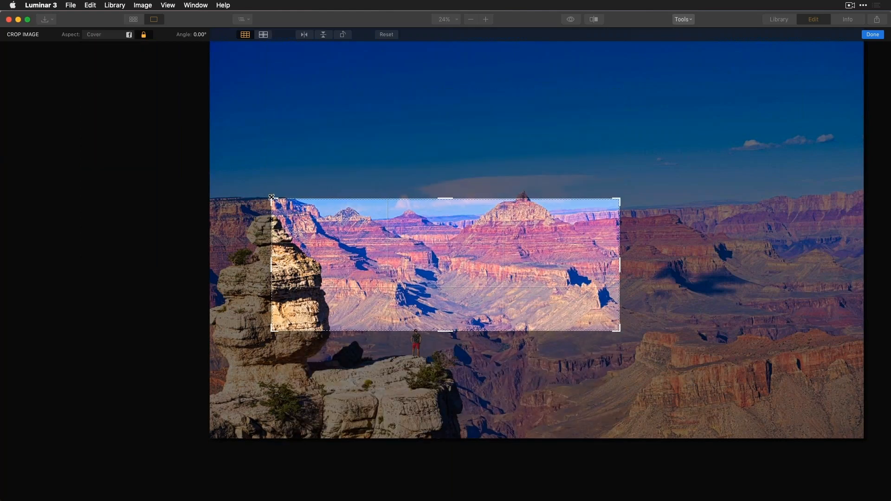
left_click_drag(272, 198, 229, 171)
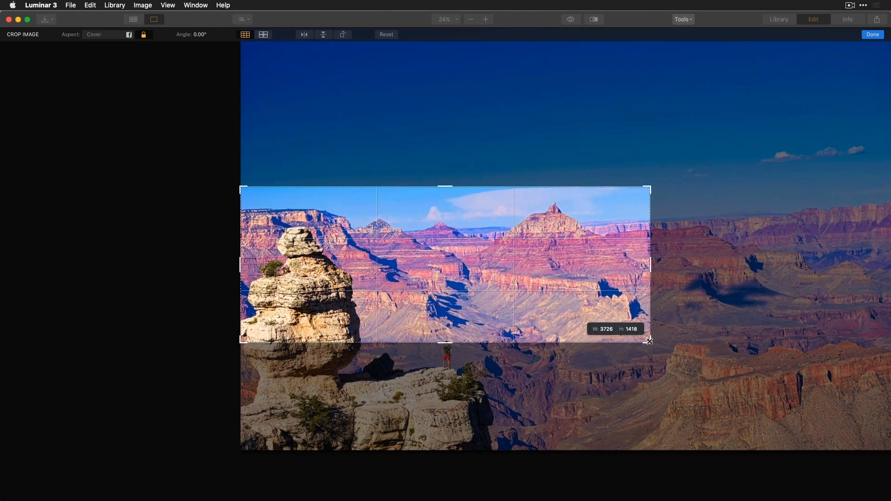
left_click_drag(650, 343, 786, 385)
left_click_drag(584, 305, 504, 303)
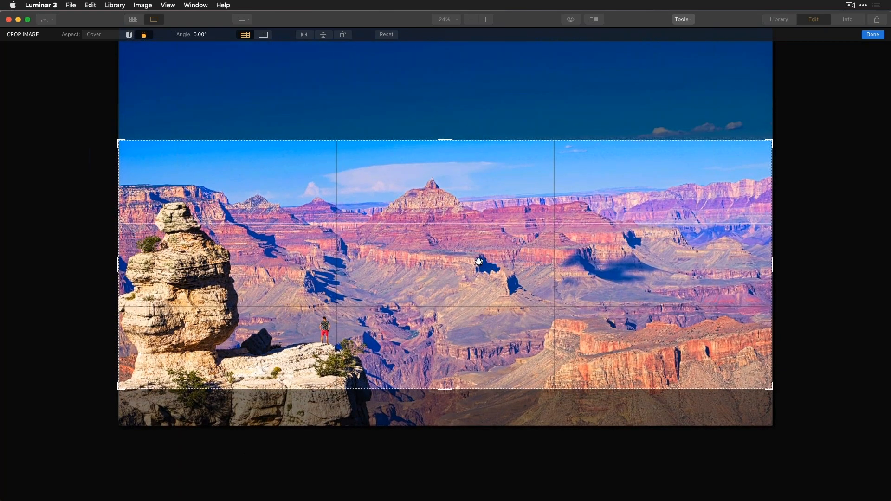
Step: Rotate the crop to an angle of 2.14° and reposition the canyon photo slightly within the frame
left_click(197, 35)
left_click_drag(206, 46, 207, 48)
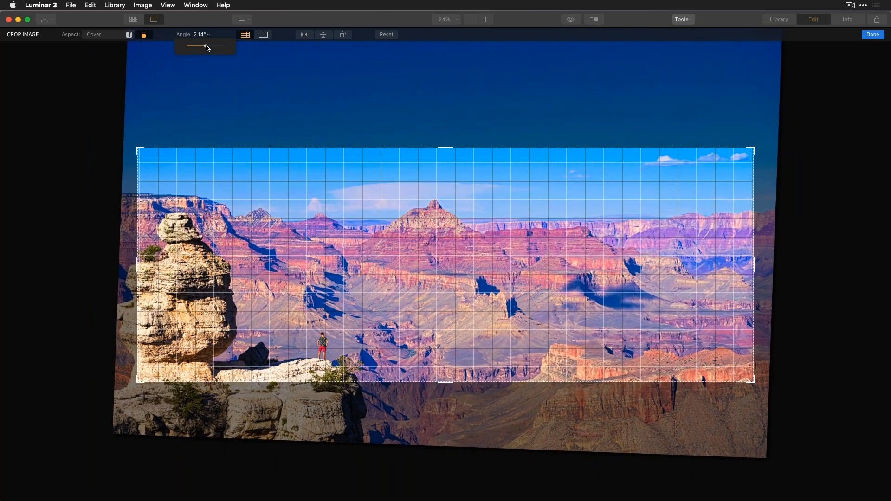
left_click_drag(206, 48, 207, 48)
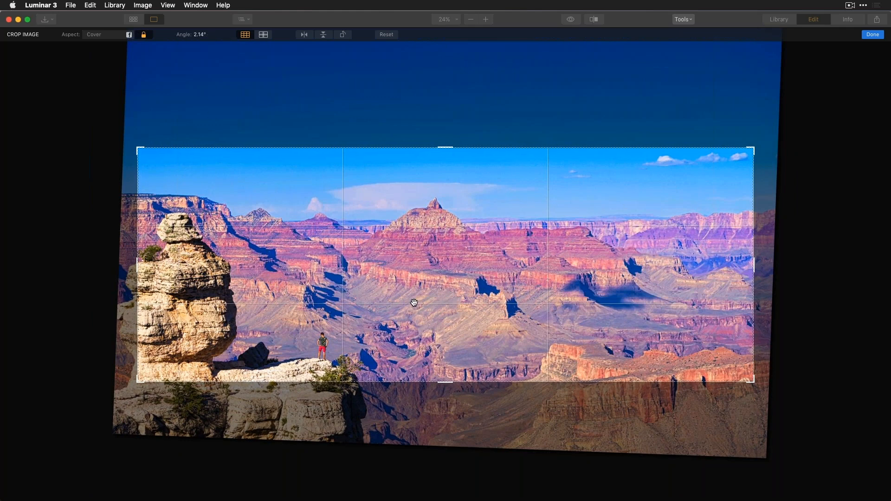
left_click_drag(401, 282, 373, 275)
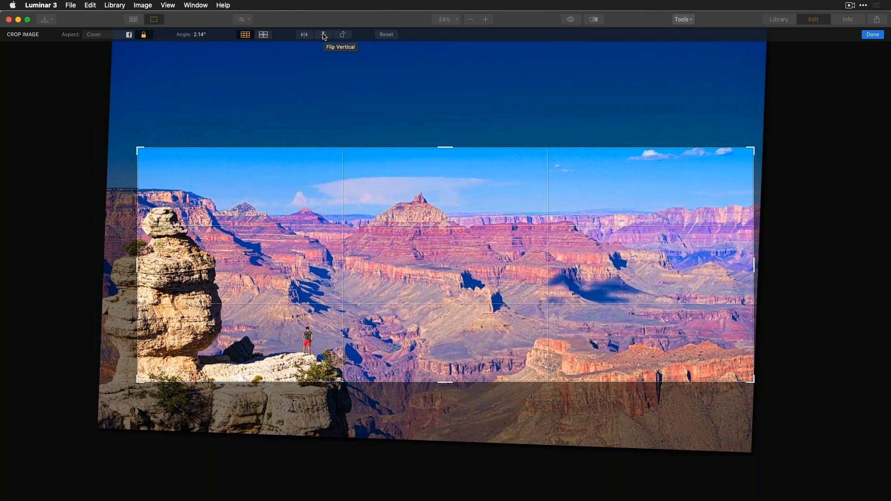
Step: Flip the canyon photo horizontally and apply the crop
left_click(304, 34)
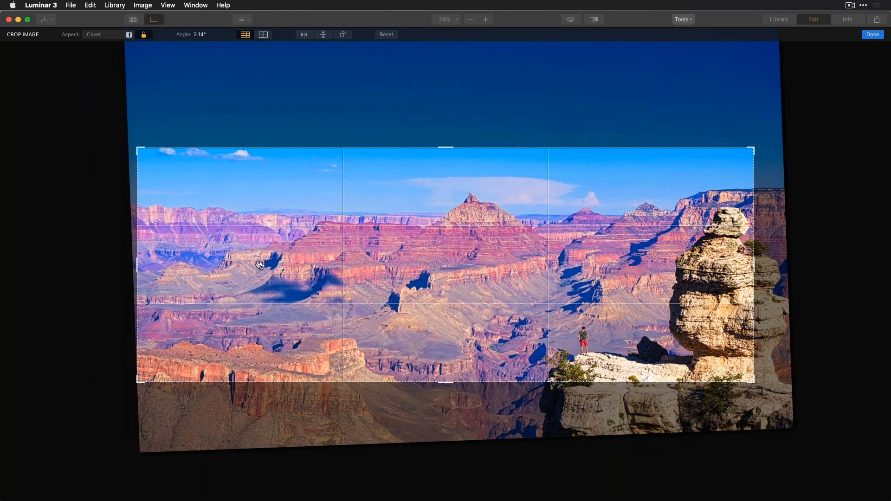
left_click(875, 35)
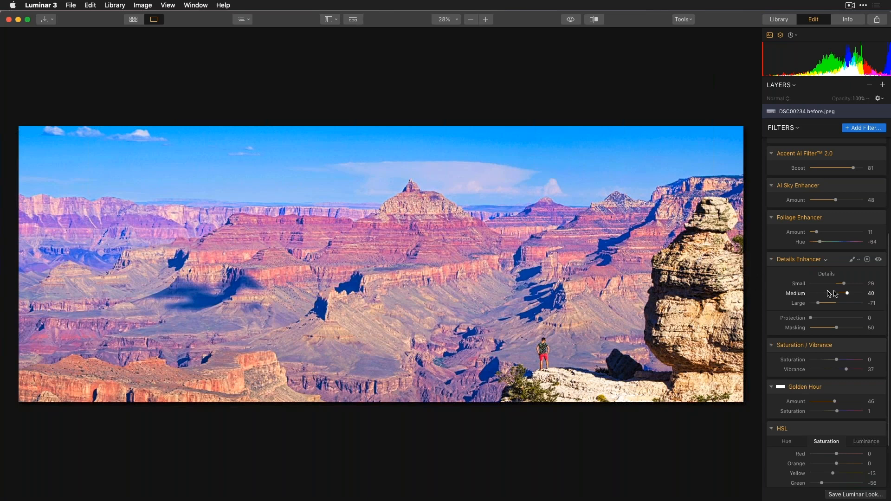
Step: Preview the Details Enhancer effect off and on, and draw a gradient mask for it that fades in from the sky to the upper canyon
left_click(878, 260)
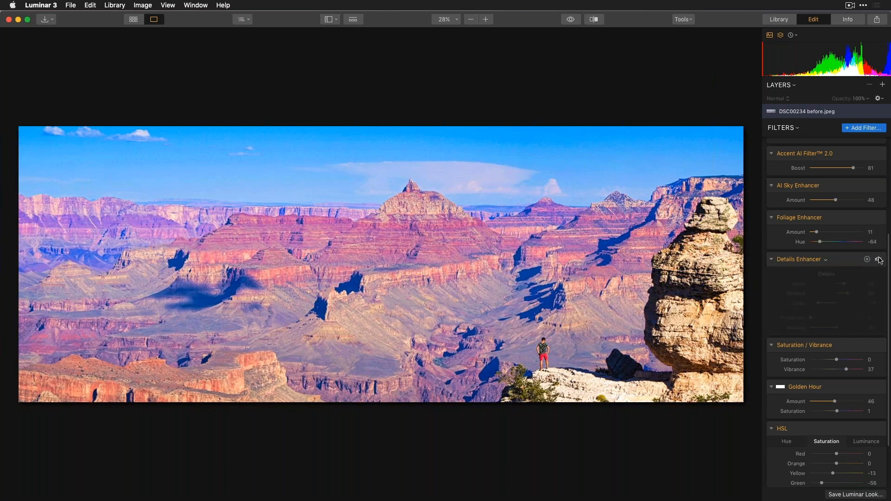
left_click(879, 260)
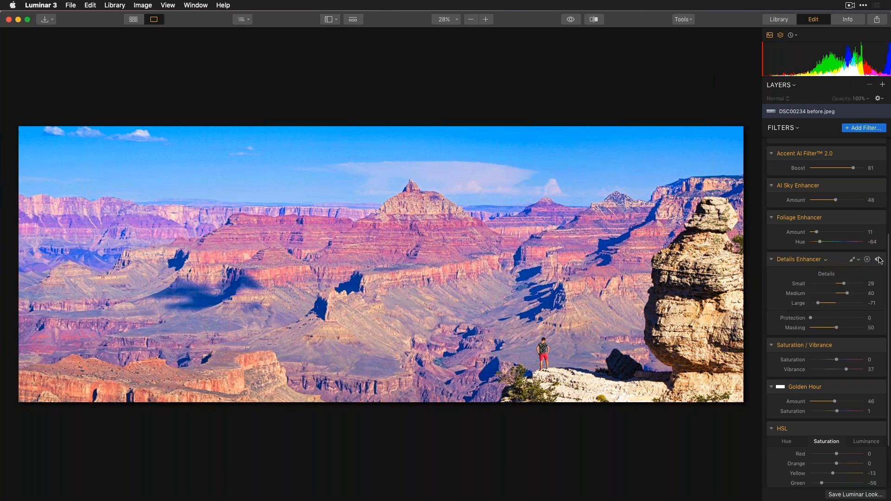
left_click(855, 261)
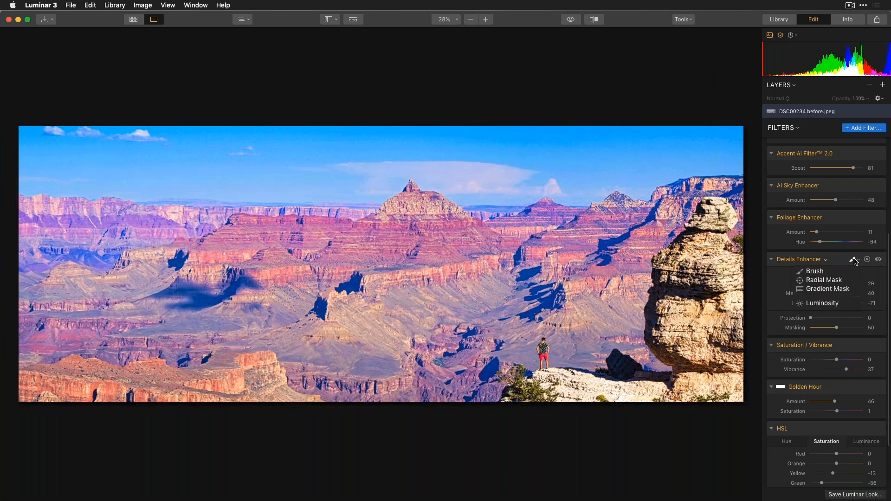
left_click(829, 289)
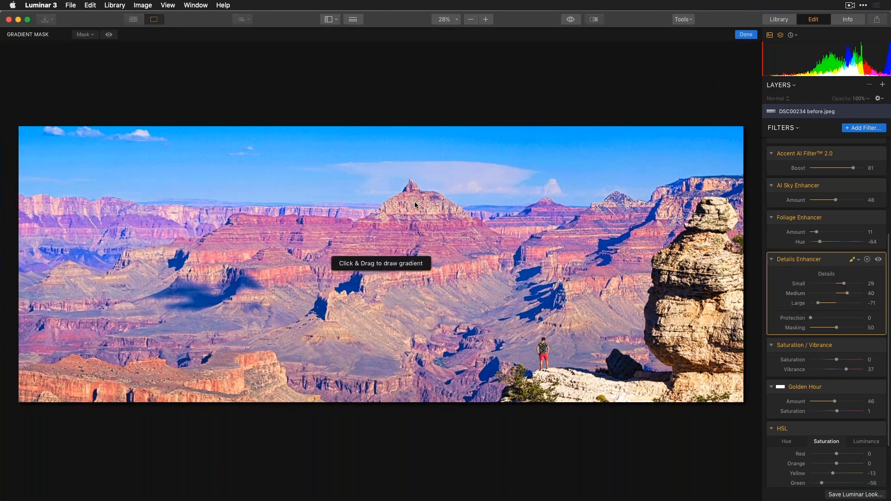
mouse_move(444, 199)
left_mouse_down()
mouse_move(454, 198)
mouse_move(438, 193)
mouse_move(449, 178)
mouse_move(439, 189)
mouse_move(434, 259)
left_mouse_up()
left_click_drag(443, 186, 442, 180)
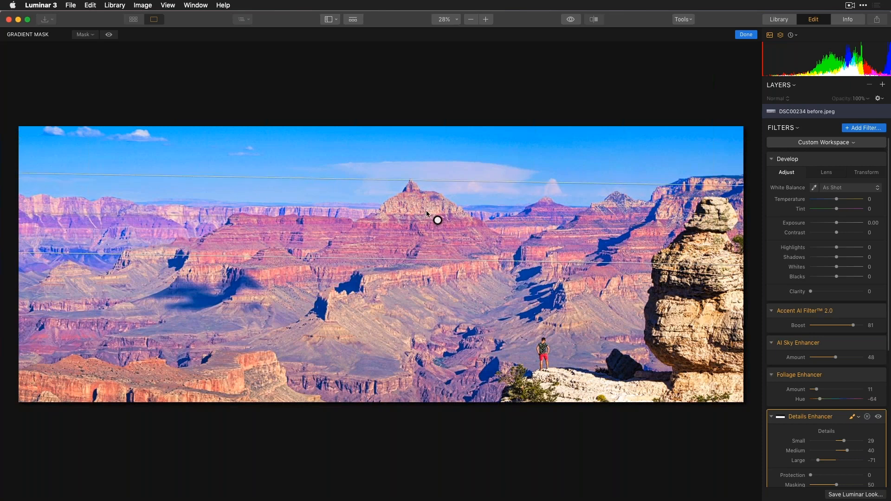
left_click_drag(436, 221, 439, 211)
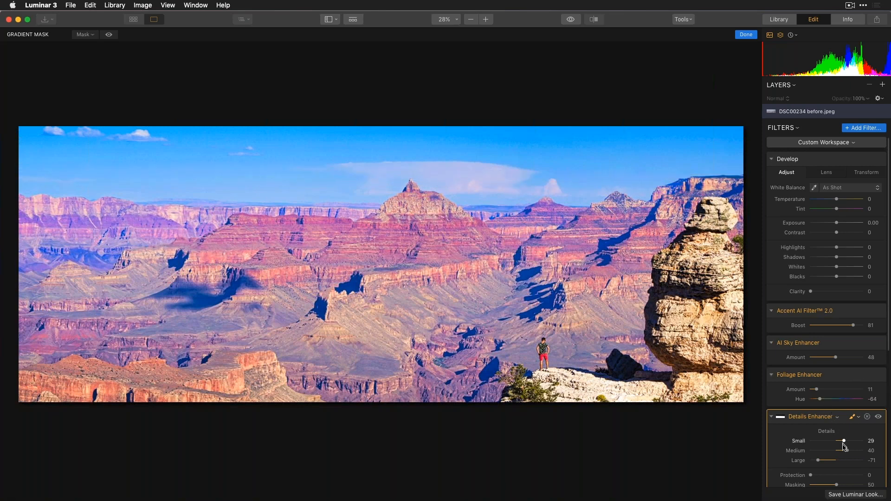
Step: Set the Details Enhancer's Large value to -18, check the gradient mask overlay and apply the mask
mouse_move(818, 460)
left_mouse_down()
mouse_move(890, 458)
mouse_move(816, 462)
mouse_move(861, 462)
mouse_move(834, 467)
left_mouse_up()
left_click(109, 35)
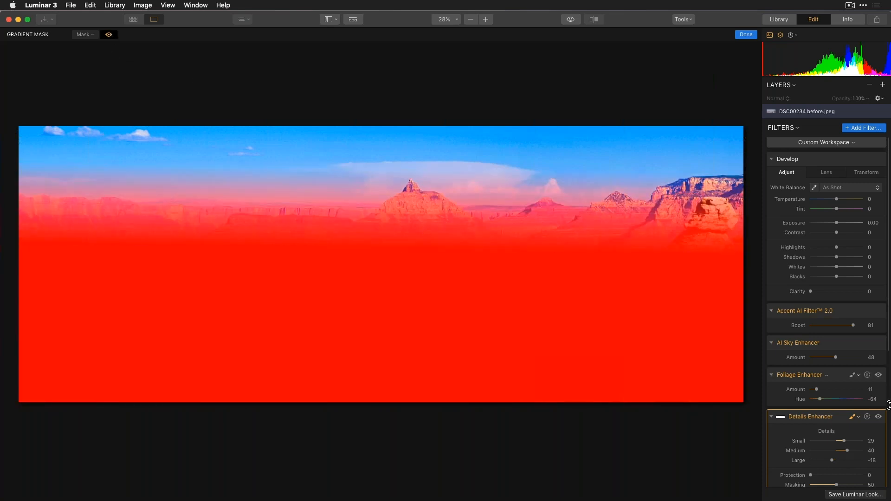
left_click(851, 417)
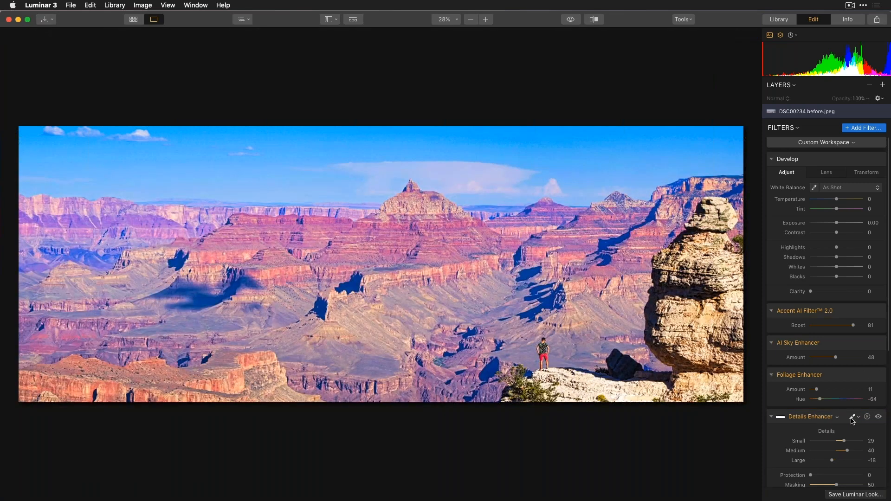
Step: Brush the balanced rock into the Details Enhancer mask and erase the mask from the sky along the horizon
left_click(853, 417)
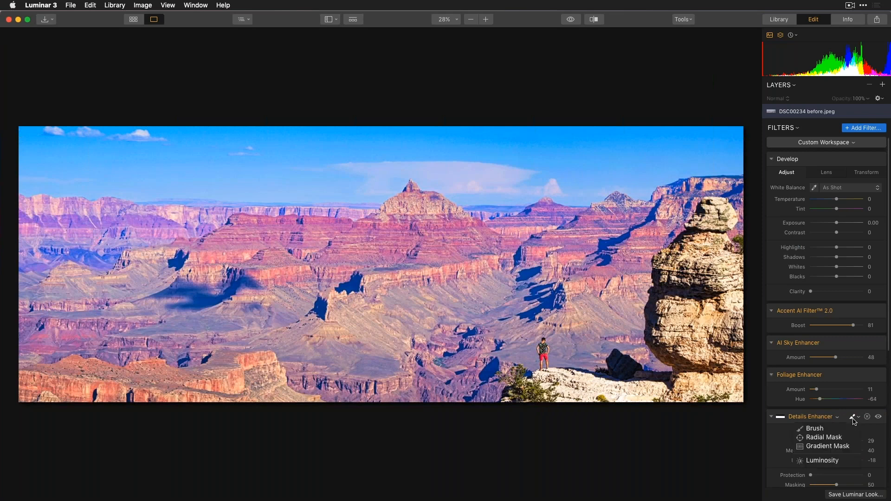
left_click(813, 425)
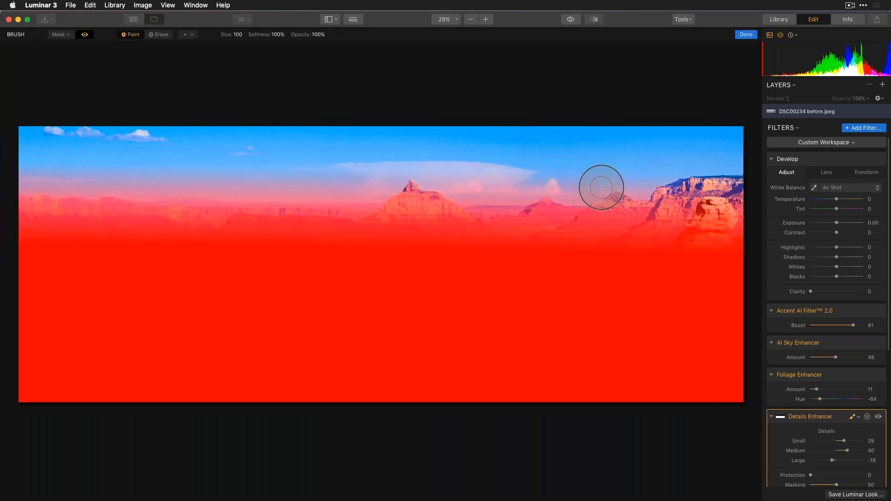
mouse_move(742, 200)
left_mouse_down()
mouse_move(708, 204)
mouse_move(745, 195)
mouse_move(703, 208)
left_mouse_up()
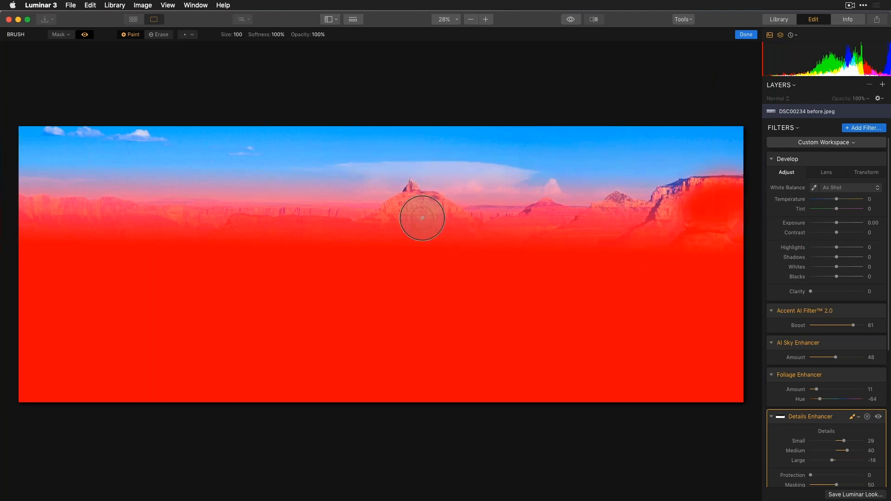
left_click(159, 34)
mouse_move(483, 182)
left_mouse_down()
mouse_move(522, 176)
mouse_move(577, 189)
mouse_move(601, 179)
mouse_move(506, 182)
mouse_move(416, 169)
mouse_move(300, 197)
mouse_move(118, 184)
mouse_move(65, 164)
mouse_move(726, 149)
mouse_move(383, 152)
mouse_move(113, 179)
mouse_move(49, 166)
left_mouse_up()
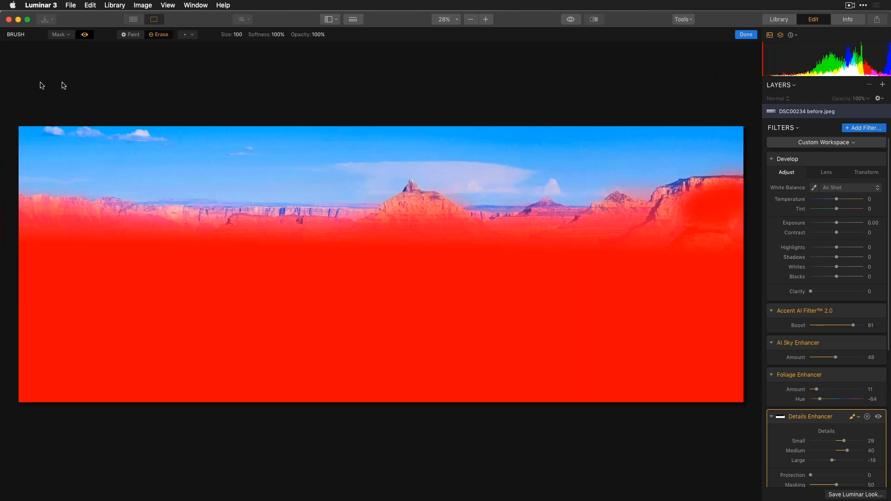
left_click(84, 35)
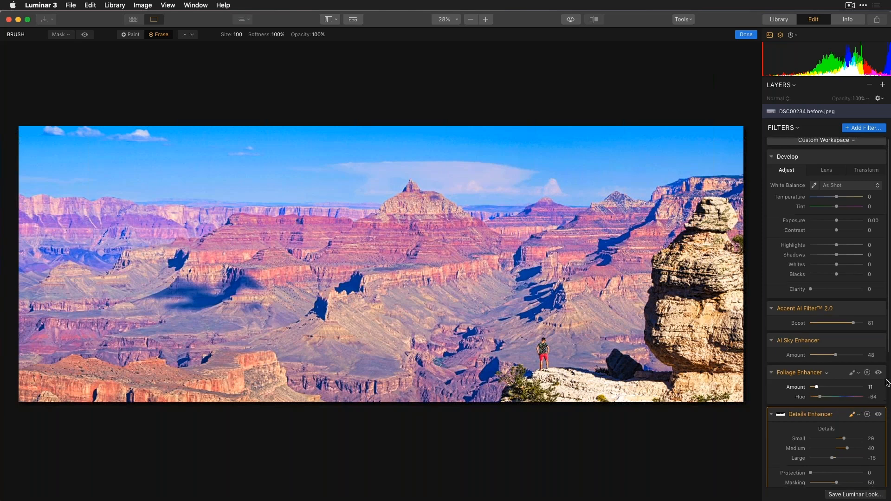
Step: Duplicate the masked Details Enhancer filter, leave mask editing and collapse the upper of the two copies
scroll(890, 356, "down", 2)
scroll(890, 355, "down", 10)
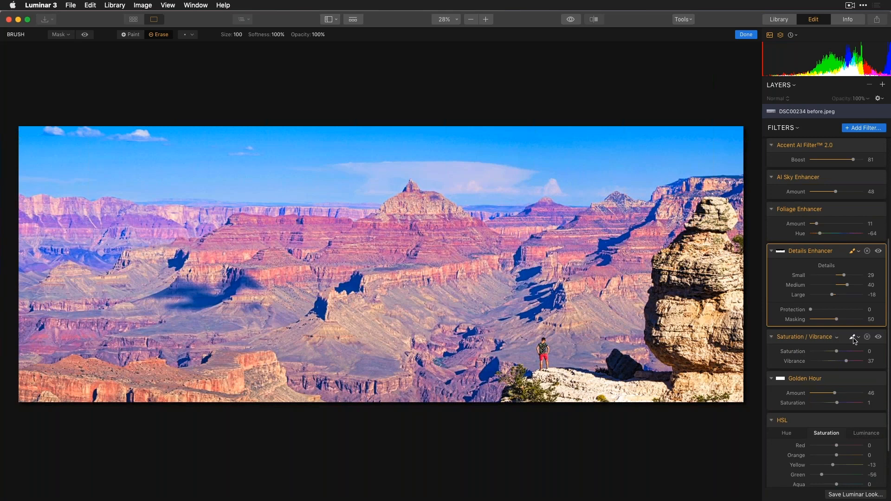
left_click(831, 253)
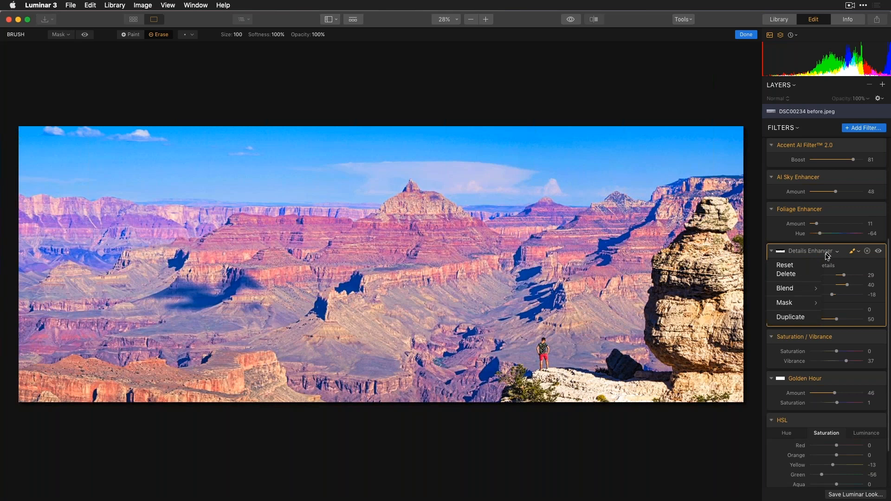
left_click(799, 322)
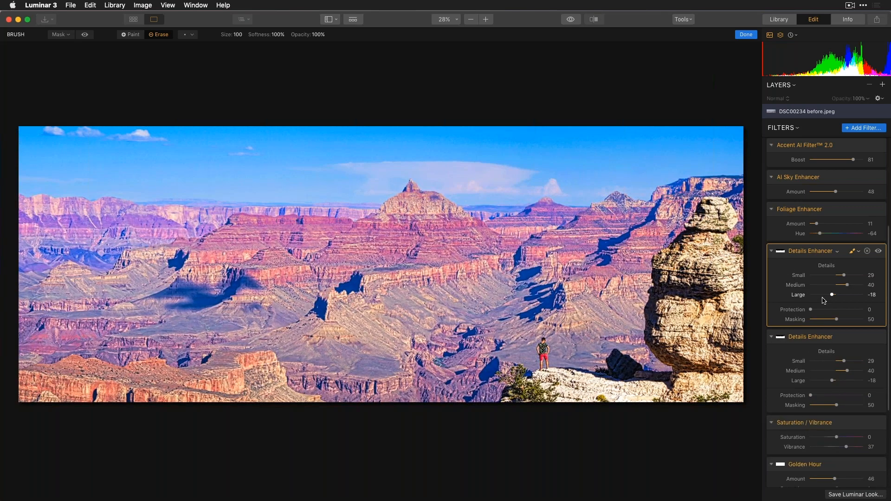
left_click(781, 253)
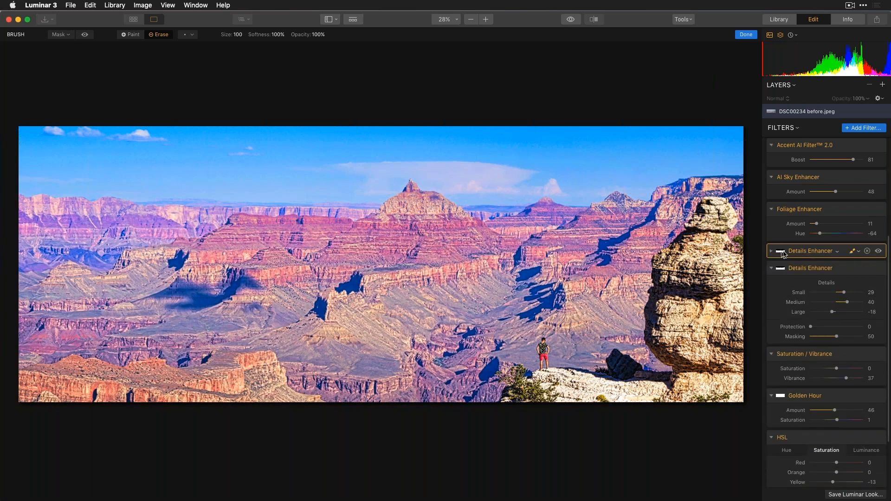
left_click(840, 253)
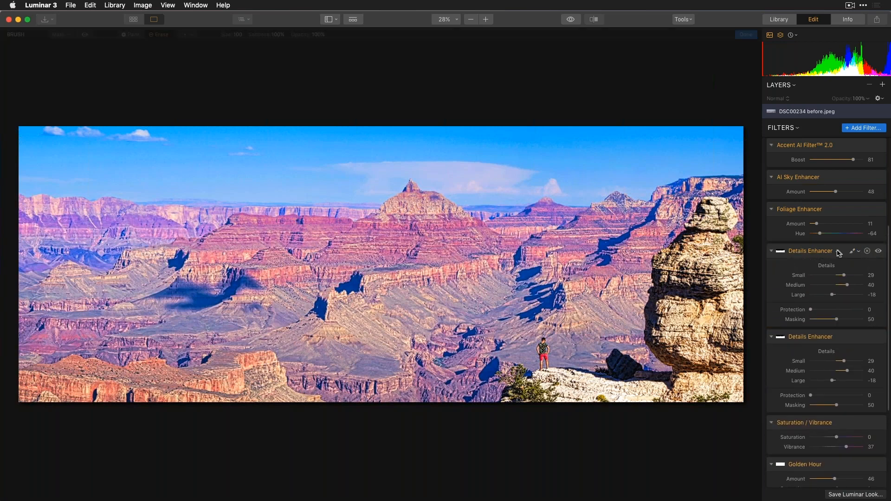
left_click(776, 254)
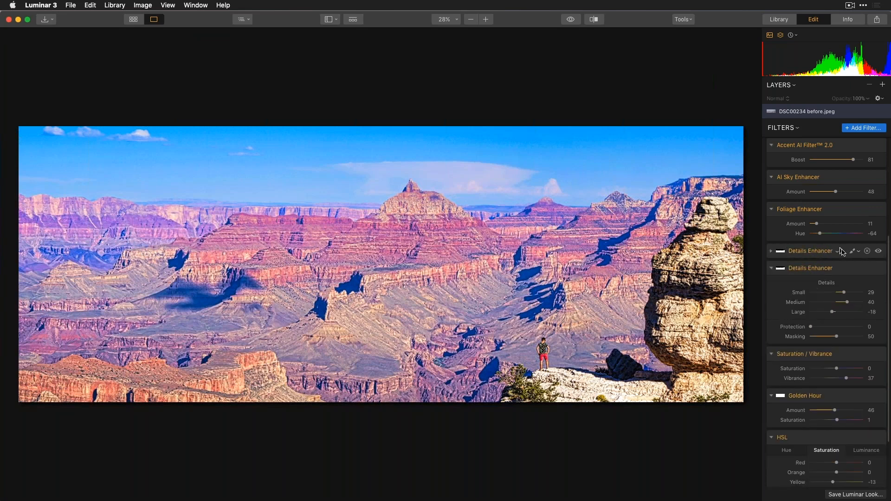
Step: Invert the upper Details Enhancer's mask and set the lower copy's Small to -68, Medium to -65 and Large to -97
left_click(839, 251)
mouse_move(803, 305)
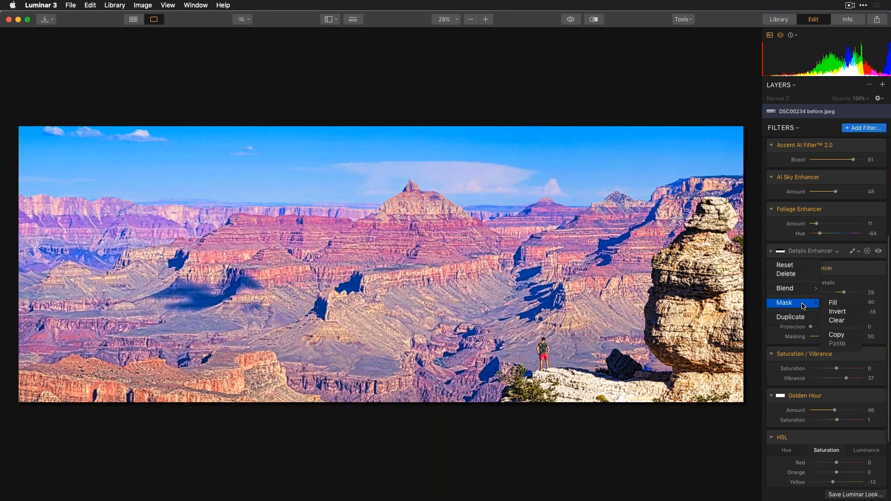
left_click(836, 313)
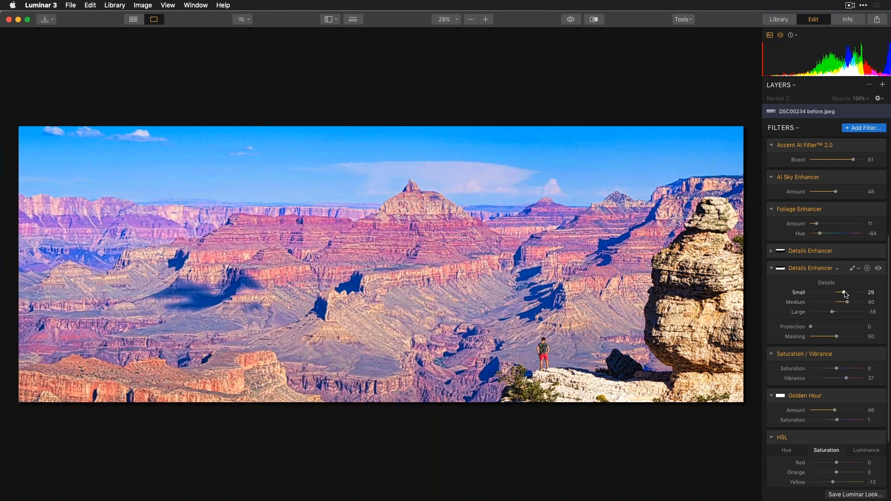
left_click_drag(844, 294, 812, 317)
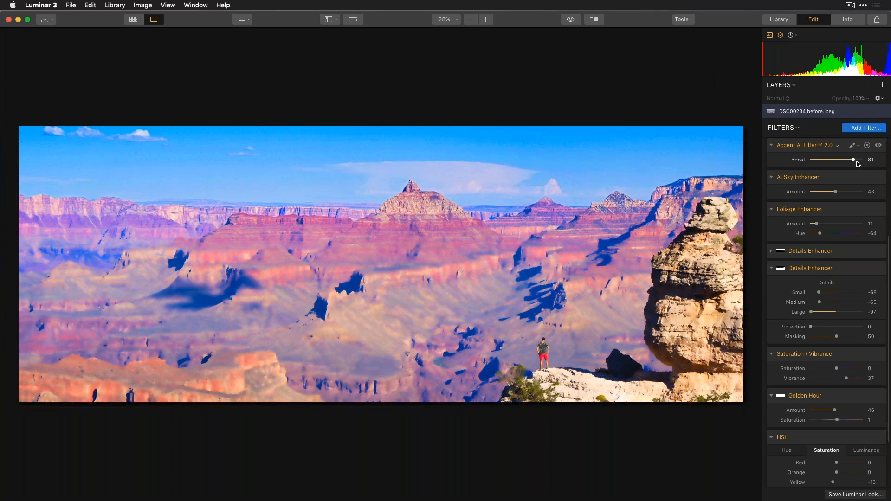
Step: Use the edit history to undo the slider changes made to the lower Details Enhancer
left_click(791, 35)
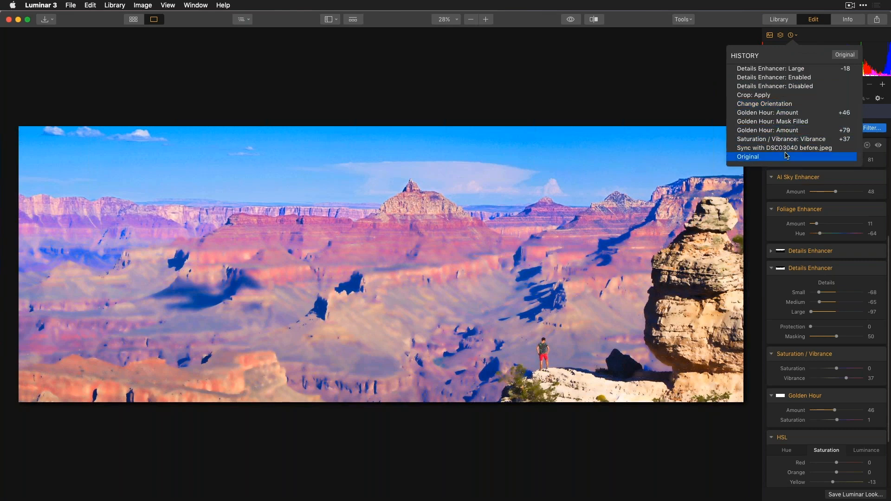
scroll(787, 146, "up", 4)
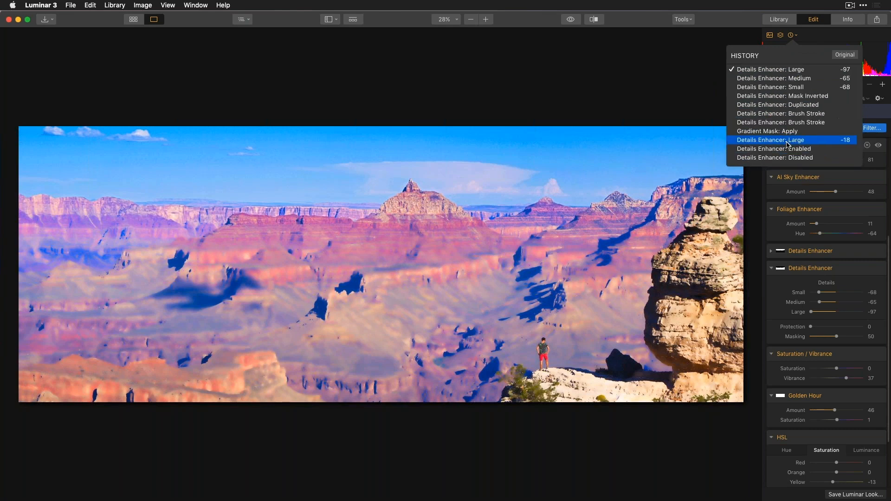
left_click(806, 96)
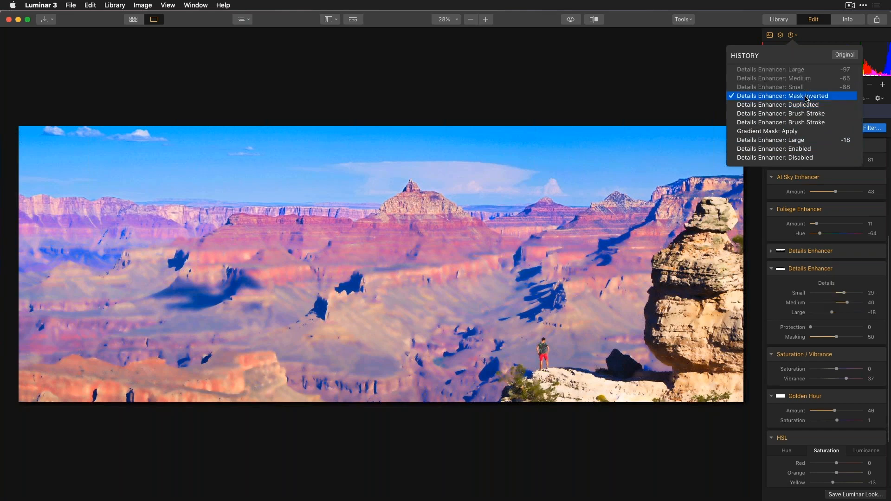
left_click(679, 92)
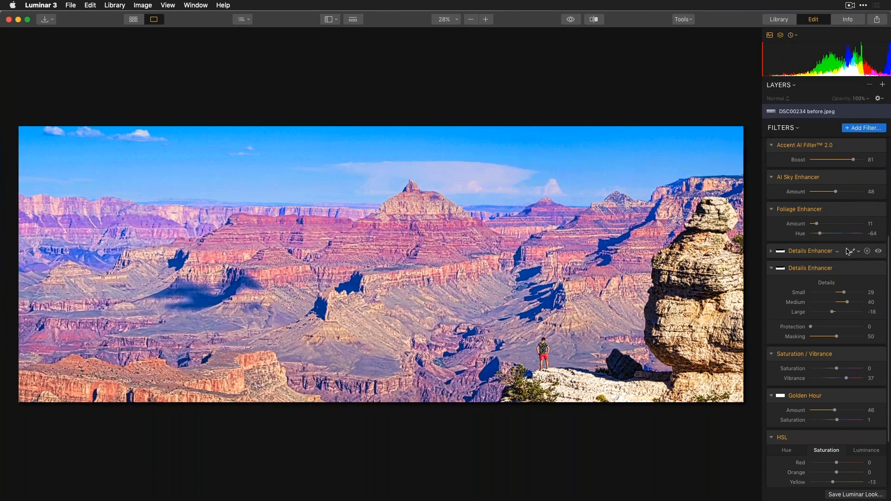
Step: Expand the upper Details Enhancer and invert its mask so it targets the sky and far horizon
left_click(846, 252)
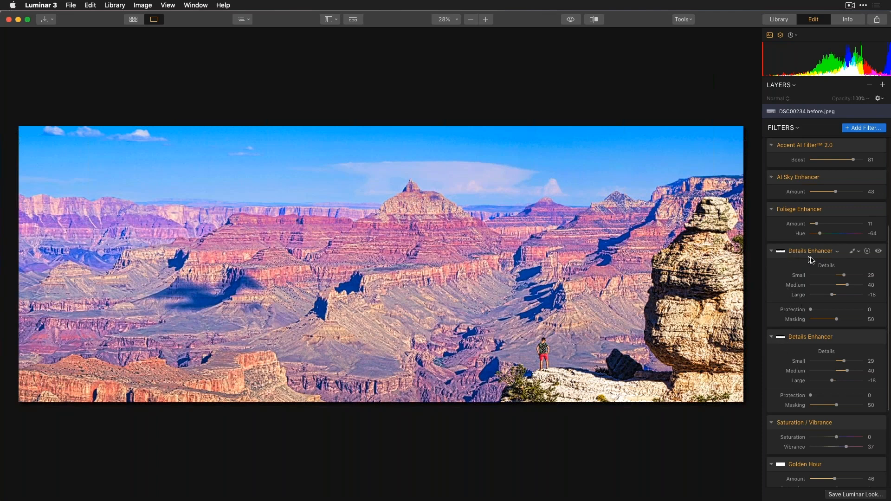
left_click(837, 253)
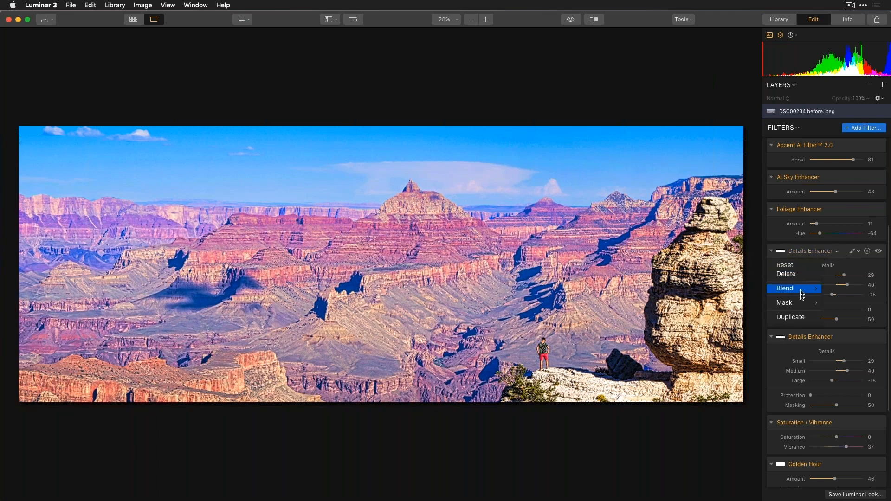
mouse_move(814, 303)
left_click(836, 305)
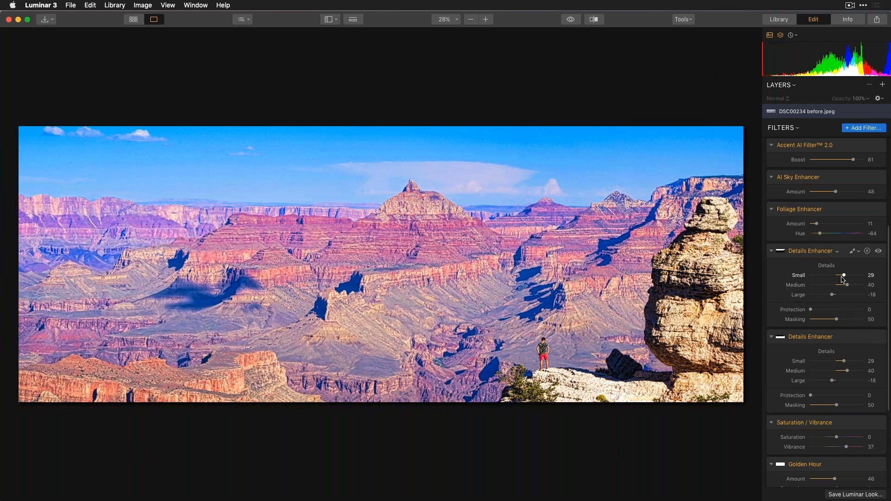
Step: Set the upper Details Enhancer's Small to -84, Medium to -60 and Large to -40
left_click_drag(842, 277, 795, 277)
left_click_drag(848, 285, 827, 299)
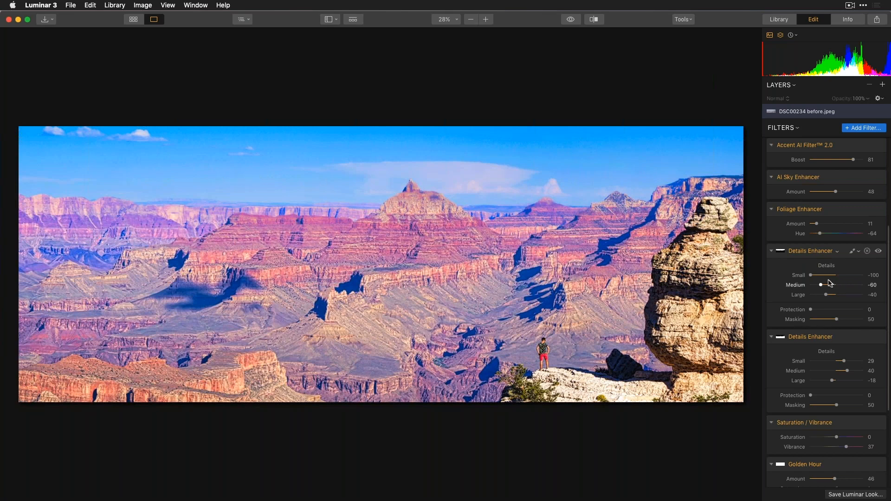
left_click_drag(811, 276, 815, 275)
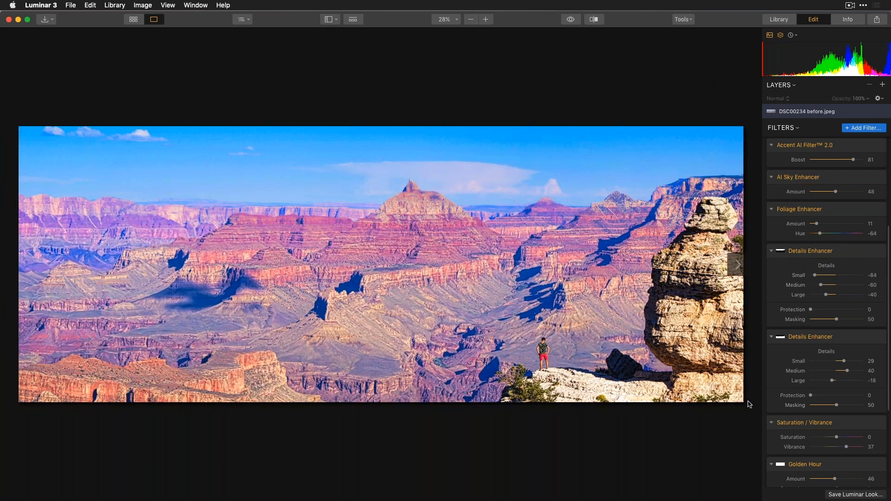
Step: Clear the filter catalog's search and add the Adjustable Gradient filter to the canyon photo
left_click(862, 128)
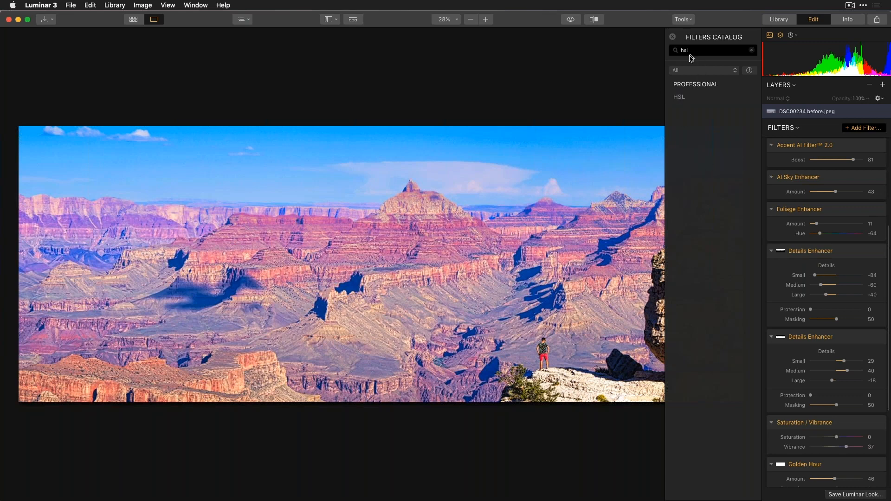
left_click(752, 50)
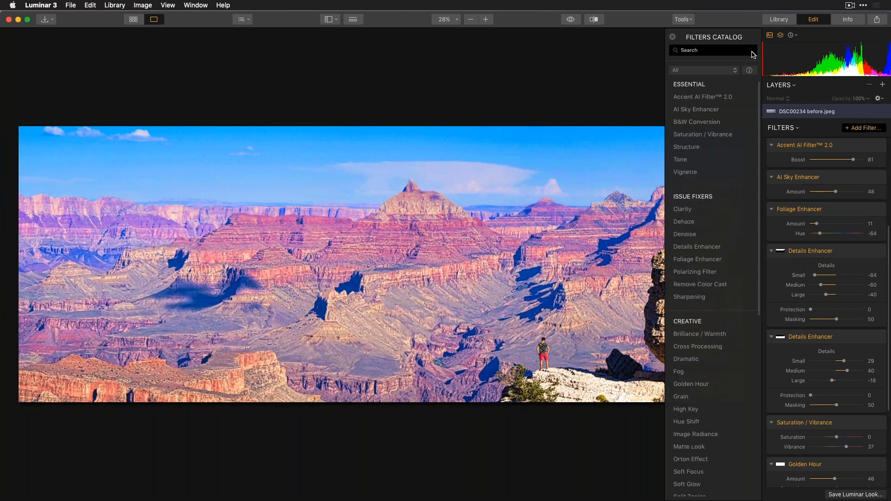
scroll(696, 320, "down", 10)
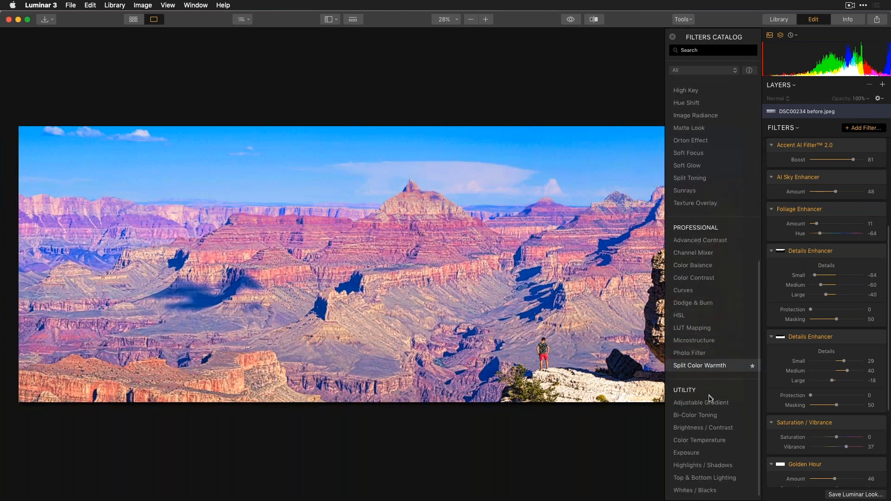
left_click(708, 402)
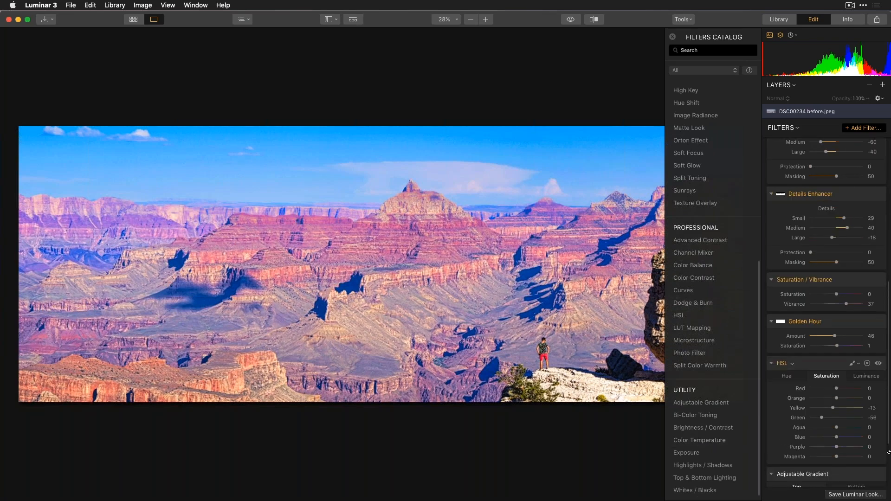
Step: Set the Adjustable Gradient's orientation so its transition lies along the canyon's horizon, with Blend 16 and Horizontal Shift 51
scroll(875, 433, "down", 4)
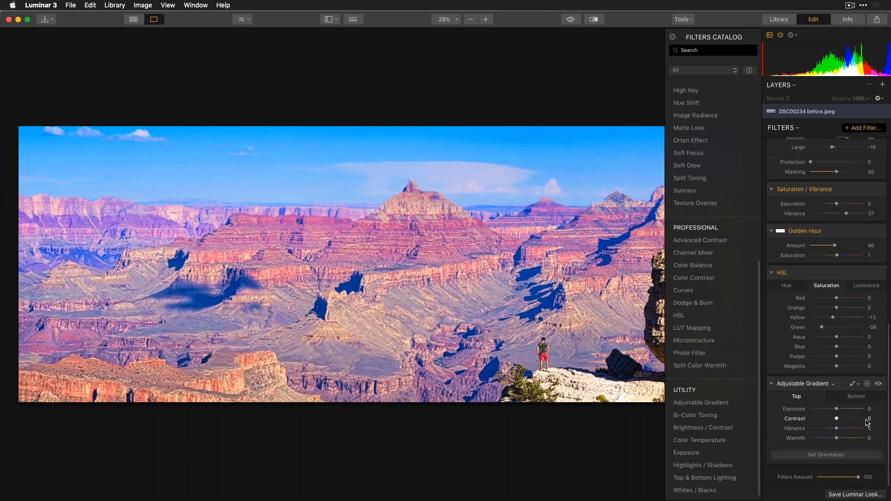
left_click(827, 455)
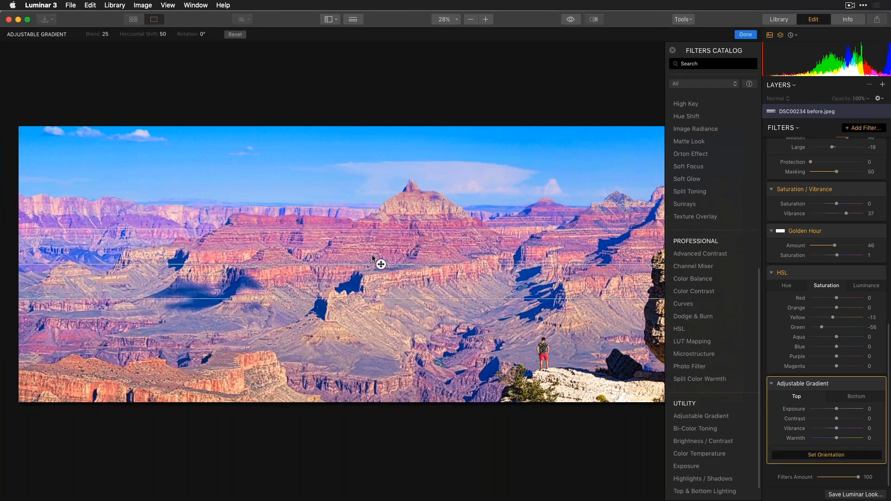
left_click_drag(372, 256, 381, 198)
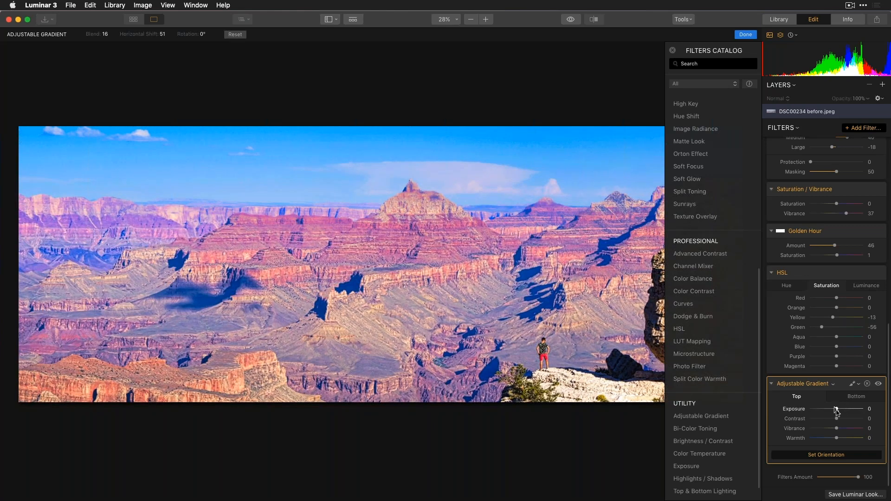
Step: For the top of the Adjustable Gradient, set Exposure to -53, Warmth to 30, Vibrance to -33 and Contrast to -50
left_click_drag(838, 412, 825, 417)
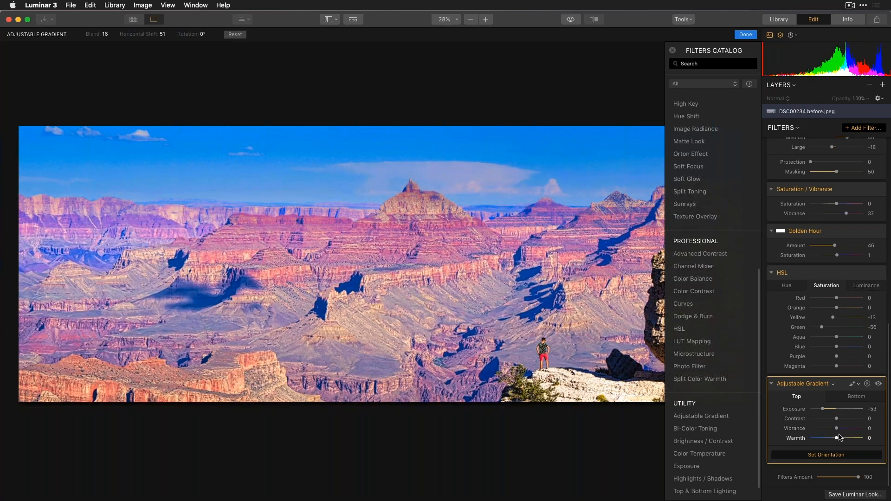
left_click_drag(838, 438, 828, 429)
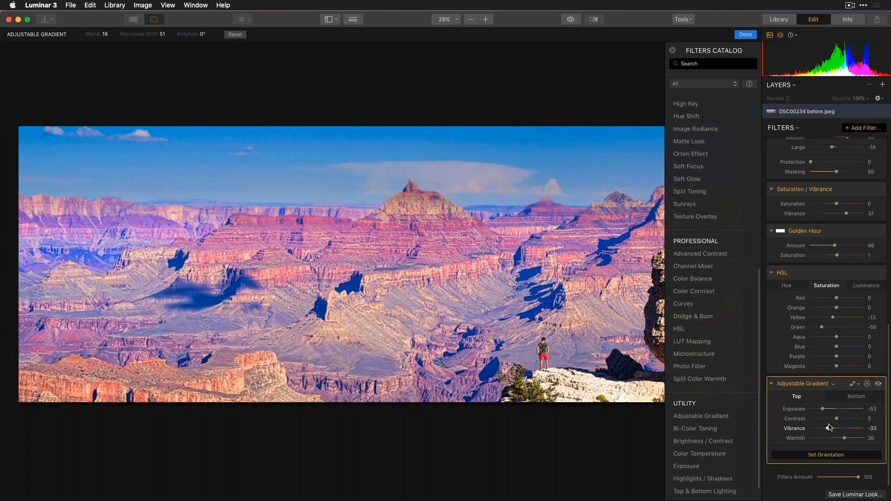
mouse_move(836, 420)
left_mouse_down()
mouse_move(853, 421)
mouse_move(823, 426)
left_mouse_up()
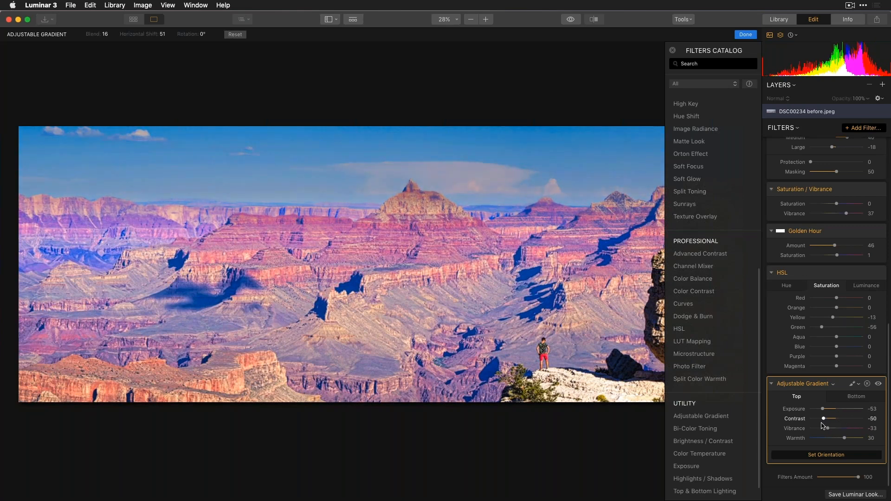
Step: For the bottom of the Adjustable Gradient, set Exposure to -35, Contrast to 26, Warmth to 26 and Vibrance to -28
left_click(855, 397)
left_click_drag(837, 409, 828, 411)
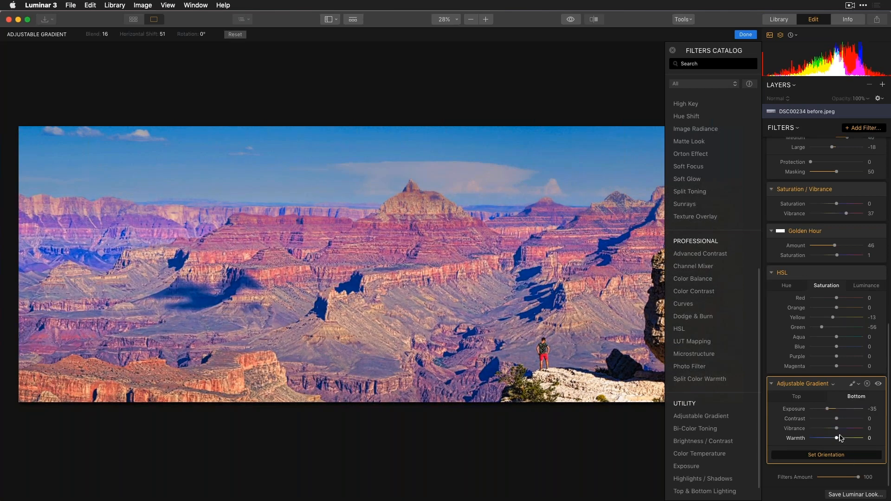
mouse_move(838, 430)
left_mouse_down()
mouse_move(848, 431)
mouse_move(810, 420)
mouse_move(851, 419)
mouse_move(844, 439)
left_mouse_up()
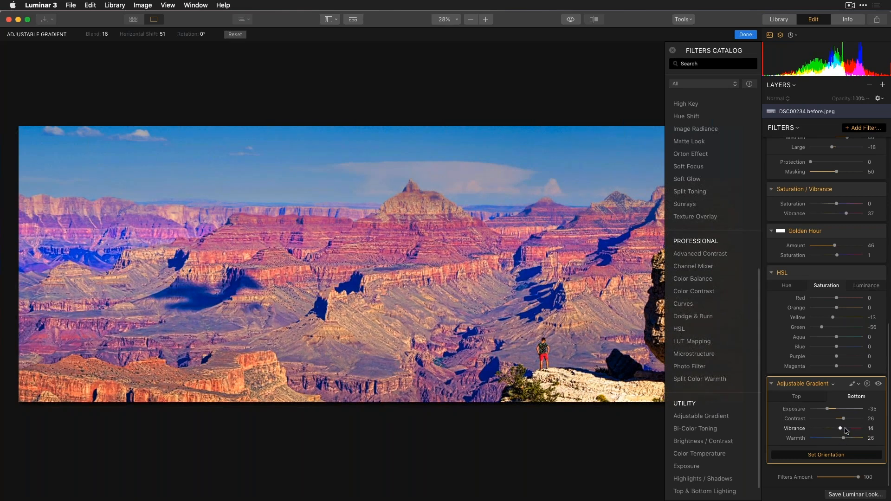
left_click_drag(841, 428, 830, 430)
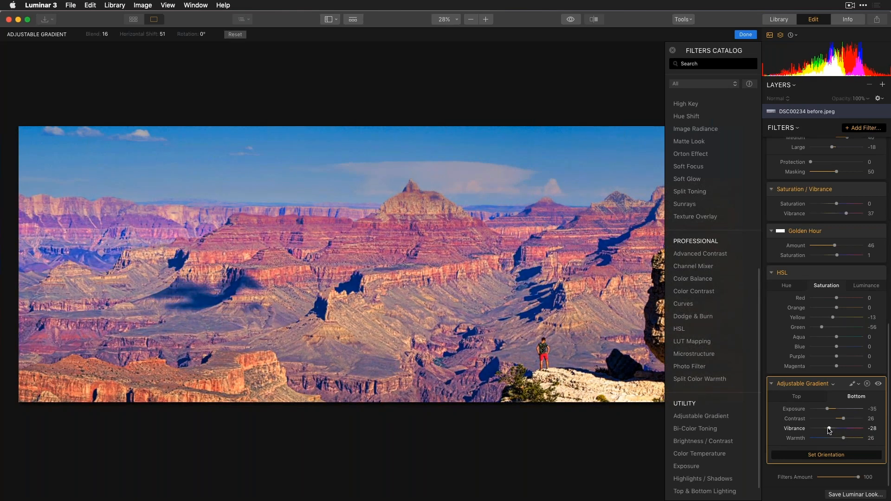
Step: Compare the edit with the original photo, finish the gradient placement, and return to editing with the filter catalog closed
left_click(572, 20)
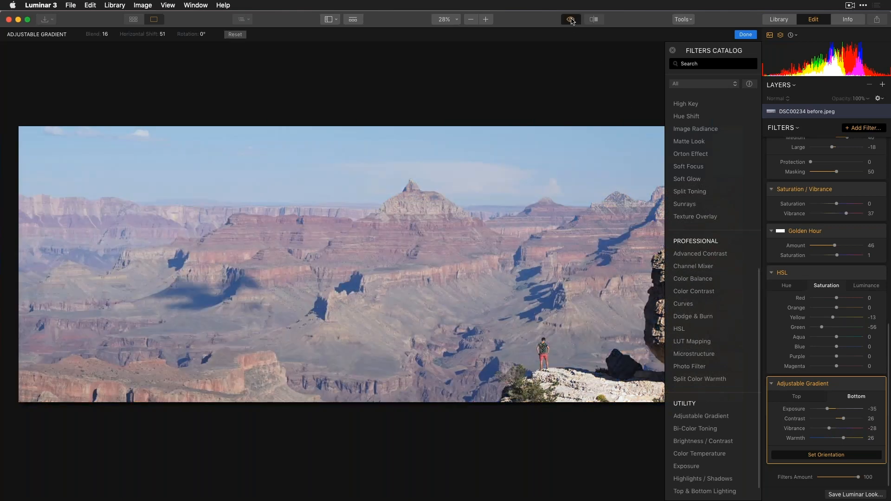
left_click(571, 19)
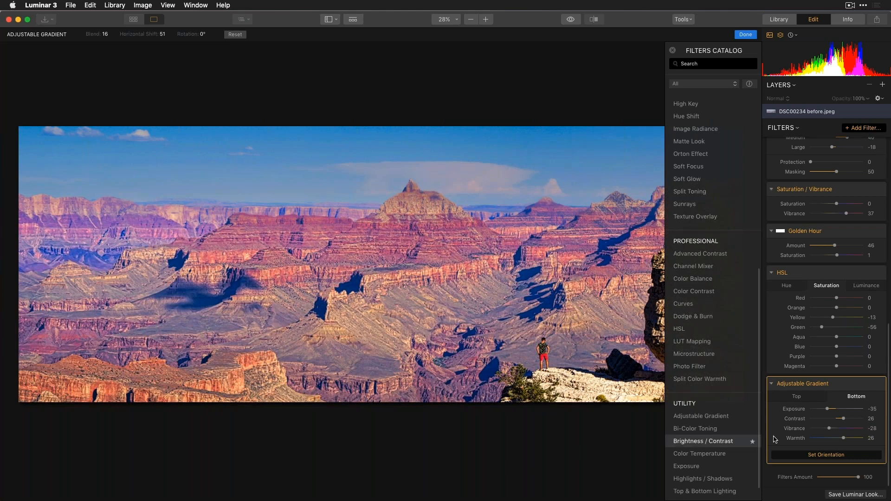
left_click(745, 34)
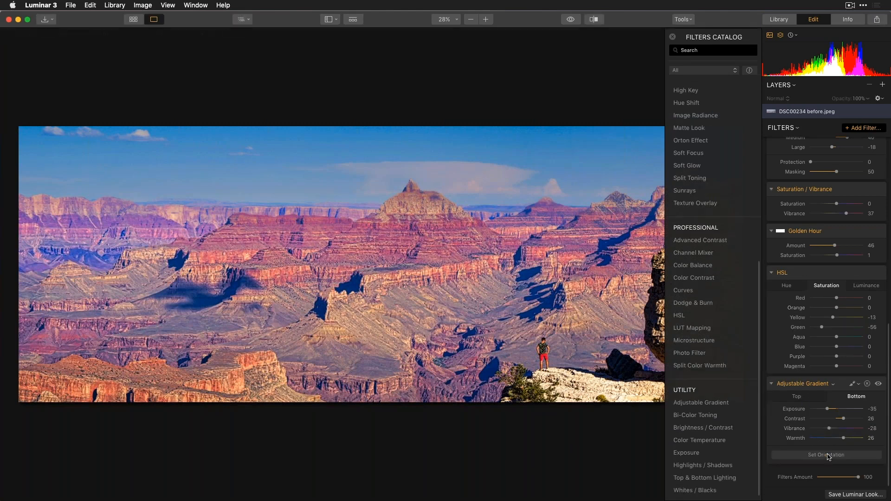
left_click(779, 19)
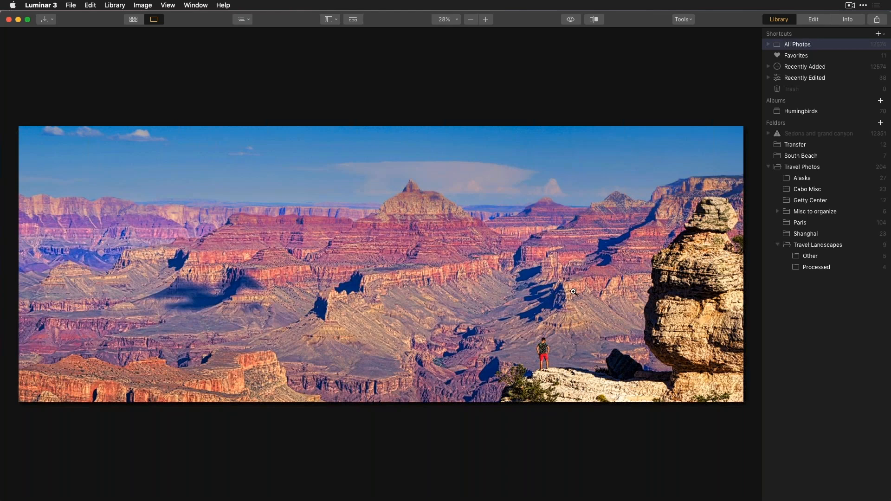
left_click(813, 20)
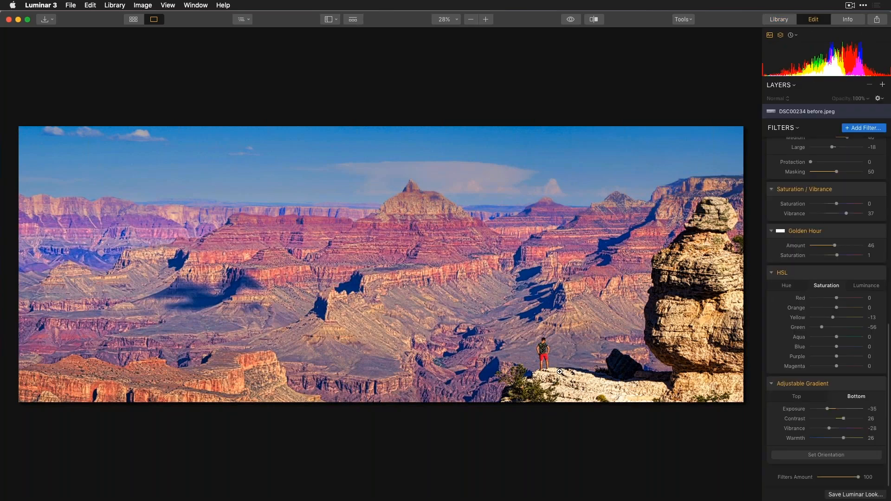
Step: Start the Erase tool and mark the torso of the man on the cliff edge with a size 68 brush
left_click(538, 353)
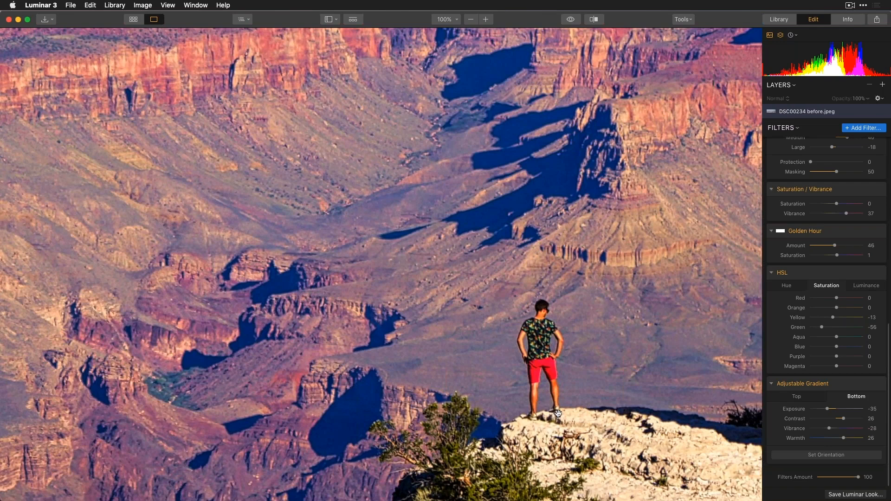
left_click(691, 21)
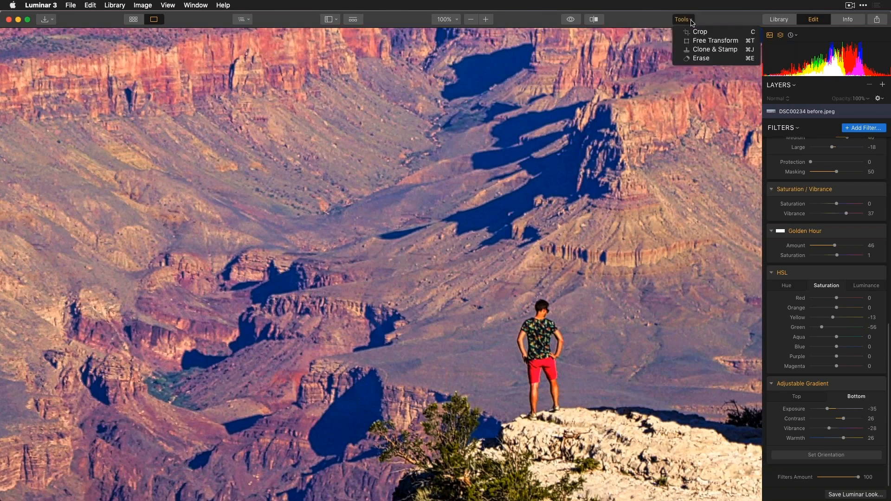
left_click(708, 59)
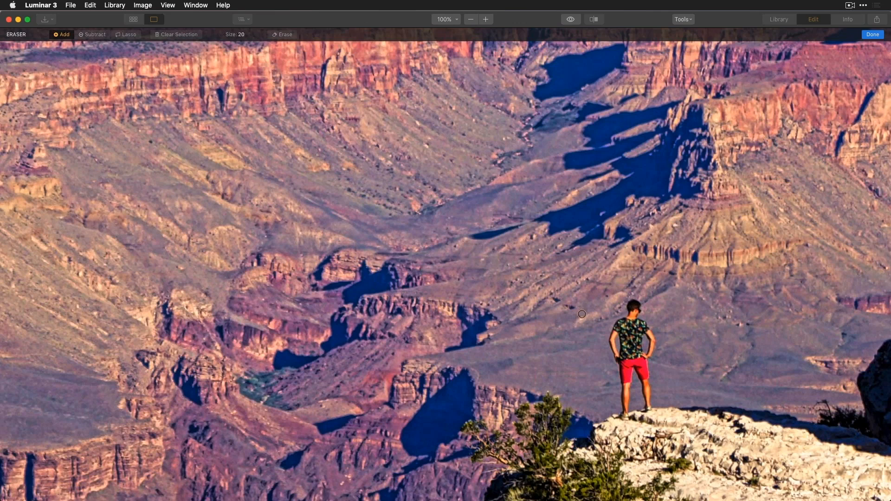
key("bracketright")
key("bracketright")
key("bracketright")
key("bracketright")
key("bracketright")
key("bracketright")
key("bracketright")
key("bracketright")
key("bracketright")
key("bracketright")
key("bracketright")
key("bracketright")
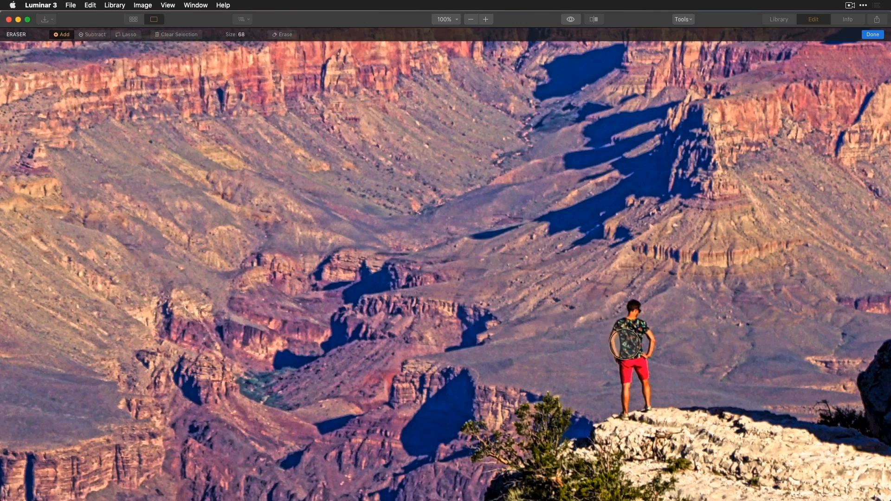
left_click_drag(633, 345, 628, 311)
Step: Reduce the eraser brush to size 20 and mark the rest of the man, including his arms and legs
key("bracketleft")
key("bracketleft")
key("bracketleft")
key("bracketleft")
key("bracketleft")
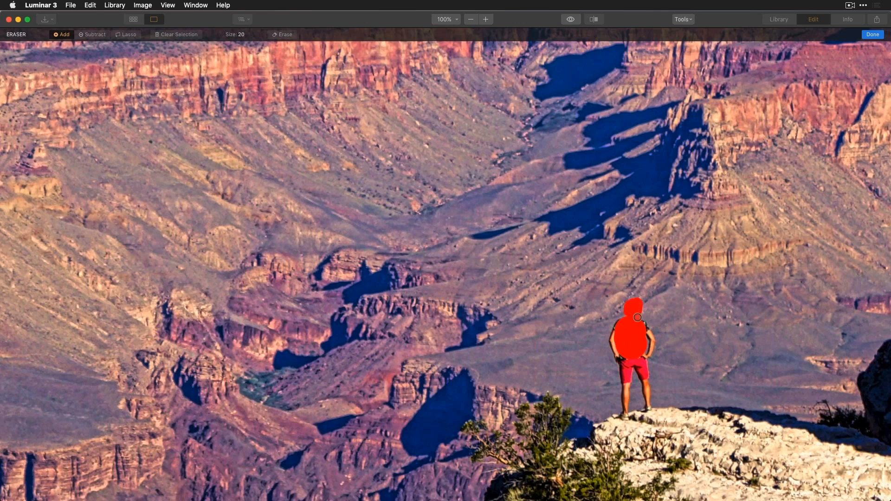
left_click_drag(645, 328, 652, 346)
mouse_move(612, 339)
left_mouse_down()
mouse_move(618, 325)
mouse_move(624, 417)
mouse_move(627, 364)
mouse_move(610, 344)
mouse_move(619, 368)
mouse_move(642, 375)
mouse_move(647, 401)
mouse_move(645, 356)
left_mouse_up()
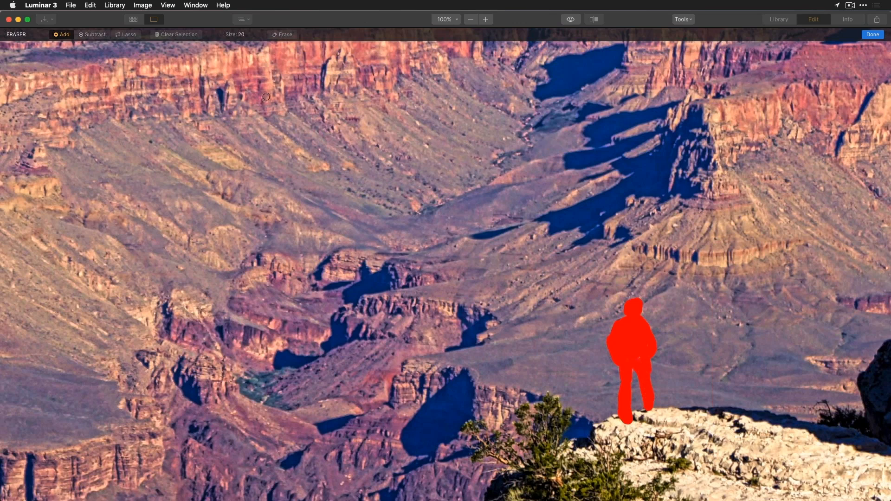
Step: Erase the marked man from the cliff edge and finish the Erase tool
left_click(284, 35)
mouse_move(662, 500)
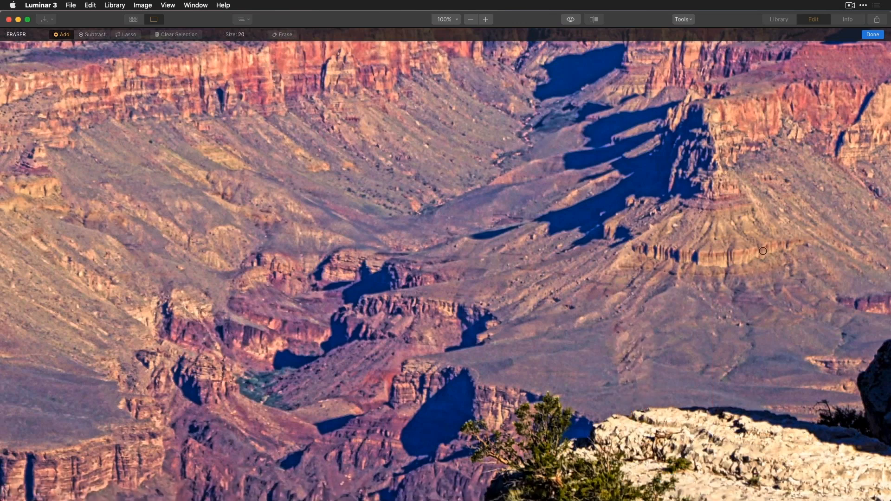
key("super+0")
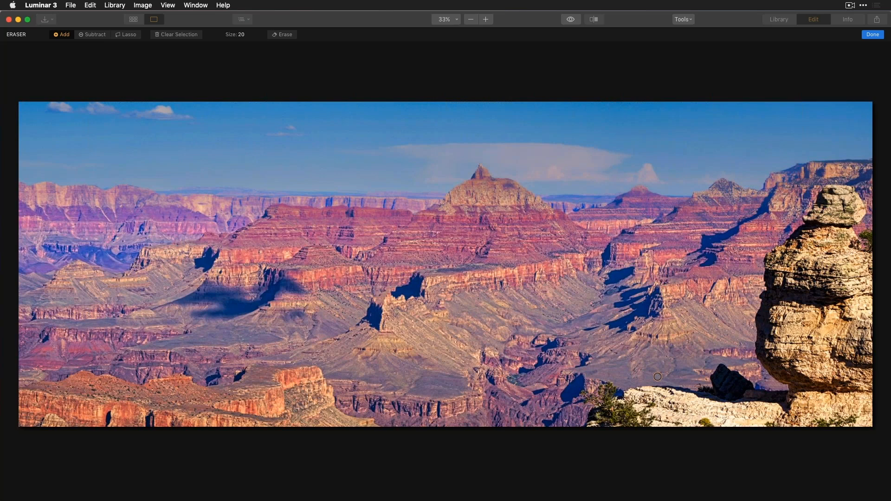
left_click(871, 36)
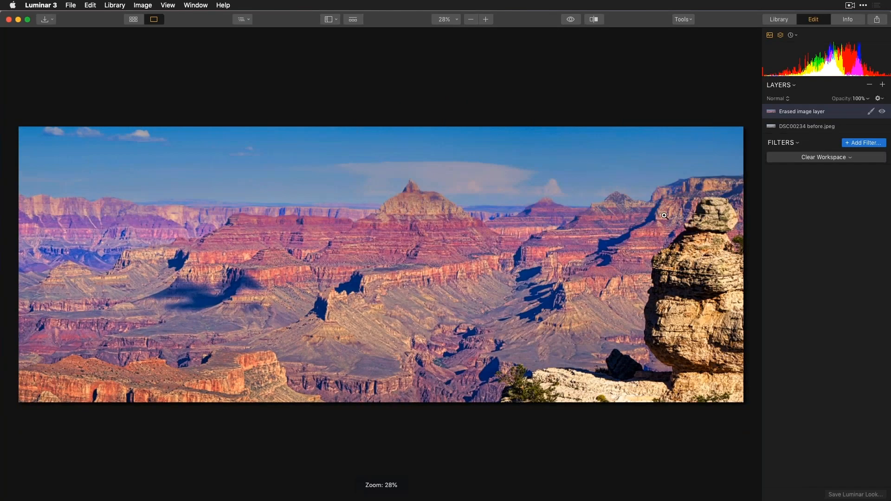
Step: Undo the erasing of the man along with its erased image layer
key("super+z")
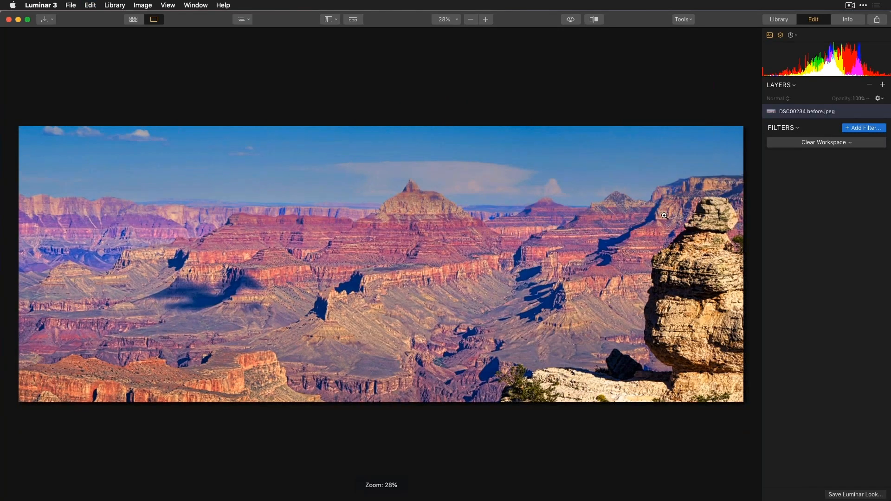
key("super+z")
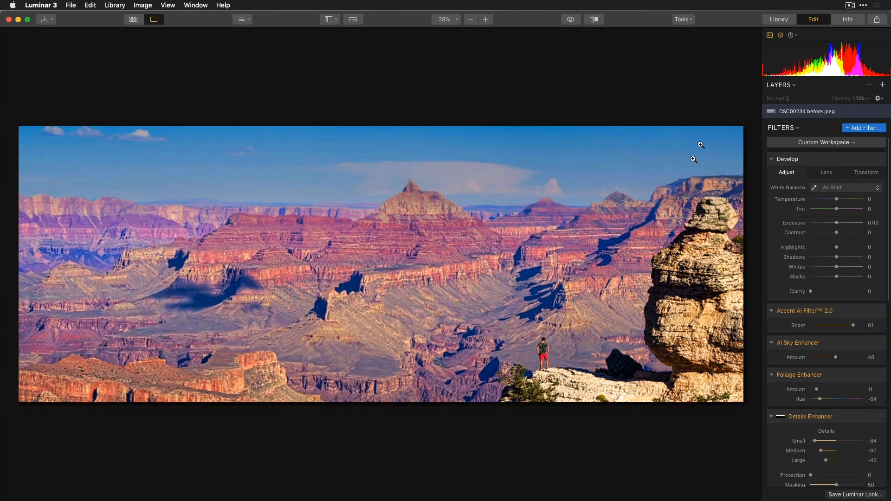
Step: Start Clone & Stamp at 100% zoom, sample the canyon floor beside the man, and set the opacity to 58%
left_click(688, 19)
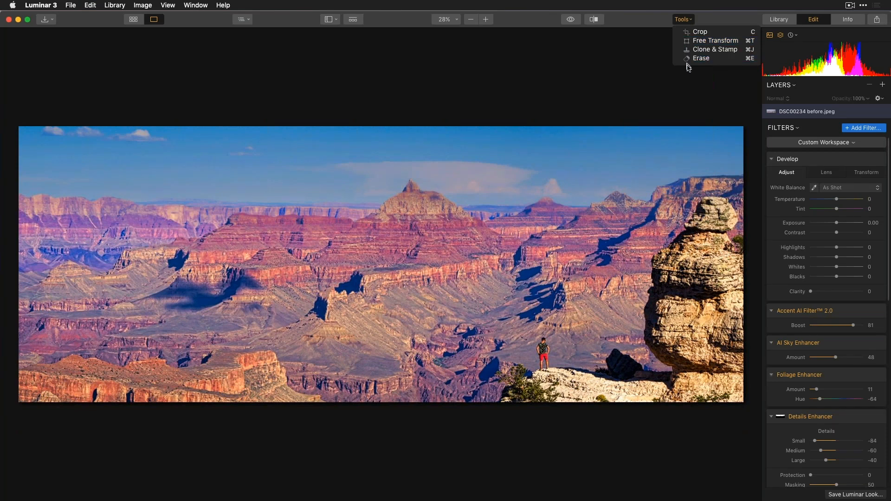
left_click(692, 50)
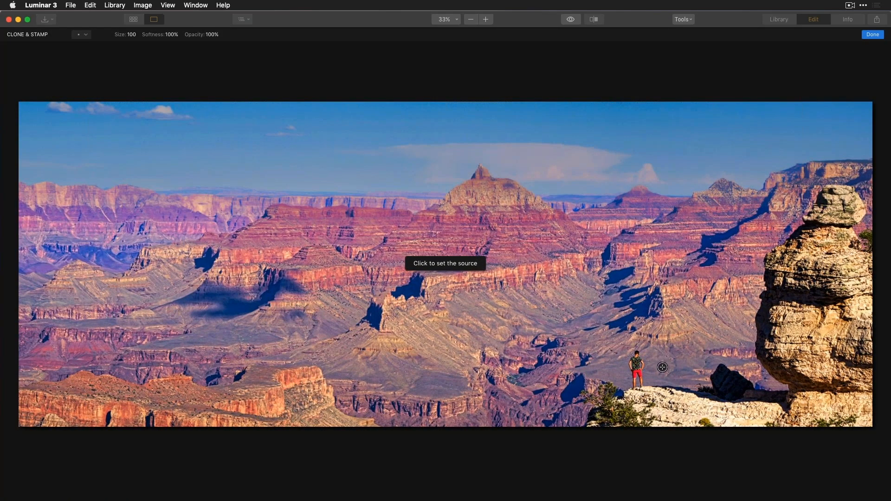
key("super+plus")
key("super+plus")
key("space")
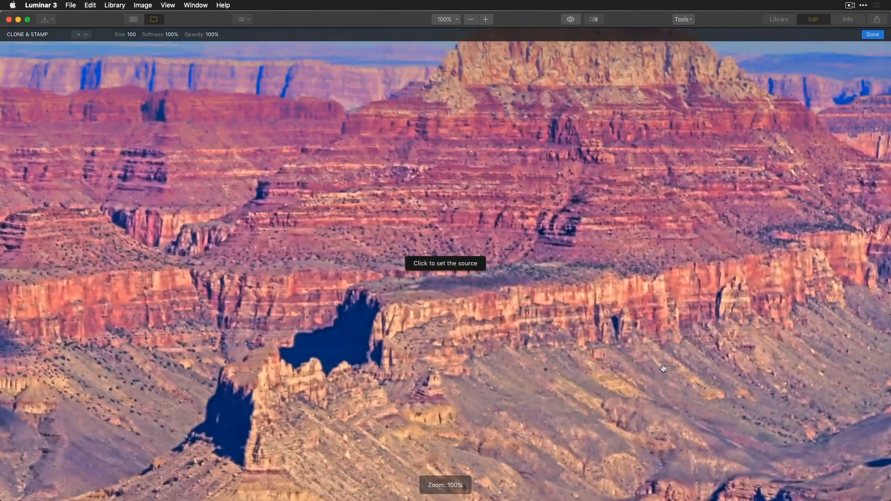
left_click_drag(731, 404, 118, 259)
scroll(513, 293, "down", 5)
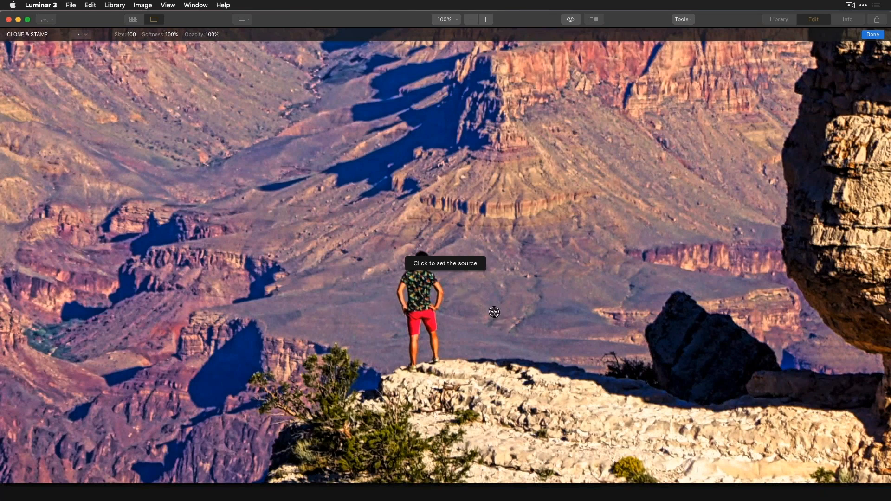
left_click(415, 289)
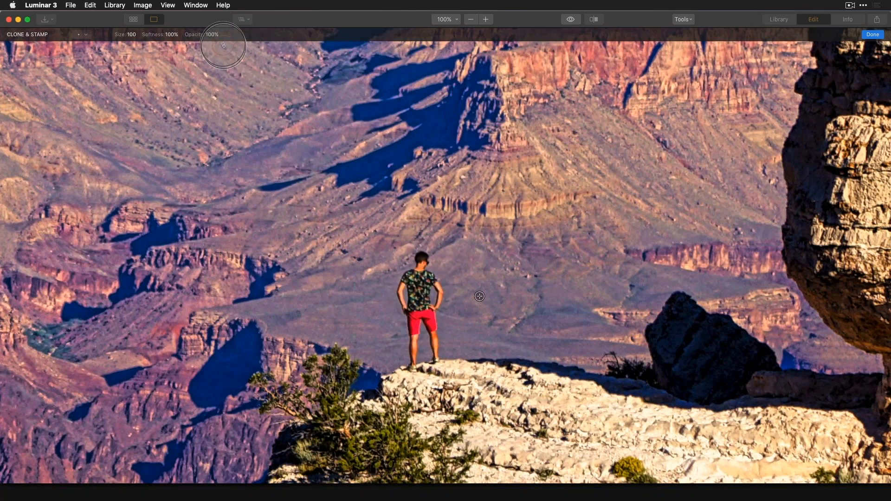
left_click_drag(200, 34, 183, 39)
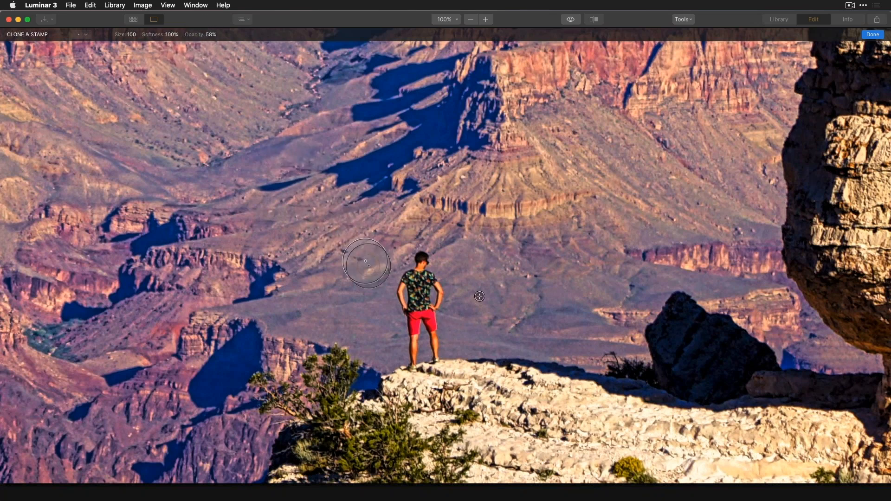
Step: Clone canyon floor sampled from beside the man over his body, undoing the first stroke and resampling as needed
mouse_move(416, 283)
left_mouse_down()
mouse_move(425, 331)
mouse_move(420, 308)
mouse_move(417, 344)
left_mouse_up()
key("super+z")
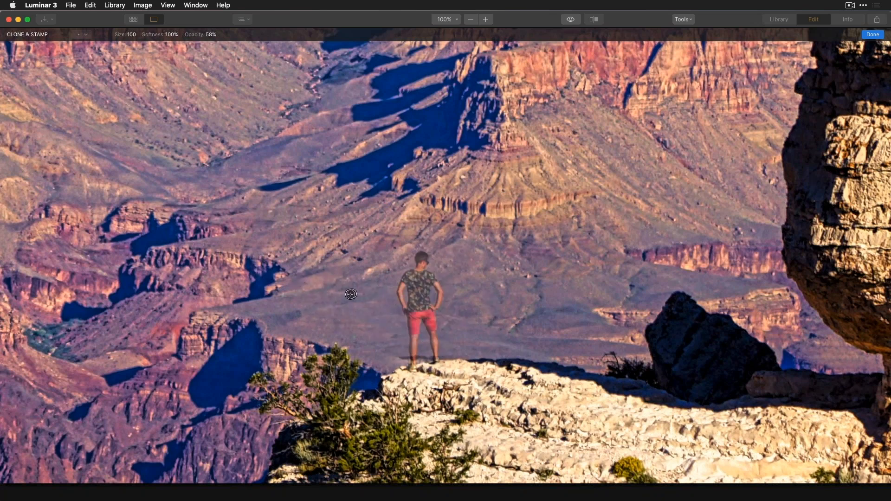
mouse_move(402, 290)
left_mouse_down()
mouse_move(408, 263)
mouse_move(422, 292)
mouse_move(441, 299)
mouse_move(421, 318)
mouse_move(440, 241)
mouse_move(404, 312)
mouse_move(411, 355)
mouse_move(414, 341)
left_mouse_up()
left_click(353, 322, "alt")
left_click_drag(449, 310, 434, 306)
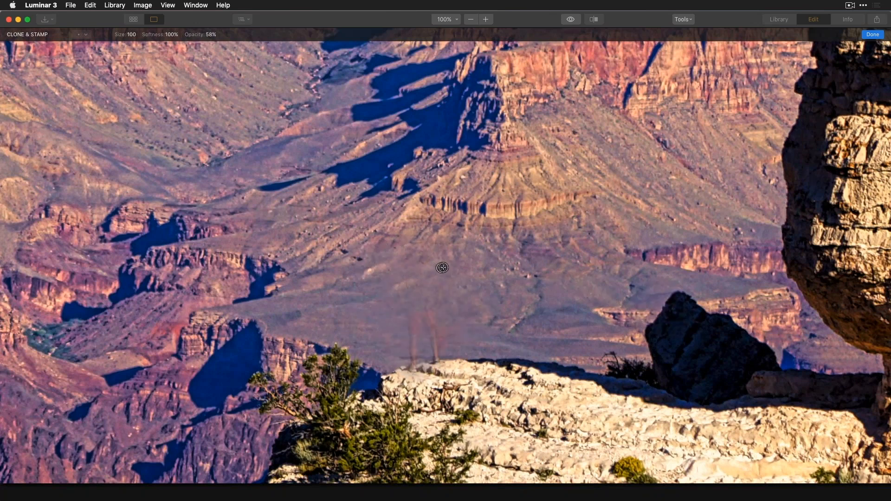
Step: Resample the canyon floor and clone over the remaining traces of the man down to the rock edge
left_click(501, 251, "alt")
mouse_move(460, 267)
left_mouse_down()
mouse_move(459, 288)
mouse_move(458, 262)
left_mouse_up()
mouse_move(445, 346)
left_mouse_down()
mouse_move(420, 328)
mouse_move(420, 319)
mouse_move(418, 346)
mouse_move(422, 320)
mouse_move(469, 325)
mouse_move(467, 340)
mouse_move(445, 342)
mouse_move(465, 359)
left_mouse_up()
Step: Resample beside the man's remains, set the clone opacity to 99% and size to 76, clean up the rock edge, and finish Clone & Stamp
left_click(463, 332, "alt")
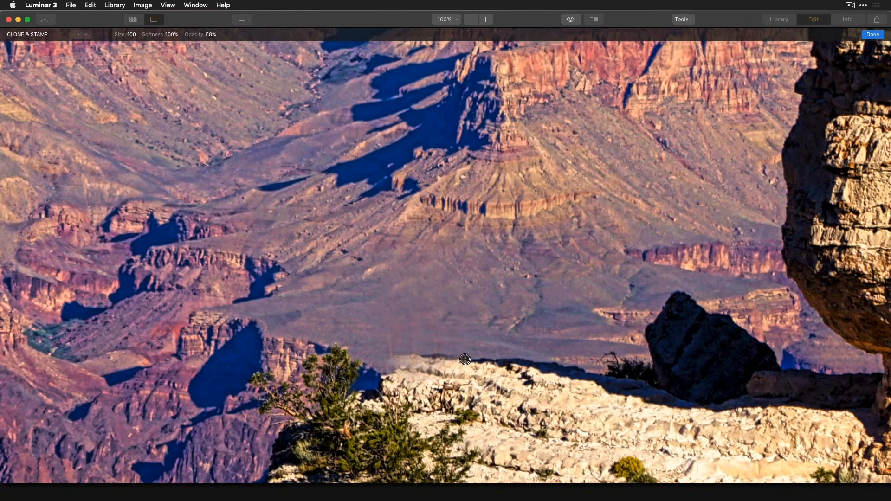
left_click_drag(201, 34, 222, 35)
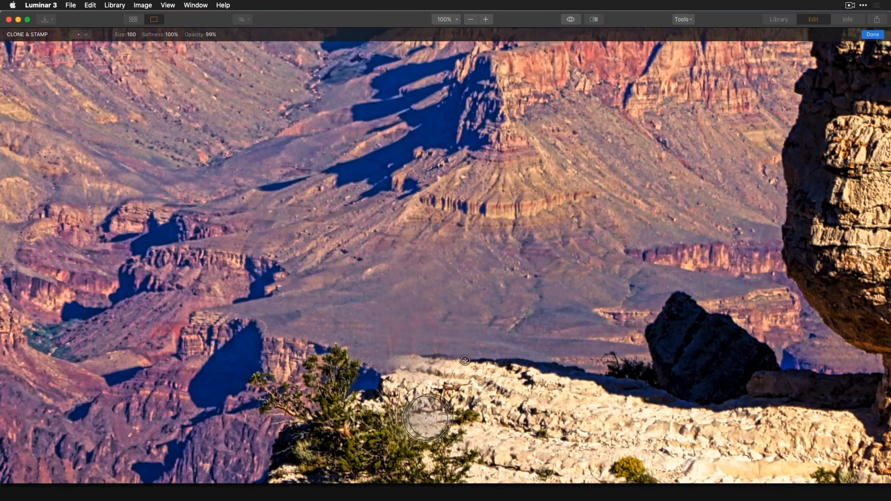
key("bracketleft")
key("bracketleft")
key("bracketleft")
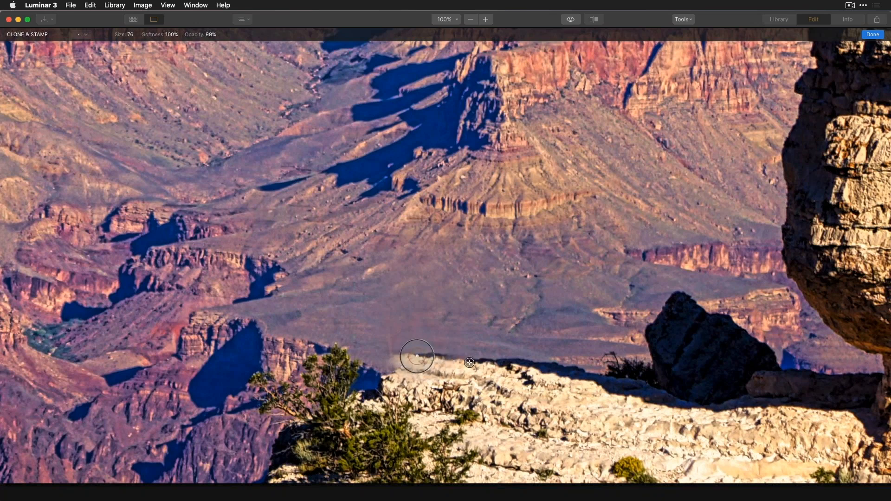
mouse_move(395, 348)
left_mouse_down()
mouse_move(393, 332)
mouse_move(415, 331)
left_mouse_up()
left_click_drag(569, 362, 583, 376)
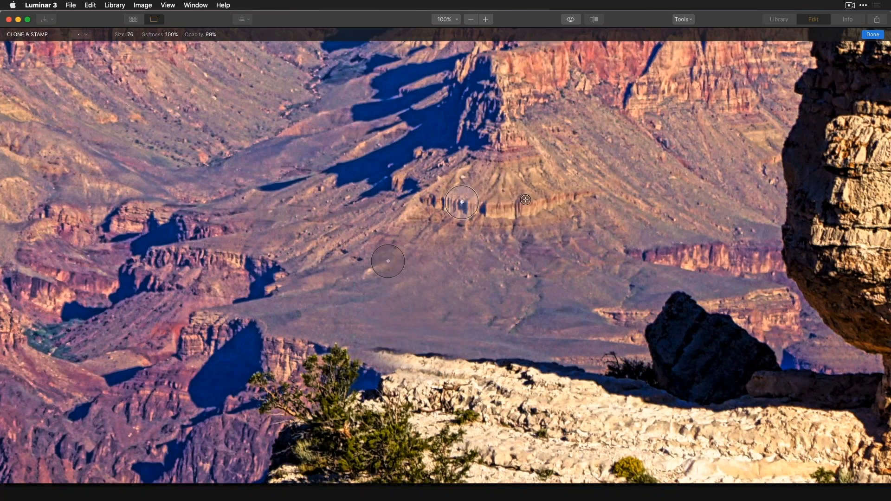
key("super+0")
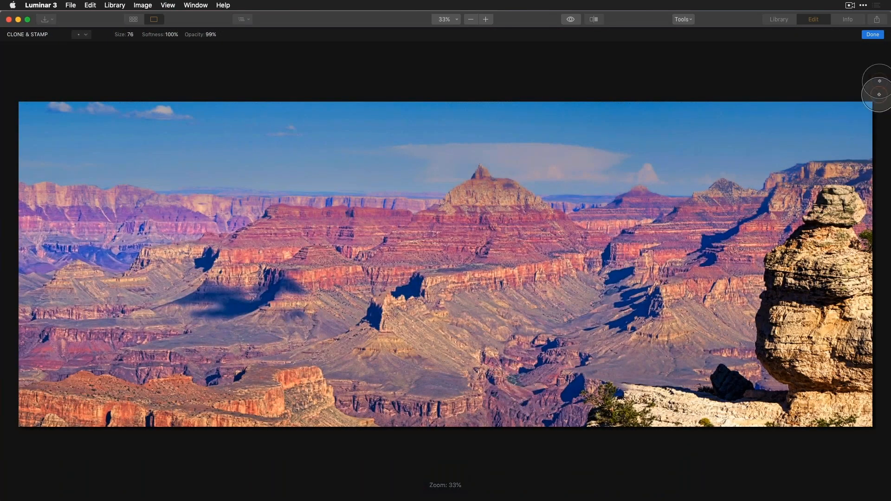
left_click(878, 36)
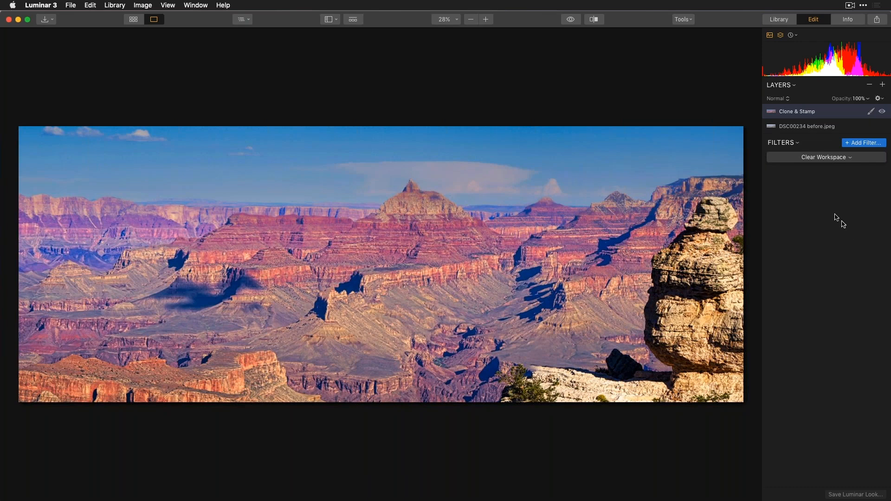
Step: Compare the photo with and without the Clone & Stamp layer, leaving the layer visible
left_click(883, 112)
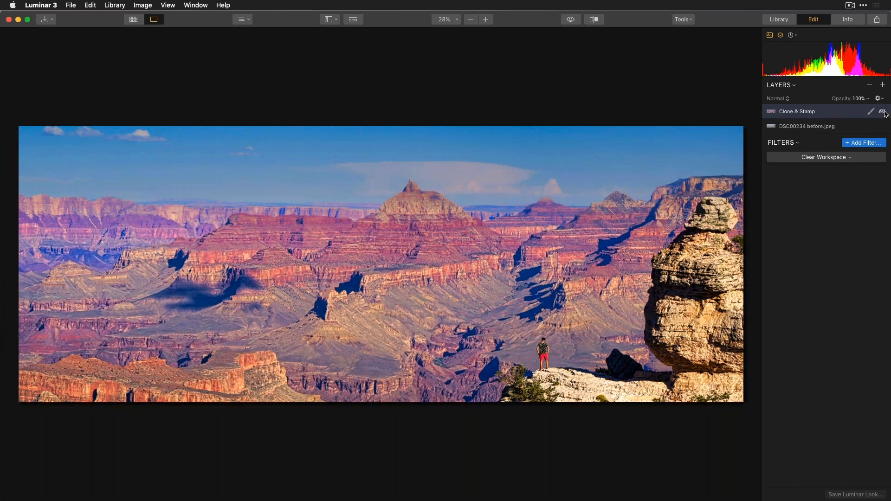
left_click(883, 113)
left_click(883, 112)
left_click(884, 112)
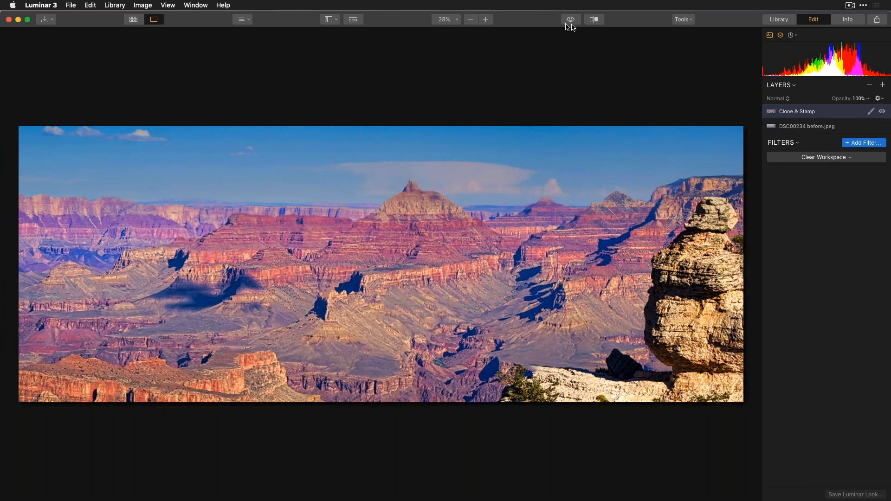
Step: Open the Paris folder in the library grid and select the four portraits of the woman with the blue scarf
left_click(777, 21)
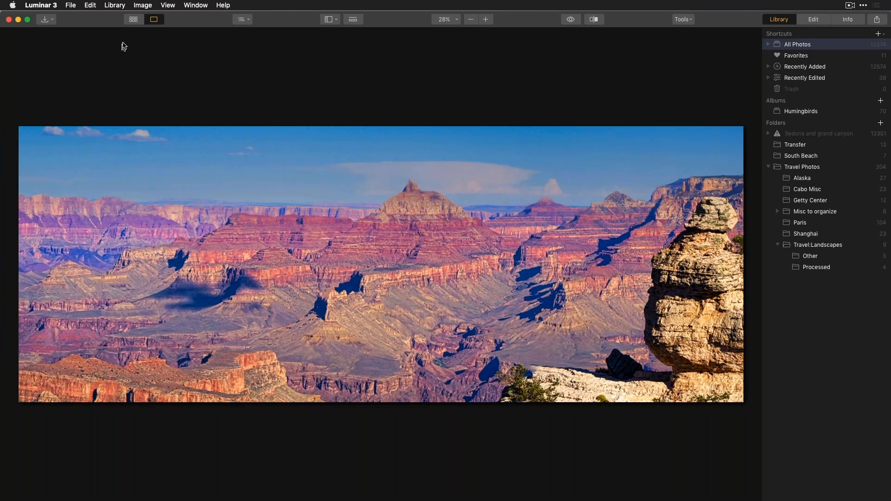
left_click(133, 19)
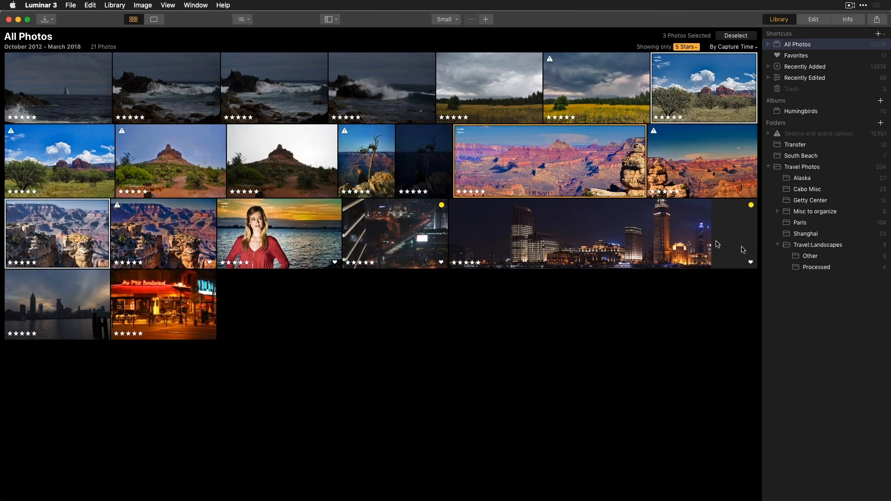
left_click(807, 226)
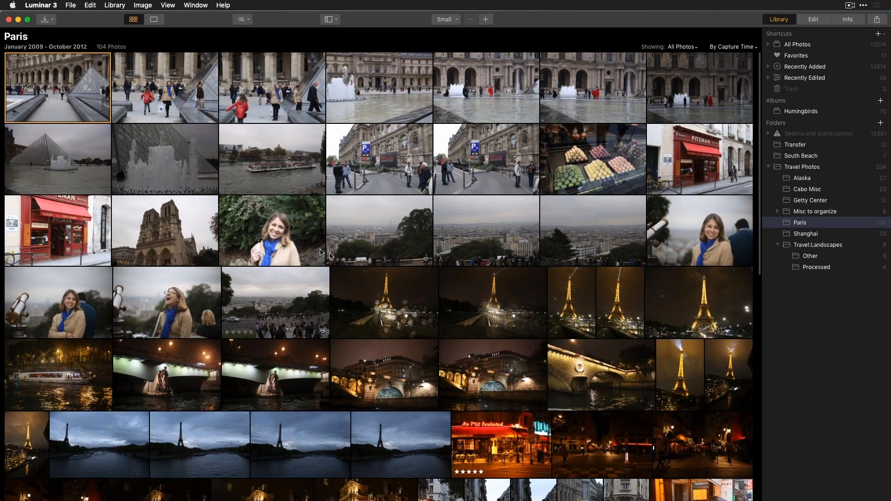
left_click(287, 244)
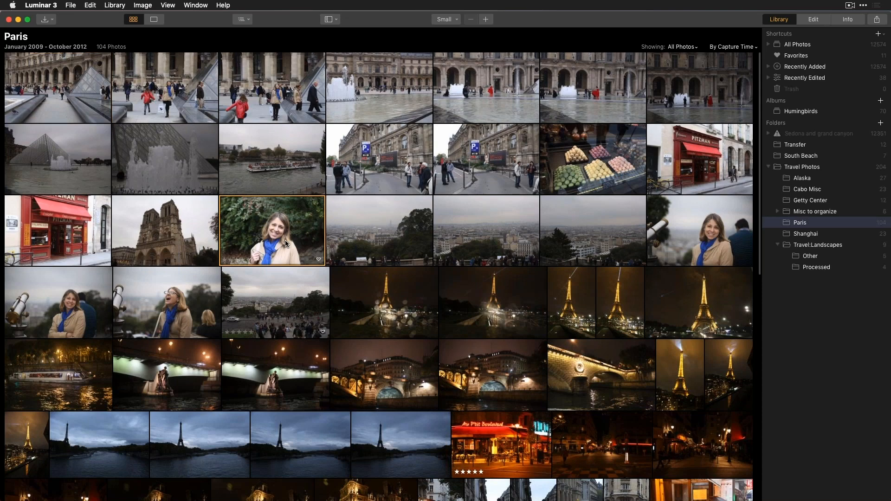
left_click(732, 235, "super")
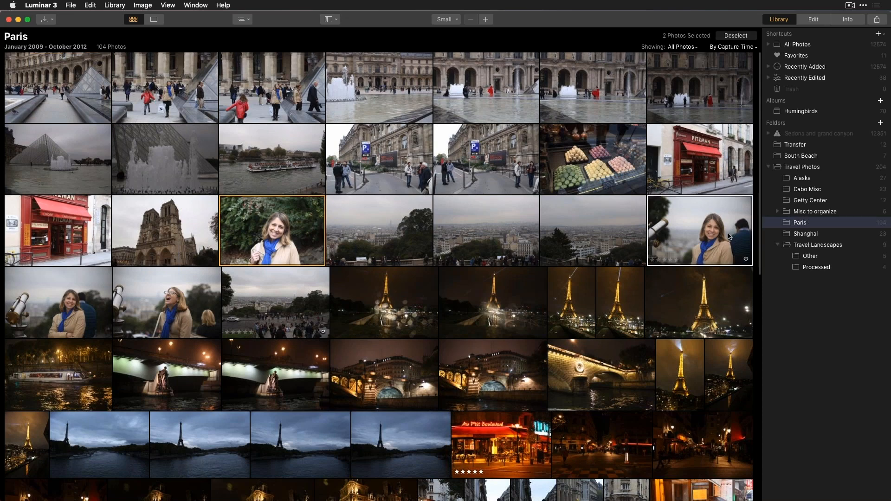
left_click(161, 317, "super")
left_click(84, 314, "super")
Step: Add the two umbrella portraits, the five dark portraits of the man in black, and one portrait of him in a jacket to the selection
scroll(492, 330, "down", 5)
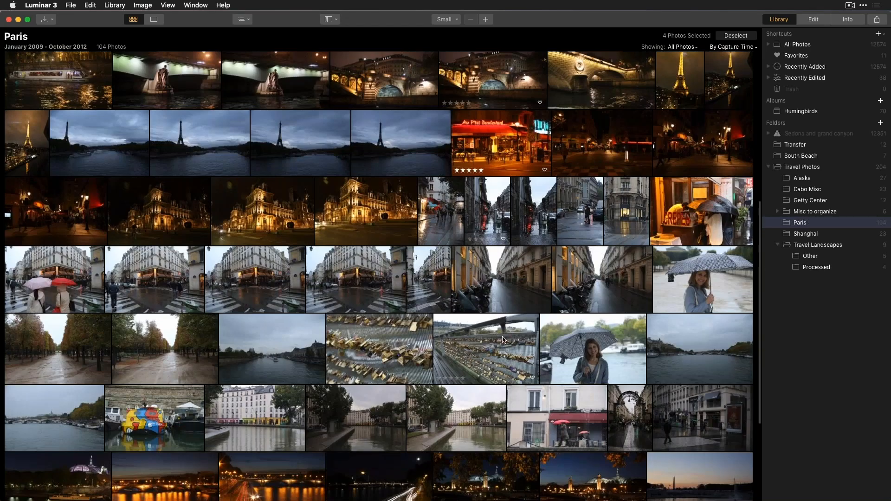
scroll(499, 334, "down", 3)
left_click(708, 147, "super")
left_click(583, 207, "super")
left_click(546, 423, "super")
left_click(496, 420, "super")
left_click(441, 412, "super")
left_click(416, 408, "super")
left_click(376, 414, "super")
left_click(257, 462, "super")
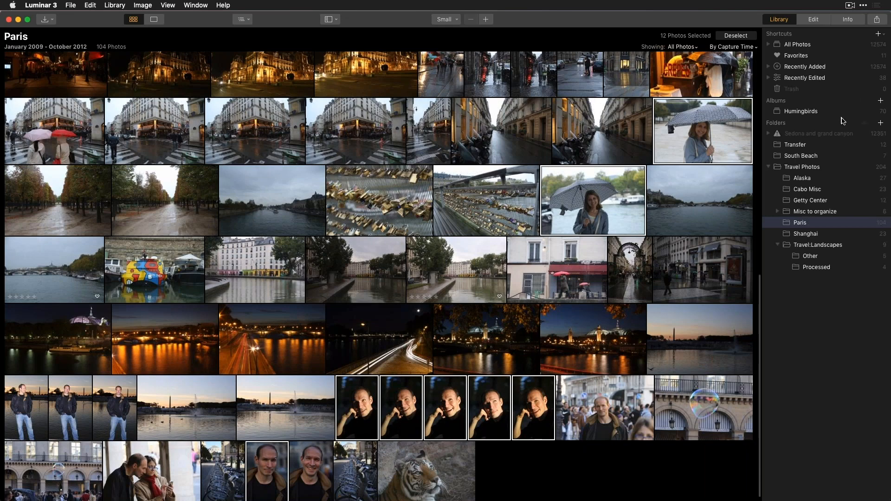
Step: Create an album named "people" from the selected photos
left_click(881, 100)
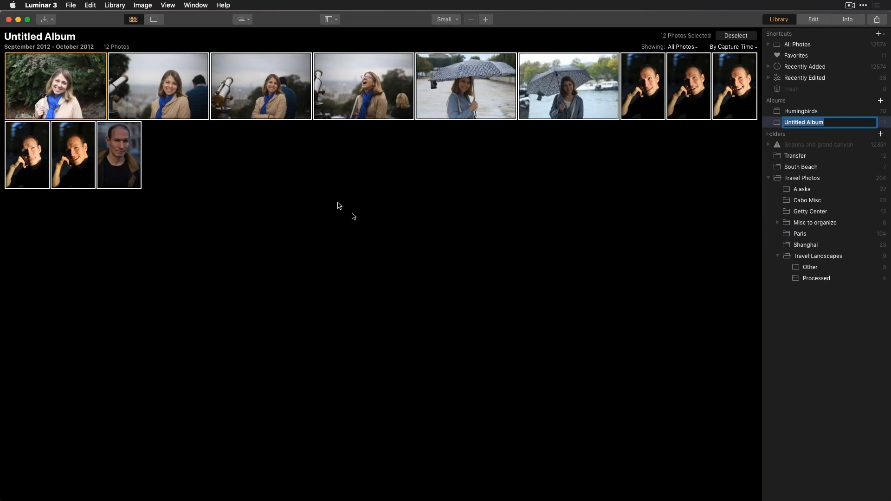
type("people")
left_click(721, 225)
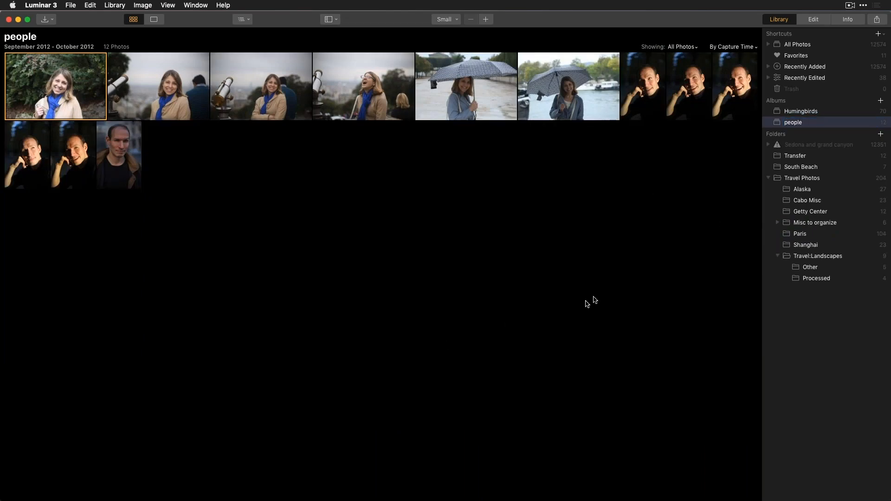
Step: Return to the Paris folder and add the jacket portrait of the man and the photo of the couple to the people album
left_click(805, 234)
scroll(650, 293, "down", 10)
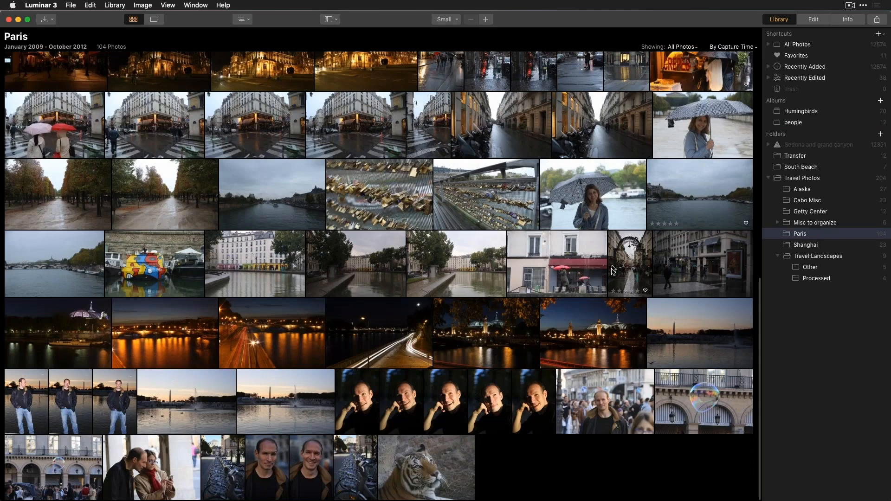
left_click_drag(264, 467, 848, 127)
left_click_drag(140, 459, 815, 117)
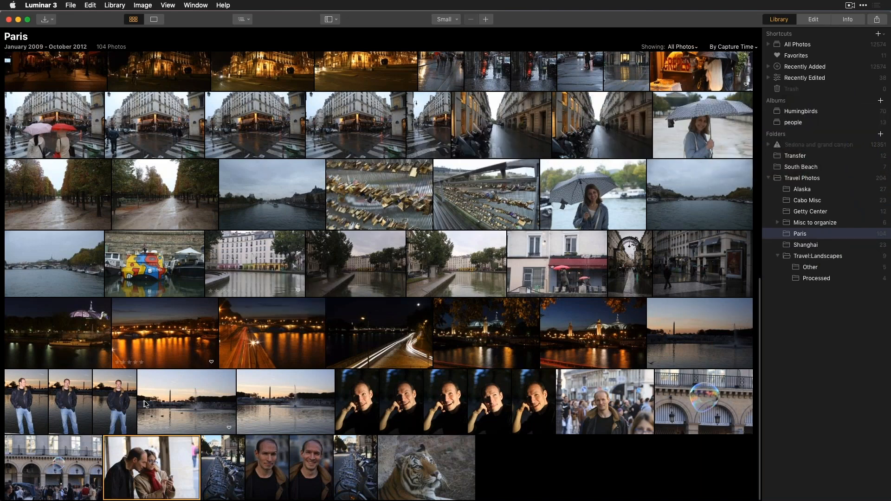
Step: Select the three photos of the man standing by the water at dusk and add them to the people album
left_click(126, 405)
left_click(65, 415, "super")
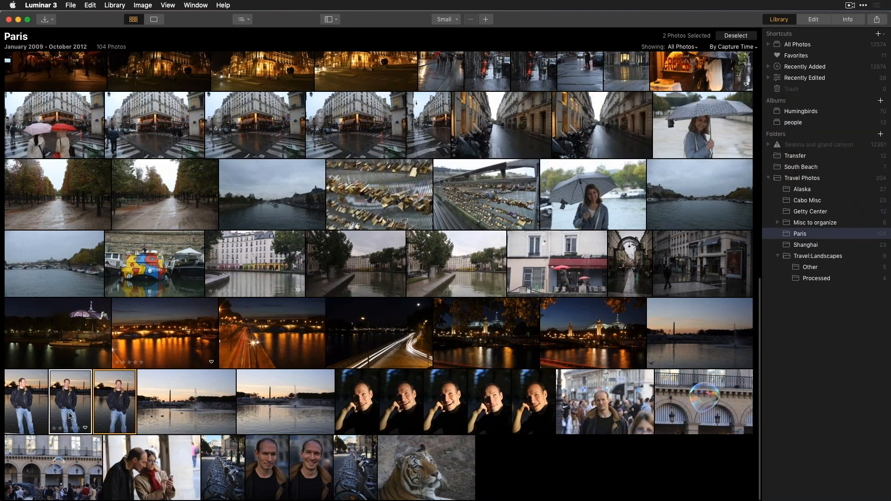
left_click(37, 408, "super")
left_click_drag(107, 413, 801, 128)
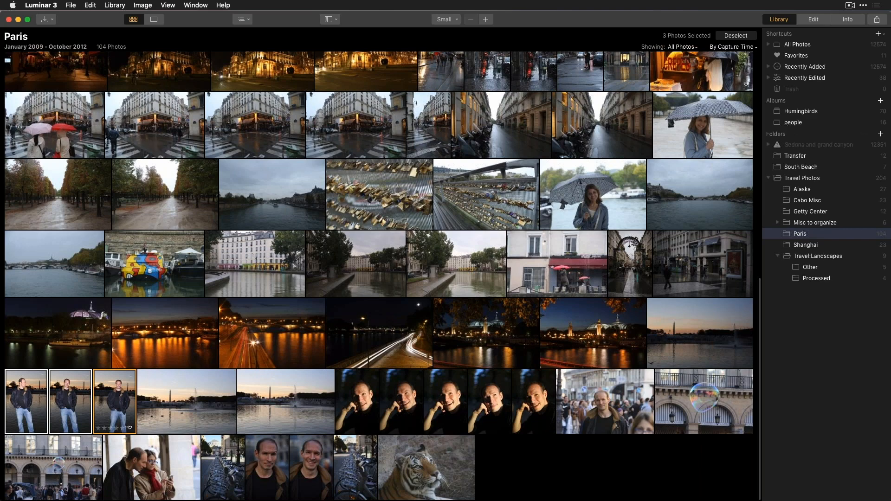
Step: Start an image import and browse to Skylum libraries, Westcliffe, DCIM, 100MSDCF, New Folder With Items, widening the file list
left_click(46, 20)
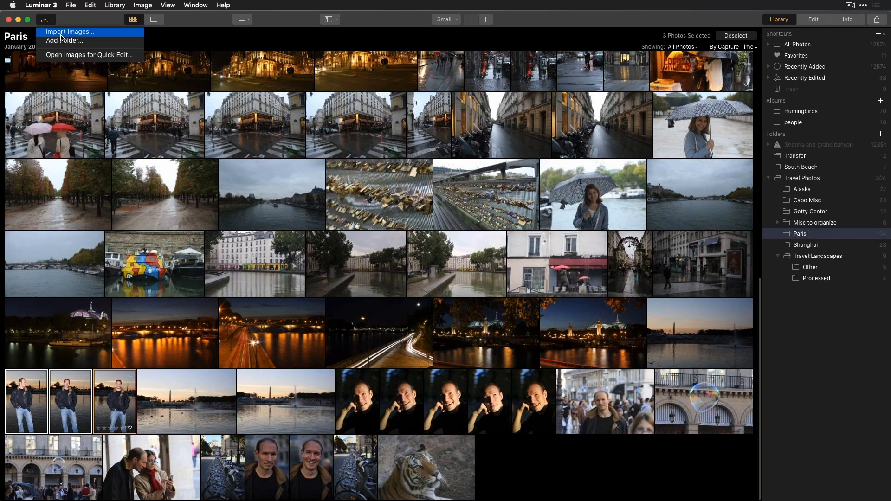
left_click(61, 34)
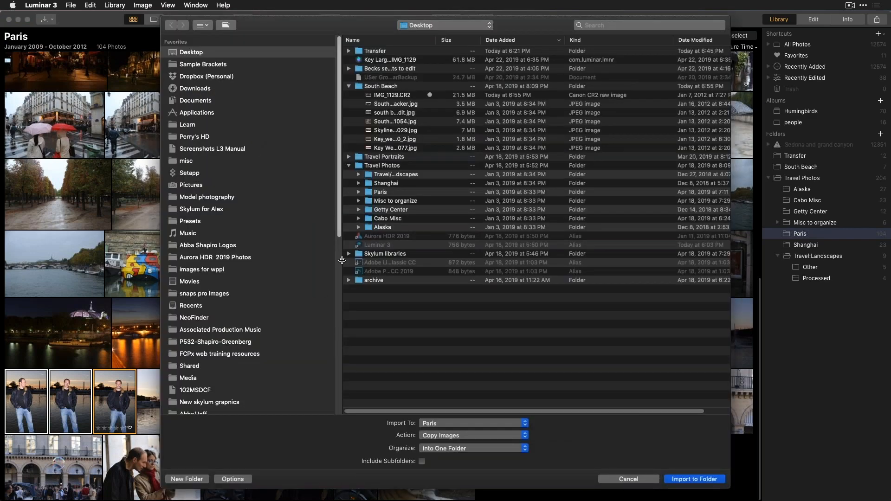
double_click(342, 260)
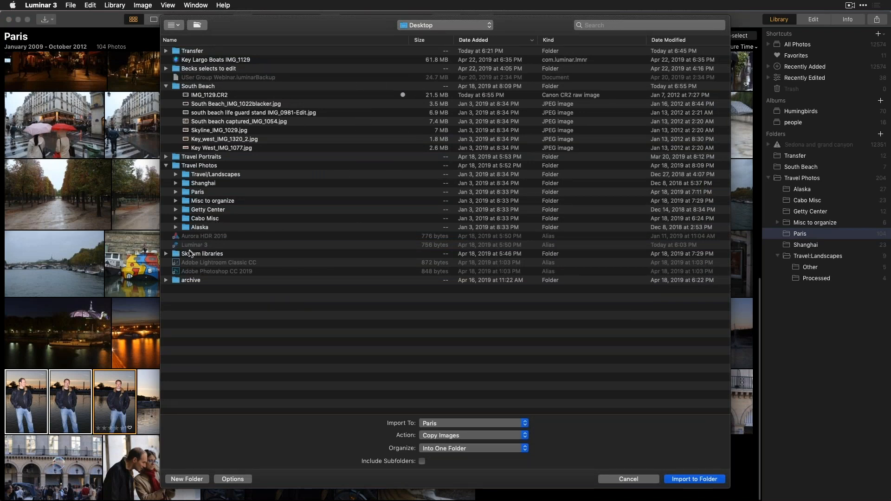
left_click(167, 255)
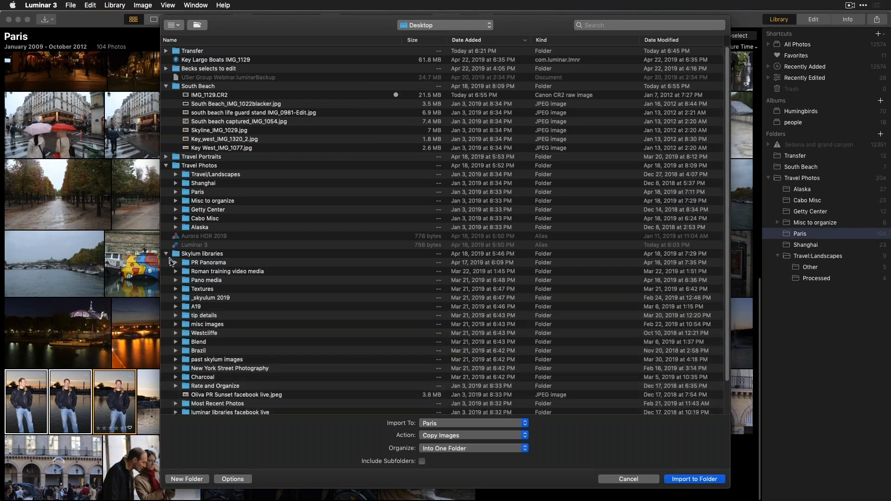
left_click(176, 334)
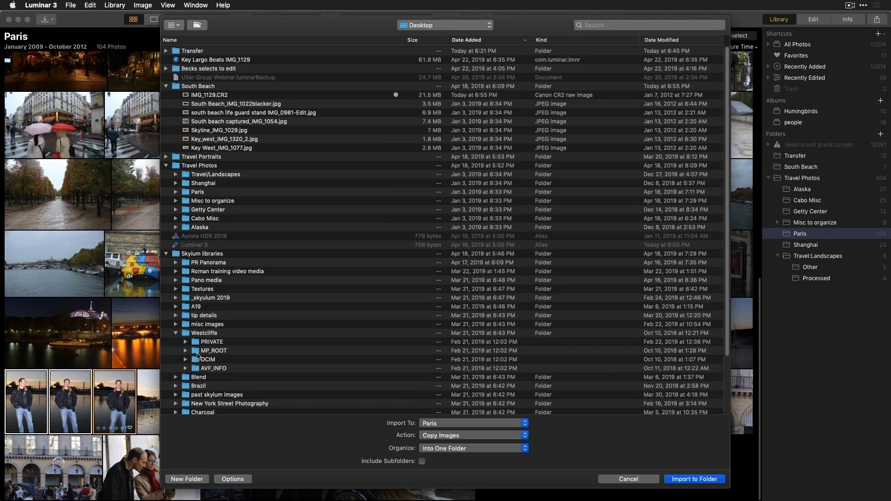
left_click(186, 342)
left_click(185, 342)
left_click(189, 361)
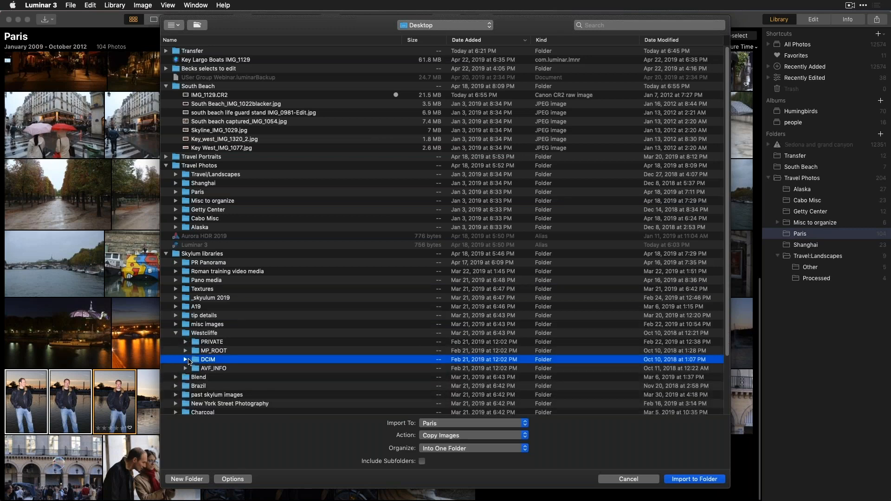
left_click(185, 360)
left_click(195, 369)
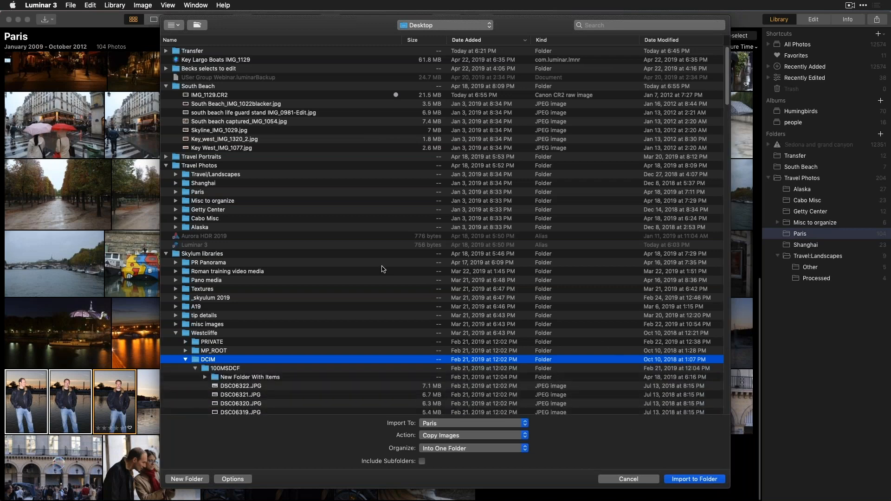
scroll(381, 266, "down", 5)
left_click(204, 191)
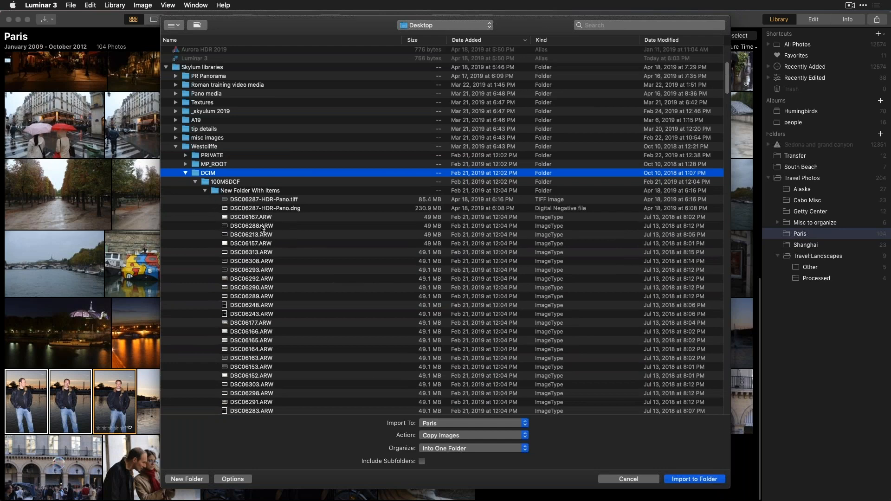
Step: Preview the DSC06287-HDR-Pano files and select both the TIFF and DNG versions for import
left_click(285, 210)
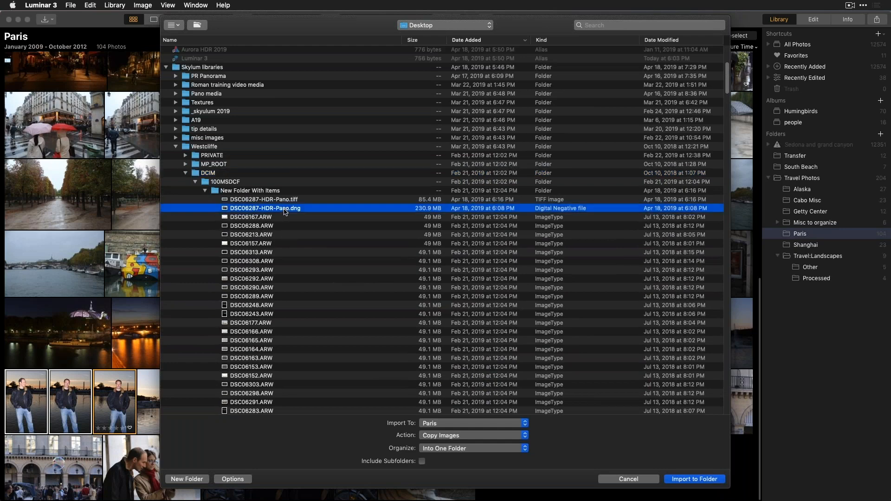
key("space")
key("Up")
key("space")
key("space")
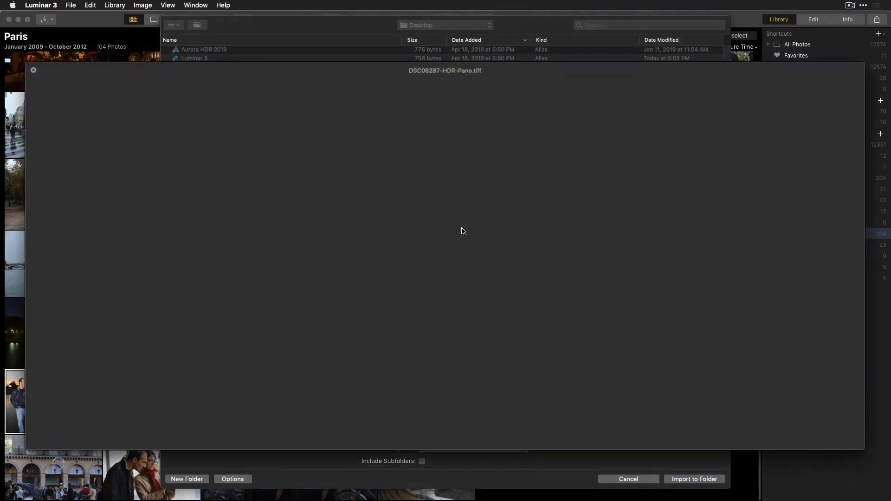
key("space")
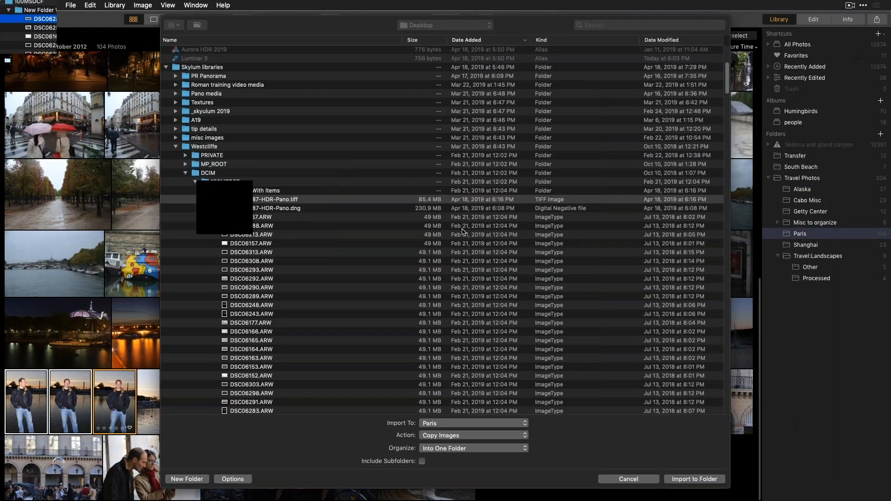
left_click(314, 210, "shift")
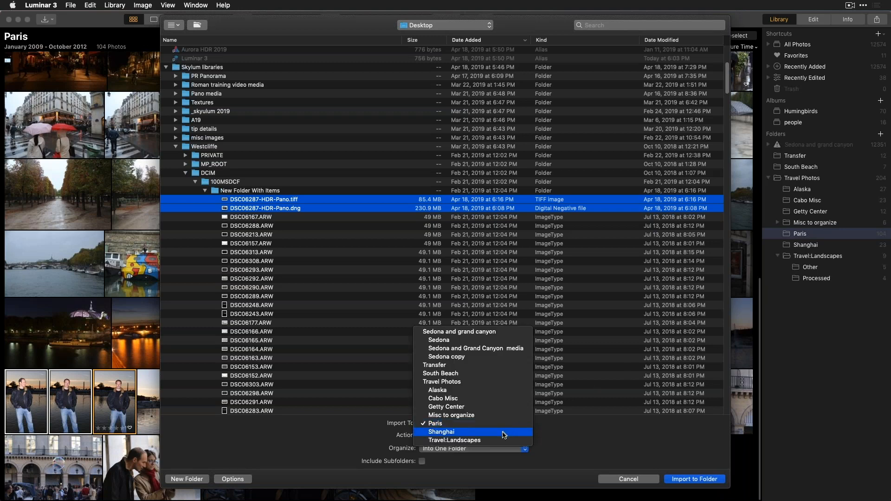
Step: Import the two panoramas into the Travel:Landscapes folder, copying the images into one folder
left_click(501, 441)
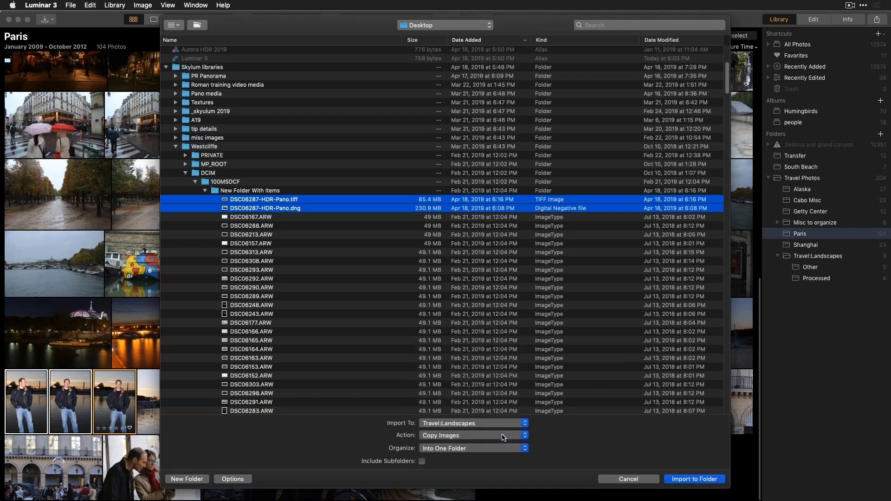
left_click(478, 438)
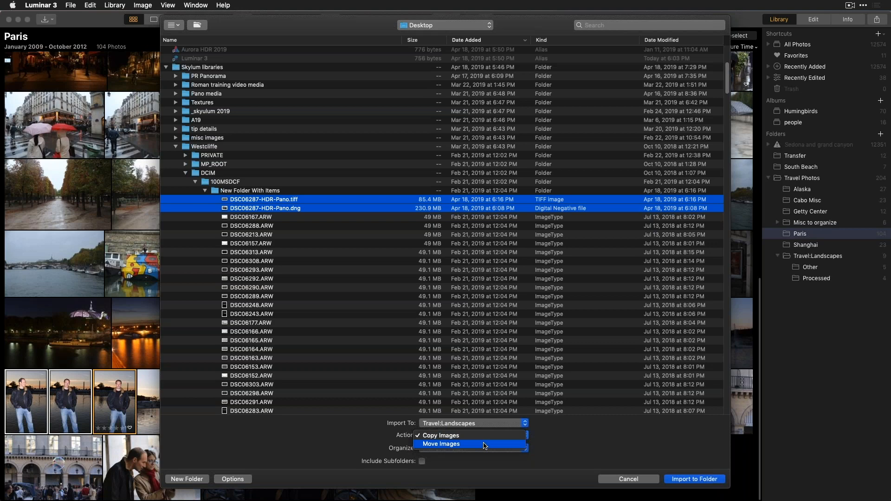
left_click(485, 437)
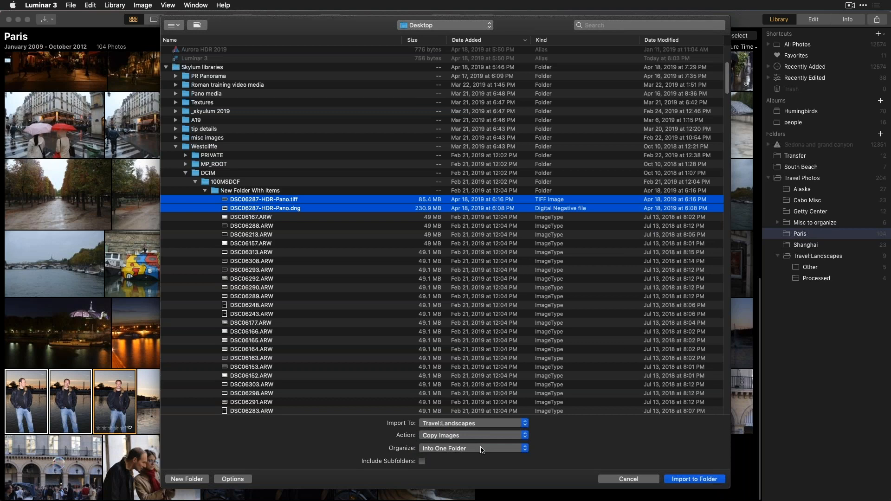
left_click(482, 450)
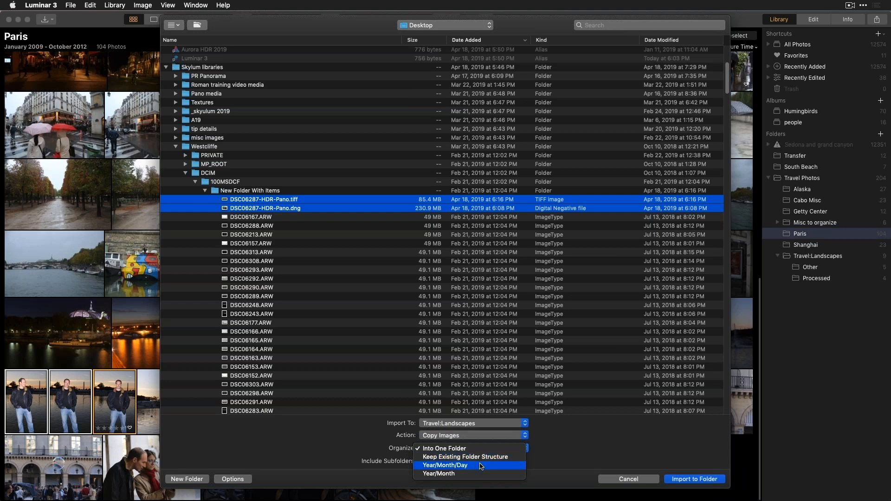
left_click(544, 451)
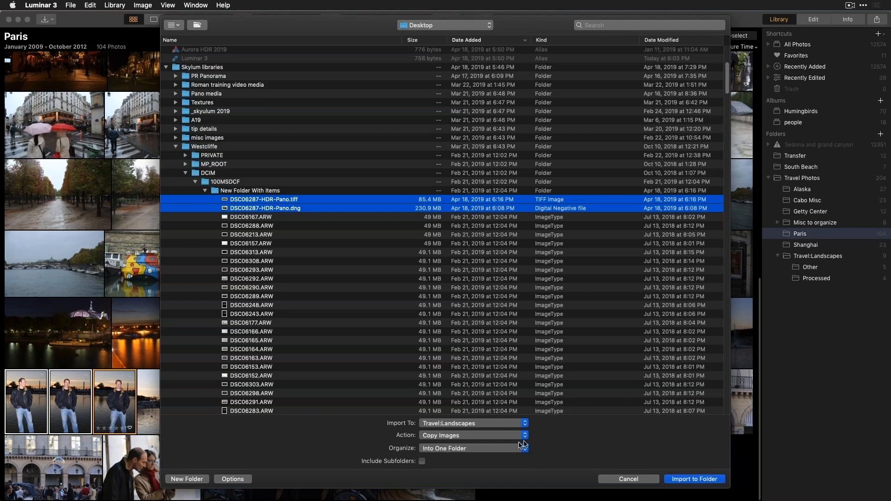
left_click(681, 480)
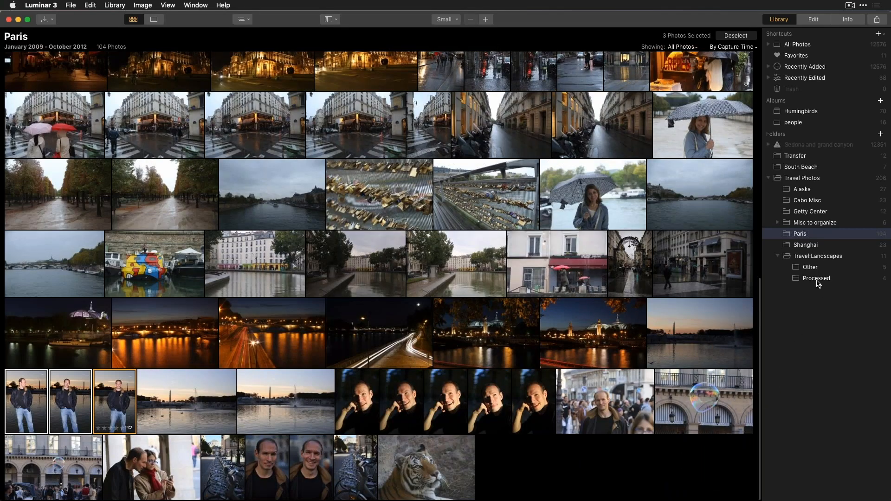
Step: Open the first panorama from the Travel:Landscapes folder in single-image view and show the Luminar Looks
left_click(817, 257)
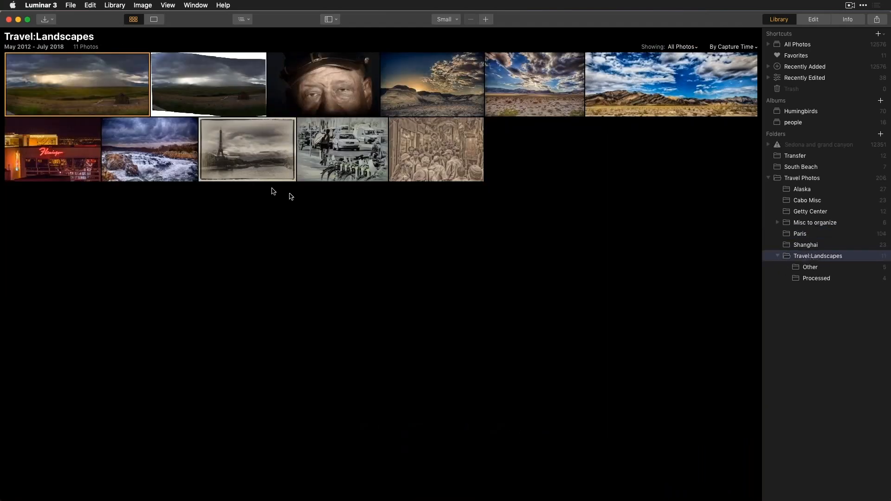
double_click(118, 93)
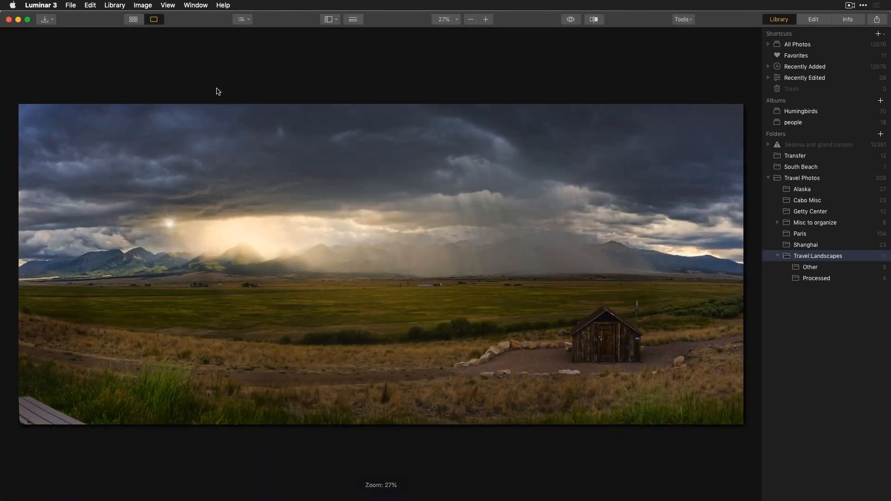
left_click(359, 22)
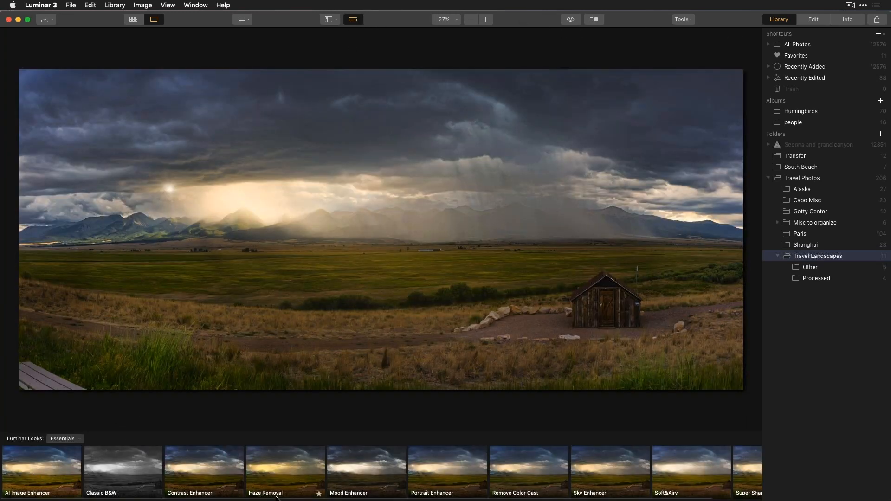
Step: Try the Haze Removal, Soft&Airy and Sky Enhancer looks on the panorama while showing its edit filters
left_click(286, 478)
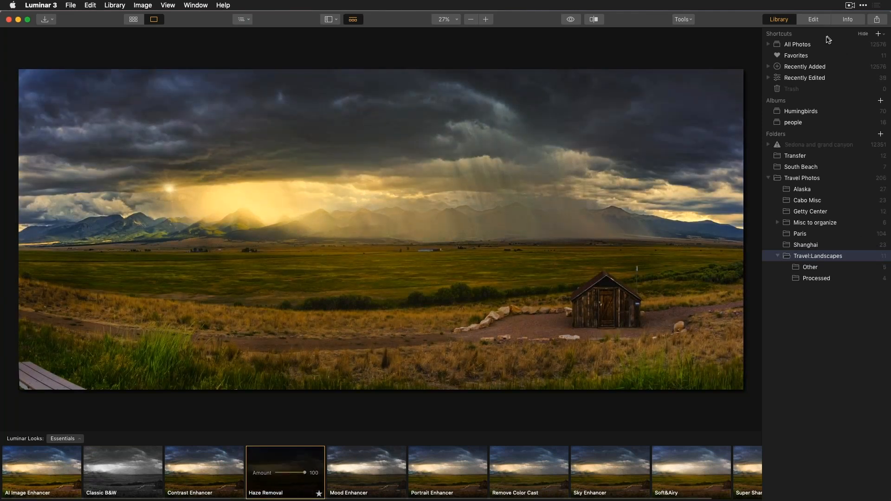
left_click(813, 21)
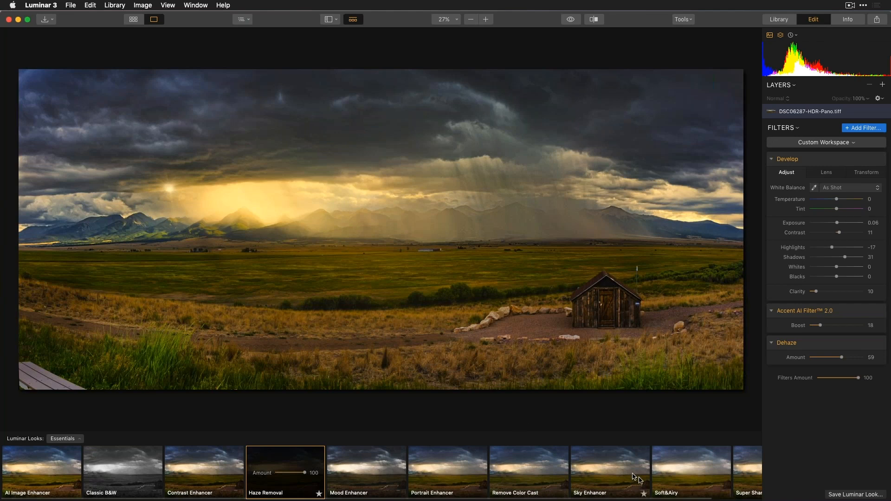
left_click(710, 479)
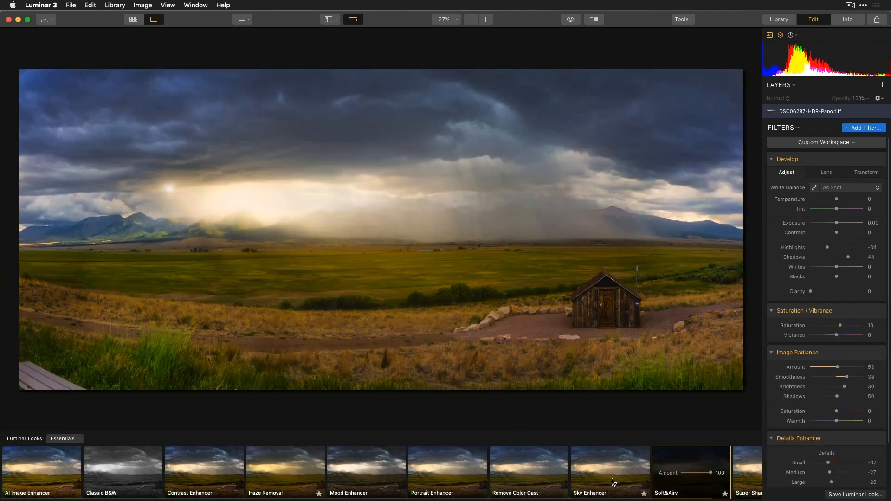
left_click(614, 481)
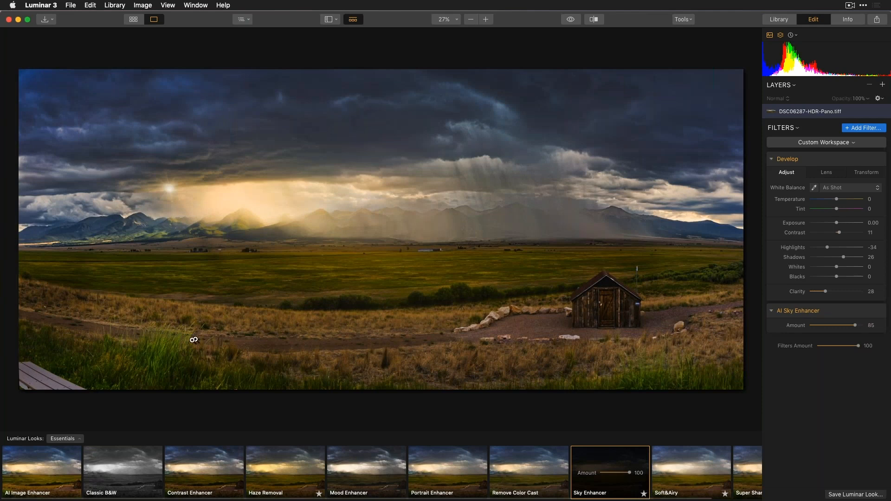
Step: Switch to the Landscape looks collection, try Deep Sky, and apply the Dramatic Landscape look to the panorama
left_click(74, 439)
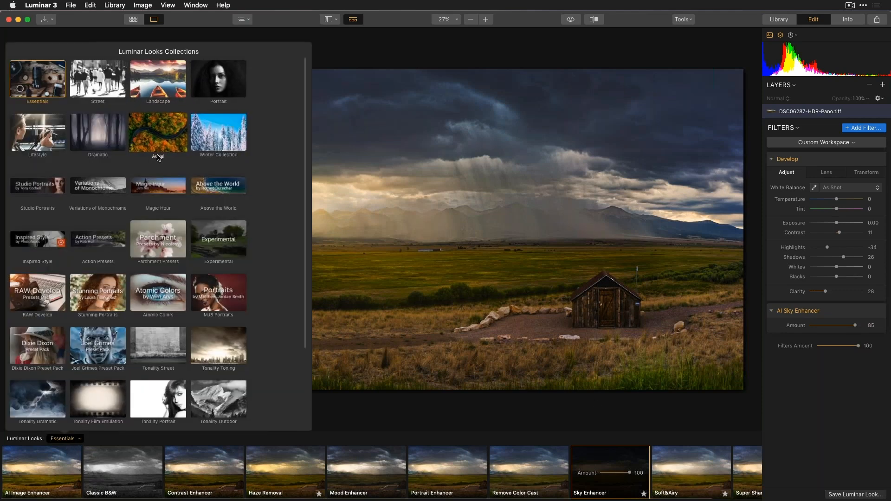
left_click(153, 94)
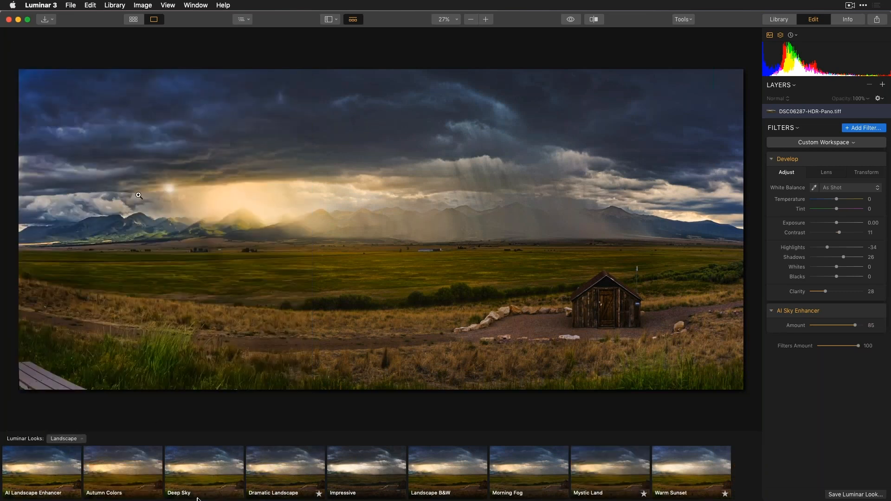
left_click(202, 477)
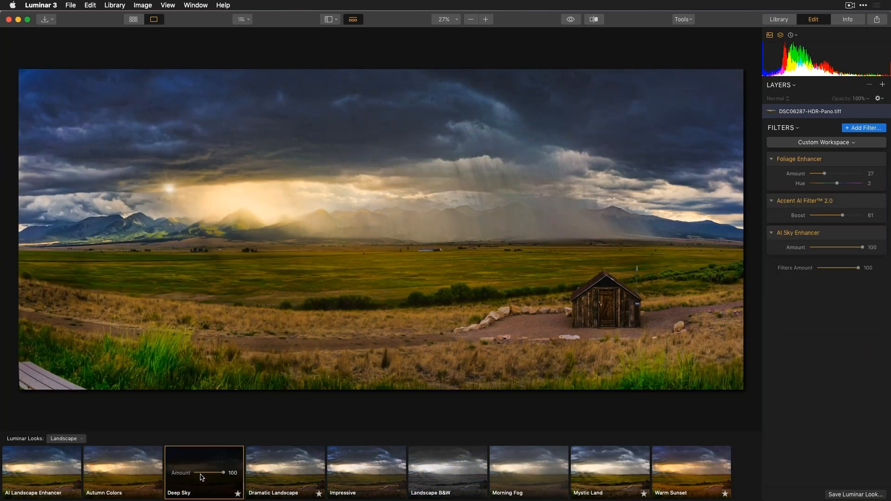
left_click(285, 477)
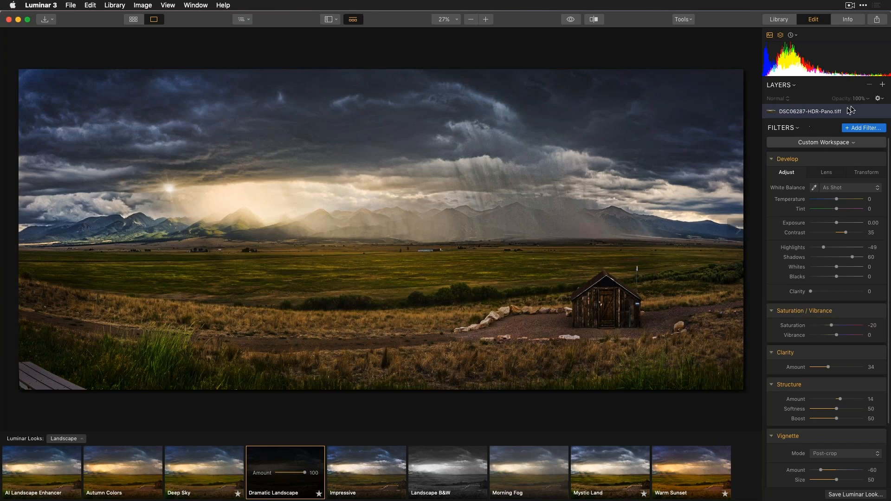
Step: Review the sharing and open-in options, start exporting the panorama, and set the Desktop as the destination
left_click(876, 20)
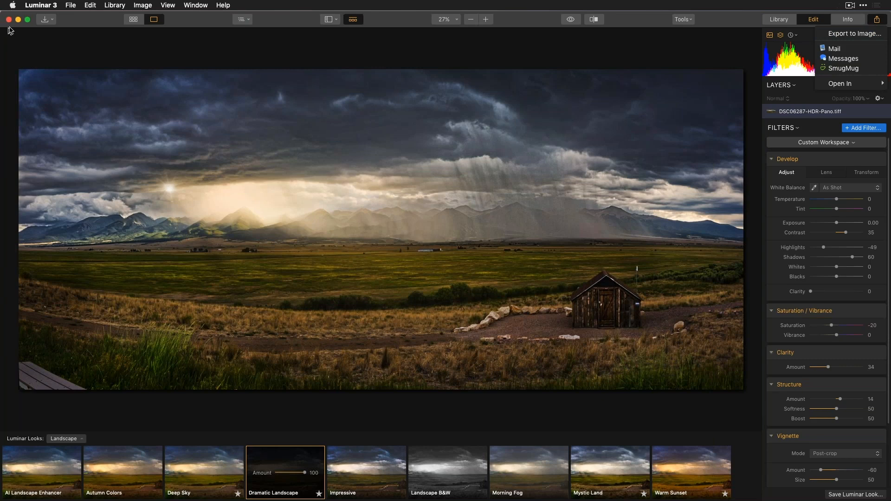
left_click(75, 6)
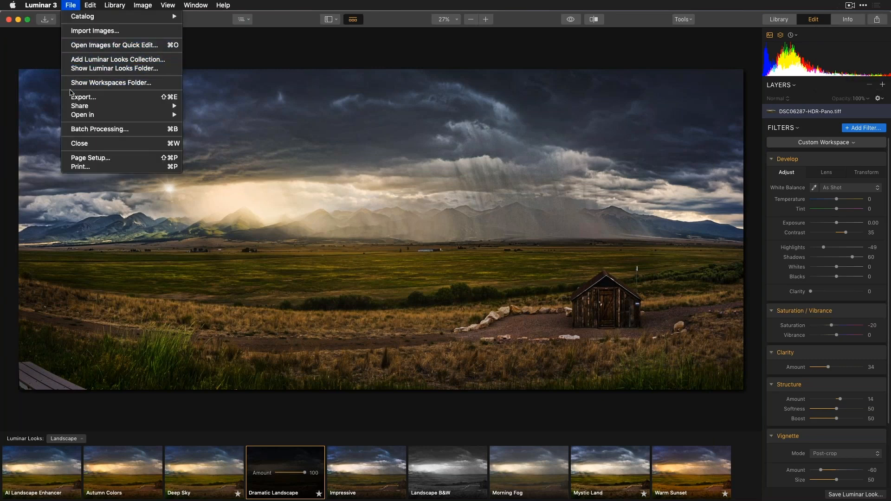
mouse_move(116, 120)
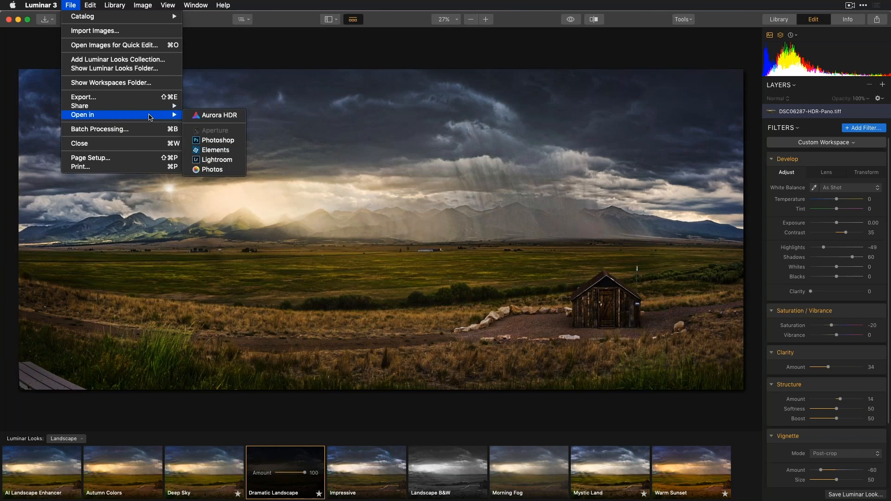
mouse_move(152, 109)
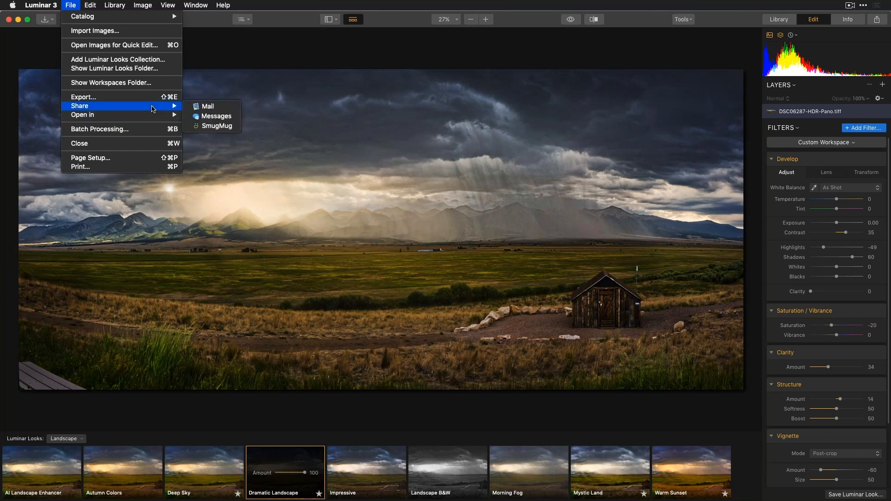
left_click(154, 98)
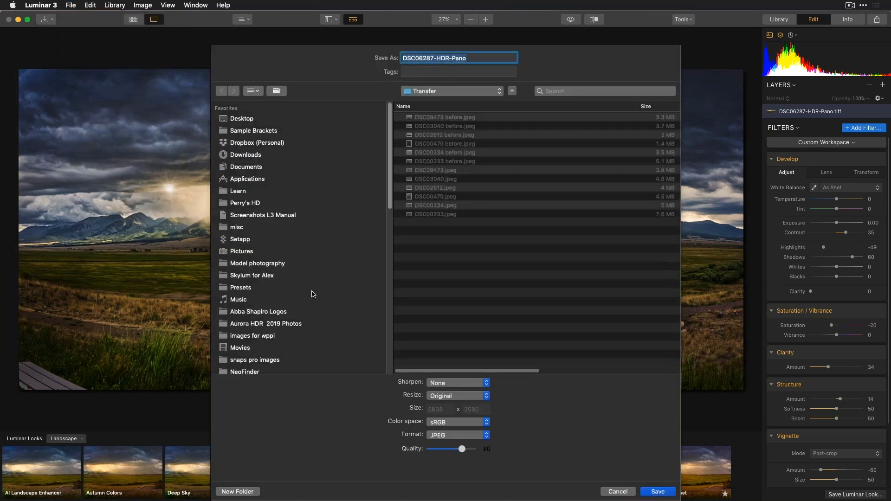
key("alt+super+s")
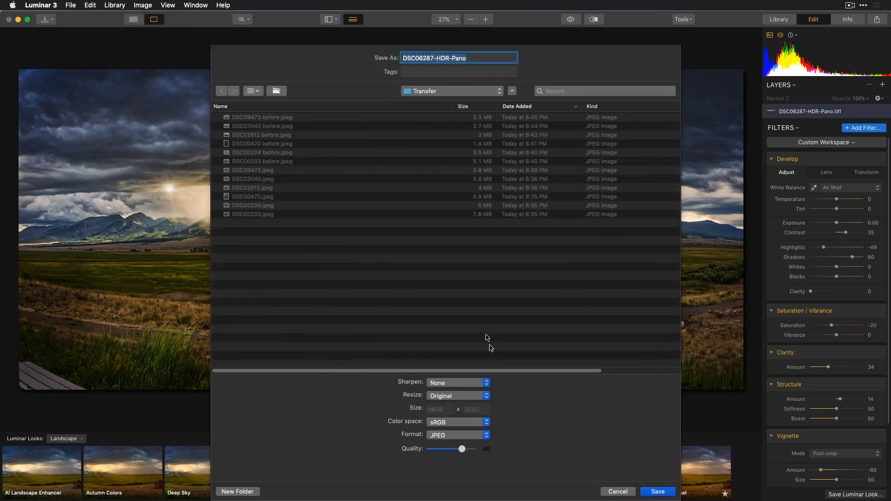
left_click(455, 91)
key("Escape")
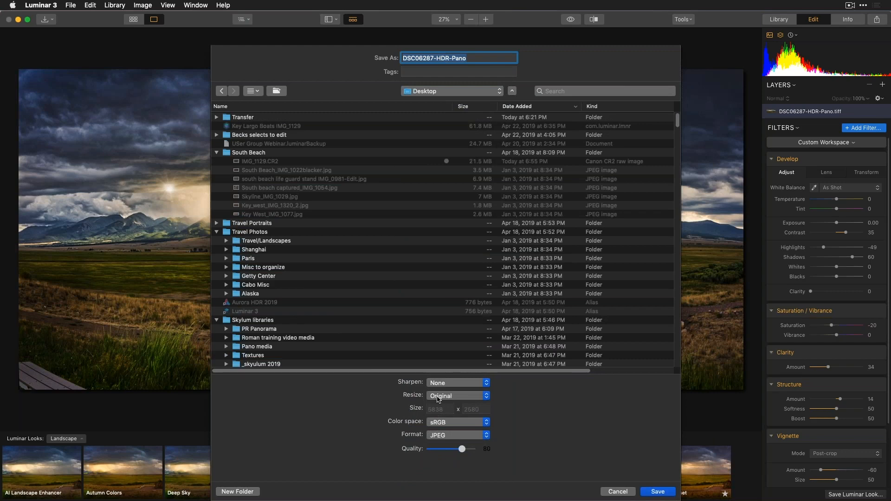
Step: Set the export to TIFF format, 16-bit depth and 300 pixels/inch, keeping the sRGB color space
left_click(468, 437)
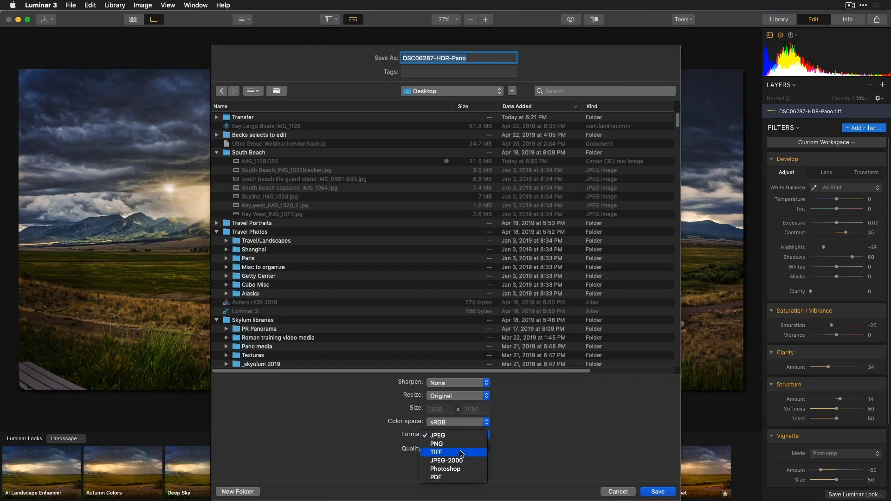
left_click(462, 453)
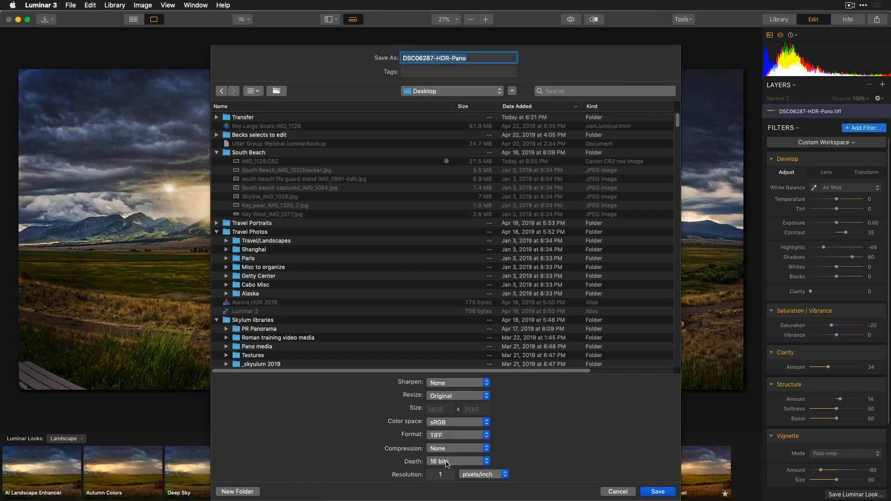
left_click(448, 463)
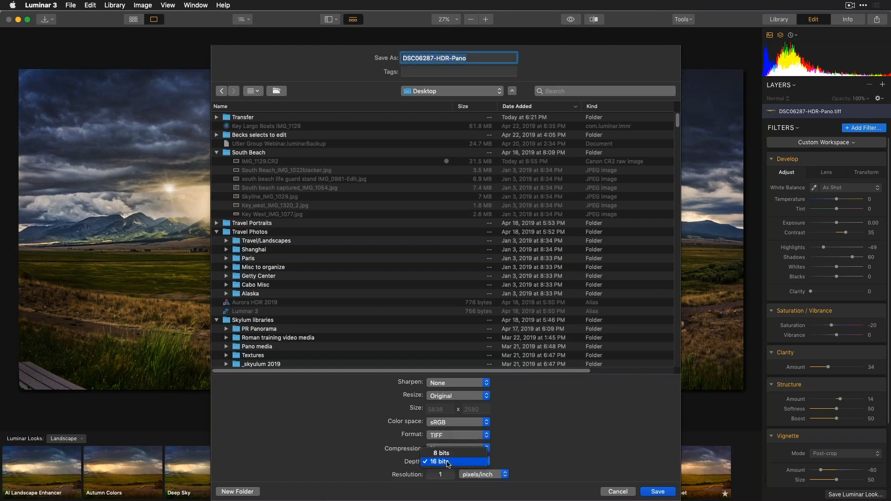
left_click(473, 461)
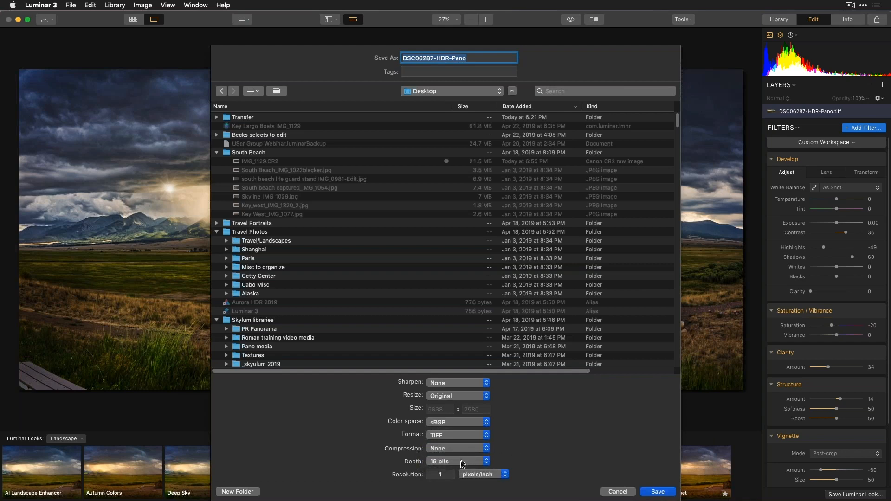
left_click(447, 474)
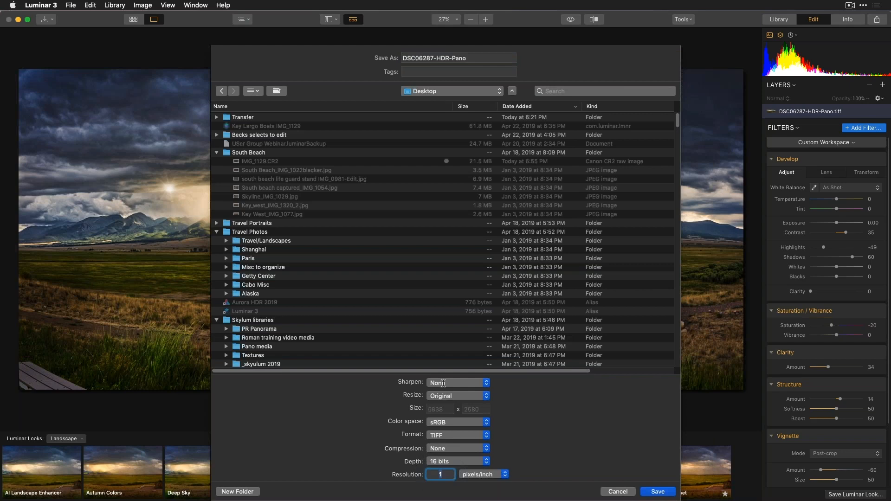
type("300")
left_click(476, 426)
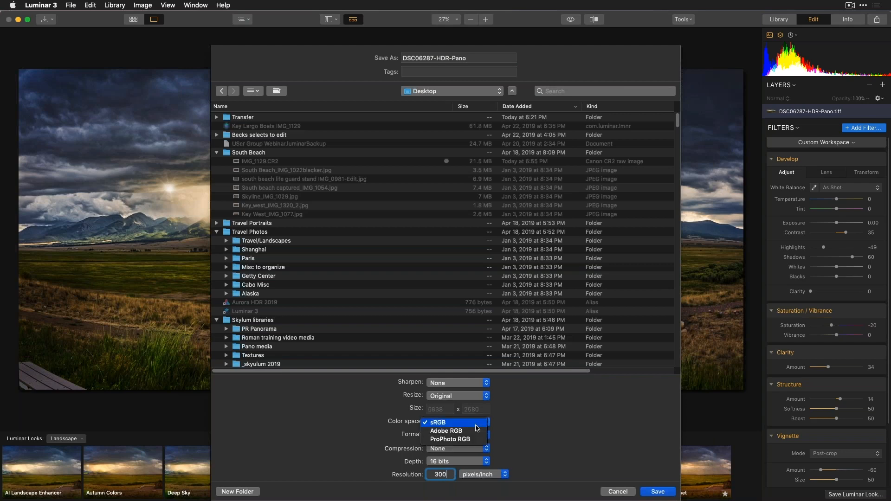
left_click(477, 425)
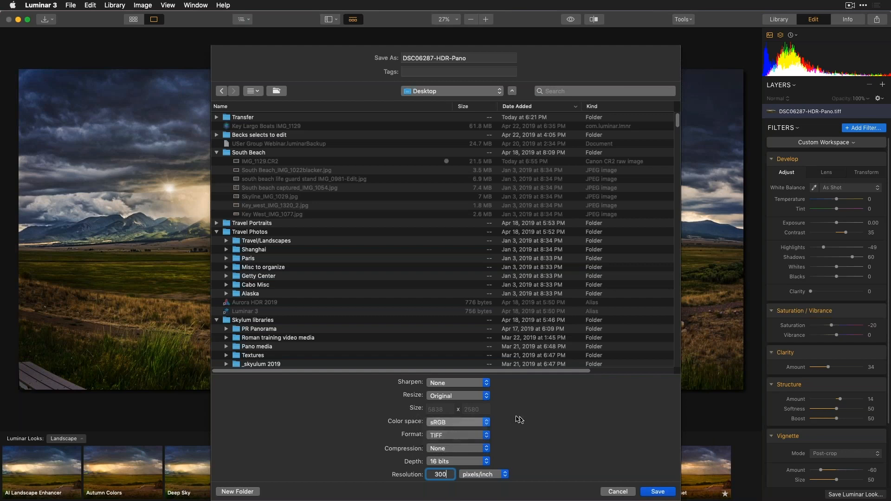
Step: Review the export resize options and choose to resize by the long edge
left_click(477, 398)
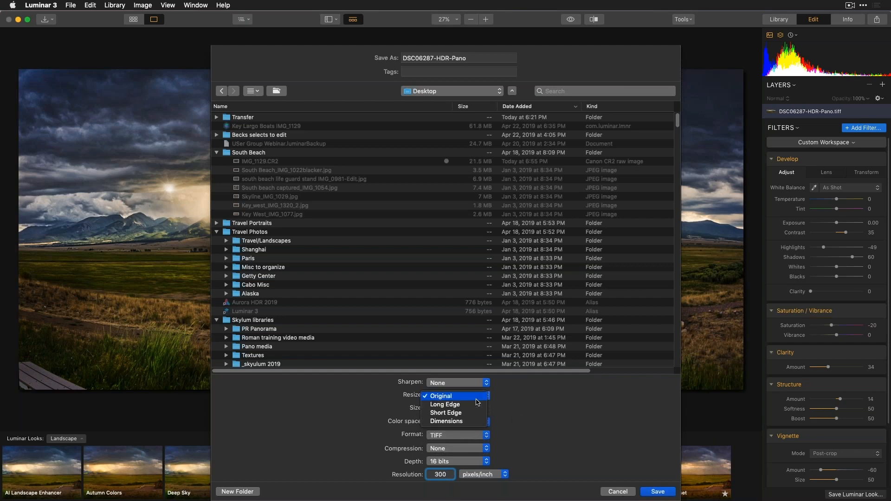
left_click(518, 389)
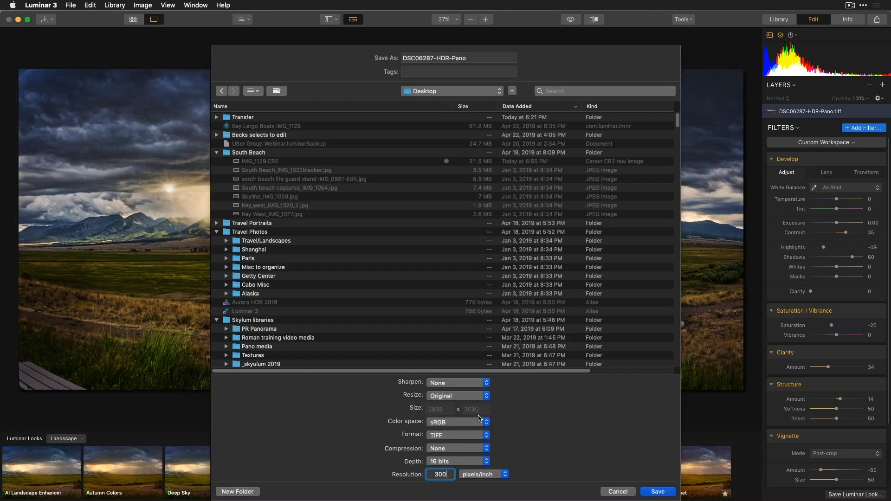
left_click(473, 398)
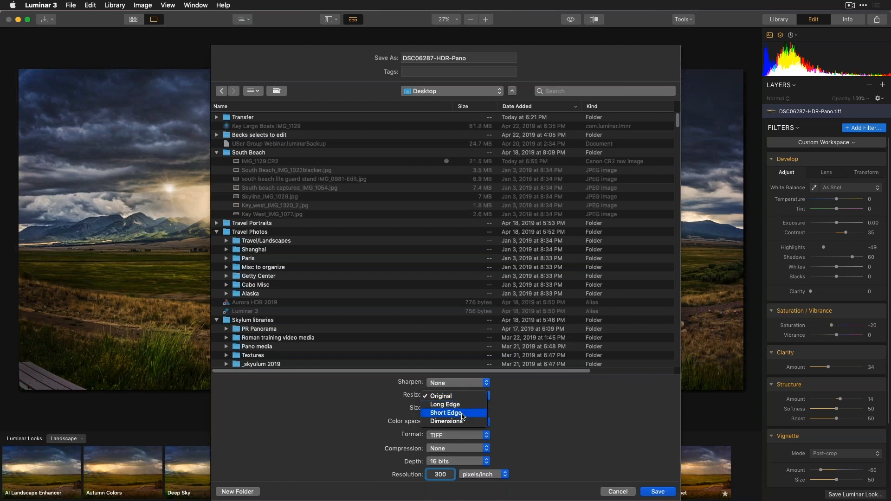
left_click(464, 405)
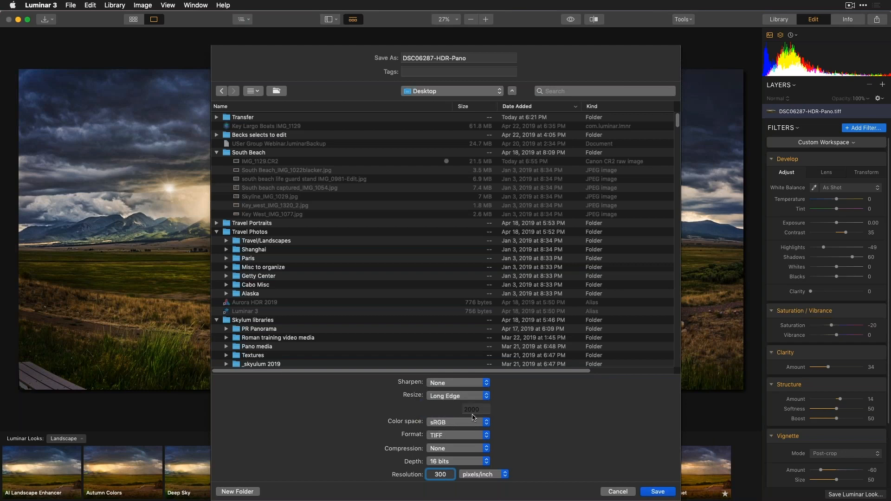
Step: Export the panorama with a 2000-pixel long edge and preview the saved TIFF from the Desktop
double_click(482, 410)
left_click(658, 495)
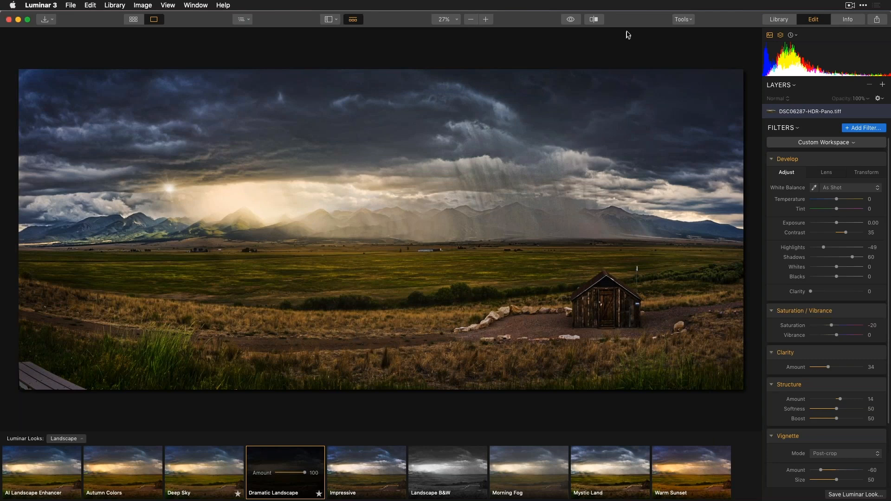
left_click_drag(630, 13, 495, 128)
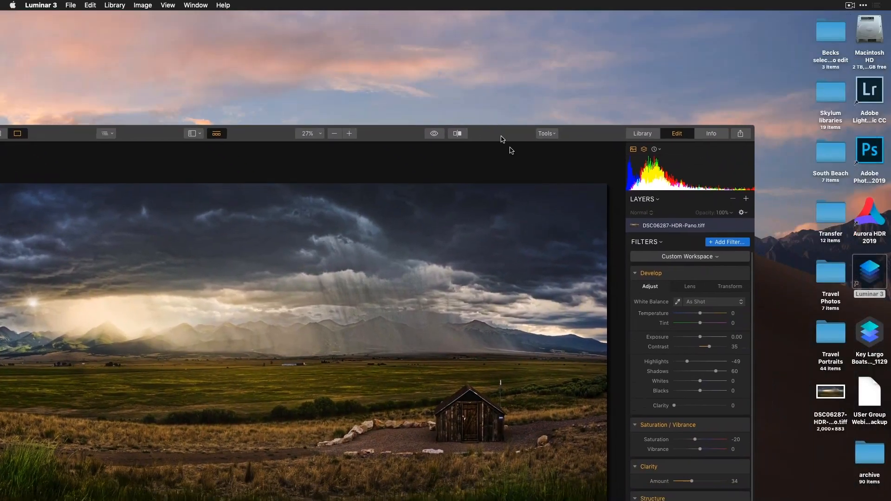
left_click(831, 393)
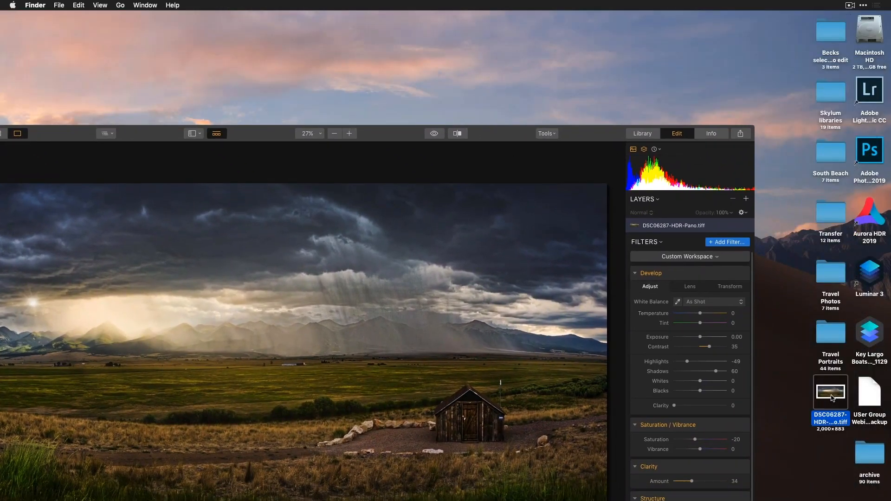
key("space")
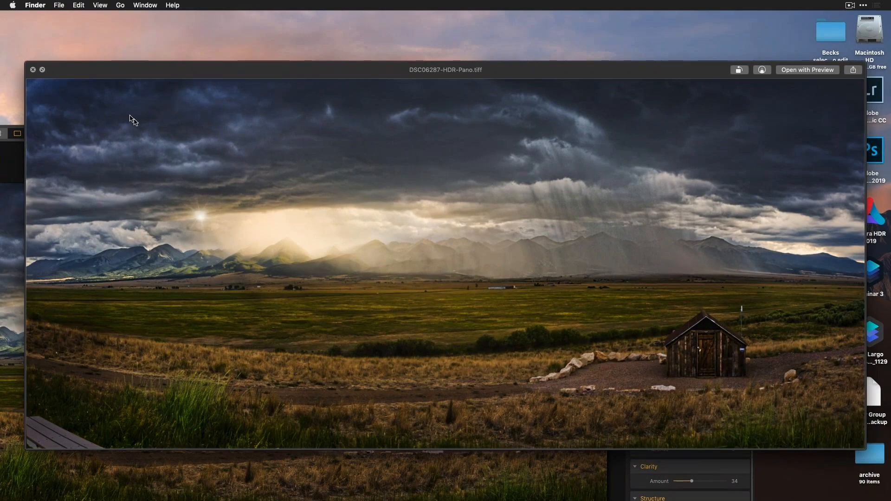
left_click(33, 70)
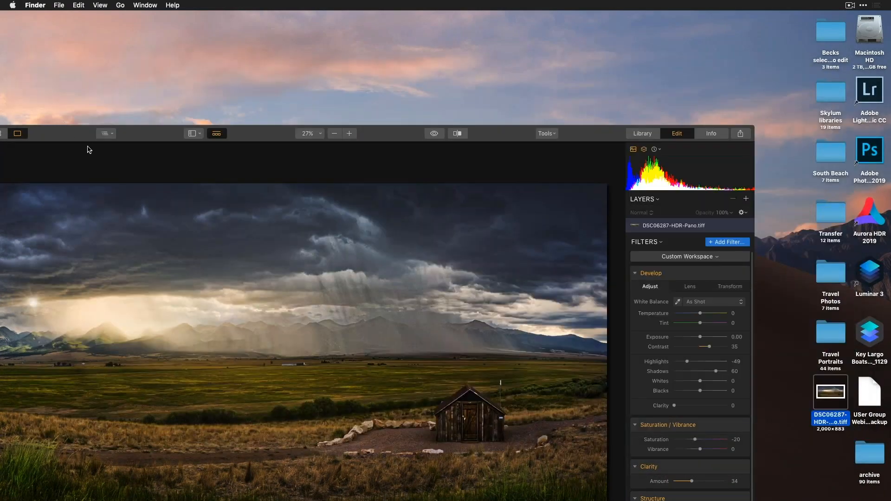
left_click_drag(82, 132, 221, 15)
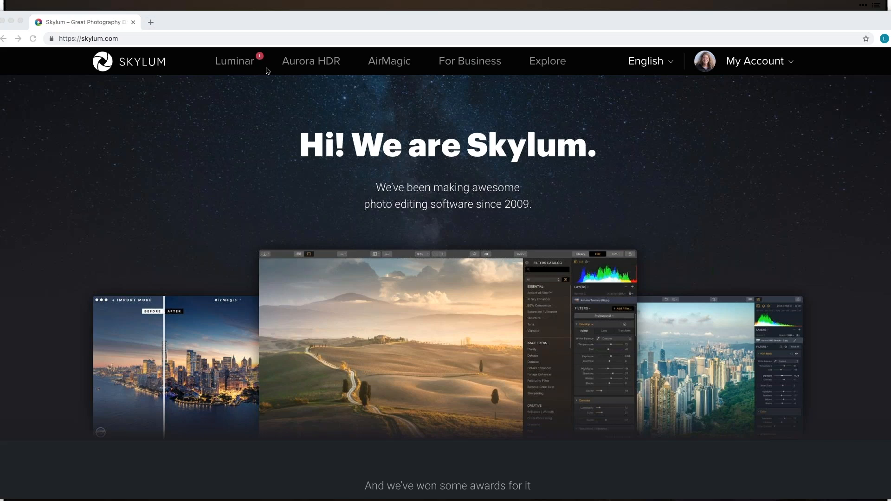
Step: Switch to the Skylum website in Chrome, download the Luminar 3 trial installer and dismiss the thank-you message
mouse_move(245, 63)
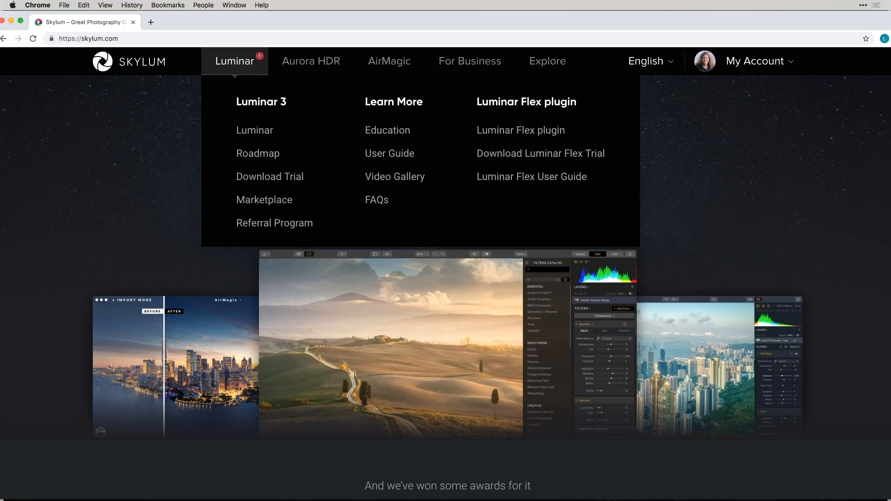
left_click(295, 178)
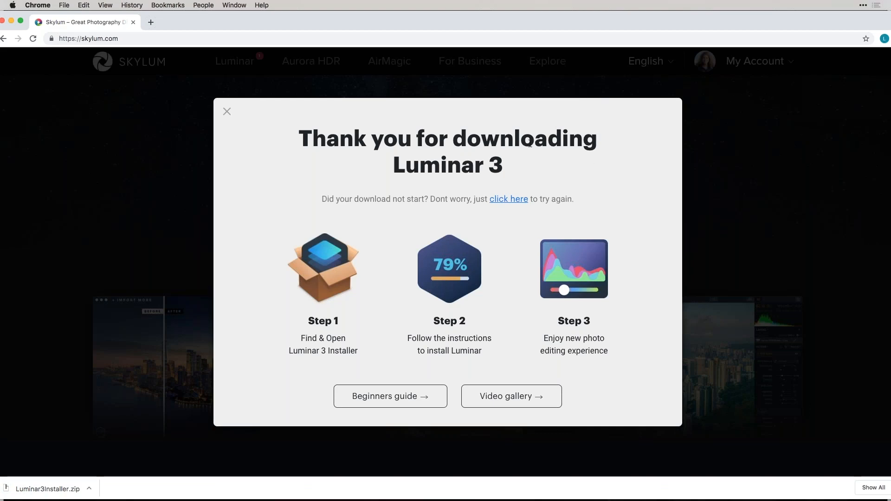
left_click(227, 111)
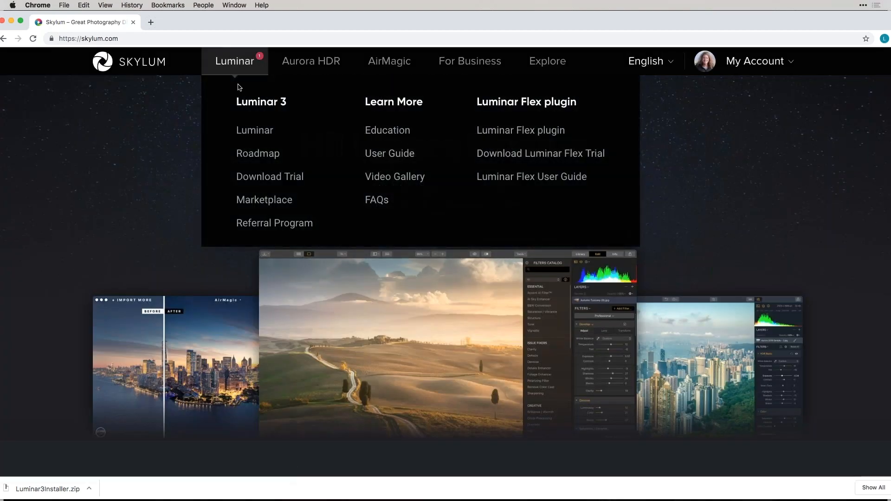
Step: Open the Luminar roadmap and review the Mac features listed as next update, in development and planned
left_click(256, 154)
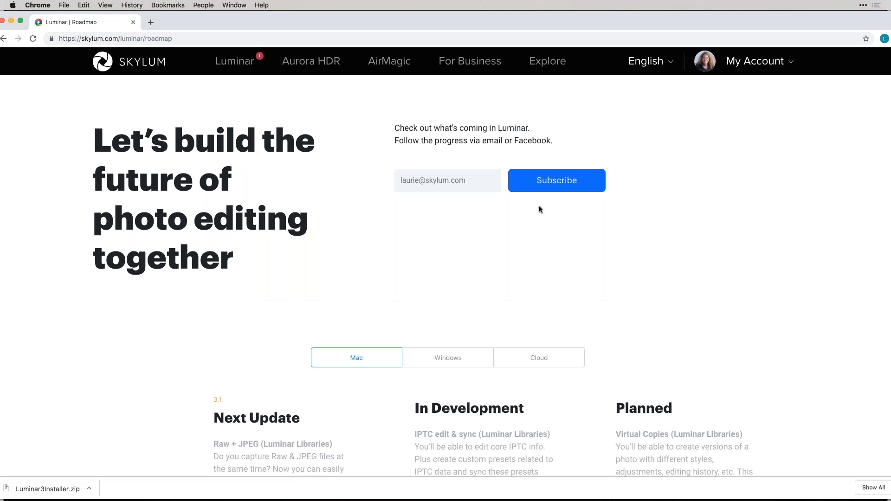
mouse_move(233, 70)
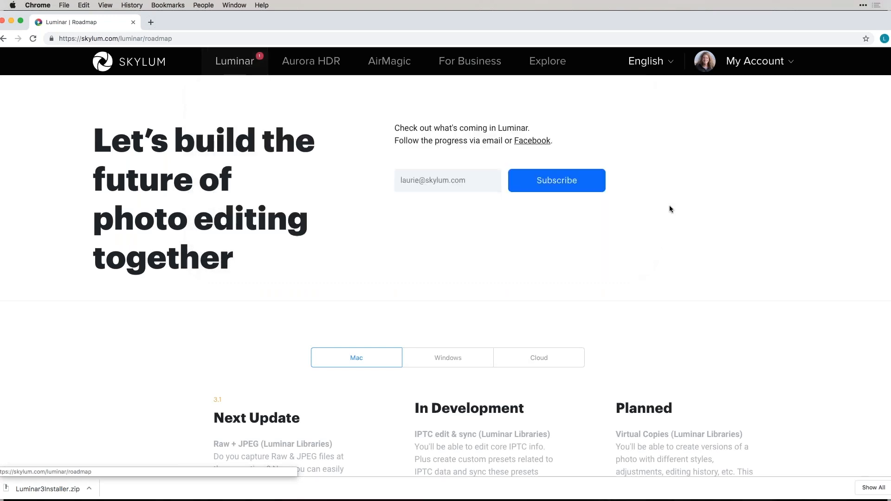
scroll(738, 234, "down", 3)
scroll(738, 235, "down", 5)
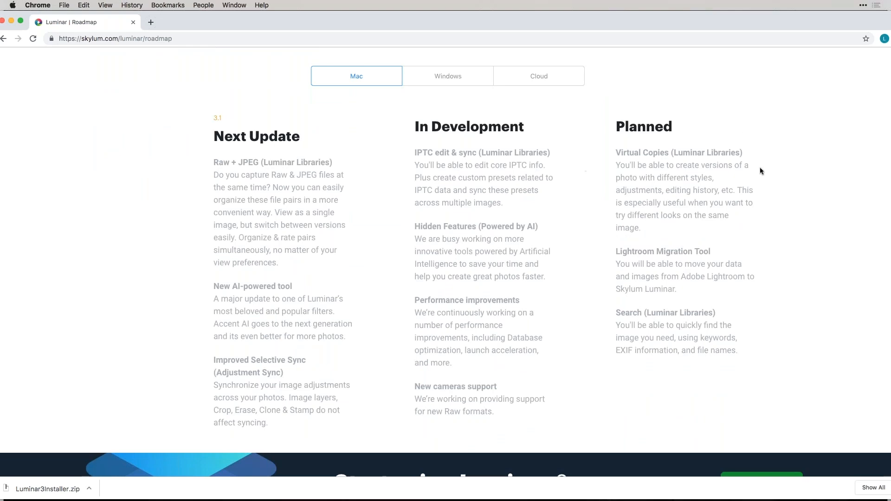
scroll(800, 172, "up", 10)
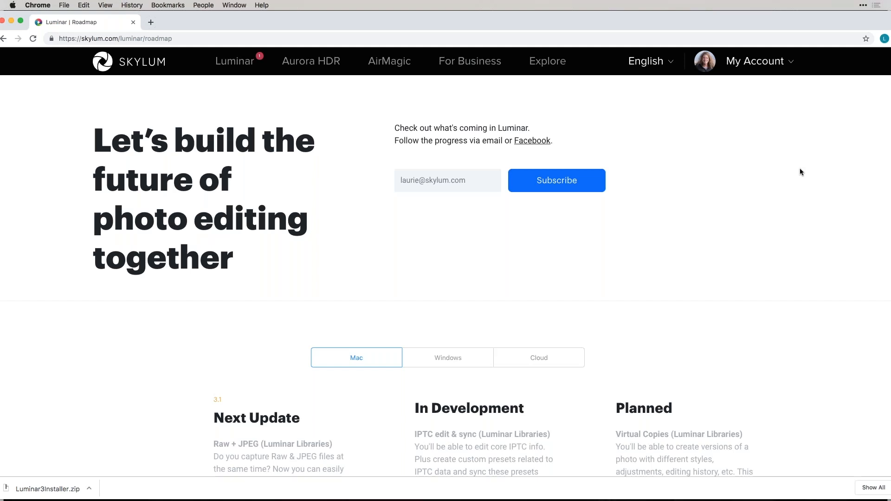
Step: Open the Skylum account page and look at the customer support contact form and its request category field
mouse_move(756, 65)
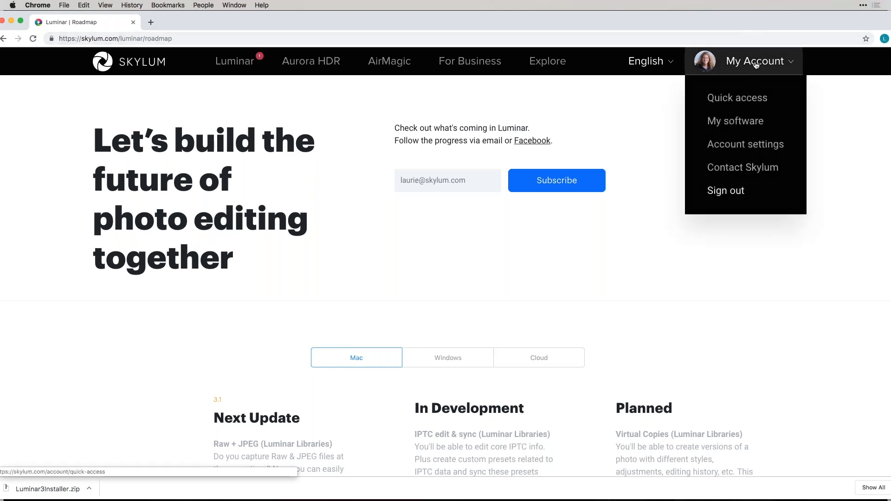
left_click(751, 64)
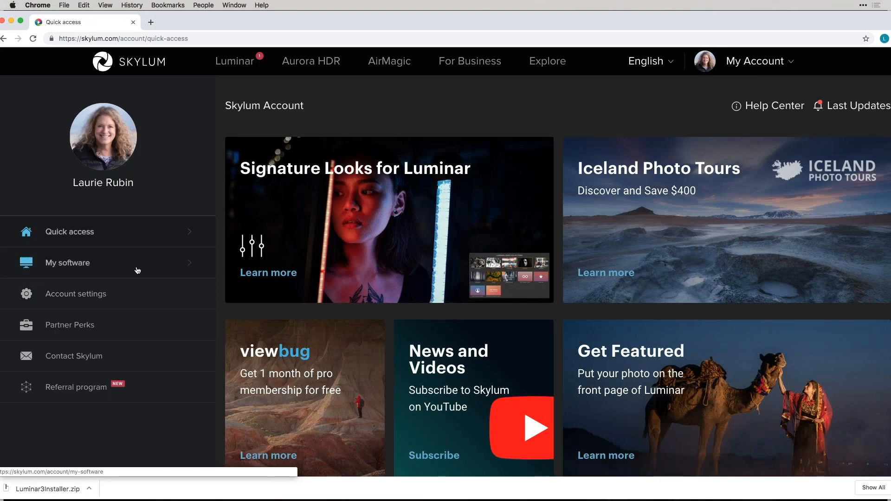
left_click(90, 357)
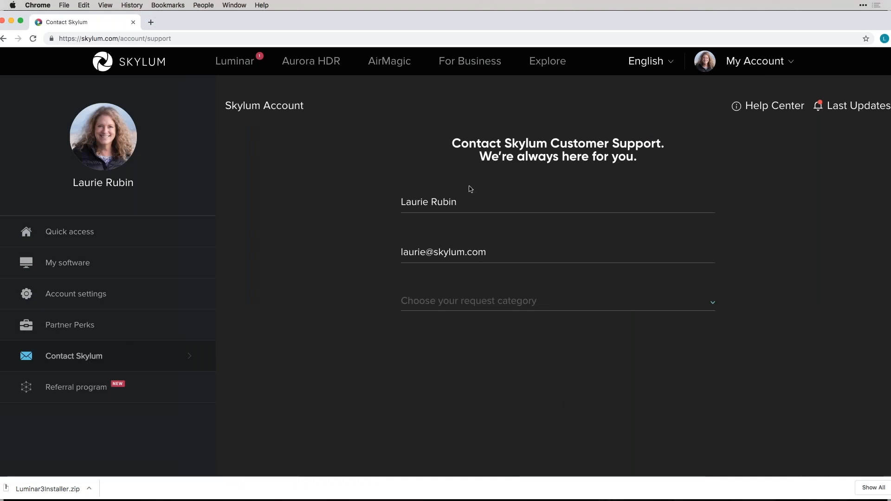
left_click(485, 301)
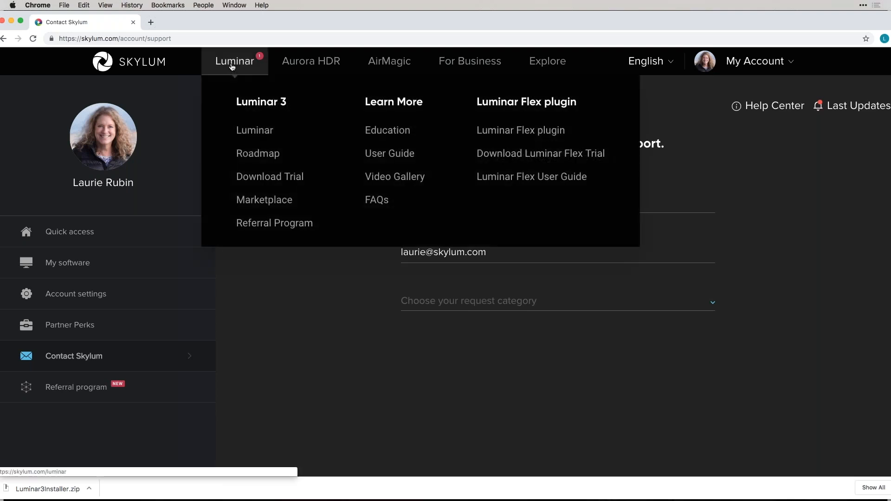
Step: Open the Luminar Marketplace and browse the Signature Looks offered there
left_click(285, 200)
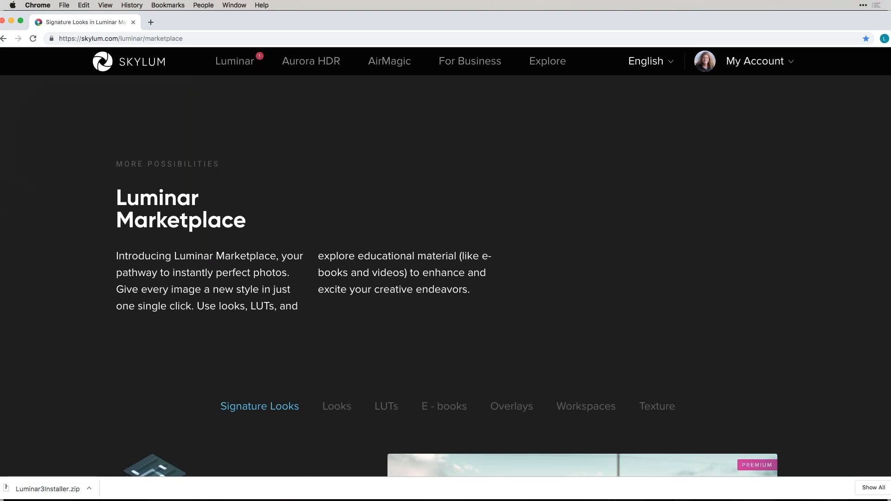
scroll(737, 314, "down", 3)
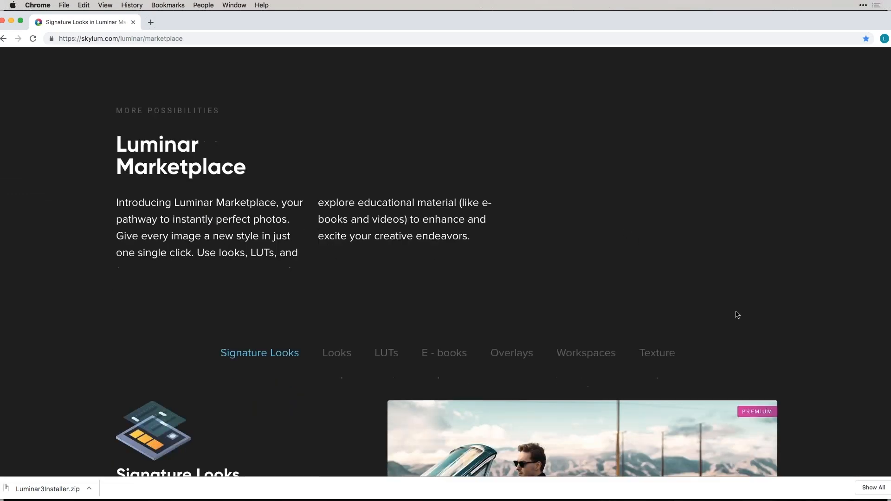
scroll(737, 315, "down", 5)
scroll(735, 314, "down", 2)
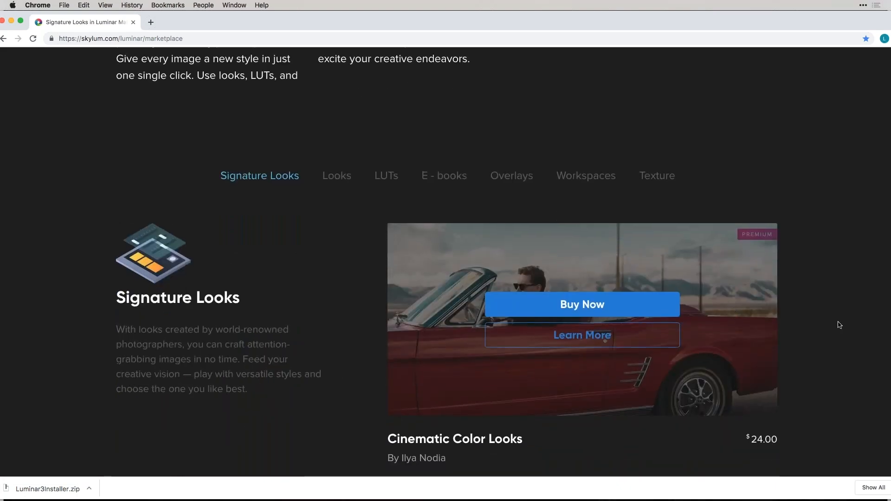
scroll(838, 322, "down", 2)
scroll(850, 341, "down", 2)
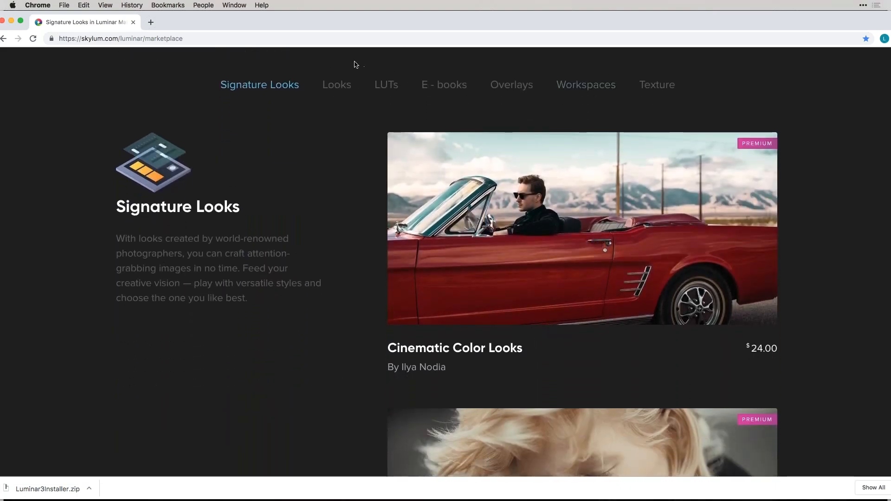
Step: Switch the marketplace to the Looks category and browse its free and premium packs
left_click(340, 90)
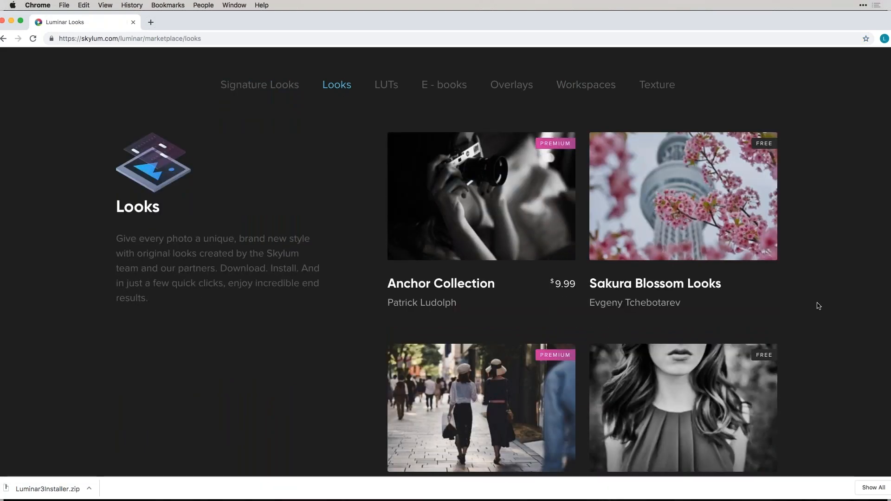
scroll(819, 376, "down", 3)
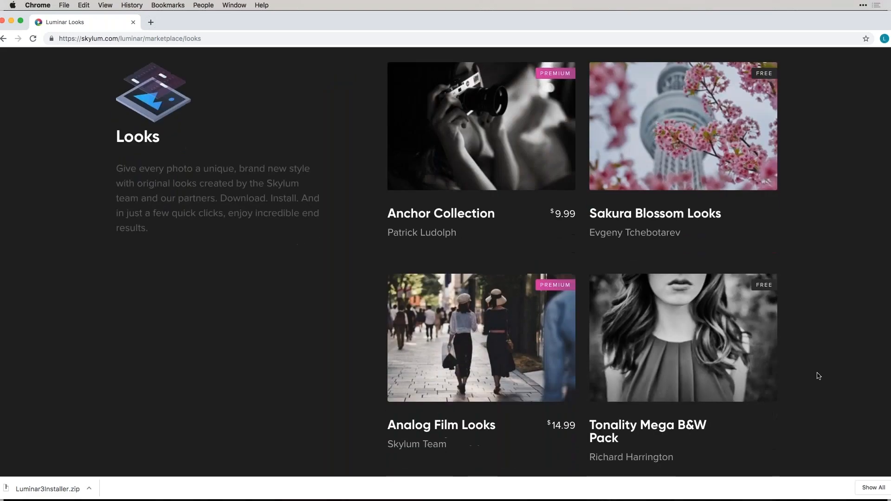
scroll(819, 376, "down", 3)
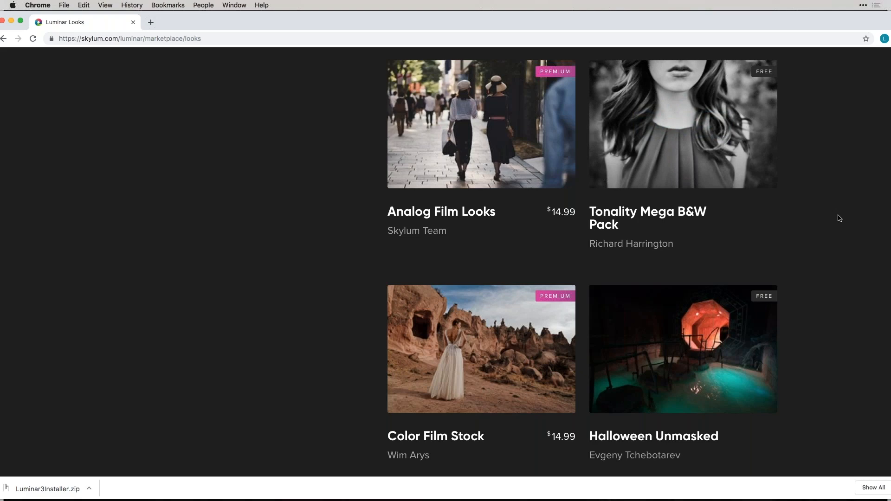
scroll(839, 218, "down", 1)
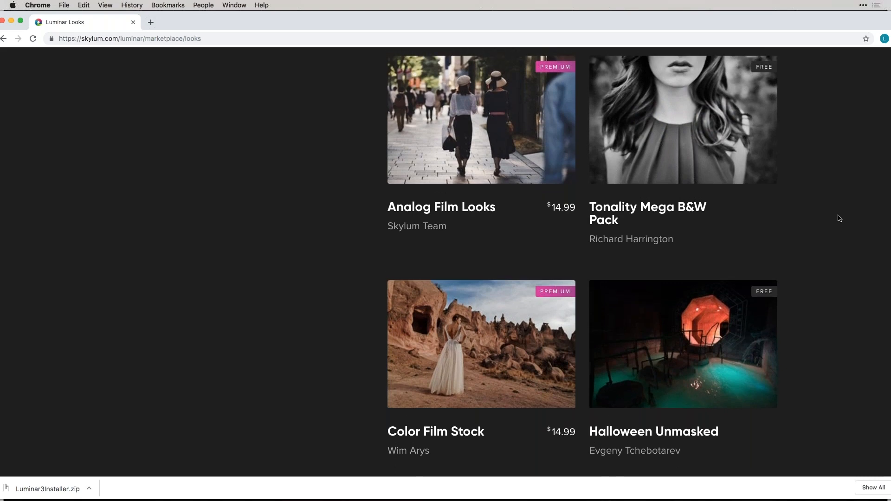
mouse_move(680, 142)
scroll(807, 175, "down", 3)
scroll(807, 175, "up", 10)
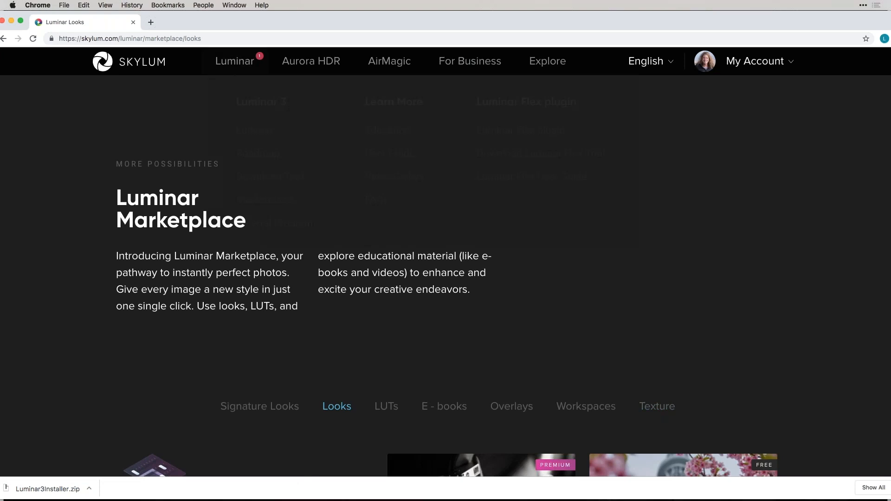
Step: Open the Luminar user guide and look through its welcome chapter and chapter list
mouse_move(231, 64)
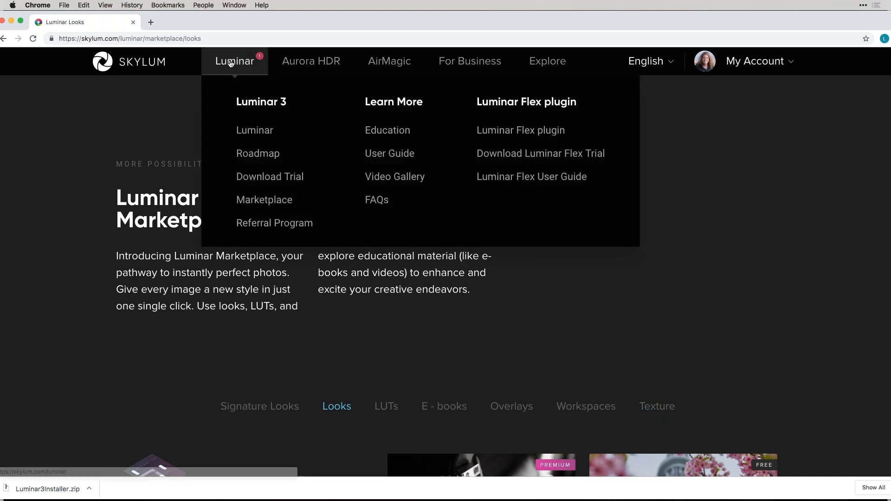
left_click(397, 156)
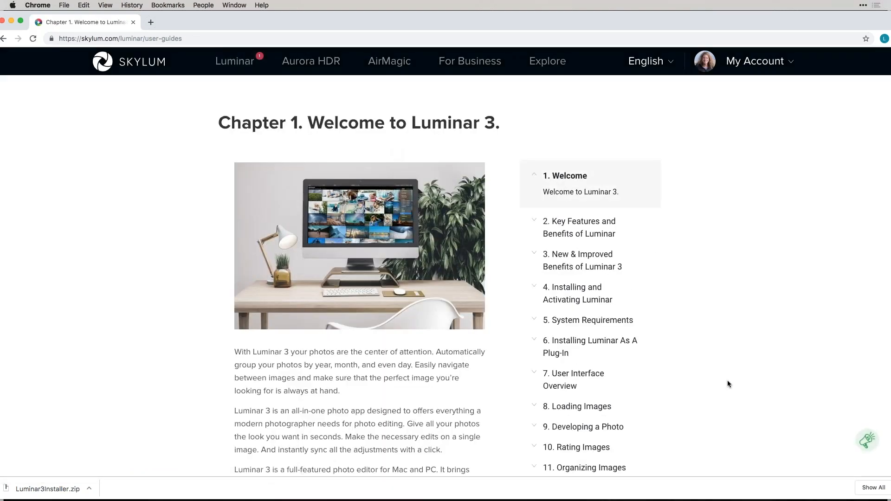
scroll(728, 384, "down", 3)
scroll(728, 384, "up", 2)
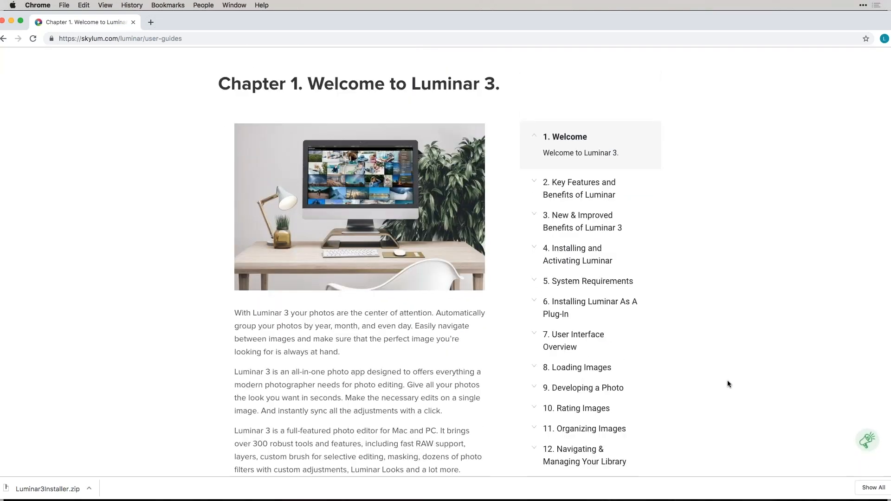
scroll(728, 385, "down", 1)
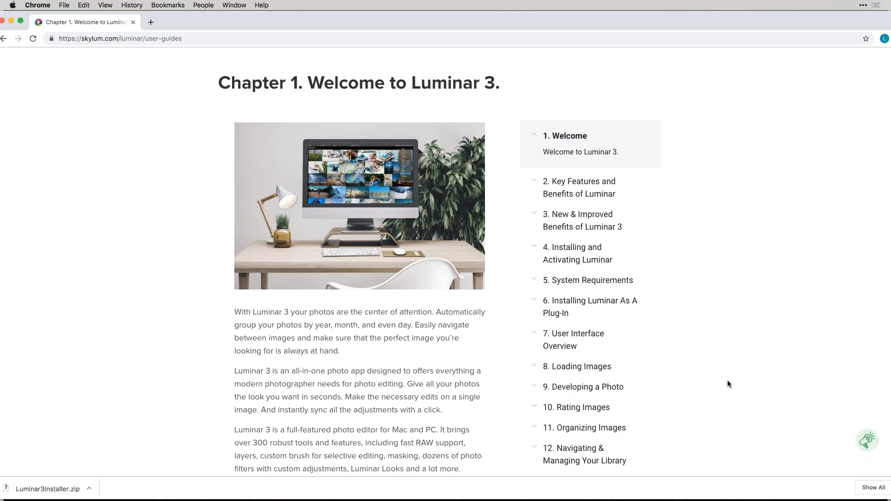
scroll(118, 109, "up", 2)
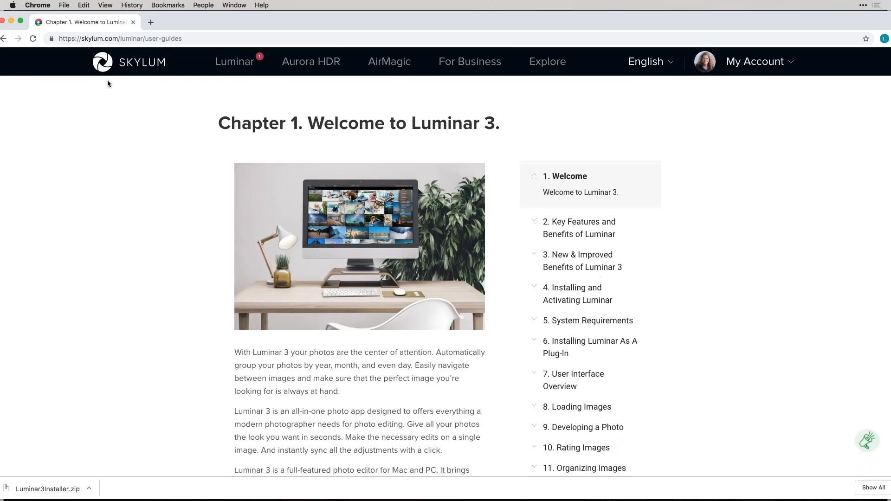
mouse_move(311, 61)
mouse_move(234, 63)
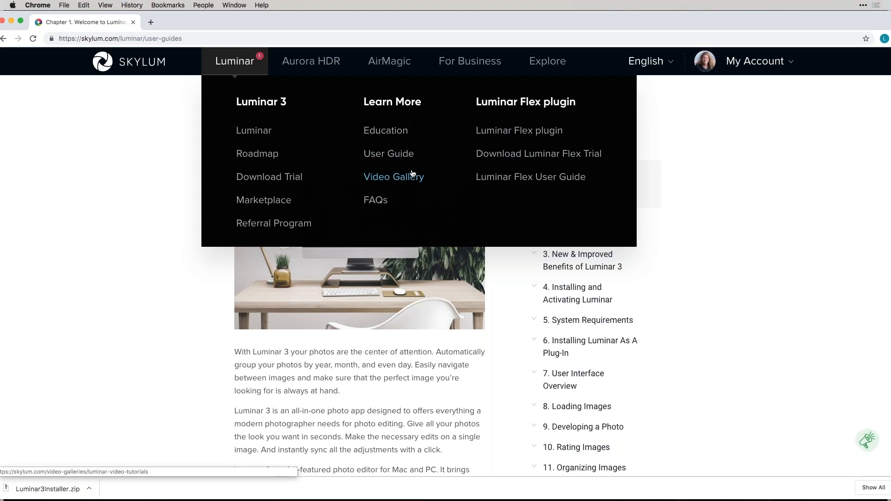
mouse_move(542, 66)
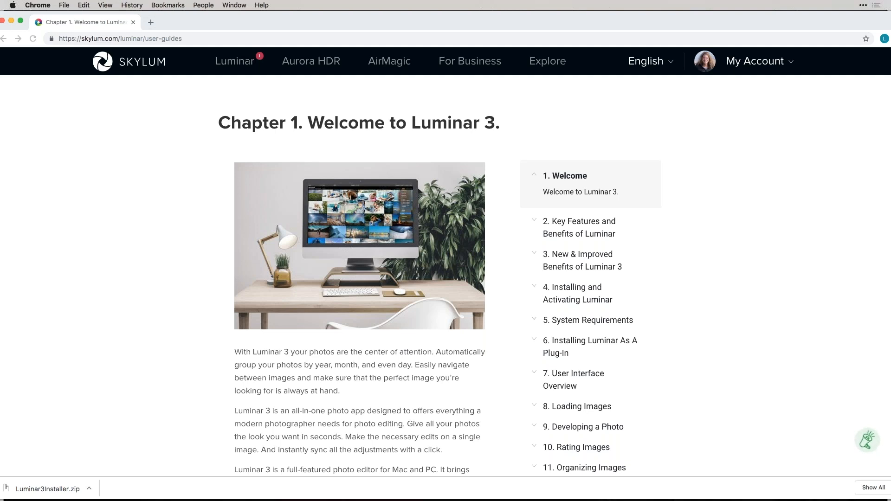
key("super+Tab")
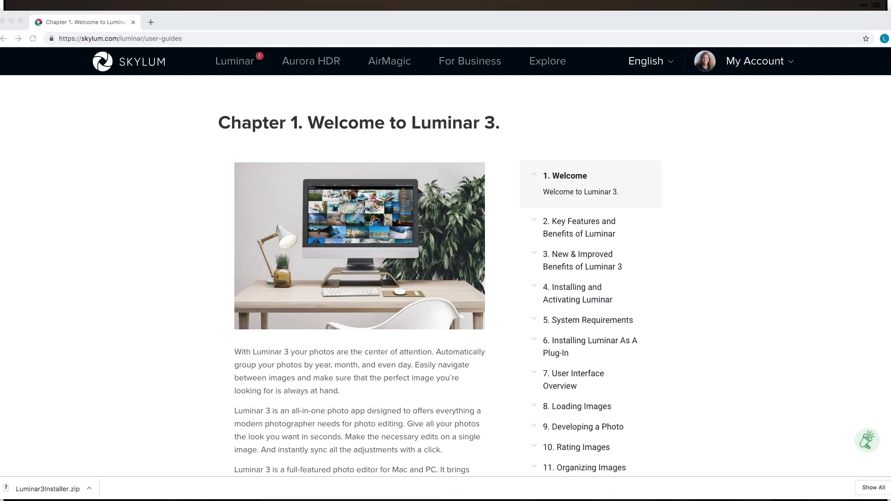